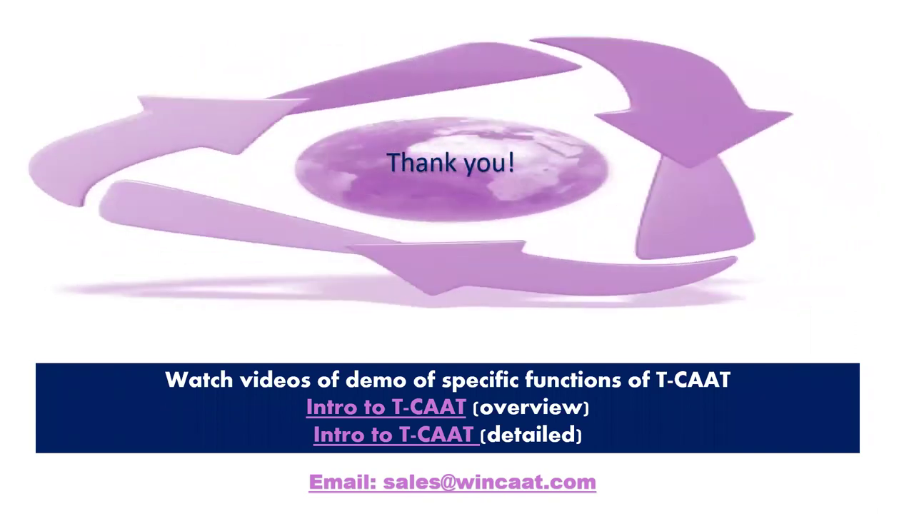
# - End the slide show and close the T-CAAT Pro webinar presentation
pyautogui.click(225, 4)
pyautogui.click(225, 4)
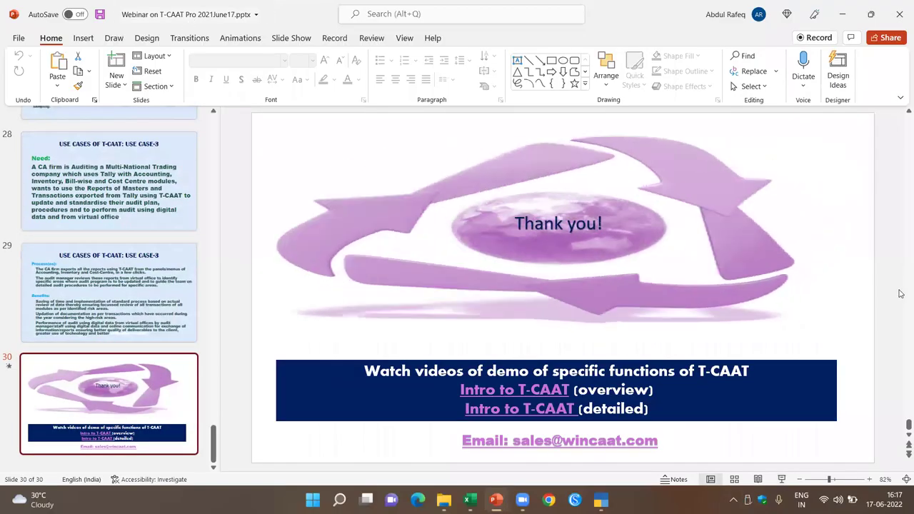
pyautogui.click(18, 39)
pyautogui.click(40, 287)
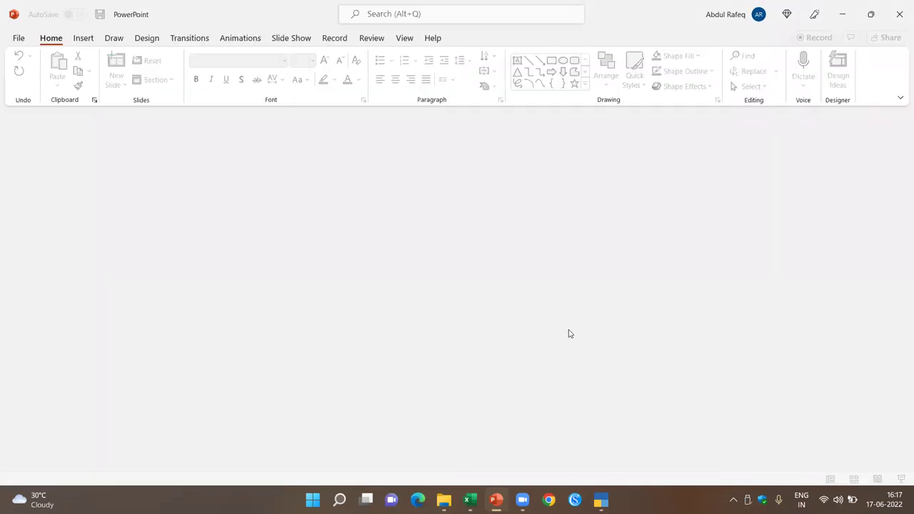
# - Switch to the Excel workbook of T-CAAT Pro functions and look over the function list on the T-CAATProFunction sheet
pyautogui.click(475, 407)
pyautogui.click(543, 338)
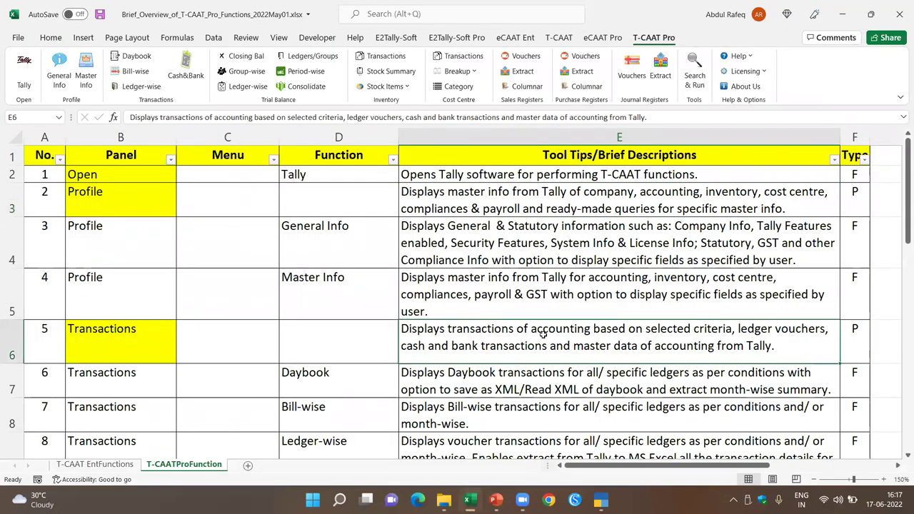
pyautogui.click(533, 207)
pyautogui.click(517, 174)
pyautogui.scroll(-6, 500, 271)
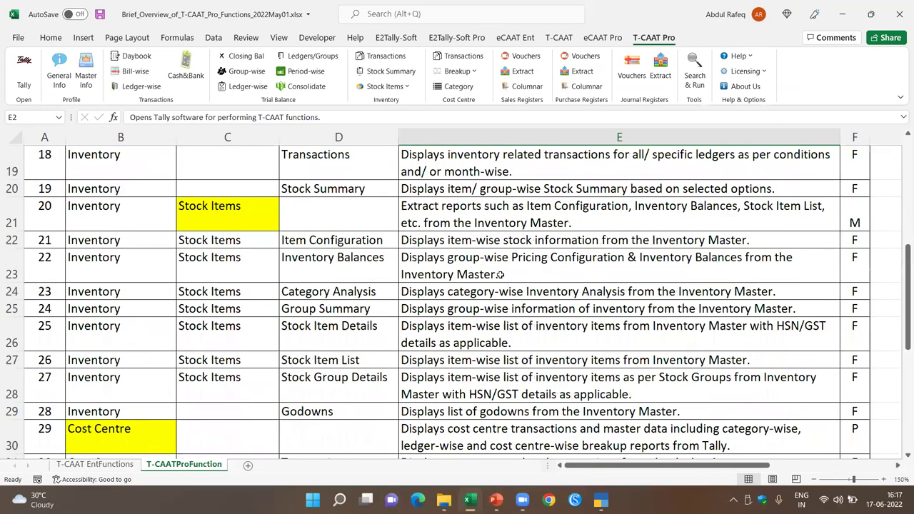
pyautogui.scroll(6, 500, 272)
# - Examine the Profile rows and the Panel, Menu and Function column headings of the function list
pyautogui.click(126, 199)
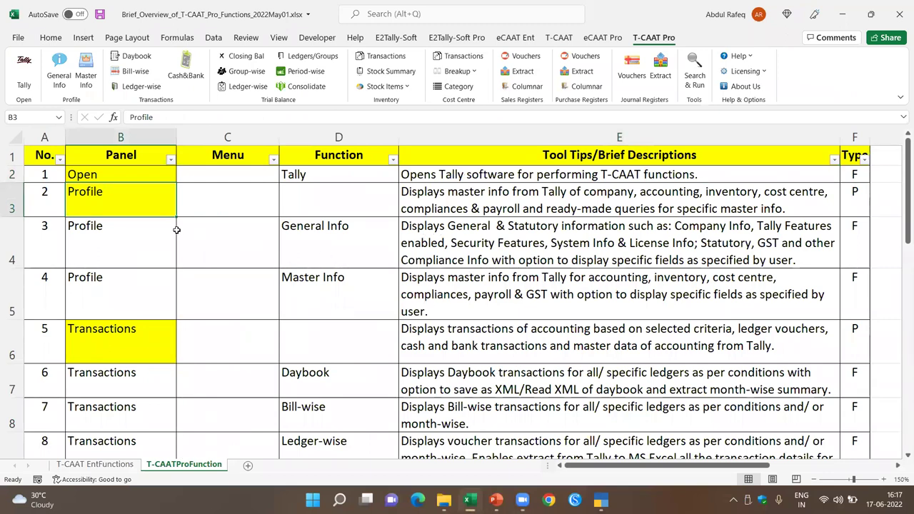
pyautogui.click(186, 236)
pyautogui.click(127, 160)
pyautogui.click(213, 157)
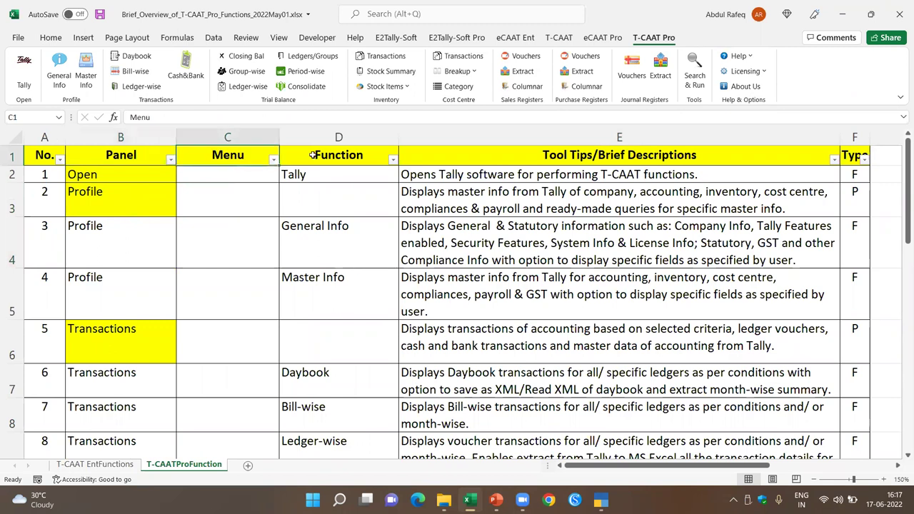
pyautogui.click(318, 157)
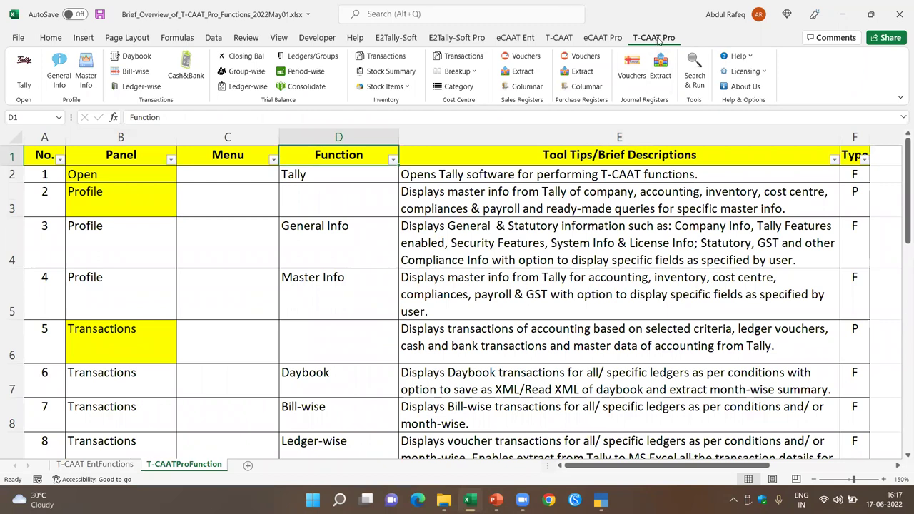
# - Review the Open Tally entry, try to open Tally from the T-CAAT Pro add-in, and dismiss the notice
pyautogui.click(140, 179)
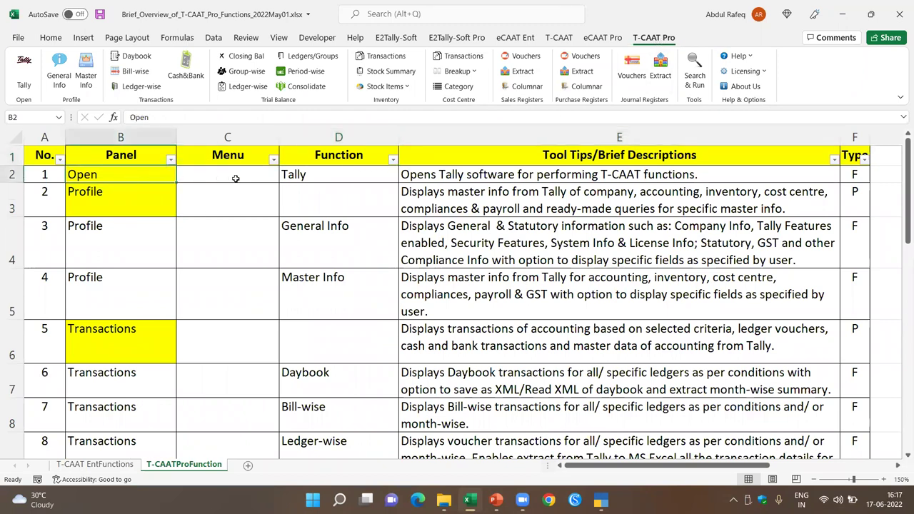
pyautogui.click(301, 176)
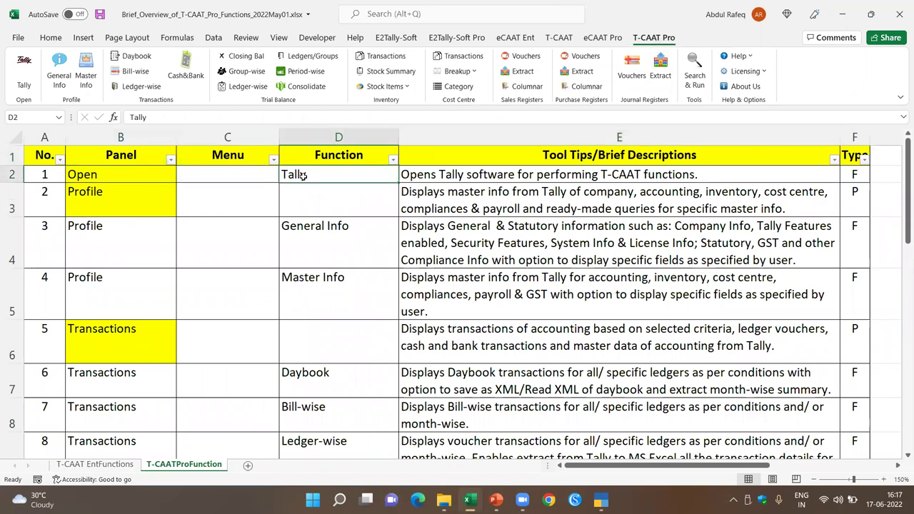
pyautogui.click(30, 72)
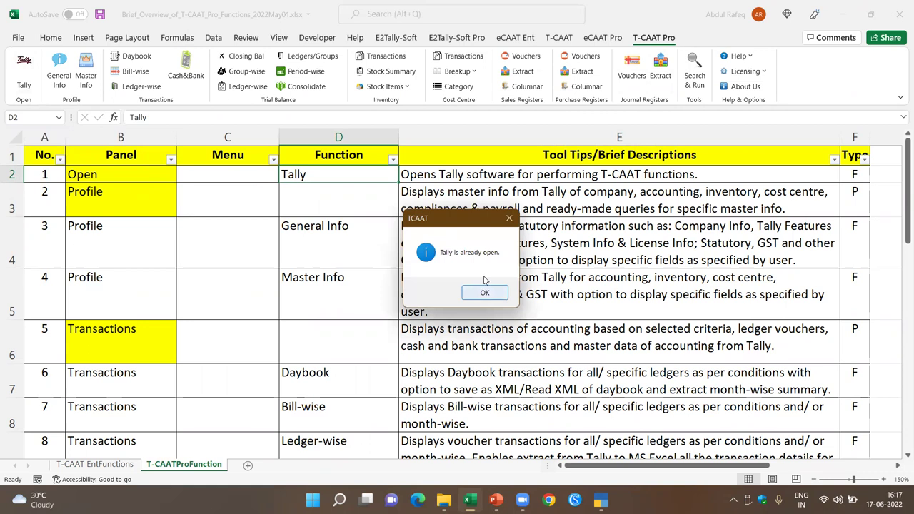
pyautogui.click(483, 292)
# - Read the descriptions of the General Info and Master Info functions under the Profile panel
pyautogui.click(140, 196)
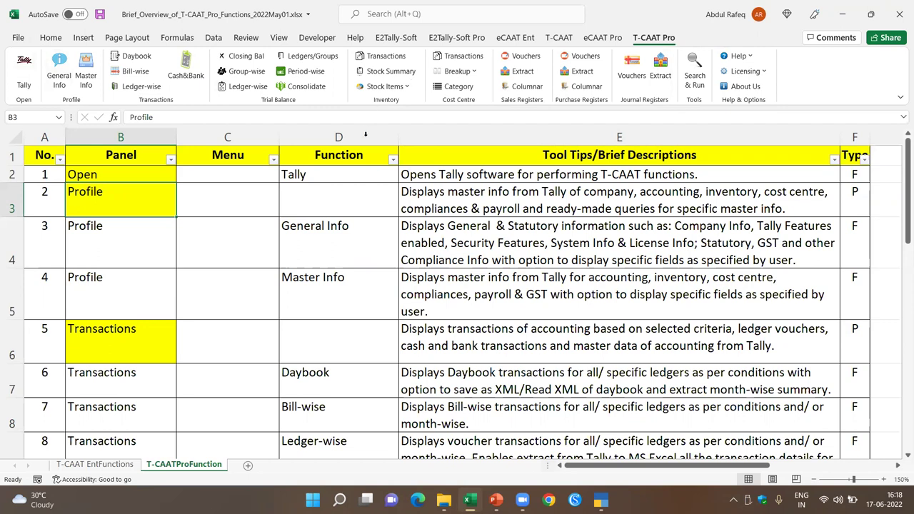
pyautogui.click(337, 248)
pyautogui.scroll(-1, 336, 248)
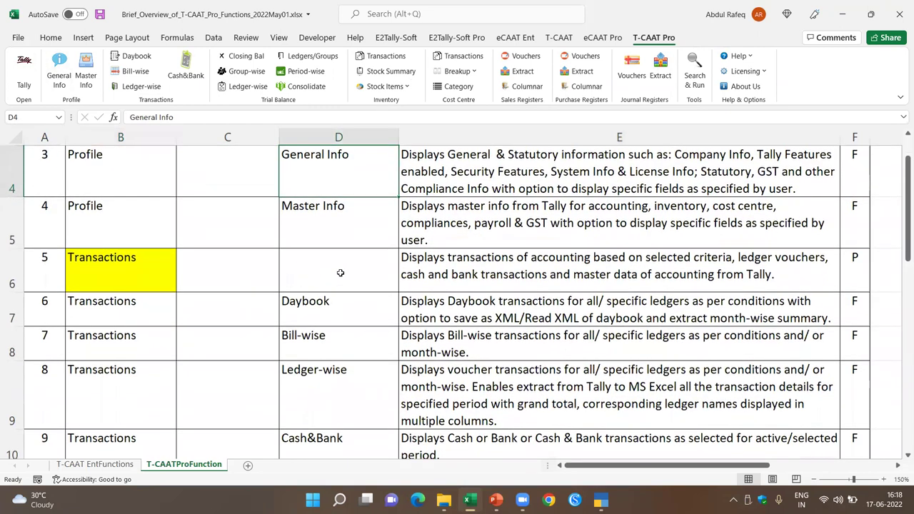
pyautogui.scroll(1, 433, 180)
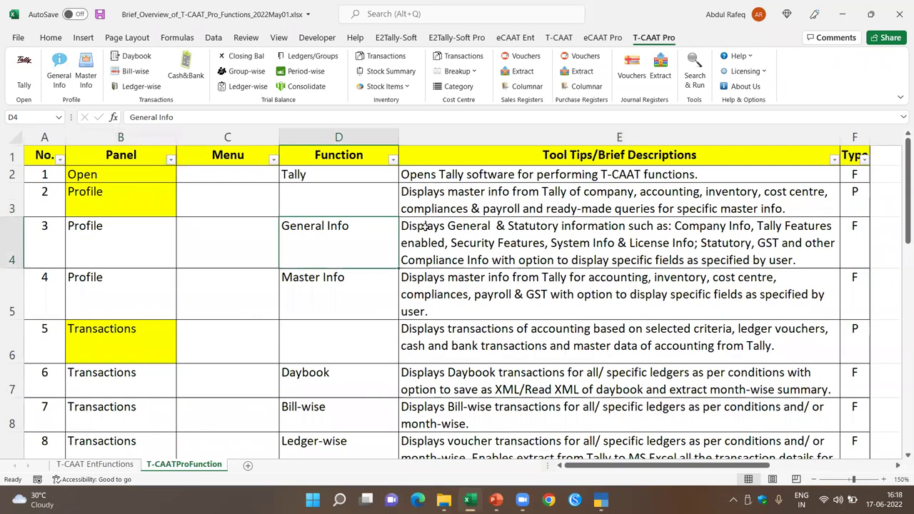
pyautogui.click(458, 239)
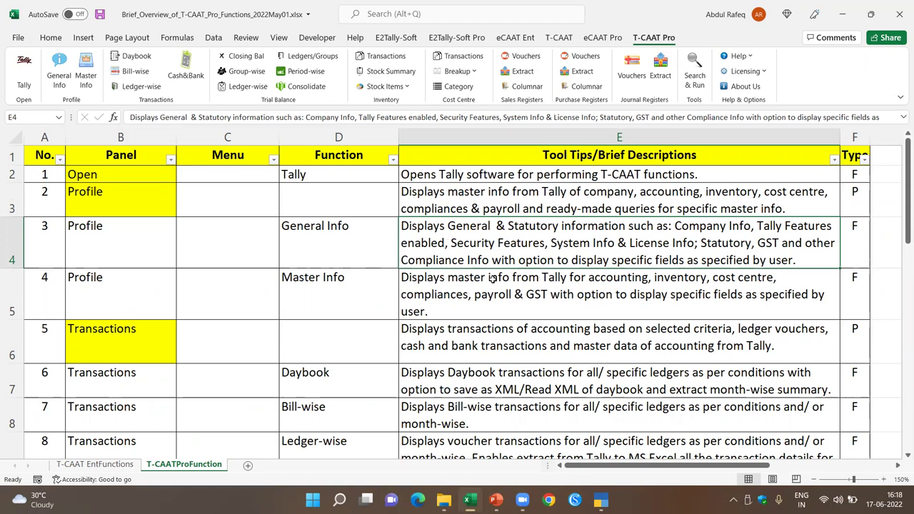
pyautogui.click(382, 297)
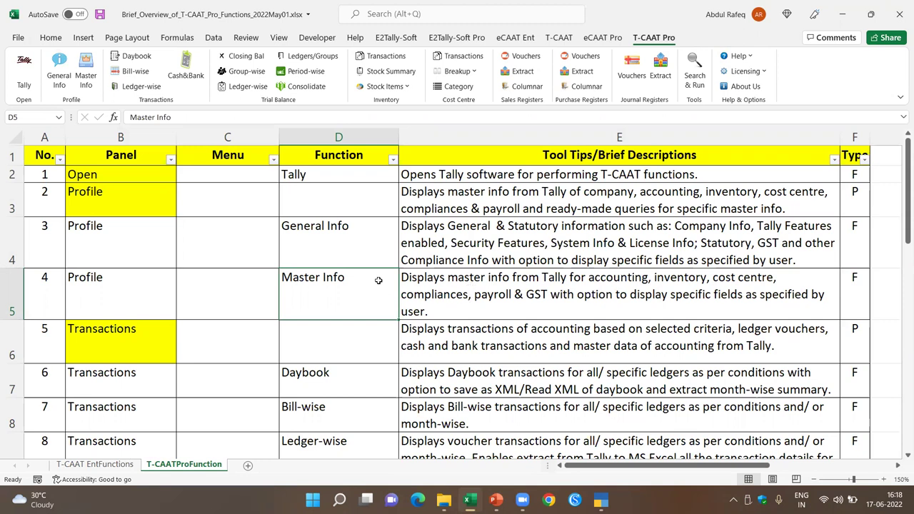
pyautogui.scroll(-2, 351, 408)
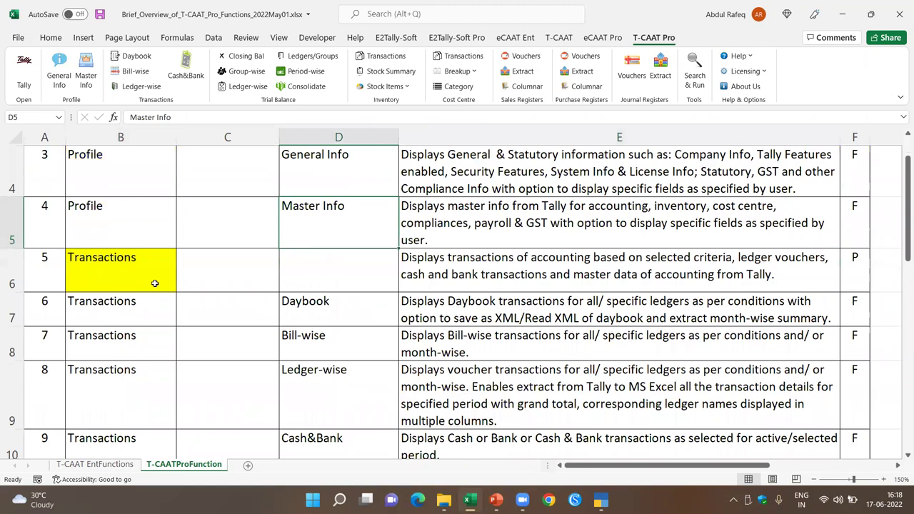
# - Go through the Transactions panel's functions from Daybook to Cash&Bank, and read the Daybook description
pyautogui.click(152, 283)
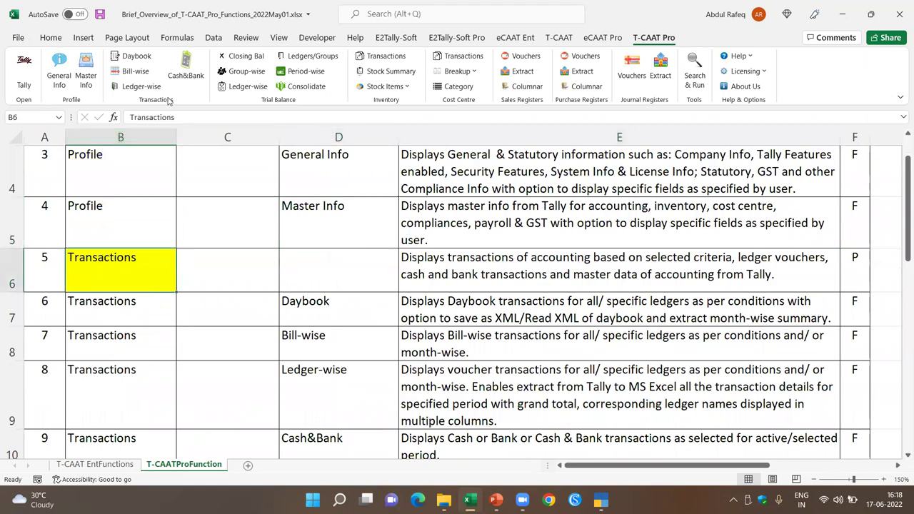
pyautogui.click(296, 306)
pyautogui.press('Down')
pyautogui.press('Down')
pyautogui.press('Down')
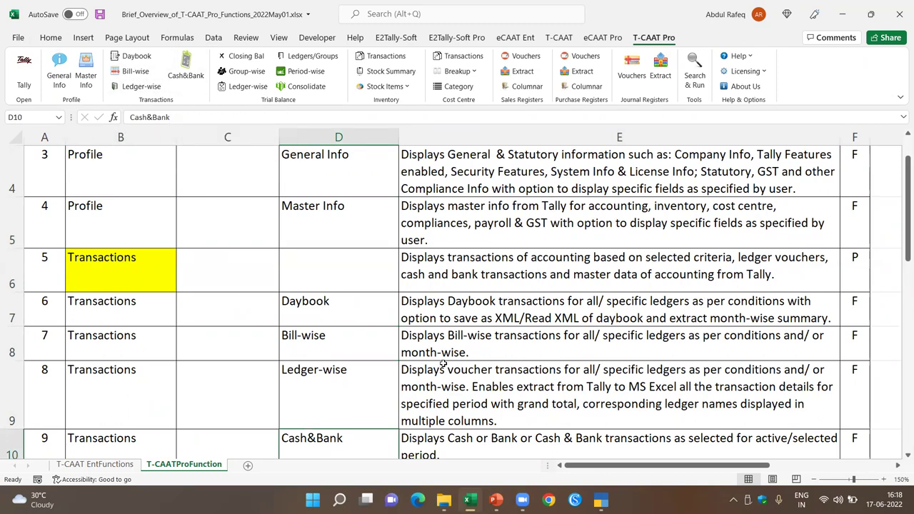
pyautogui.click(468, 307)
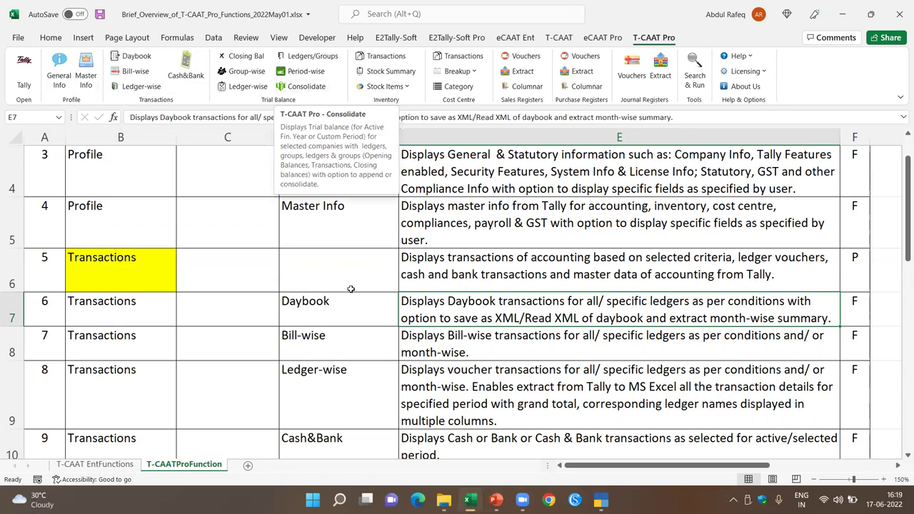
# - Examine the Trial Balance and Inventory entries and the reports available under the add-in's Stock Items
pyautogui.scroll(-3, 351, 289)
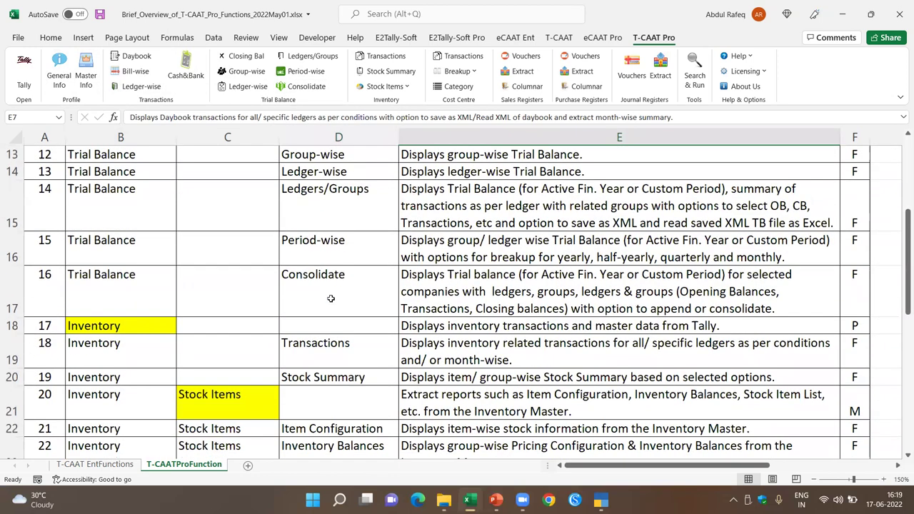
pyautogui.scroll(-1, 331, 299)
pyautogui.click(290, 260)
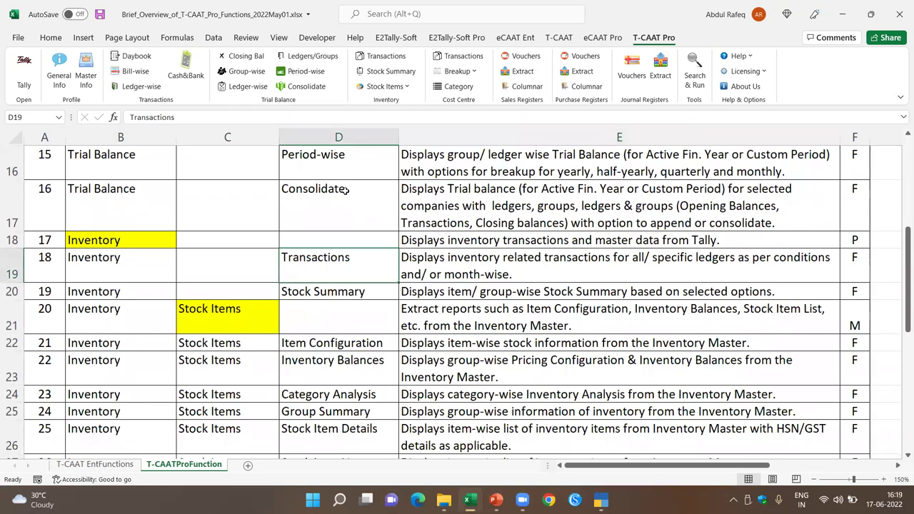
pyautogui.click(397, 86)
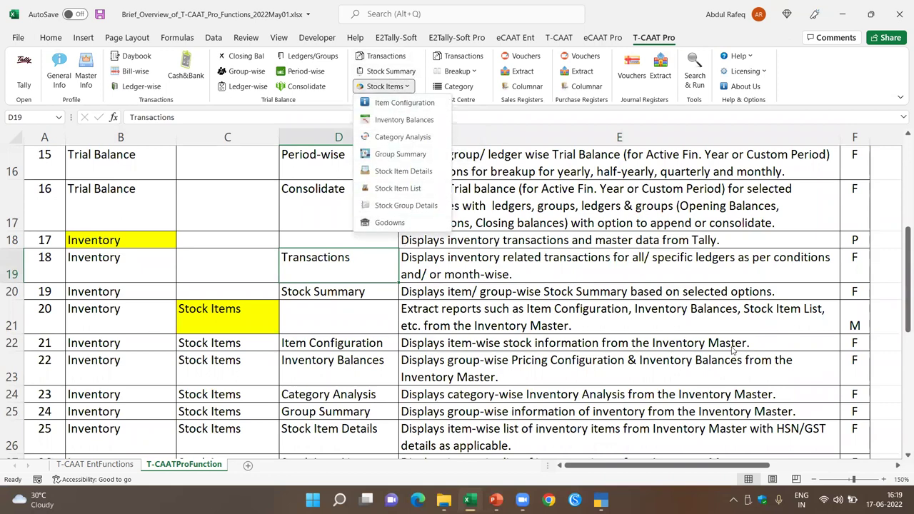
pyautogui.click(809, 295)
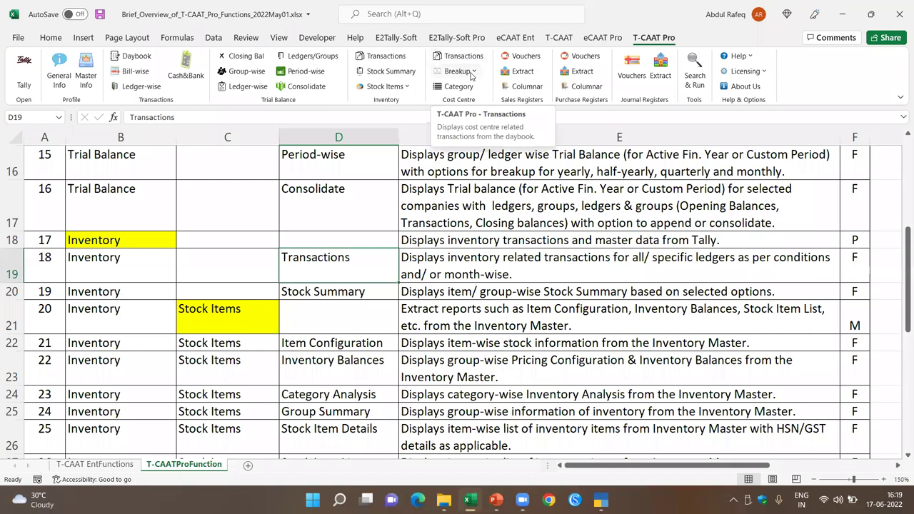
# - Examine the add-in's Cost Centre functions and the list entries from Cost Centre through the registers to Tools
pyautogui.click(472, 72)
pyautogui.click(471, 86)
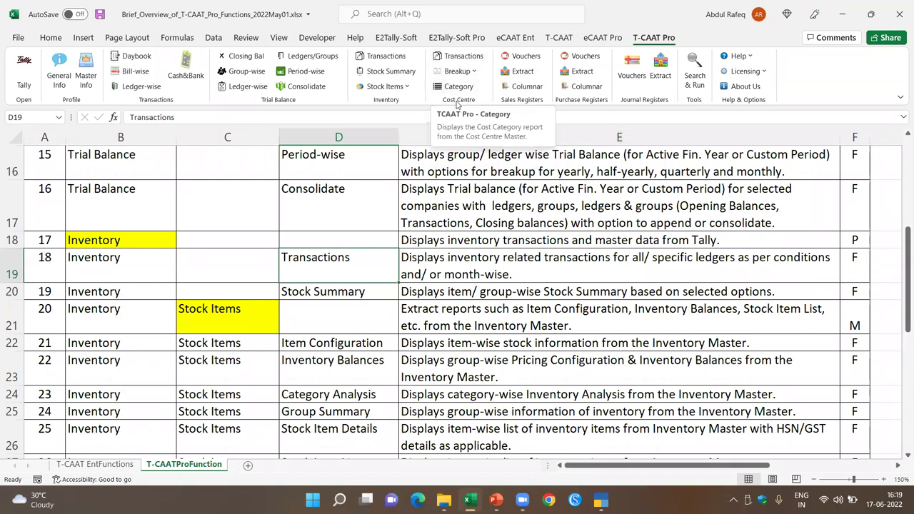
pyautogui.click(321, 390)
pyautogui.scroll(-3, 321, 386)
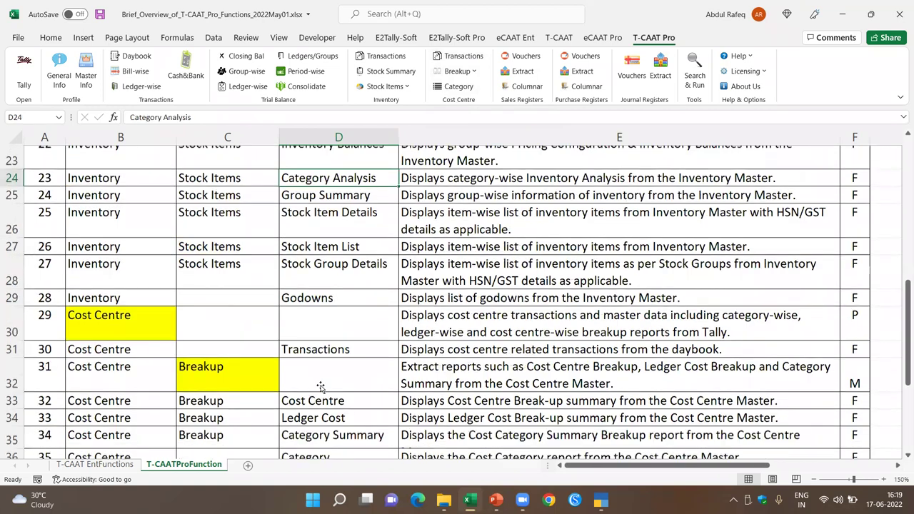
pyautogui.scroll(-1, 321, 387)
pyautogui.scroll(-3, 261, 341)
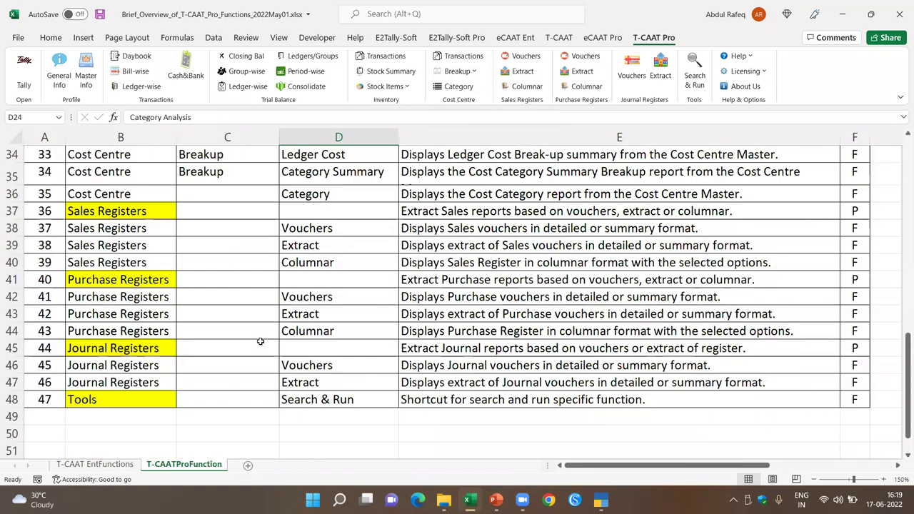
pyautogui.click(159, 236)
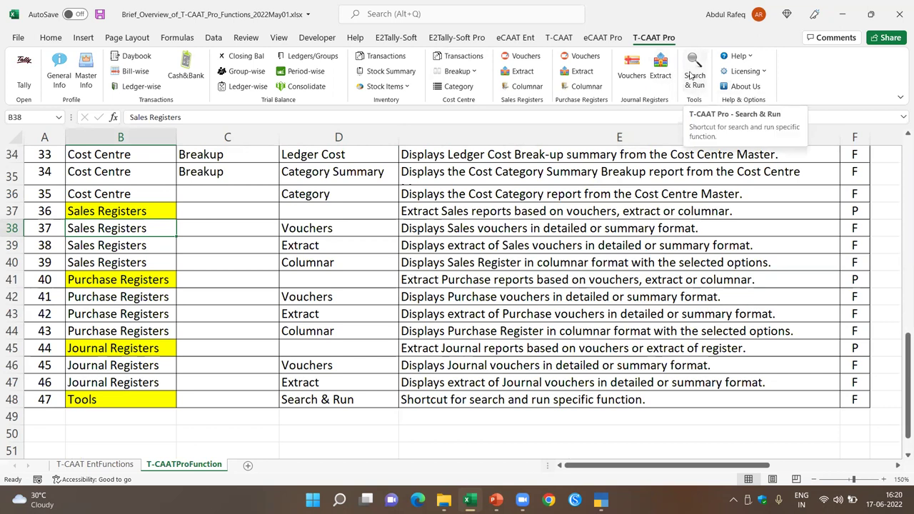
# - Filter the Type column of the T-CAATProFunction sheet to show only the F entries
pyautogui.scroll(11, 704, 264)
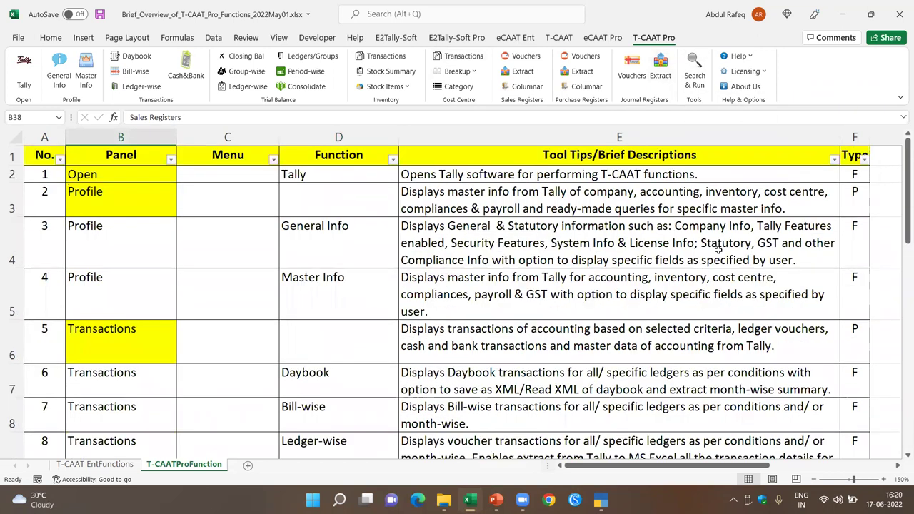
pyautogui.click(864, 160)
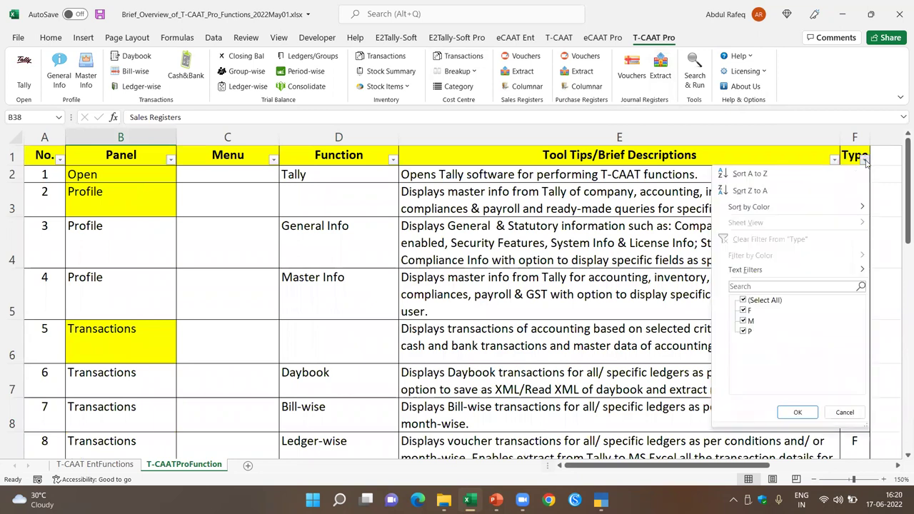
pyautogui.click(761, 285)
pyautogui.write('f')
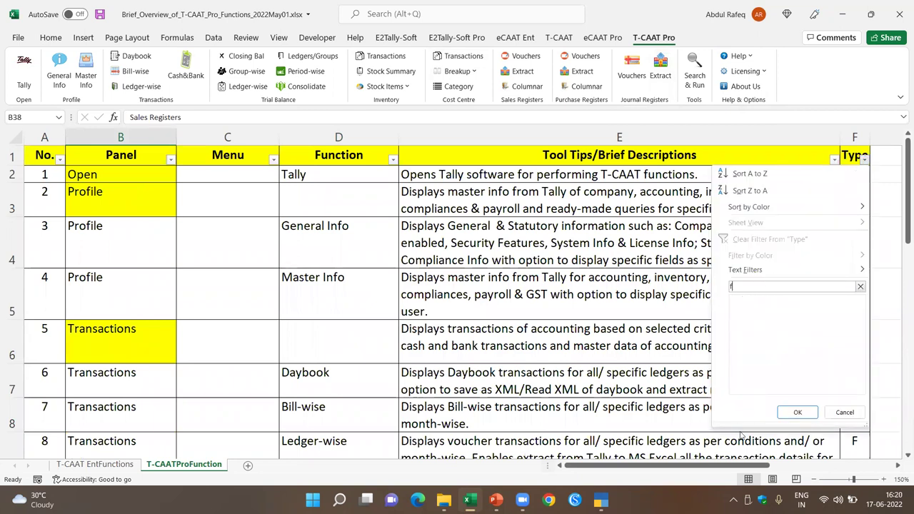
pyautogui.click(798, 412)
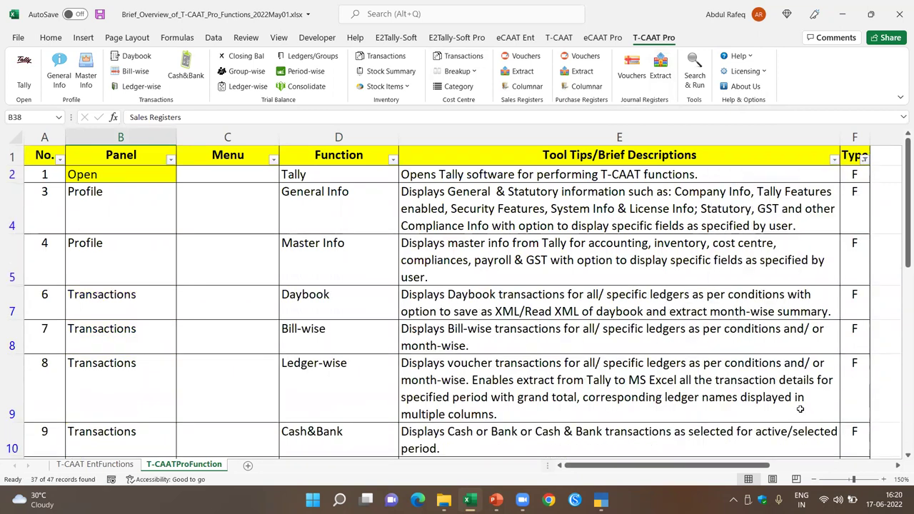
pyautogui.click(682, 273)
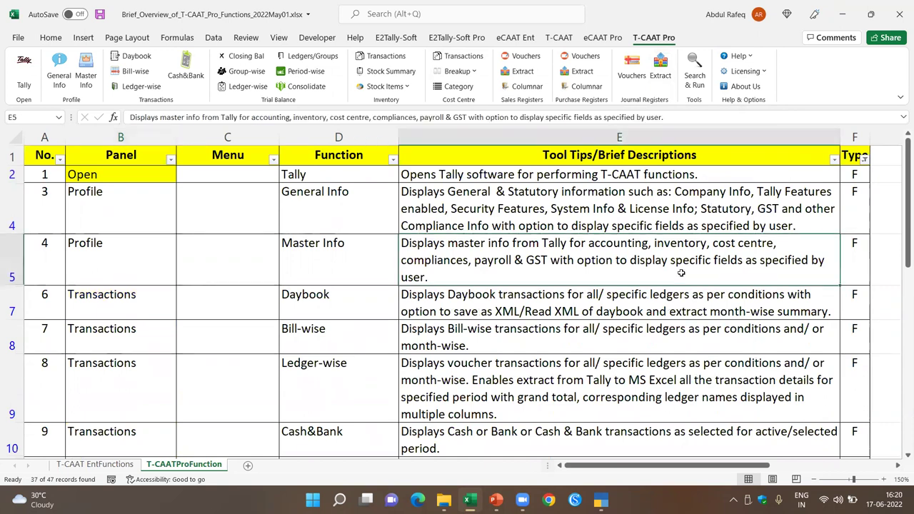
# - Filter the Type column of the T-CAAT EntFunctions sheet to show only the F entries
pyautogui.click(100, 464)
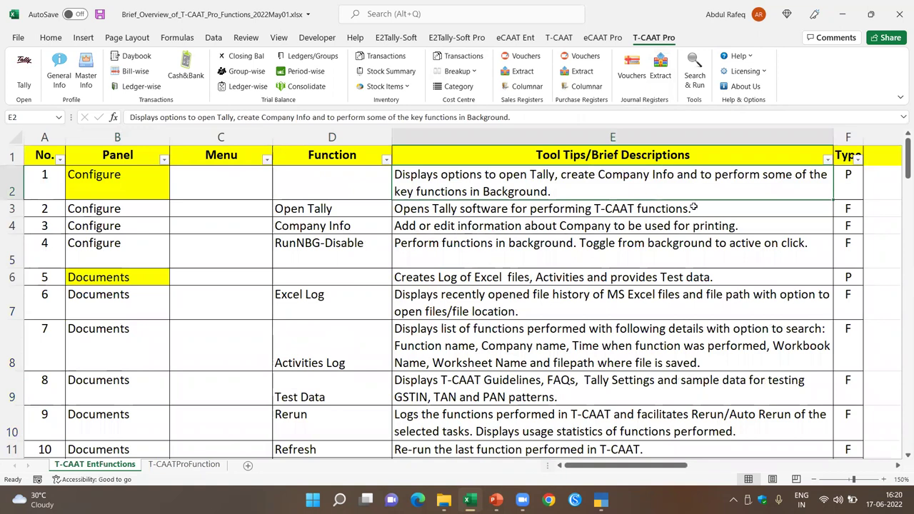
pyautogui.click(858, 159)
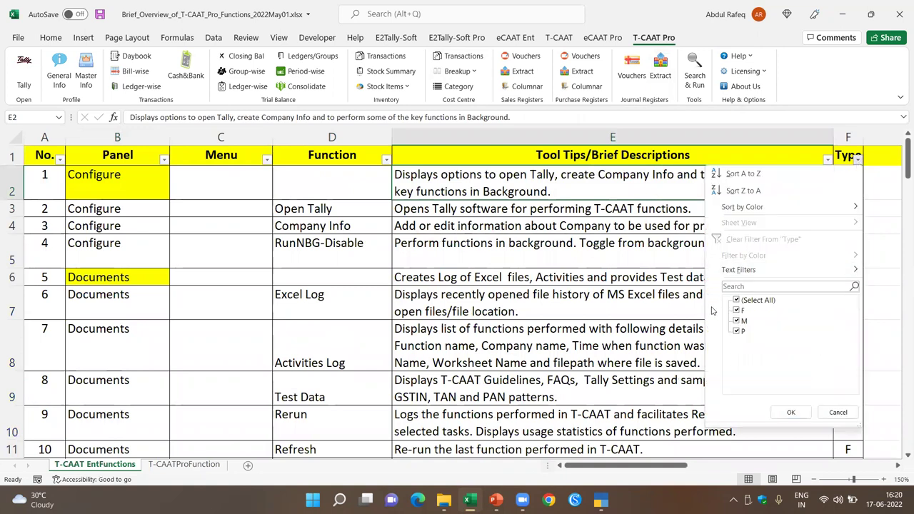
pyautogui.click(743, 286)
pyautogui.write('F')
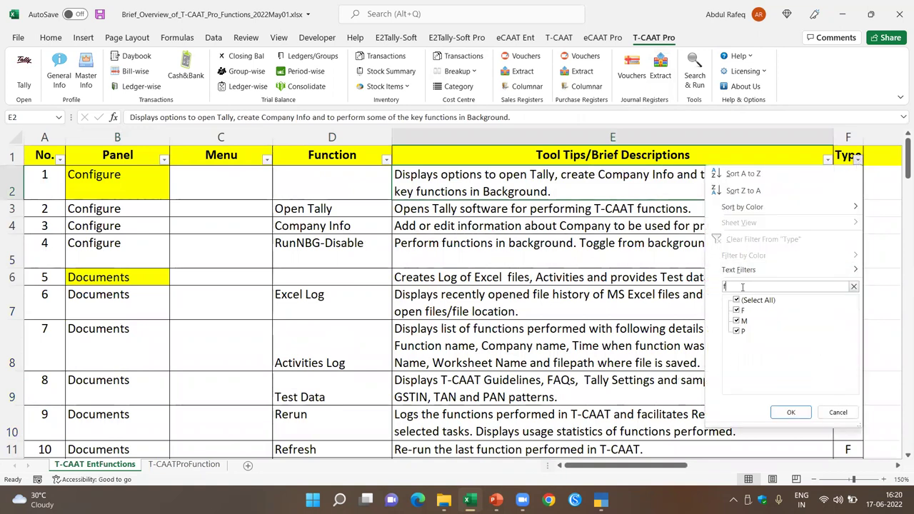
pyautogui.click(791, 412)
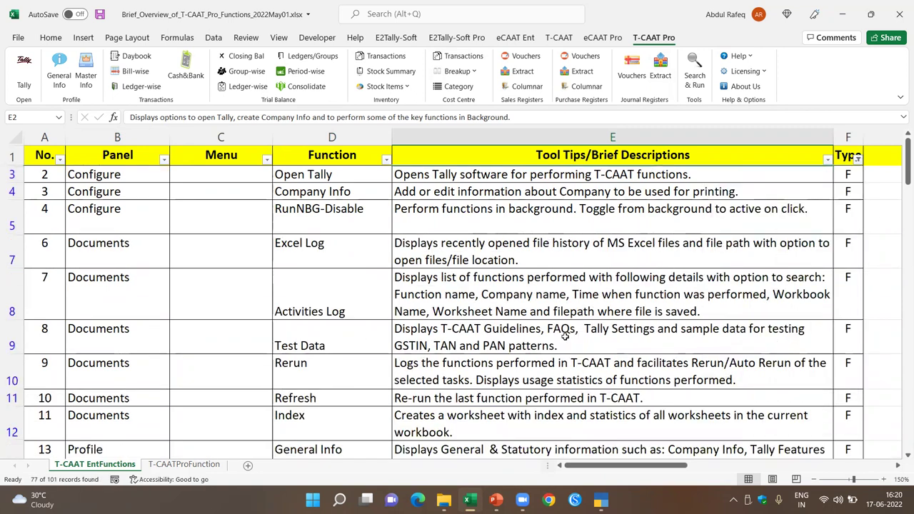
pyautogui.click(686, 325)
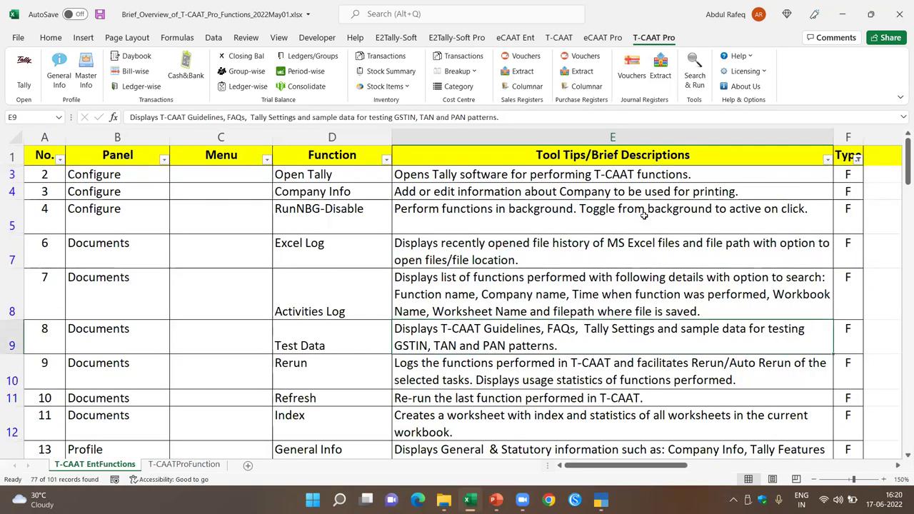
# - Examine the T-CAAT add-in's Analyse functions, including the options under Audit and Validate
pyautogui.click(560, 37)
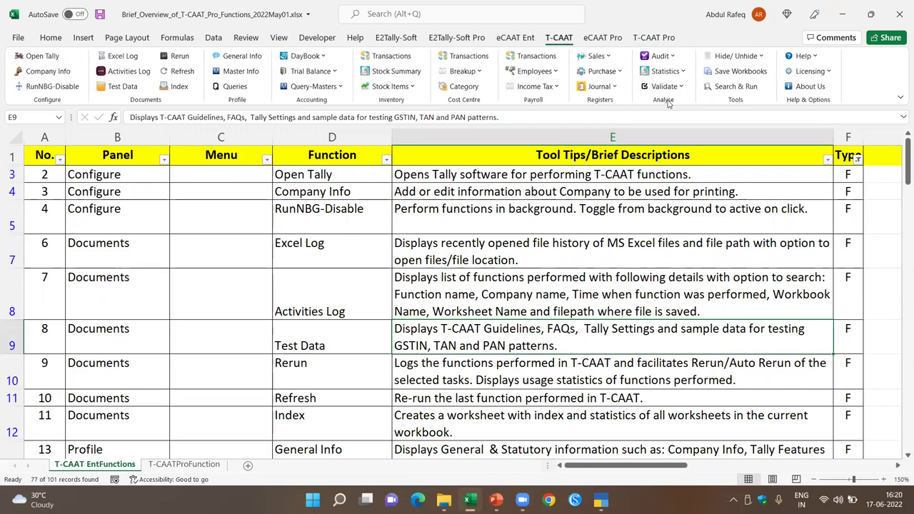
pyautogui.click(672, 58)
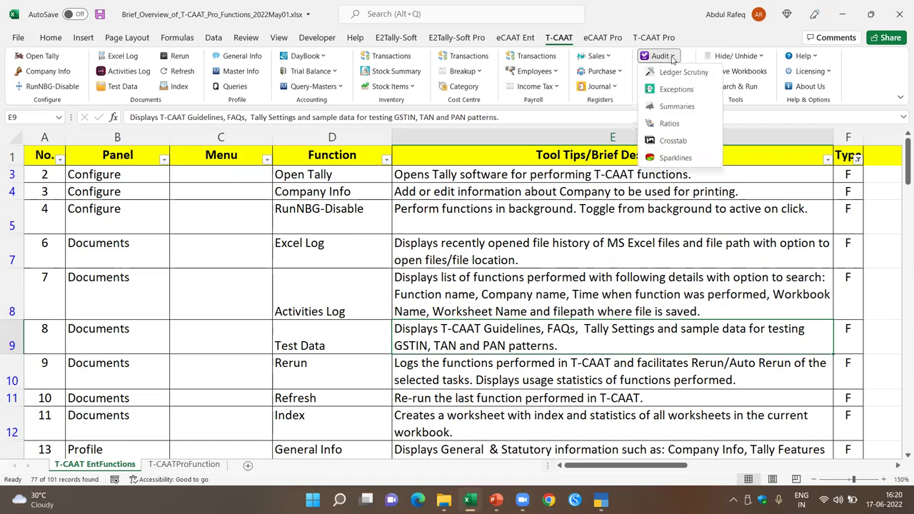
pyautogui.click(665, 276)
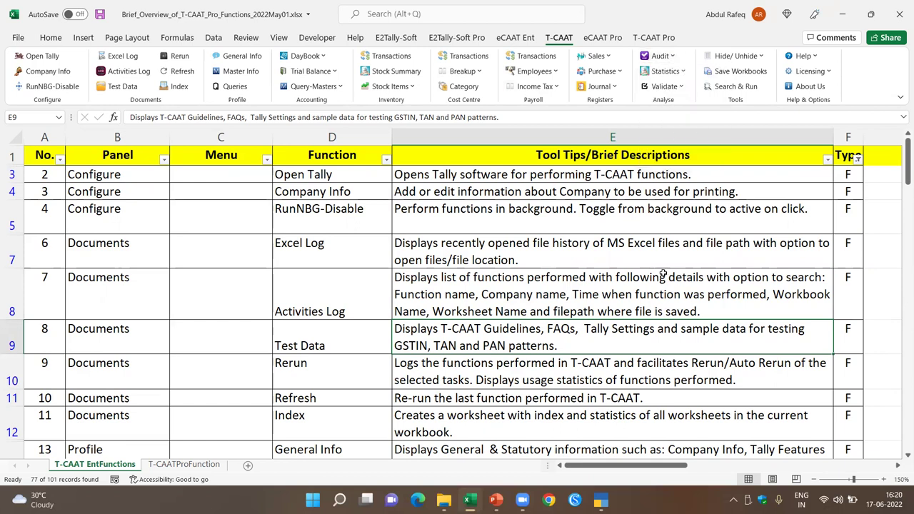
pyautogui.click(684, 74)
pyautogui.click(664, 253)
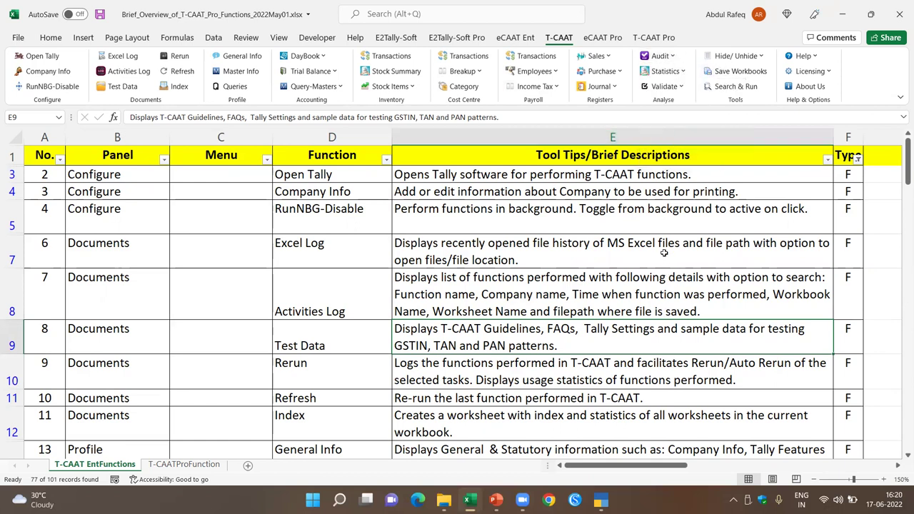
pyautogui.click(683, 86)
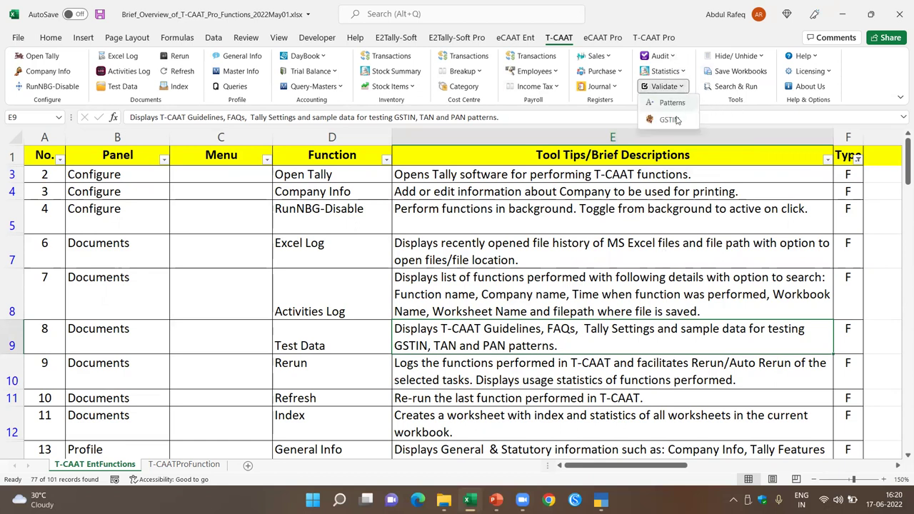
pyautogui.click(657, 313)
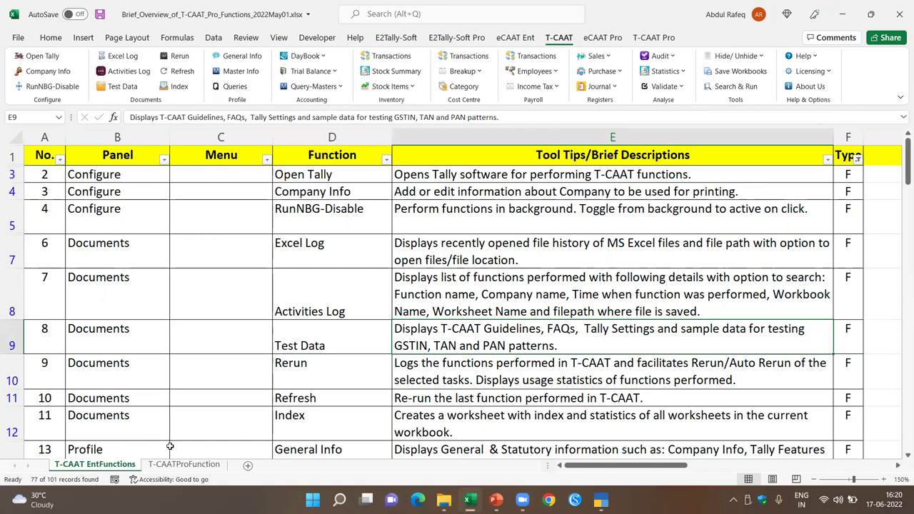
# - Return to the T-CAATProFunction sheet and read the Daybook and Ledger-wise descriptions
pyautogui.click(190, 467)
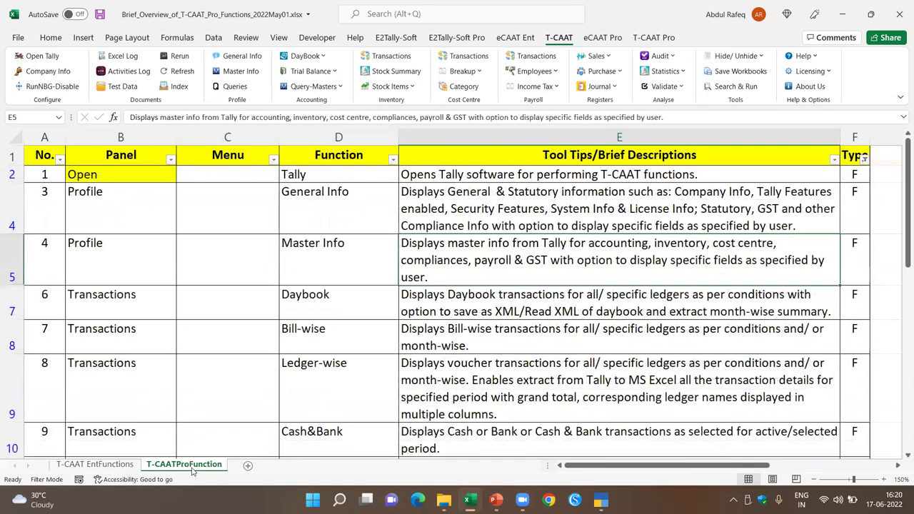
pyautogui.click(525, 297)
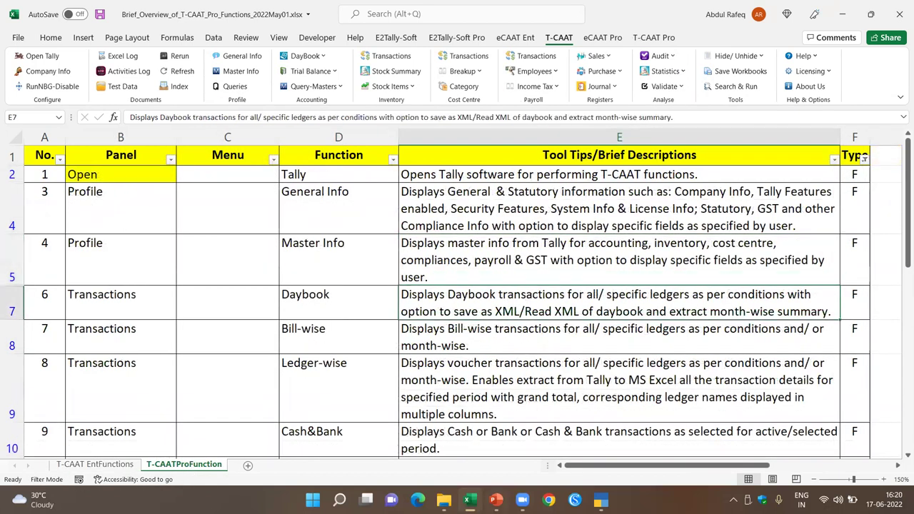
pyautogui.click(572, 370)
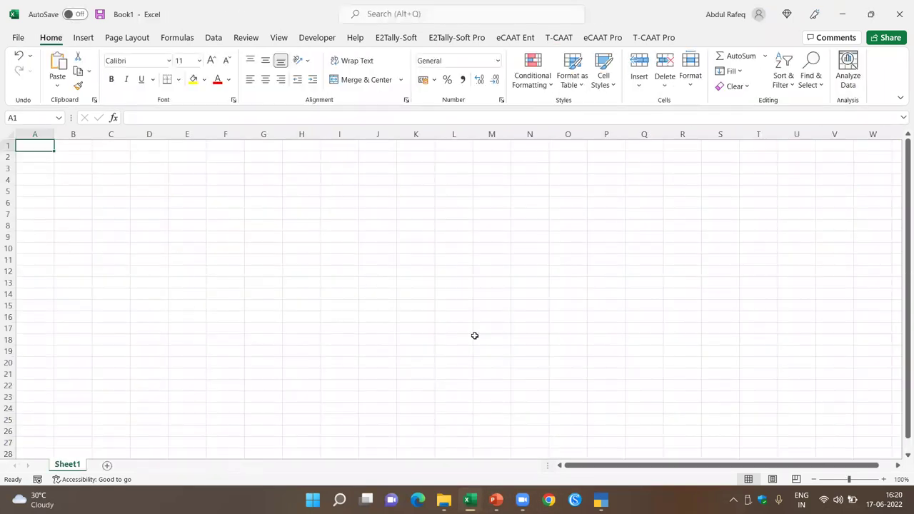
# - Close the Brief_Overview_of_T-CAAT_Pro_Functions_2022May01.xlsx workbook without saving its changes, leaving the blank Book1 open
pyautogui.moveTo(468, 500)
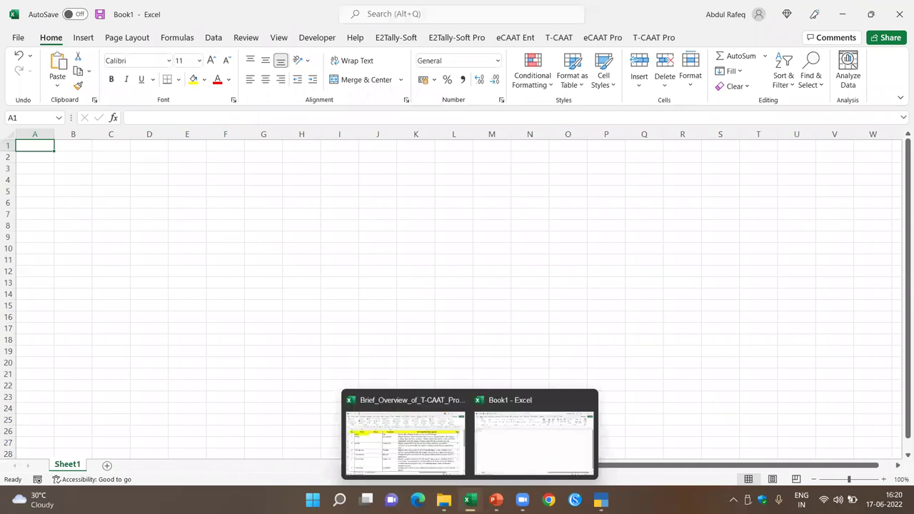
pyautogui.click(438, 446)
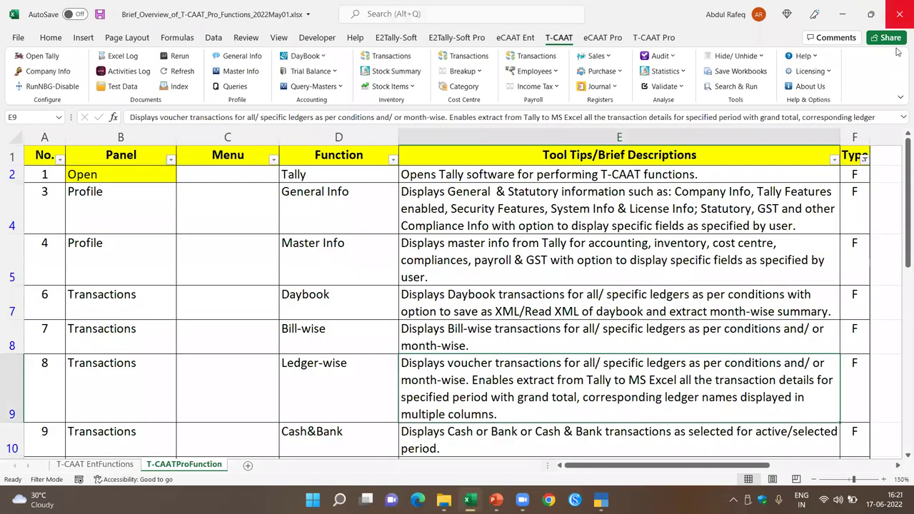
pyautogui.click(900, 14)
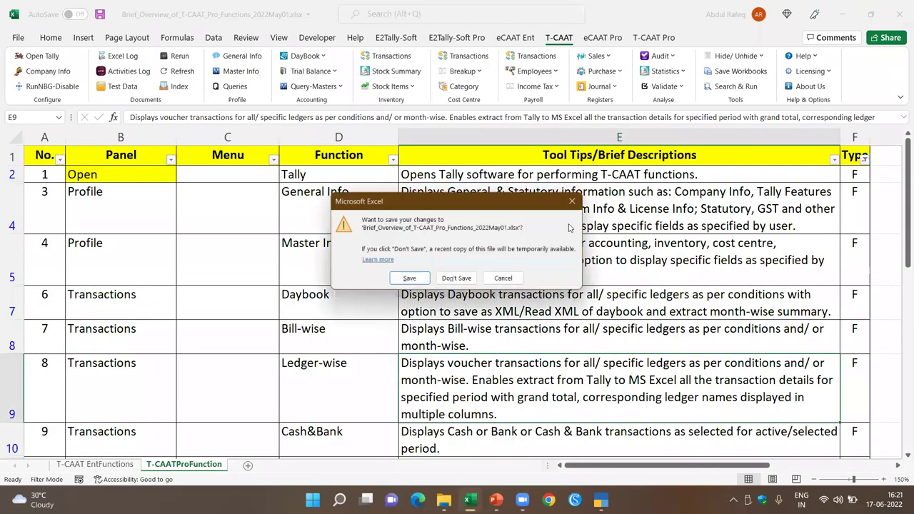
pyautogui.click(457, 280)
pyautogui.click(463, 259)
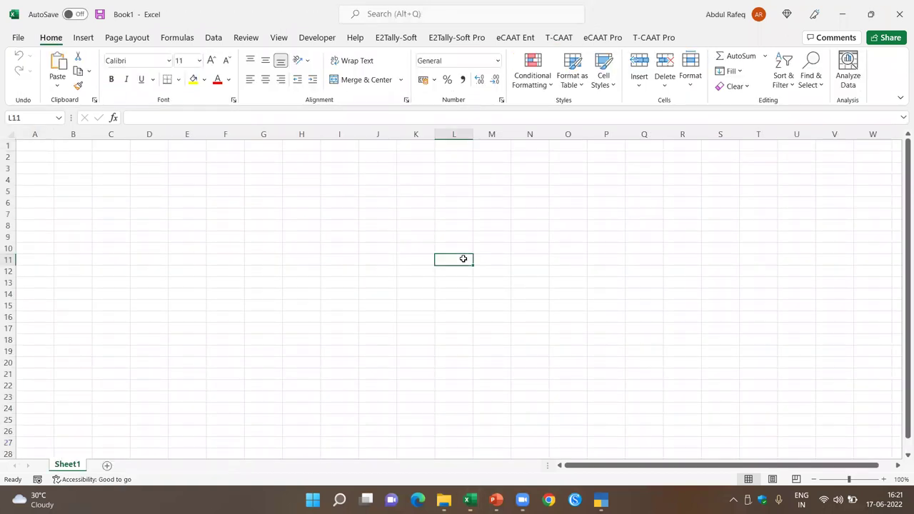
# - Switch to TallyPrime and view the voucher and account statistics of IRIZ ID Technologies Pvt. Ltd
pyautogui.click(601, 500)
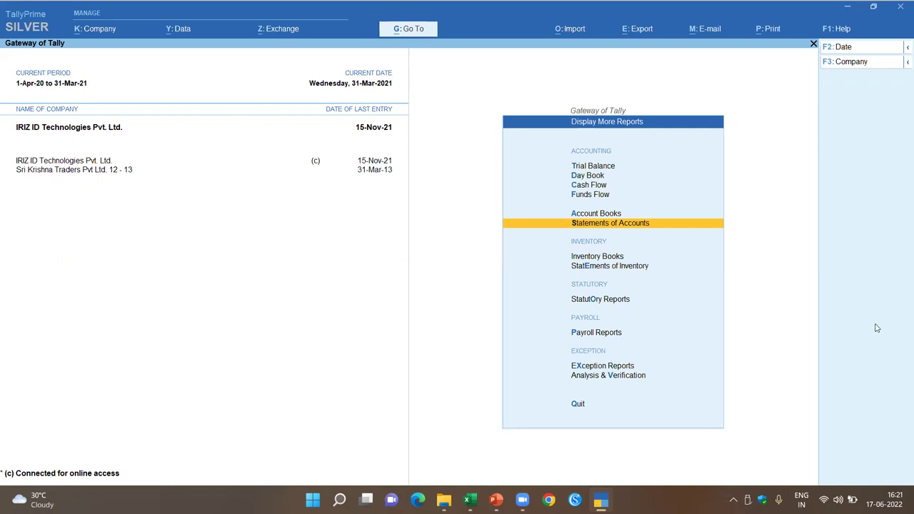
pyautogui.press('d')
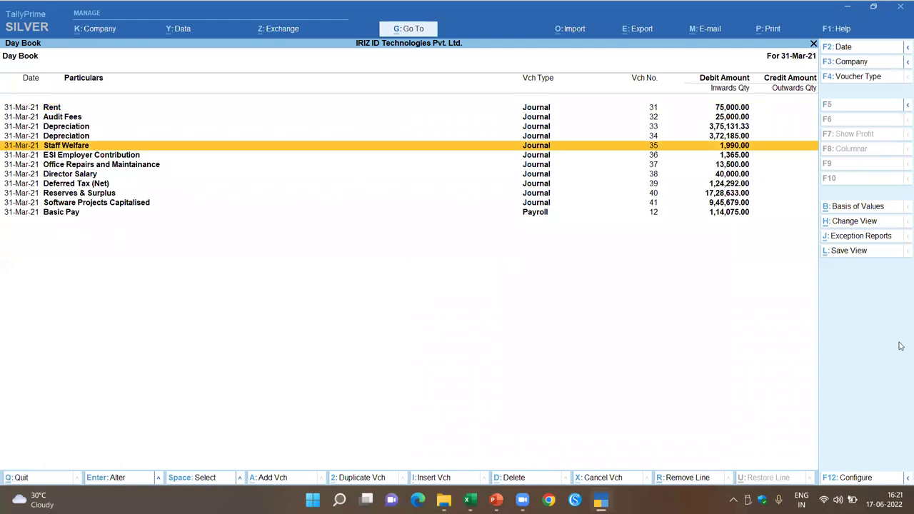
pyautogui.press('Escape')
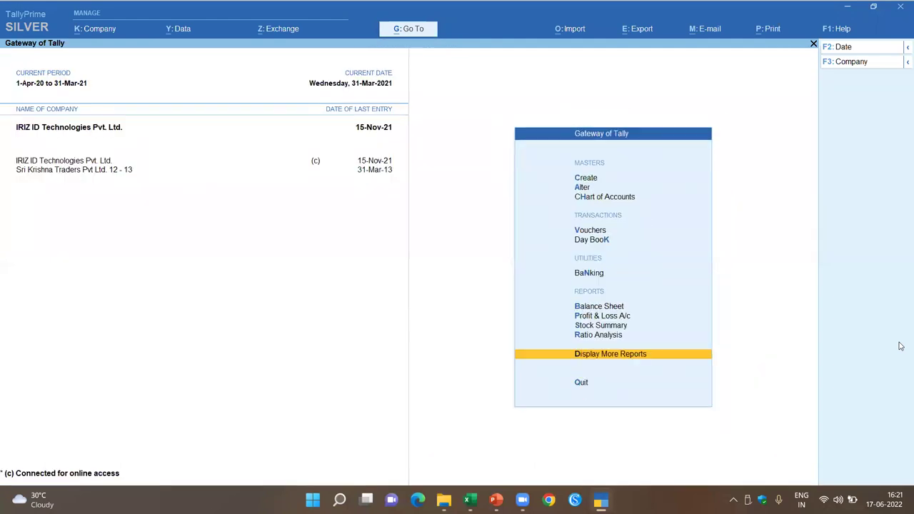
pyautogui.press('Return')
pyautogui.press('s')
pyautogui.press('s')
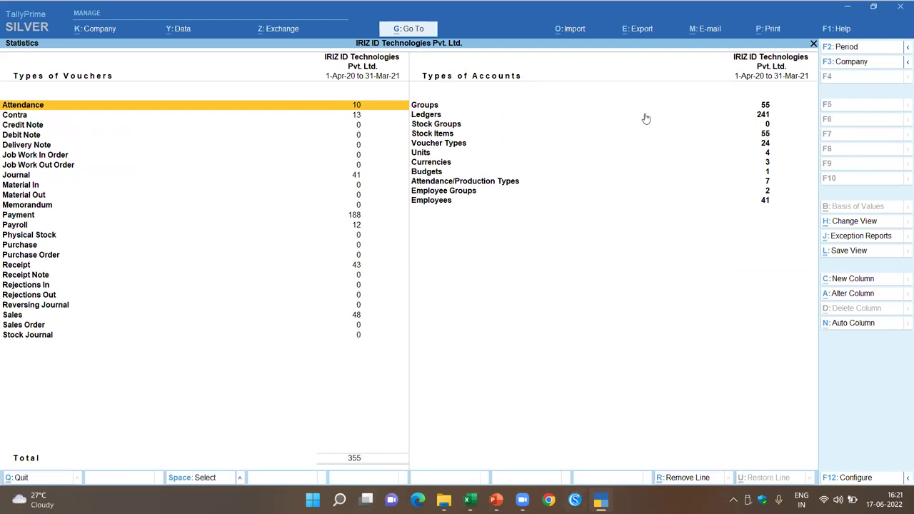
pyautogui.press('Escape')
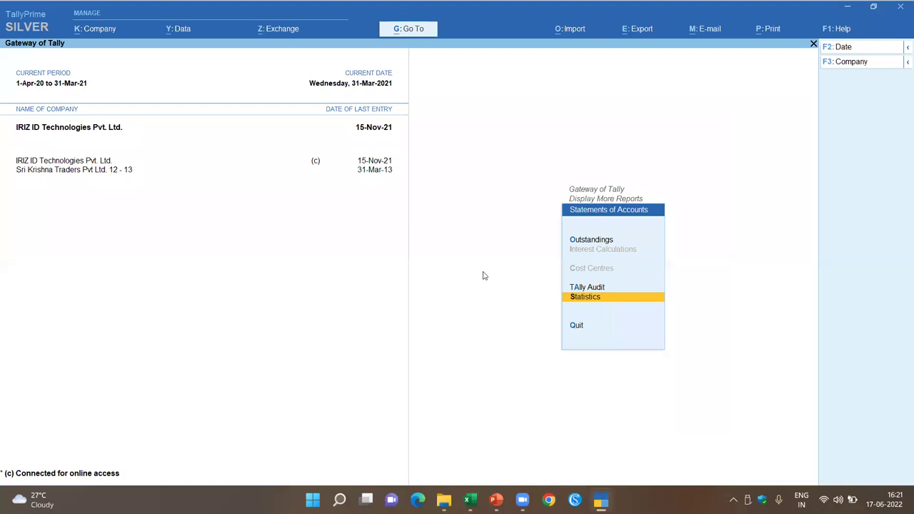
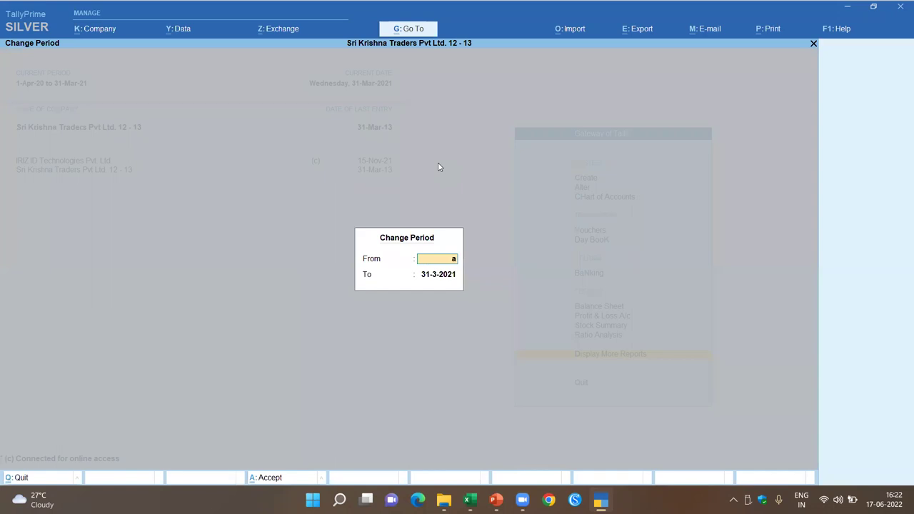
# - Set the period for Sri Krishna Traders Pvt Ltd. 12 - 13 from 1-4-2012 to 31-3-2013
pyautogui.press('Return')
pyautogui.write('m13')
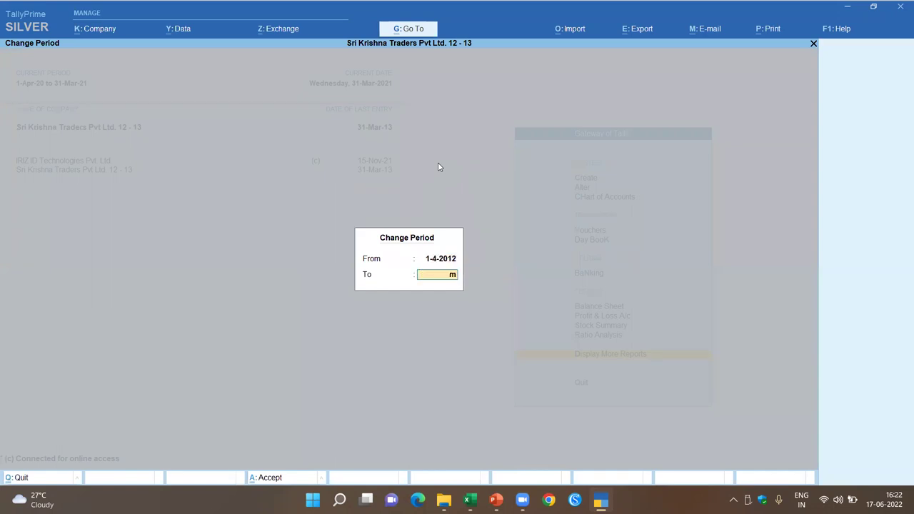
pyautogui.press('Return')
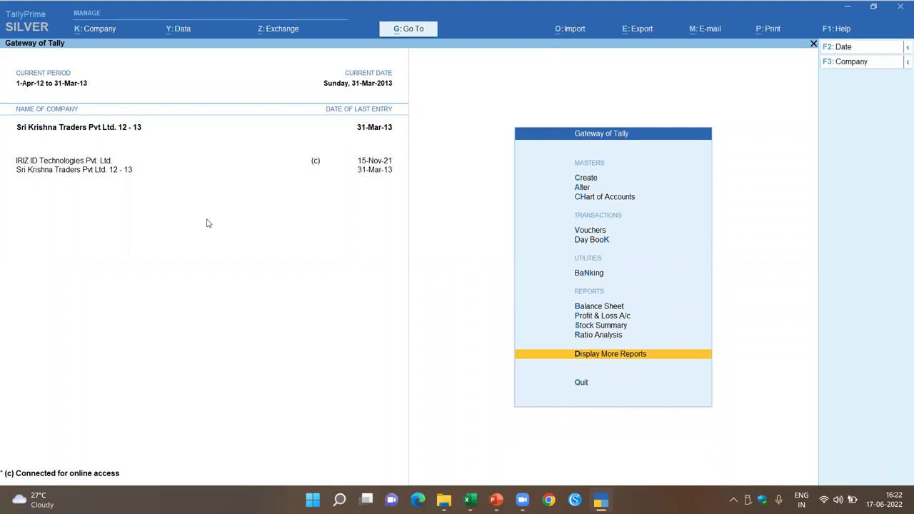
# - Shut the company IRIZ ID Technologies Pvt. Ltd. and confirm
pyautogui.click(849, 63)
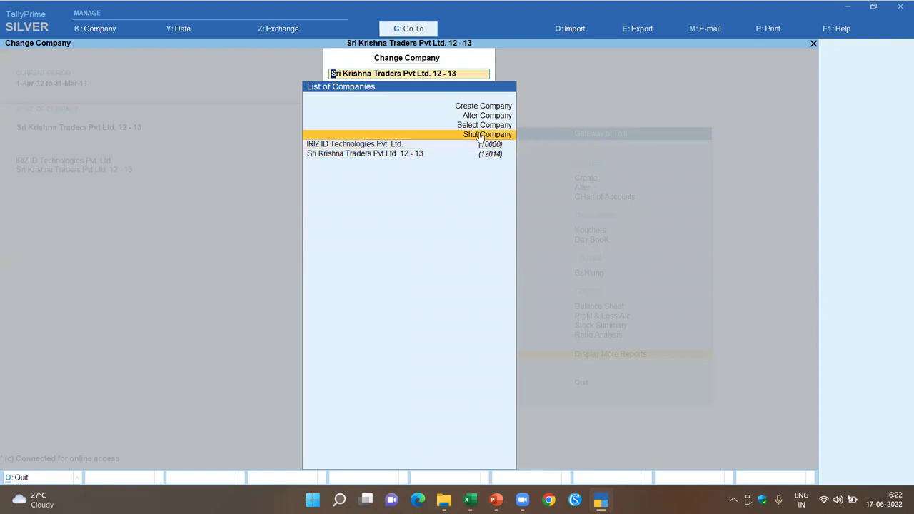
pyautogui.click(480, 135)
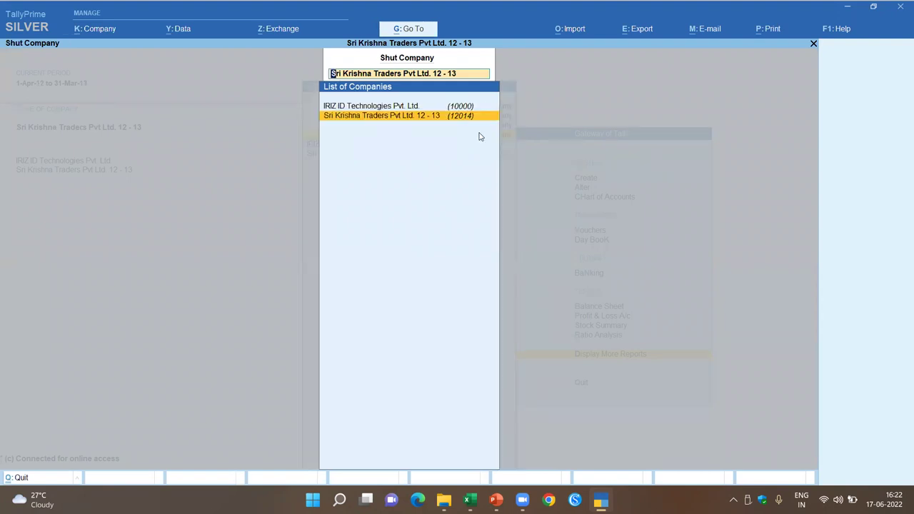
pyautogui.press('Up')
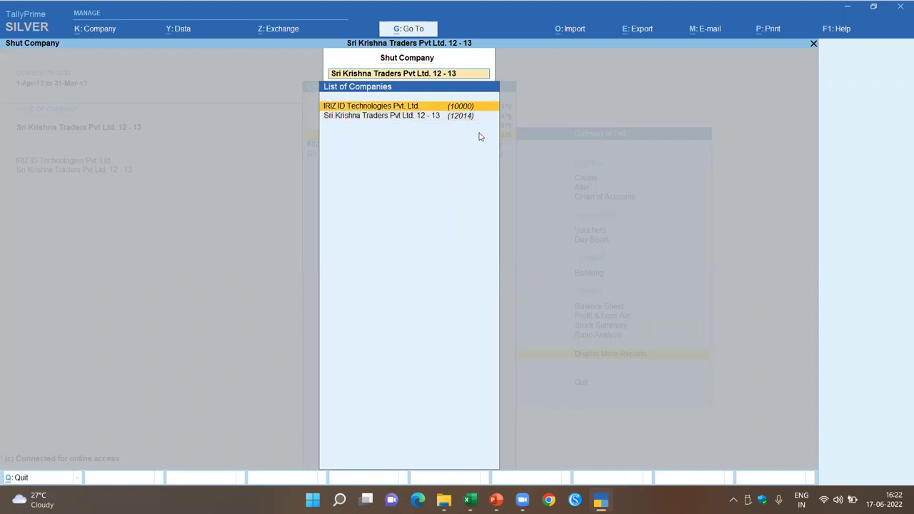
pyautogui.press('Return')
pyautogui.press('y')
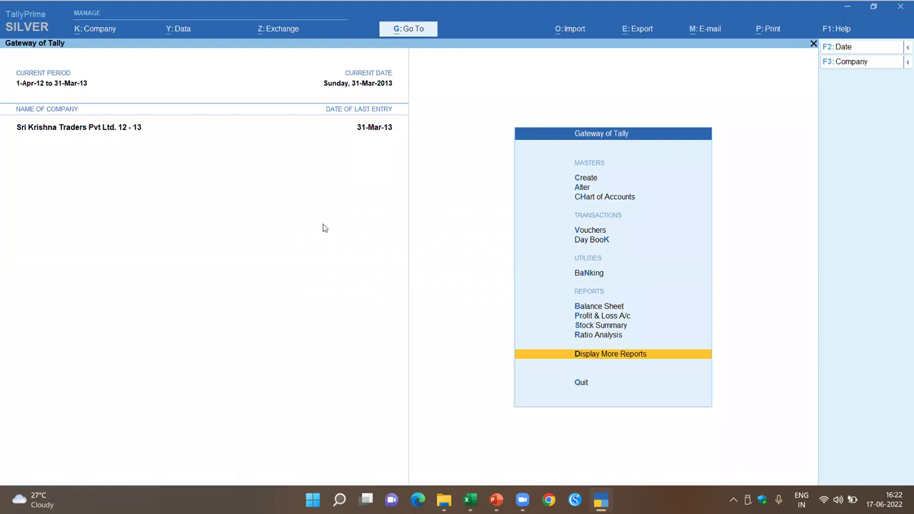
# - View the voucher and account statistics of Sri Krishna Traders Pvt Ltd. 12 - 13
pyautogui.press('Return')
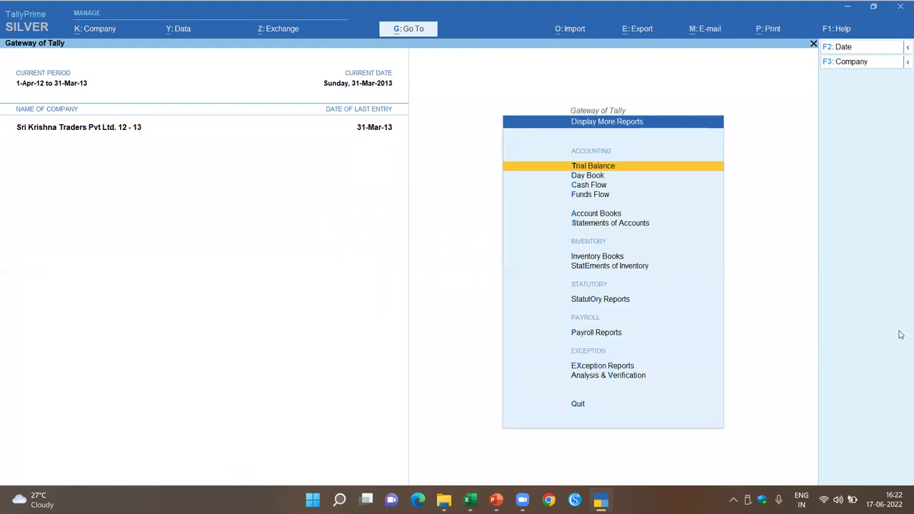
pyautogui.press('s')
pyautogui.press('s')
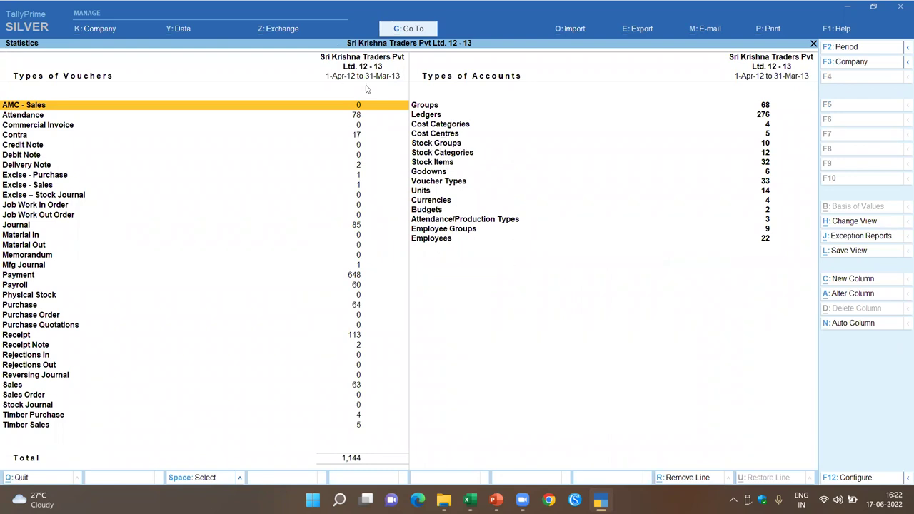
pyautogui.press('Escape')
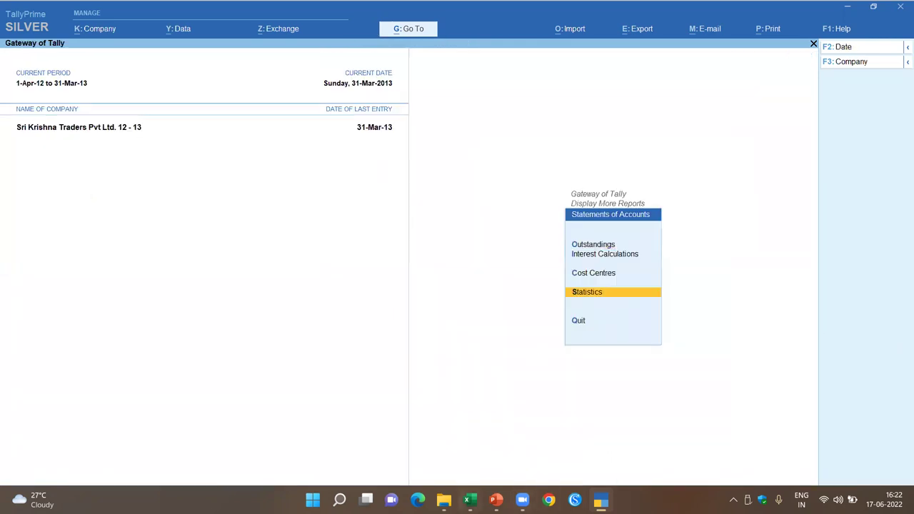
# - Switch to Excel and import all T-CAAT Pro General Info categories from Tally with an index sheet
pyautogui.click(470, 500)
pyautogui.click(380, 239)
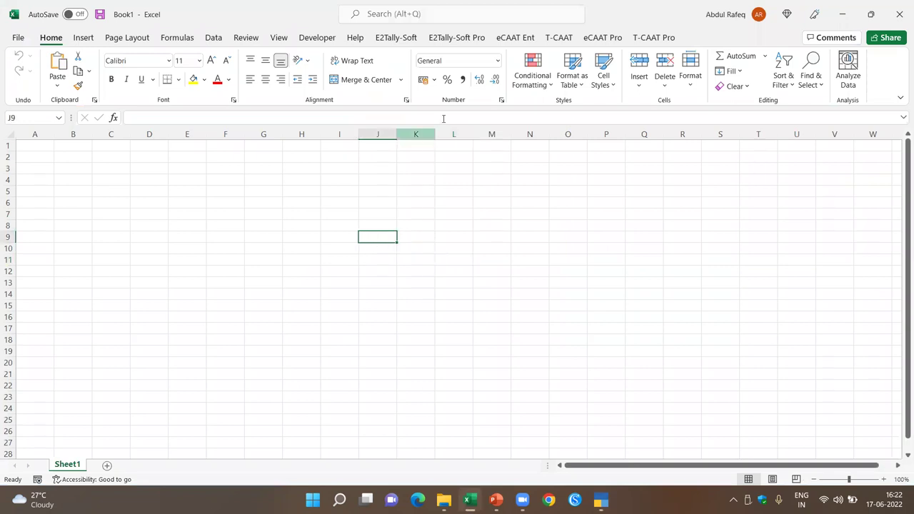
pyautogui.click(652, 38)
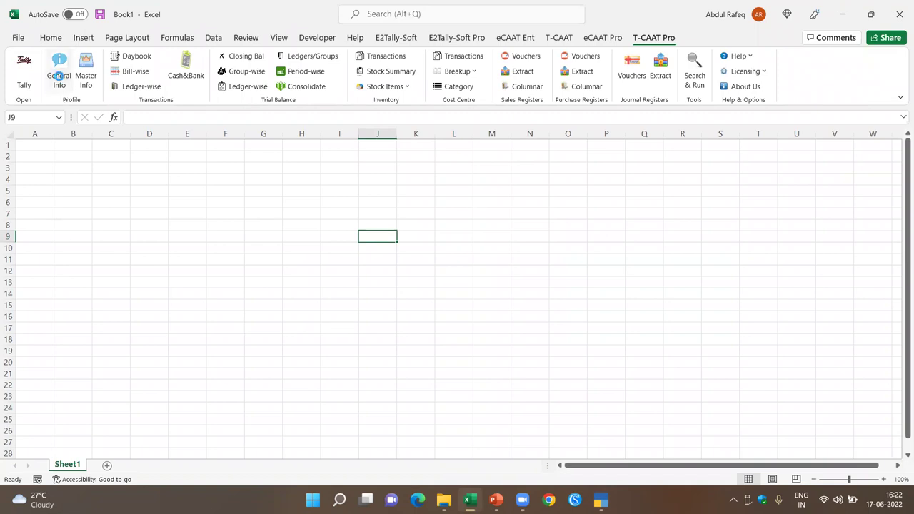
pyautogui.click(59, 76)
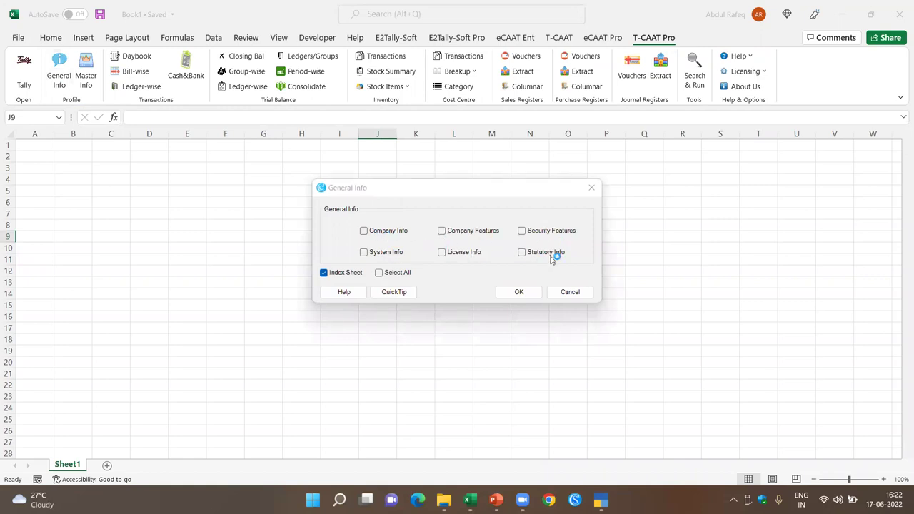
pyautogui.click(379, 272)
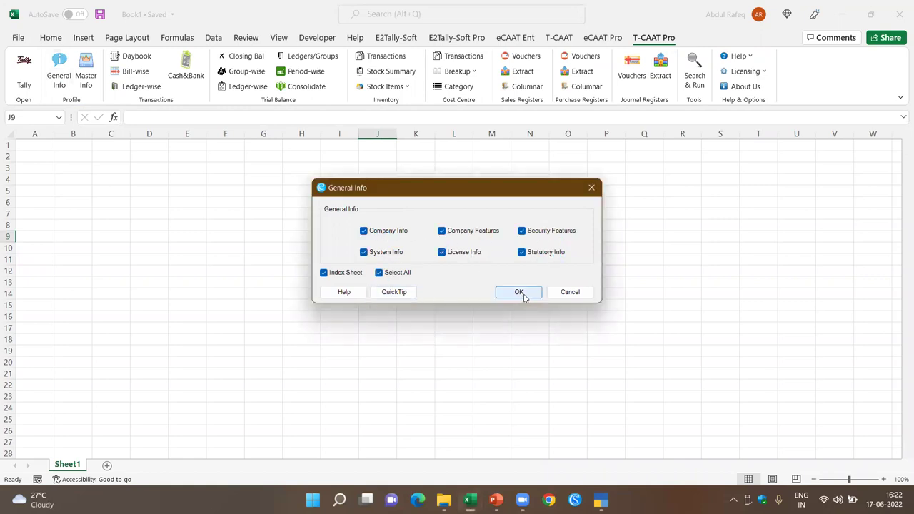
pyautogui.click(519, 292)
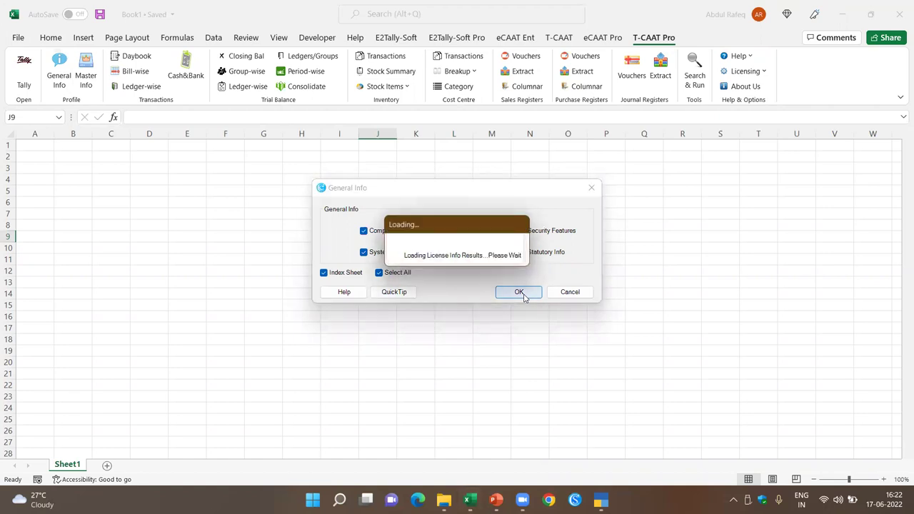
pyautogui.click(523, 293)
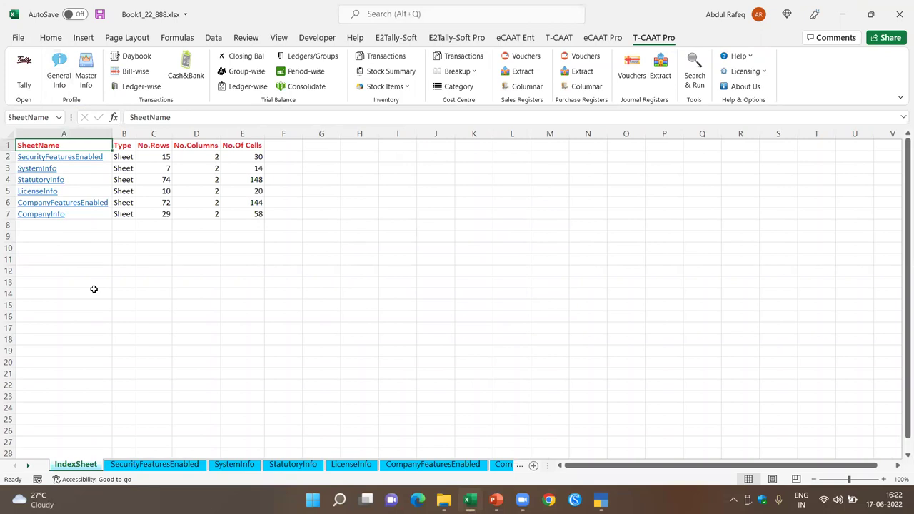
# - Review the SecurityFeaturesEnabled, SystemInfo, StatutoryInfo and LicenseInfo sheets of the imported general information
pyautogui.click(151, 465)
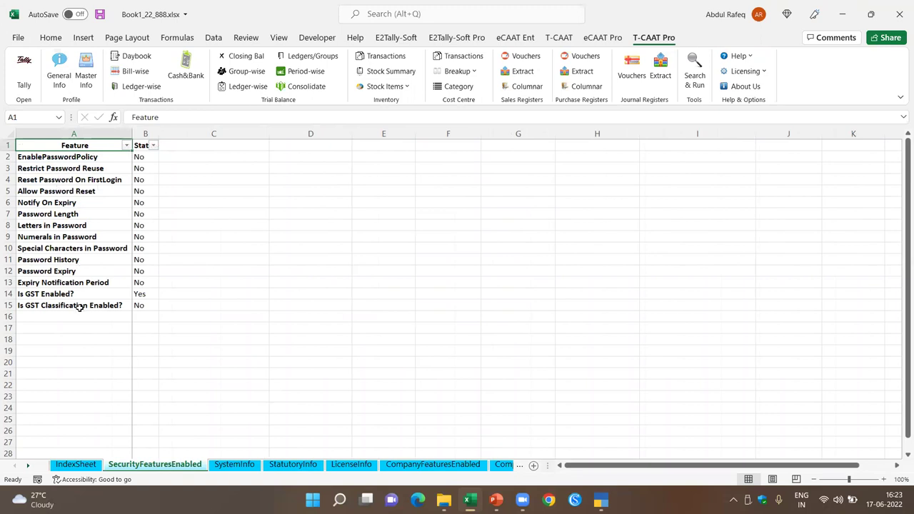
pyautogui.click(230, 466)
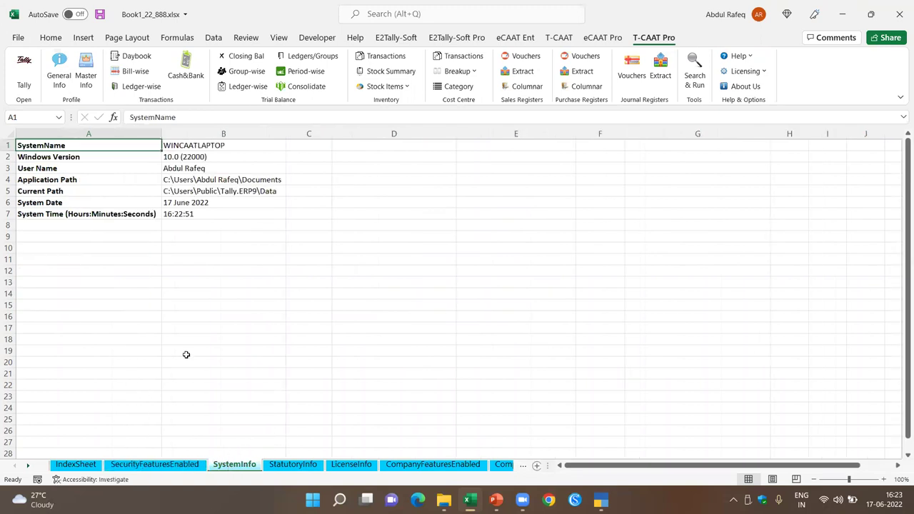
pyautogui.click(305, 465)
pyautogui.click(91, 226)
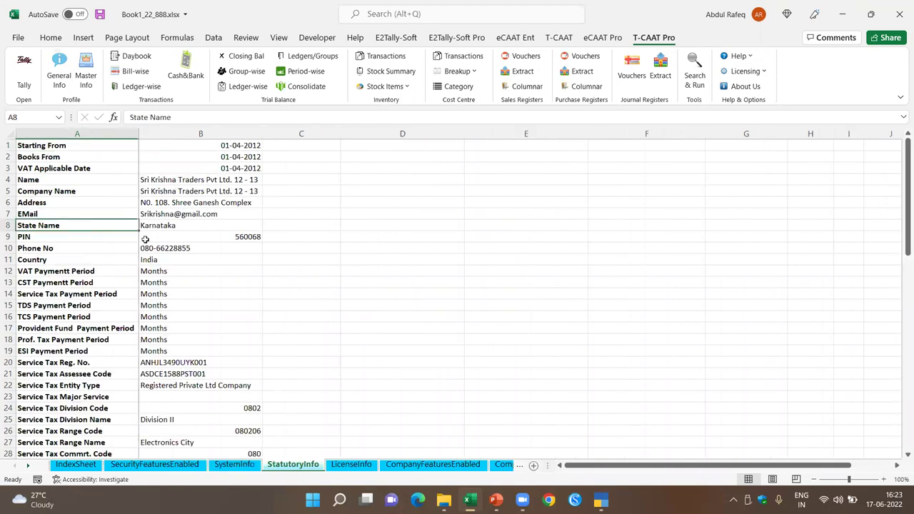
pyautogui.scroll(-15, 145, 239)
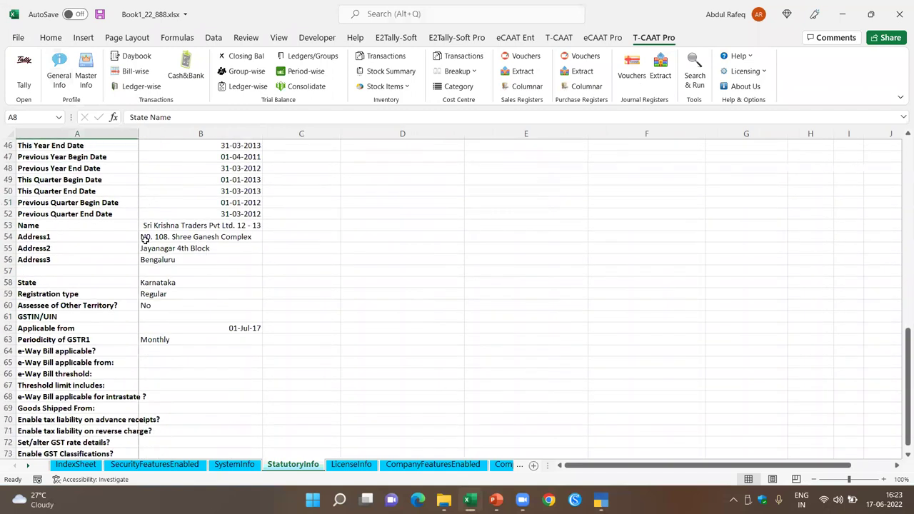
pyautogui.scroll(2, 143, 246)
pyautogui.scroll(-6, 140, 275)
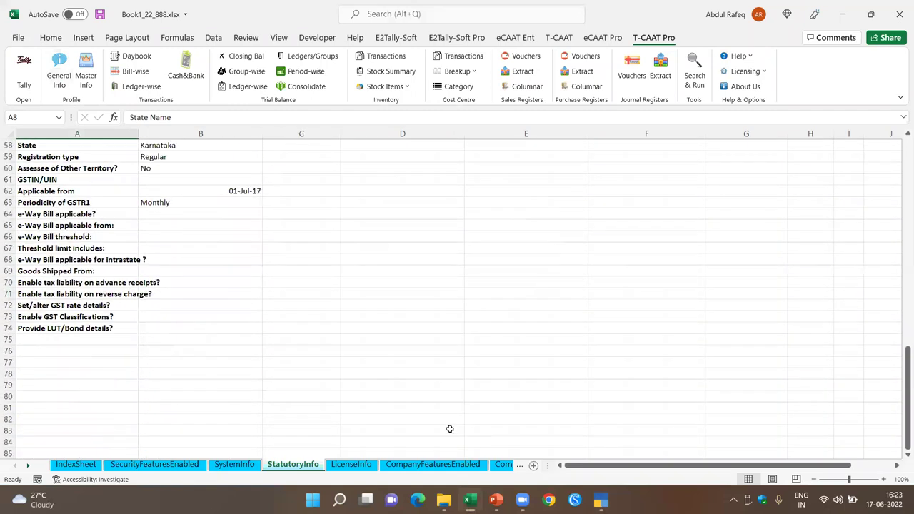
pyautogui.click(366, 465)
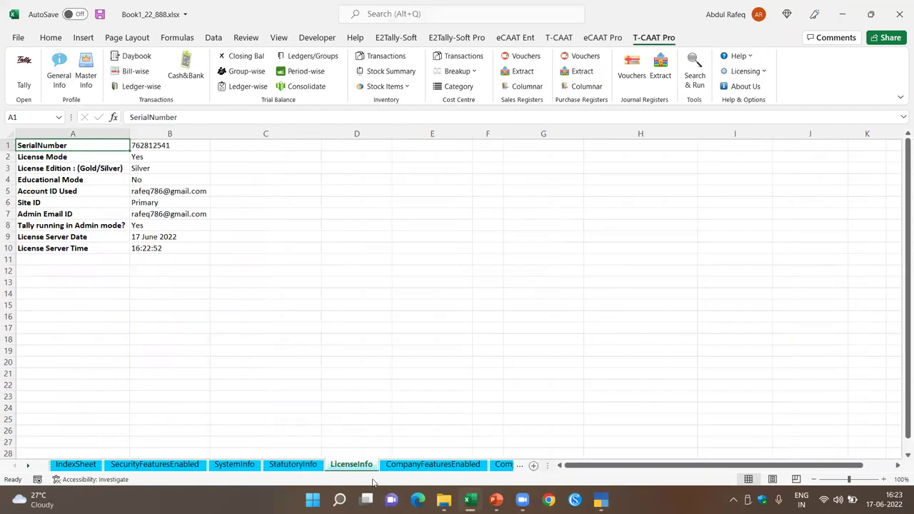
# - Examine the complete feature list on the CompanyFeaturesEnabled sheet
pyautogui.click(428, 465)
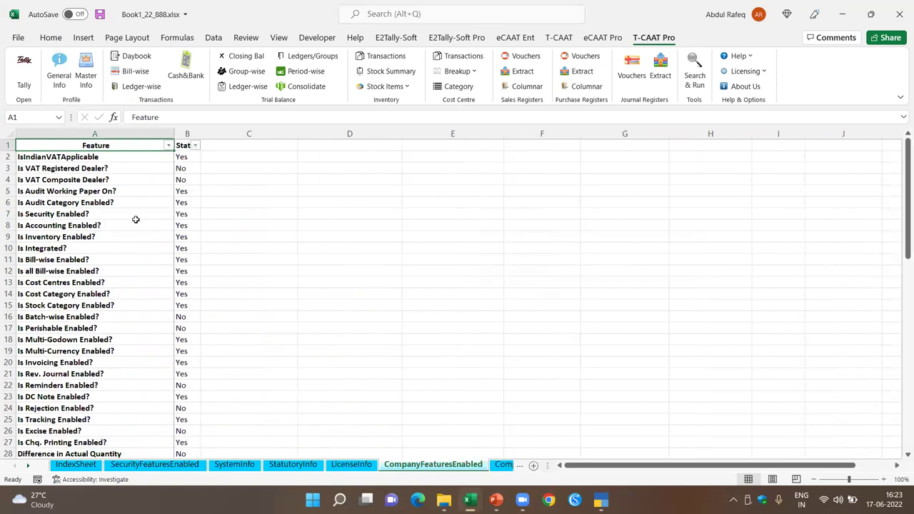
pyautogui.scroll(-3, 135, 221)
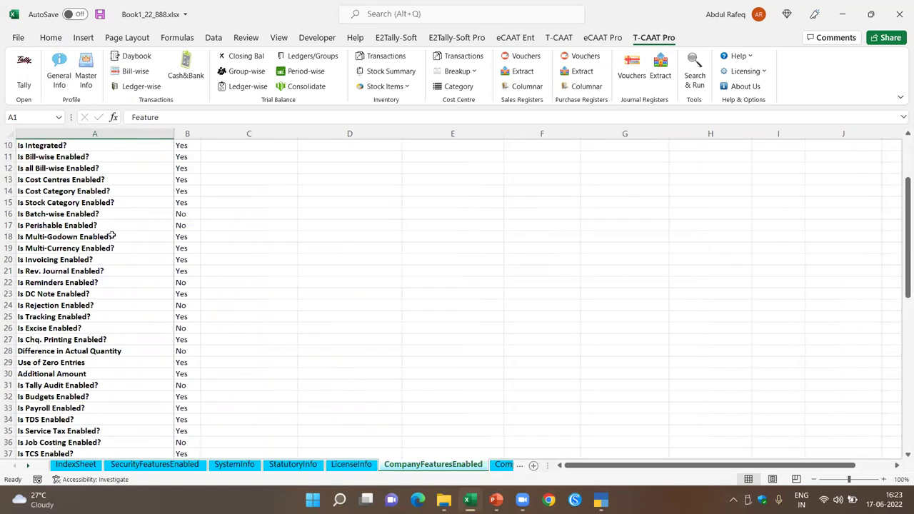
pyautogui.scroll(-12, 115, 245)
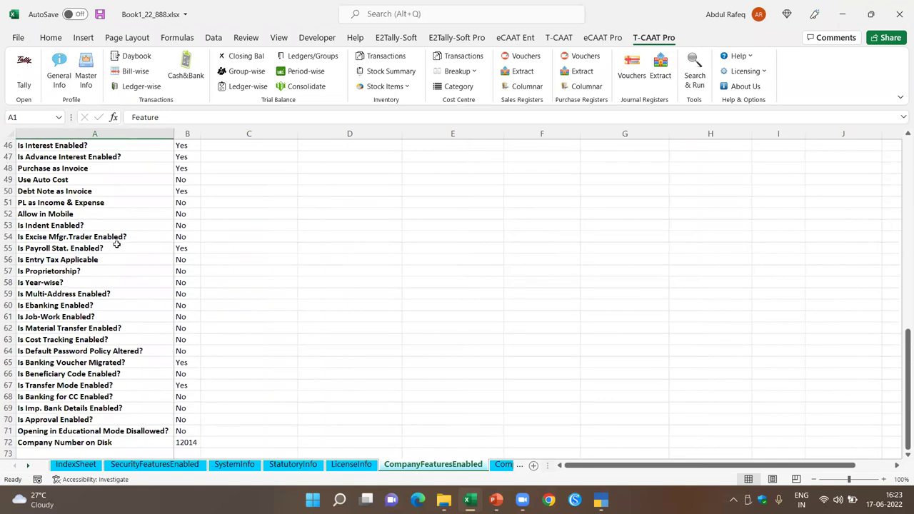
pyautogui.scroll(15, 116, 245)
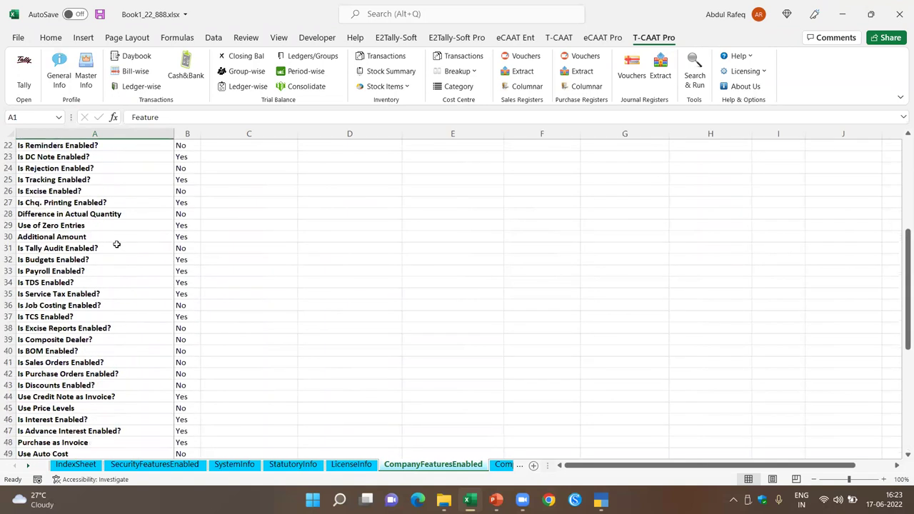
pyautogui.click(73, 171)
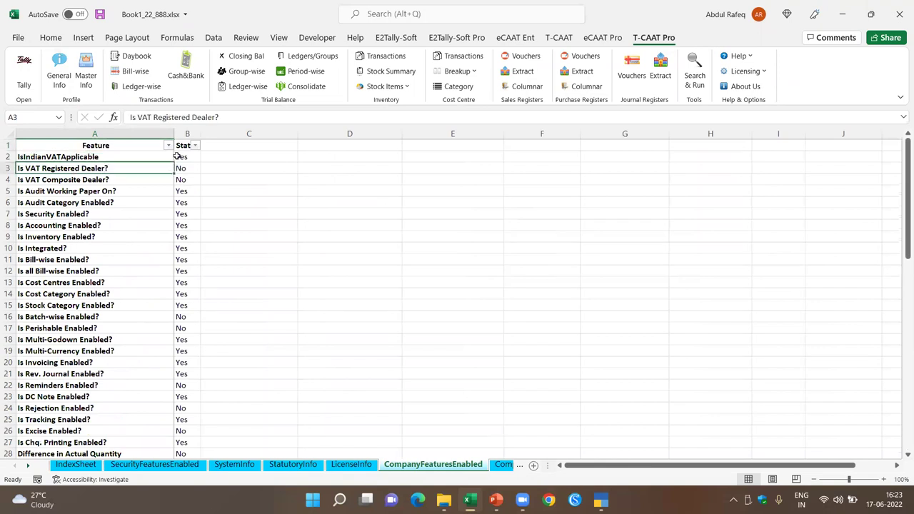
# - Filter the Status column of CompanyFeaturesEnabled to show only No and look through the features that are not enabled
pyautogui.click(195, 146)
pyautogui.click(87, 295)
pyautogui.click(82, 317)
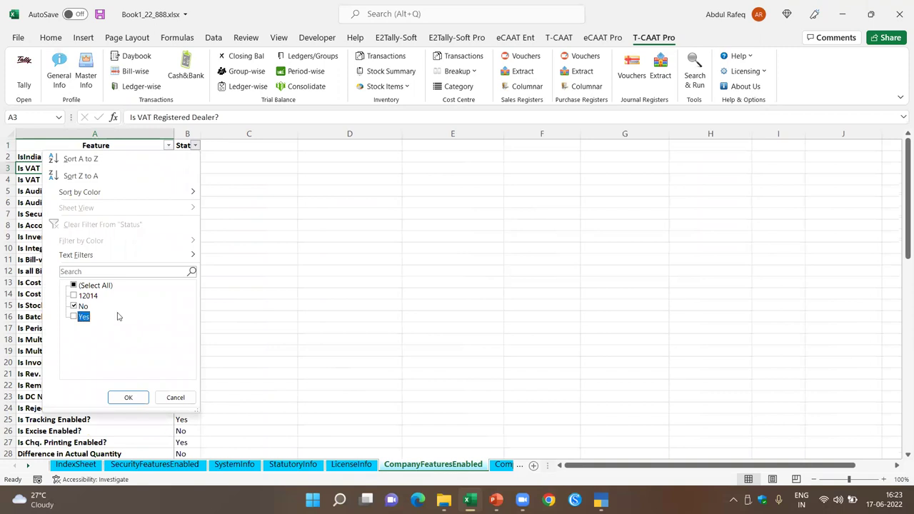
pyautogui.click(128, 398)
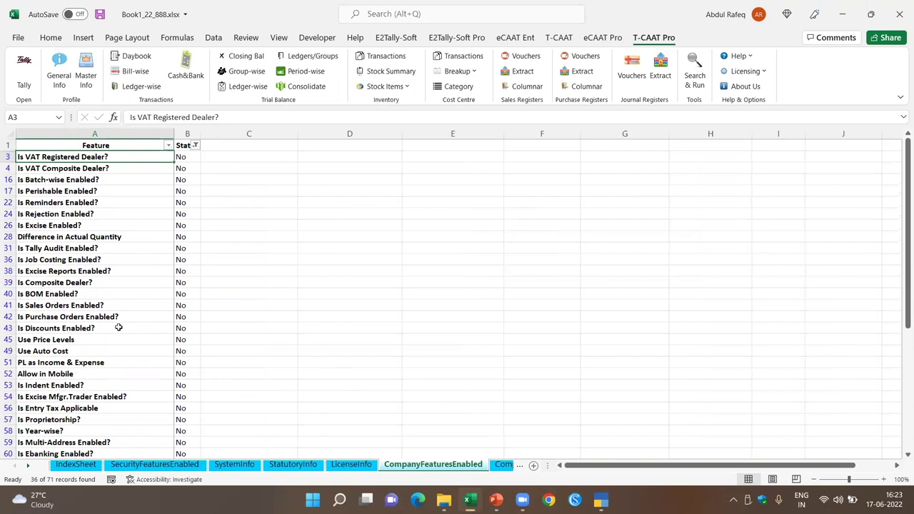
pyautogui.click(82, 306)
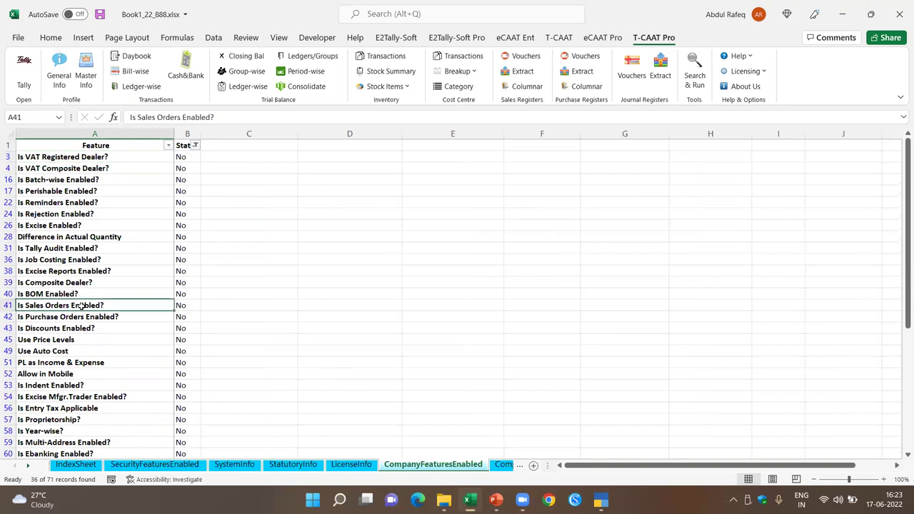
pyautogui.scroll(-1, 112, 341)
pyautogui.click(93, 295)
pyautogui.click(89, 309)
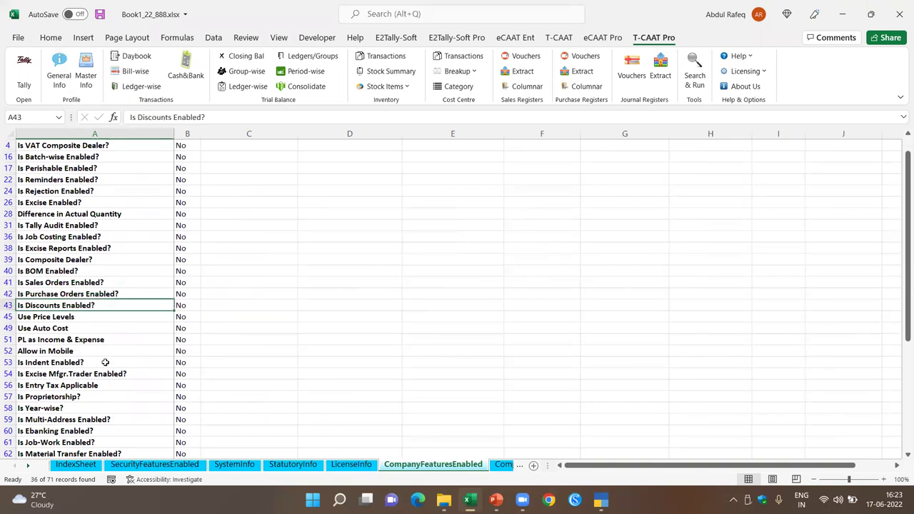
pyautogui.scroll(-3, 105, 362)
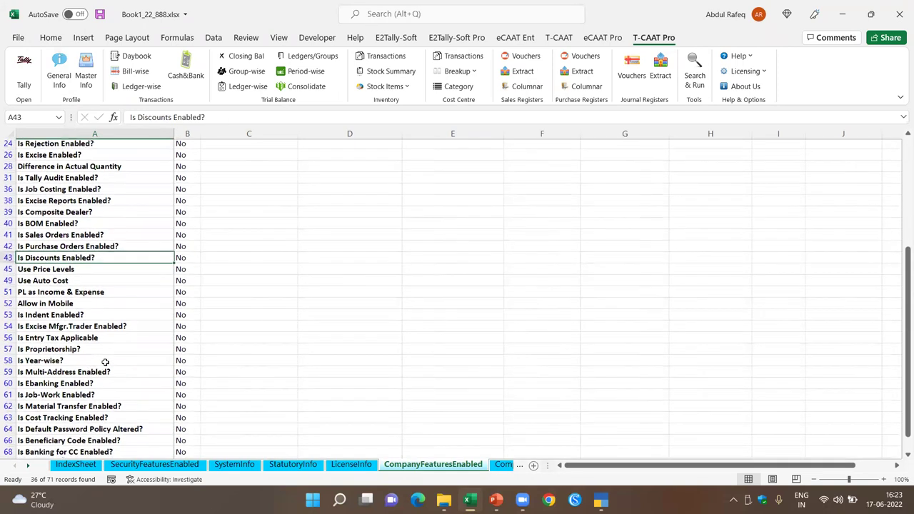
pyautogui.scroll(-1, 105, 363)
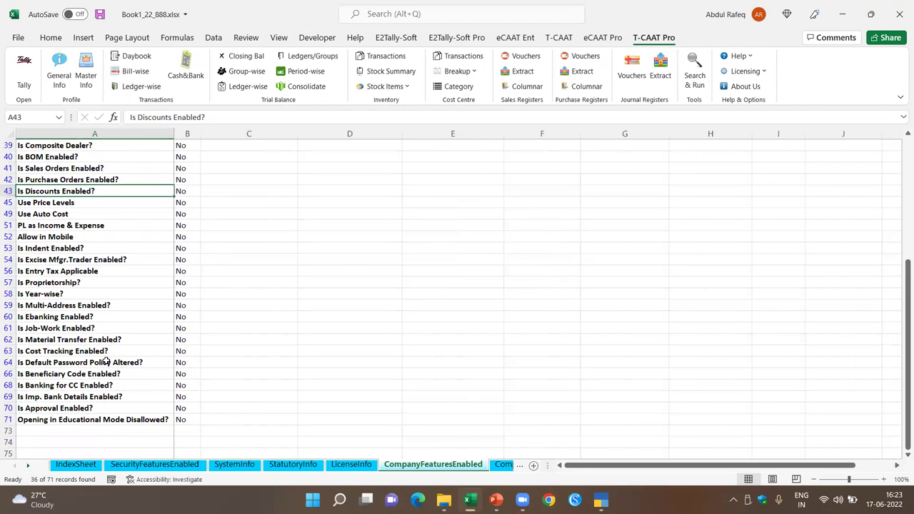
pyautogui.scroll(4, 105, 362)
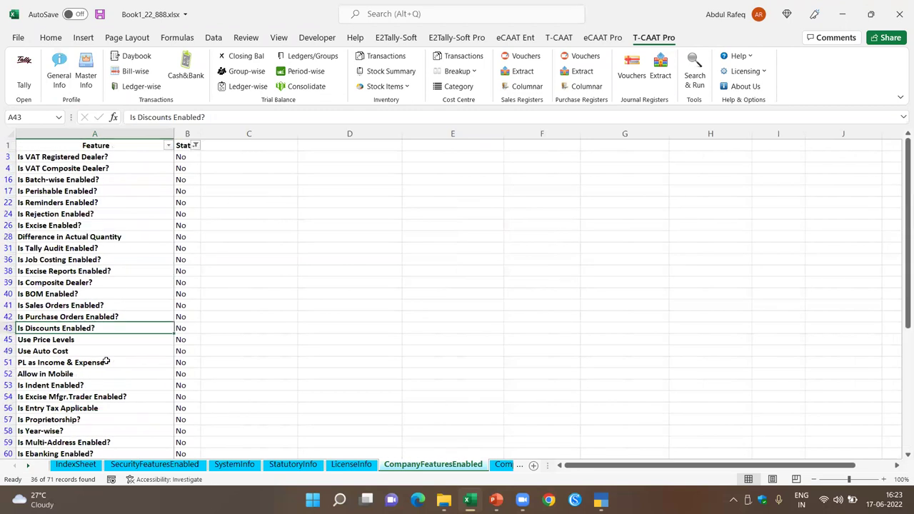
# - Reset the Status column filter on CompanyFeaturesEnabled to show all values
pyautogui.click(196, 145)
pyautogui.click(88, 285)
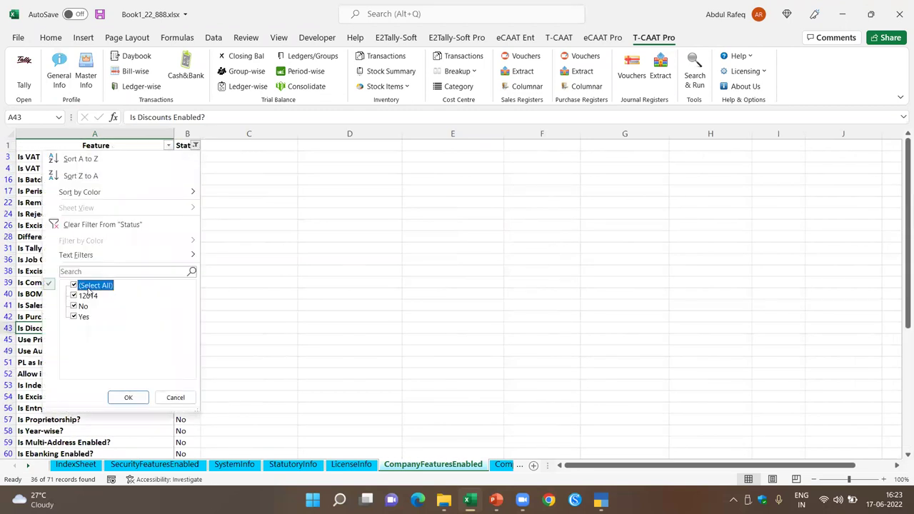
pyautogui.click(137, 396)
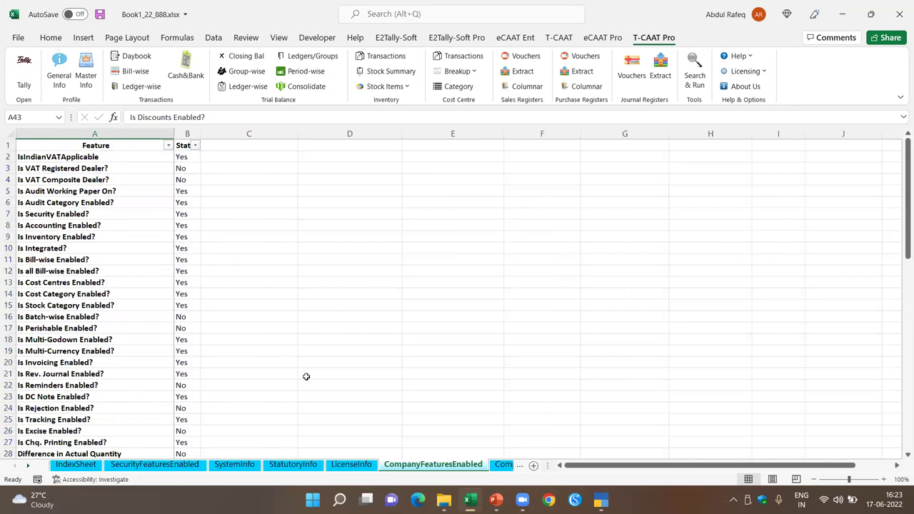
# - Look through the company details on the CompanyInfo sheet
pyautogui.click(503, 465)
pyautogui.click(150, 236)
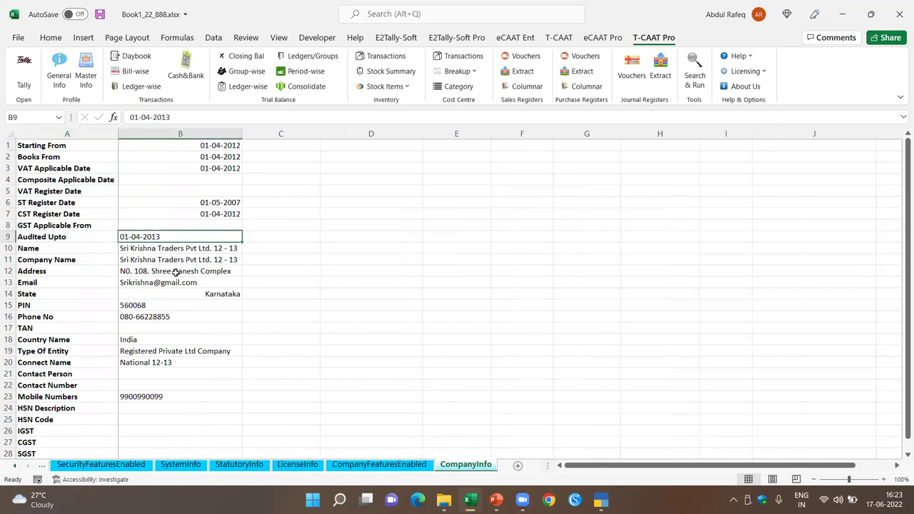
pyautogui.scroll(-3, 176, 273)
pyautogui.scroll(3, 176, 273)
# - Create a new workbook and import all T-CAAT Pro Master Info categories with the Default option and an index sheet
pyautogui.click(329, 262)
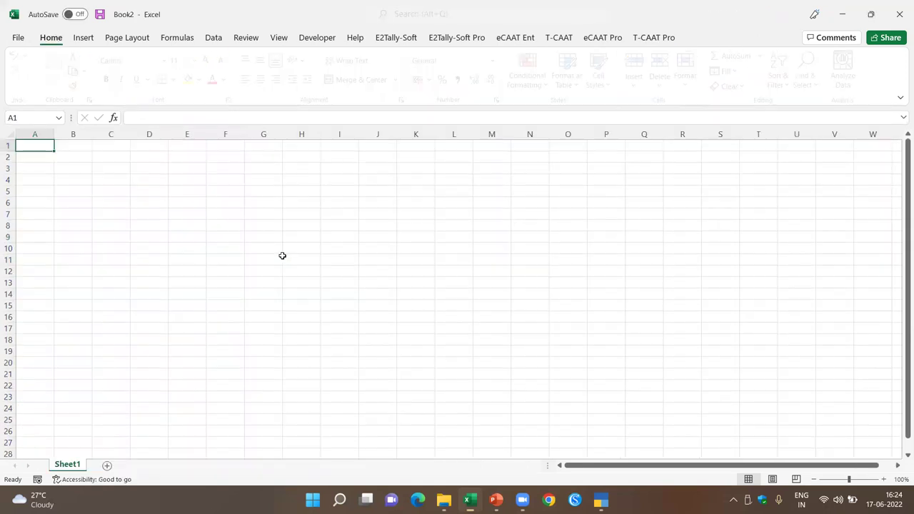
pyautogui.click(259, 270)
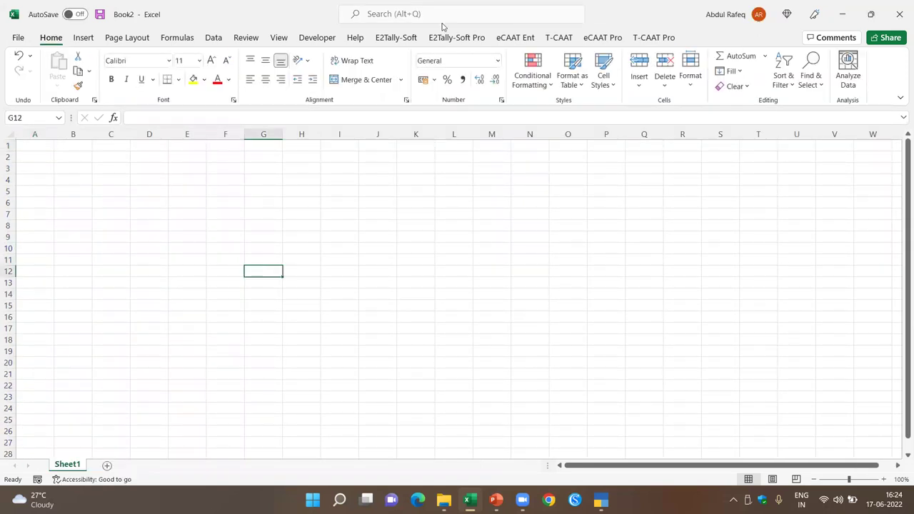
pyautogui.click(653, 37)
pyautogui.click(85, 74)
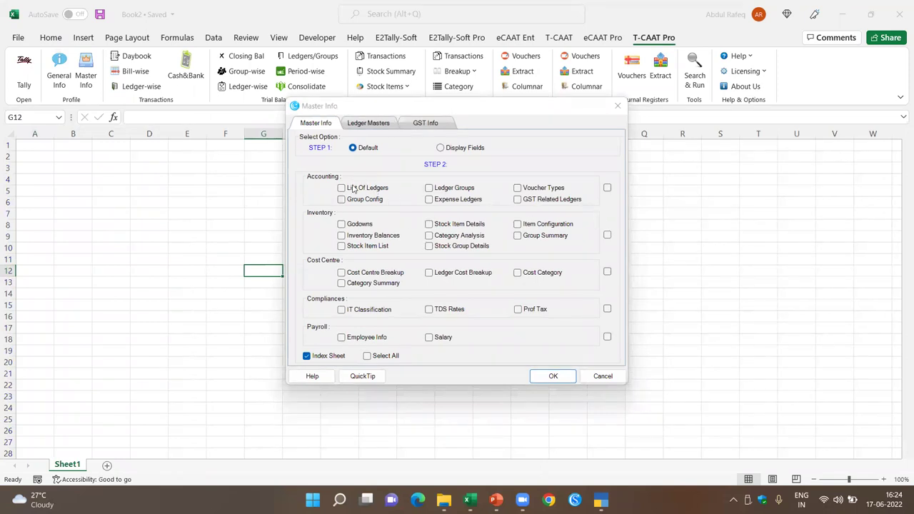
pyautogui.click(608, 189)
pyautogui.click(607, 235)
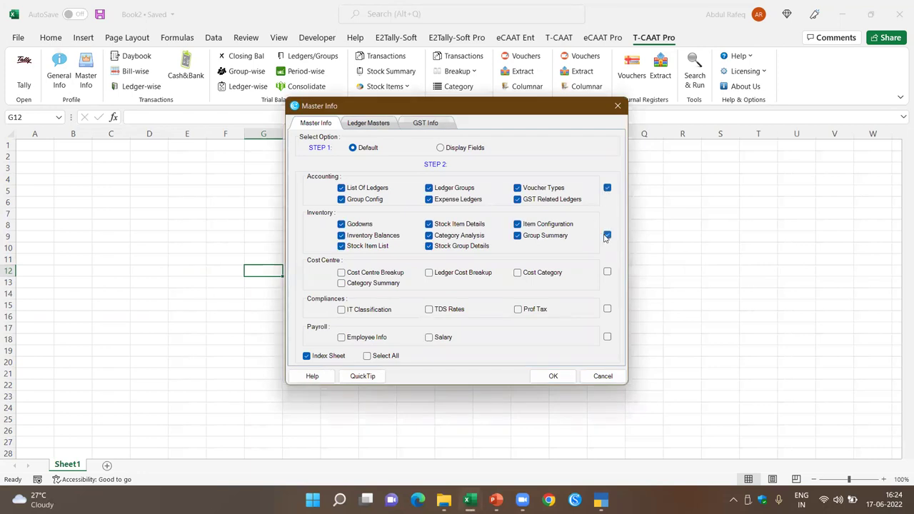
pyautogui.click(373, 359)
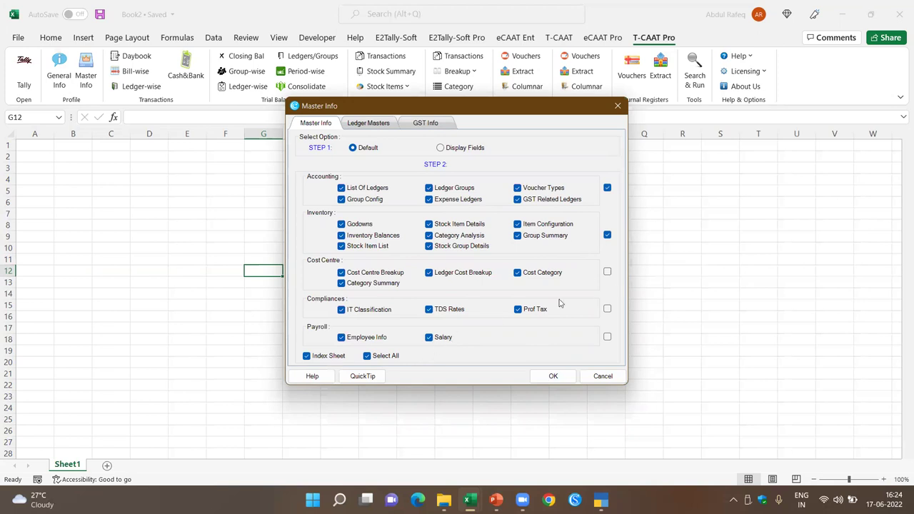
pyautogui.click(373, 358)
pyautogui.click(374, 358)
pyautogui.click(546, 376)
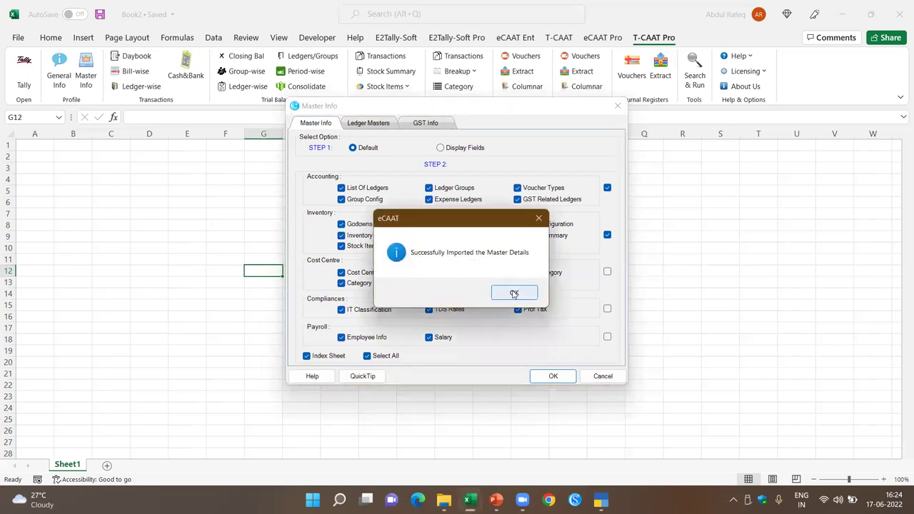
pyautogui.click(514, 293)
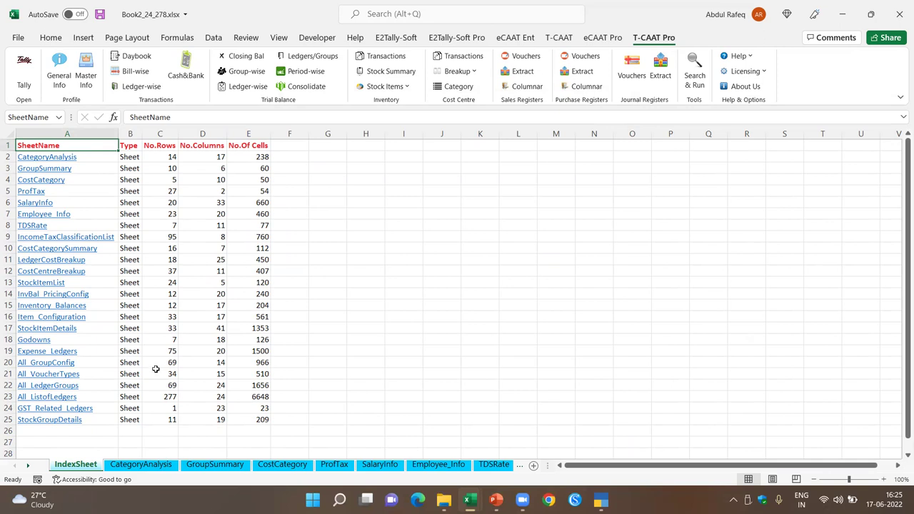
# - Look through the imported CategoryAnalysis, GroupSummary and CostCategory sheets
pyautogui.click(140, 465)
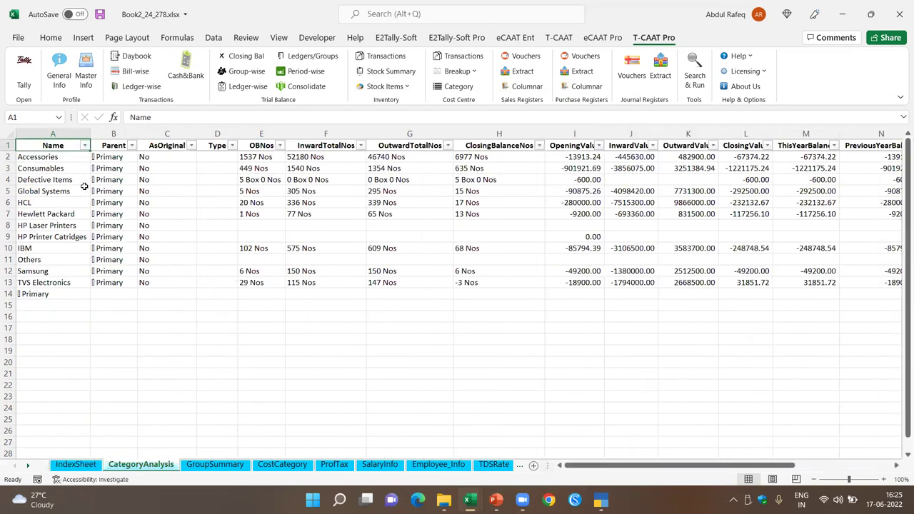
pyautogui.click(53, 169)
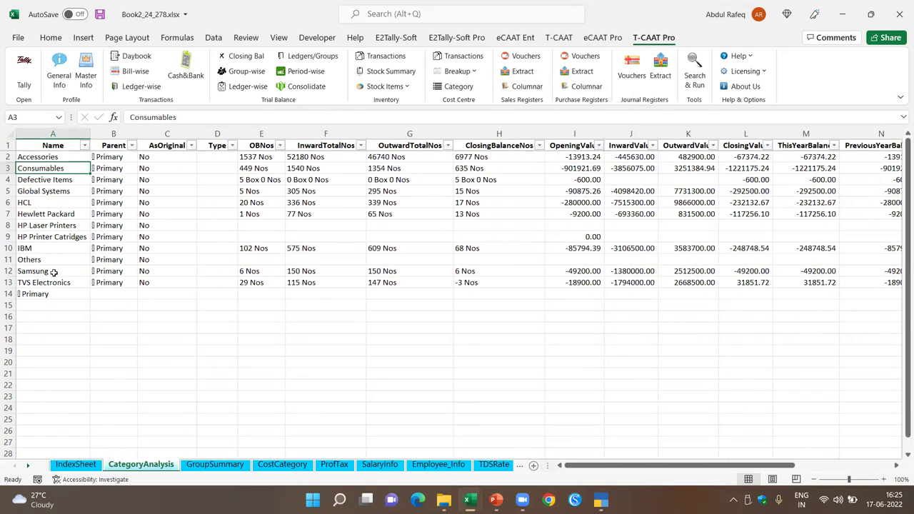
pyautogui.click(214, 465)
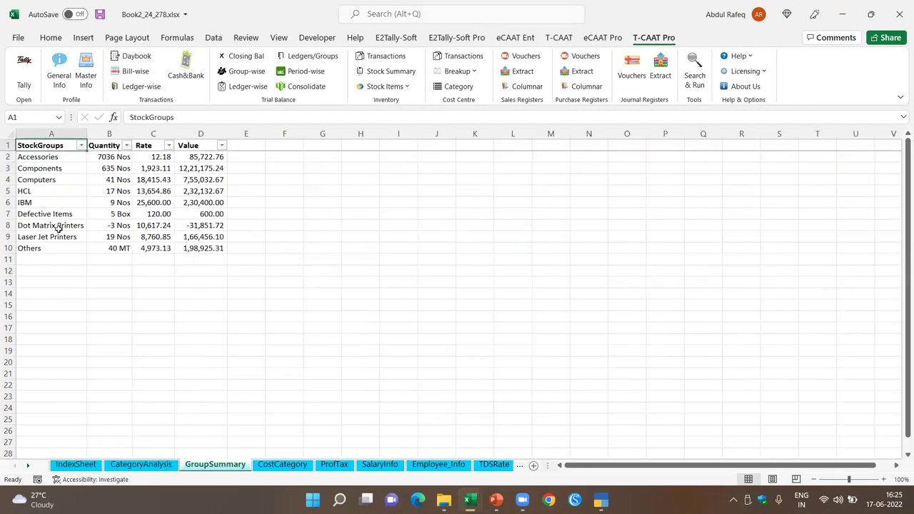
pyautogui.click(298, 468)
pyautogui.moveTo(852, 480); pyautogui.dragTo(854, 479)
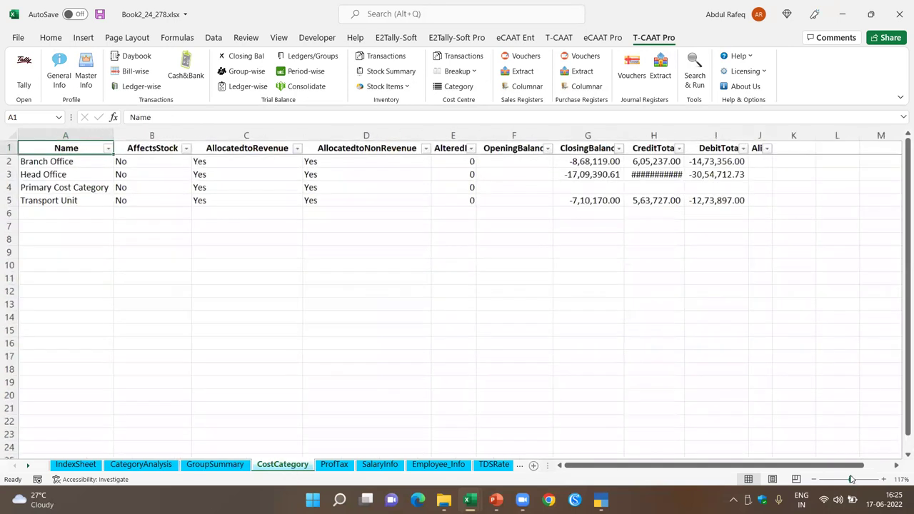
# - Look through the payroll master data on the ProfTax, SalaryInfo and Employee_Info sheets
pyautogui.click(334, 466)
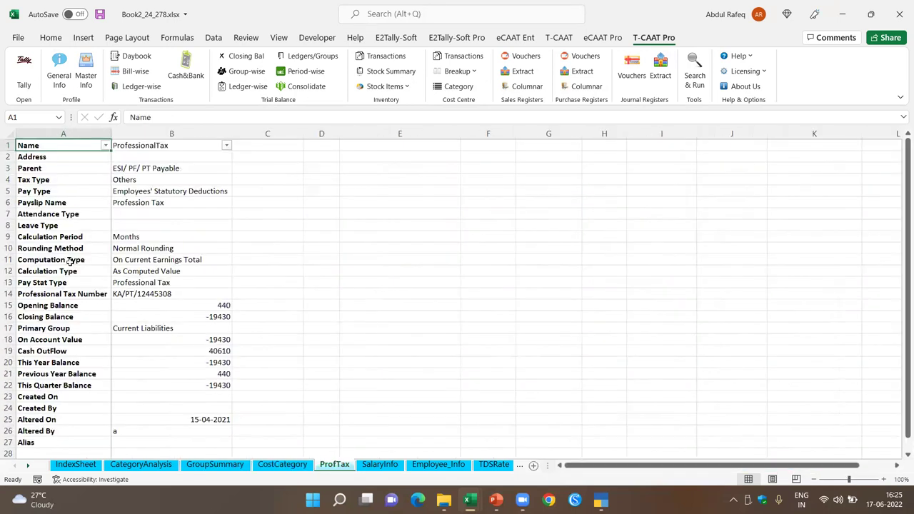
pyautogui.scroll(-4, 73, 226)
pyautogui.scroll(4, 72, 227)
pyautogui.click(379, 465)
pyautogui.scroll(-1, 123, 246)
pyautogui.scroll(1, 123, 246)
pyautogui.click(430, 465)
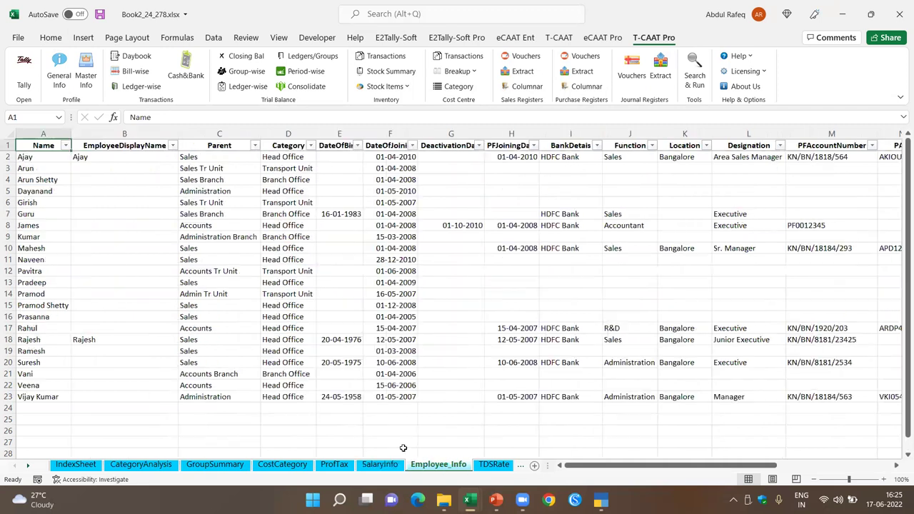
# - Review the tax rate and classification sheets, followed by CostCategorySummary and LedgerCostBreakup
pyautogui.click(490, 465)
pyautogui.click(492, 466)
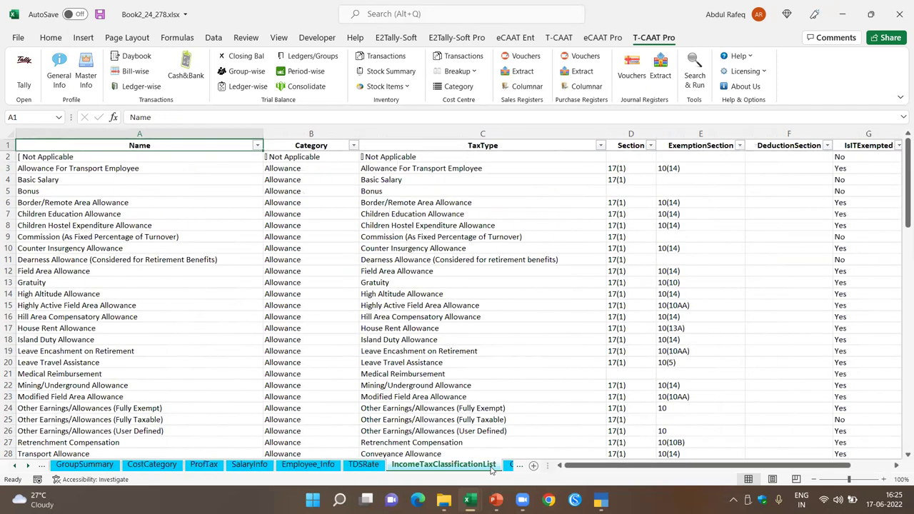
pyautogui.click(512, 465)
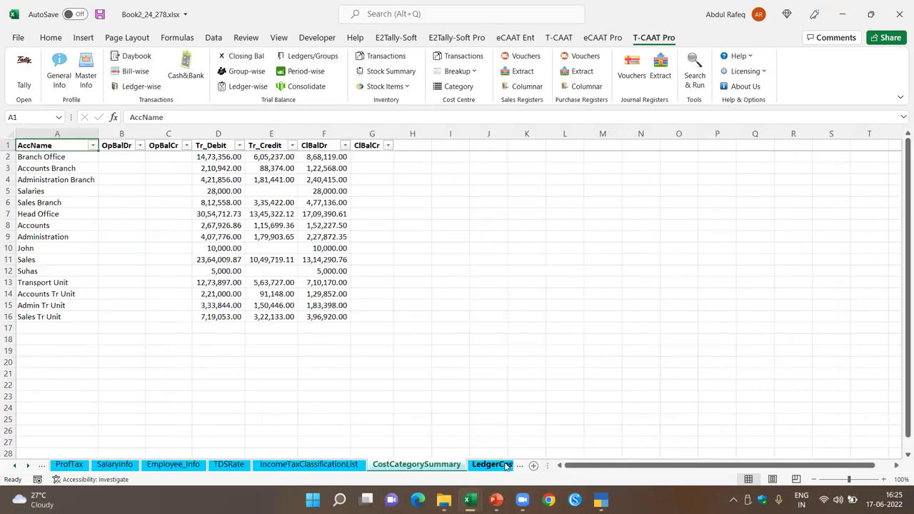
pyautogui.click(65, 190)
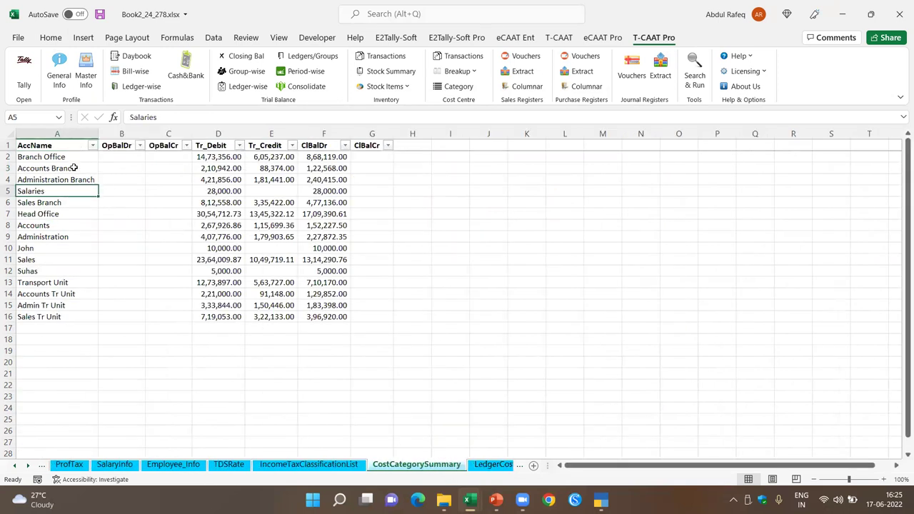
pyautogui.click(500, 465)
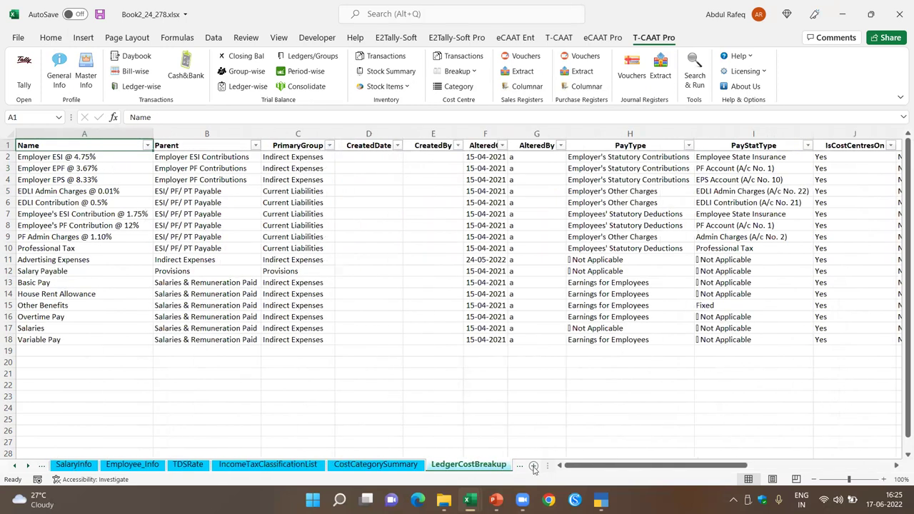
# - Look through all cost centres and their parents and categories on the CostCentreBreakup sheet
pyautogui.click(521, 465)
pyautogui.click(68, 192)
pyautogui.scroll(-4, 67, 195)
pyautogui.scroll(4, 67, 195)
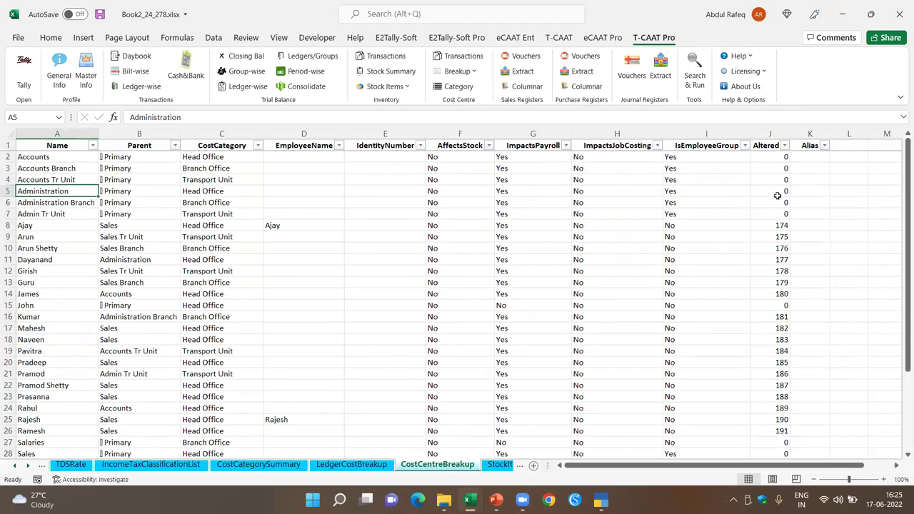
pyautogui.scroll(-4, 362, 251)
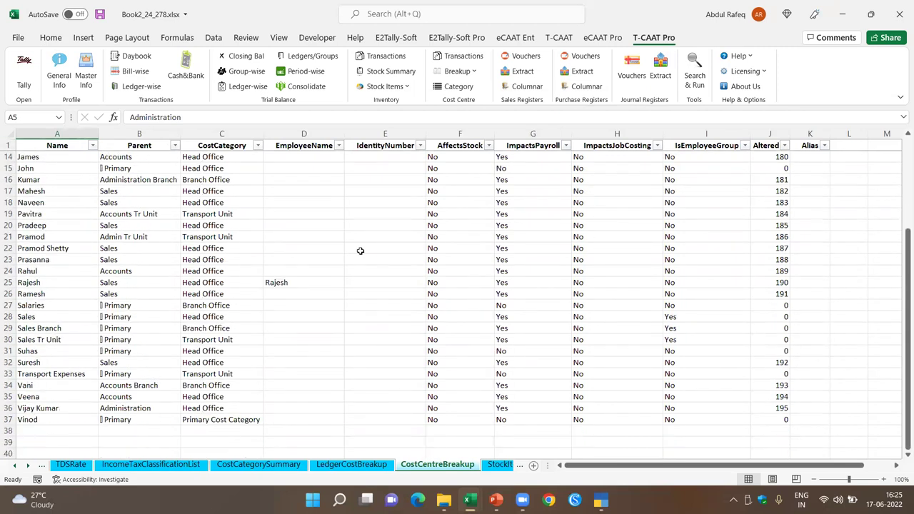
# - Review StockItemList and compare the costing methods of the stock groups, including IBM, on InvBal_PricingConfig
pyautogui.click(501, 465)
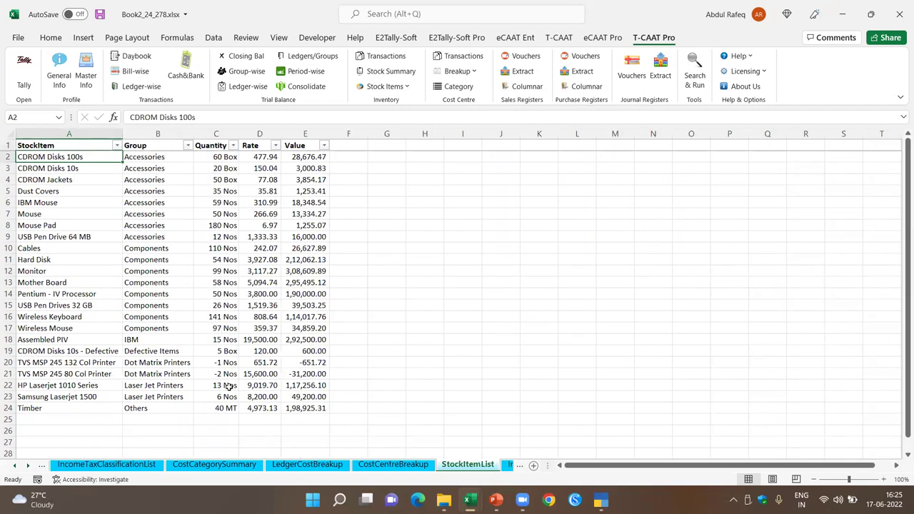
pyautogui.click(513, 465)
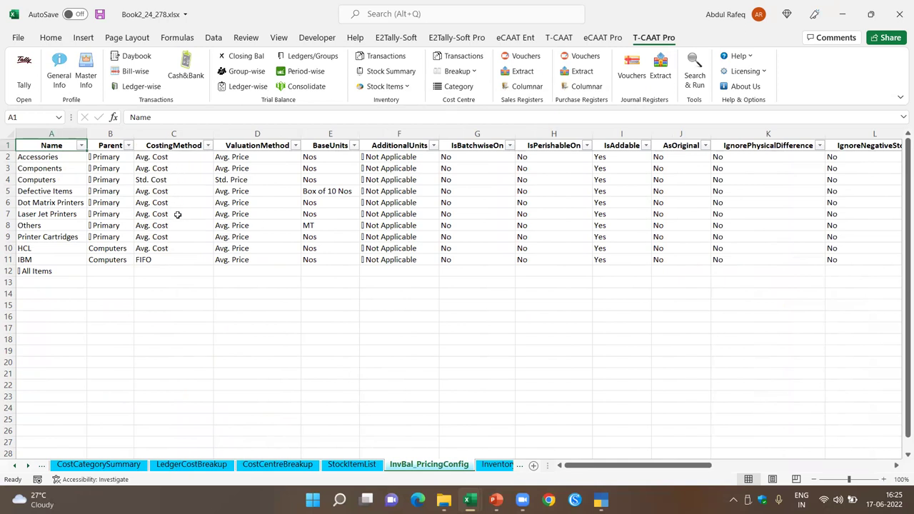
pyautogui.click(172, 158)
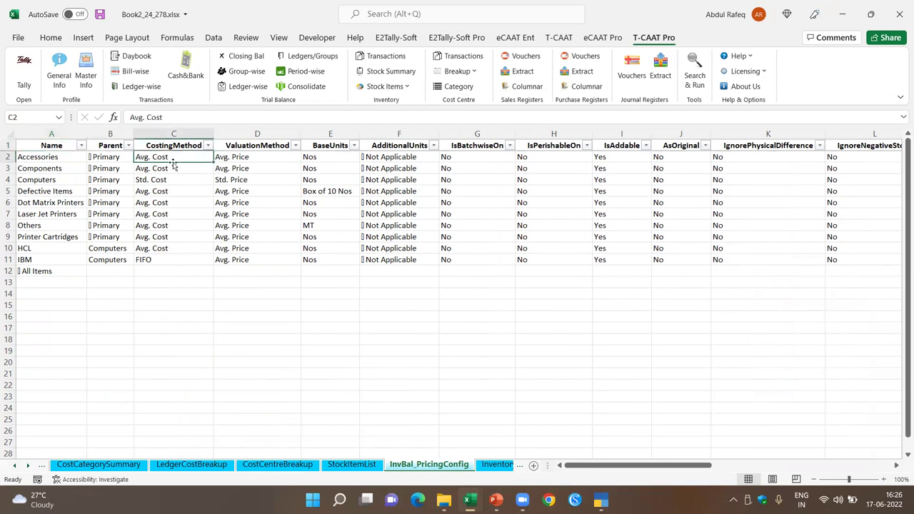
pyautogui.click(176, 247)
pyautogui.click(25, 259)
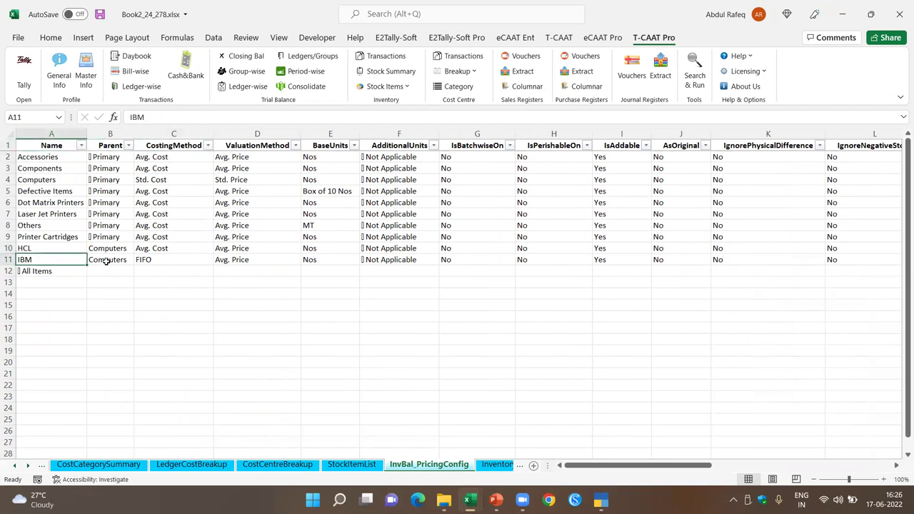
pyautogui.click(148, 260)
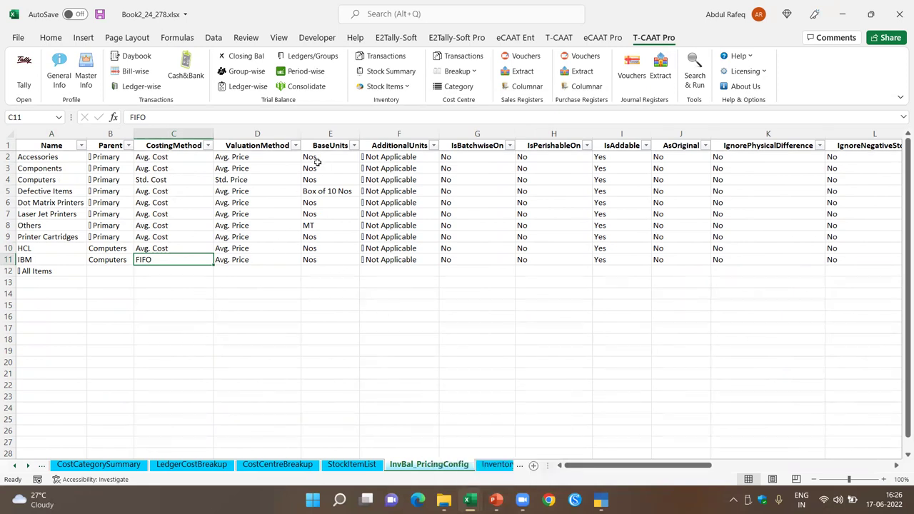
# - Look through the Inventory_Balances sheet and the item settings on Item_Configuration
pyautogui.click(497, 464)
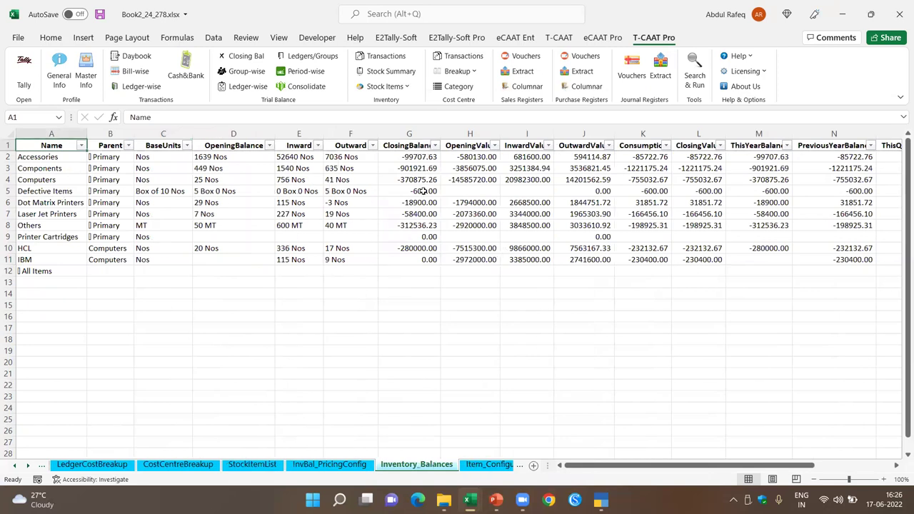
pyautogui.click(489, 464)
pyautogui.scroll(-4, 298, 269)
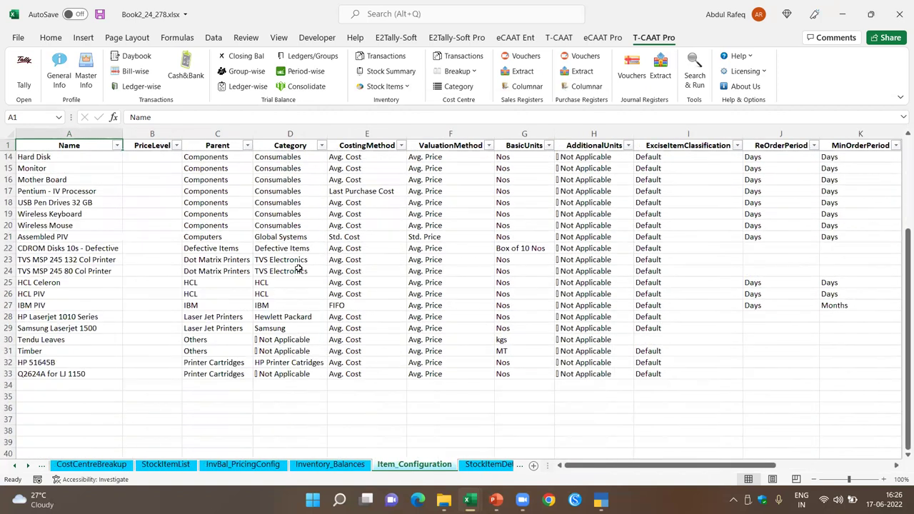
# - Filter the OpeningBalance column on the StockItemDetails sheet to exclude blanks
pyautogui.click(488, 464)
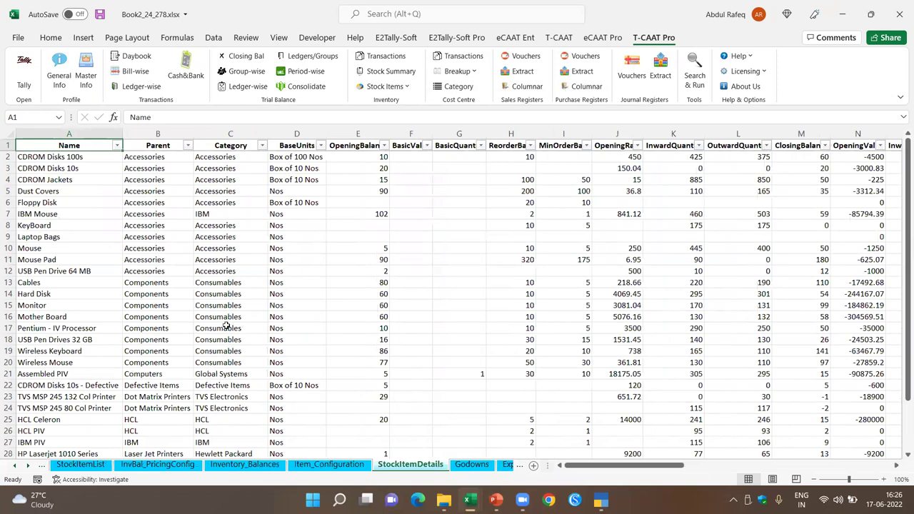
pyautogui.scroll(-5, 152, 226)
pyautogui.scroll(5, 152, 227)
pyautogui.click(385, 146)
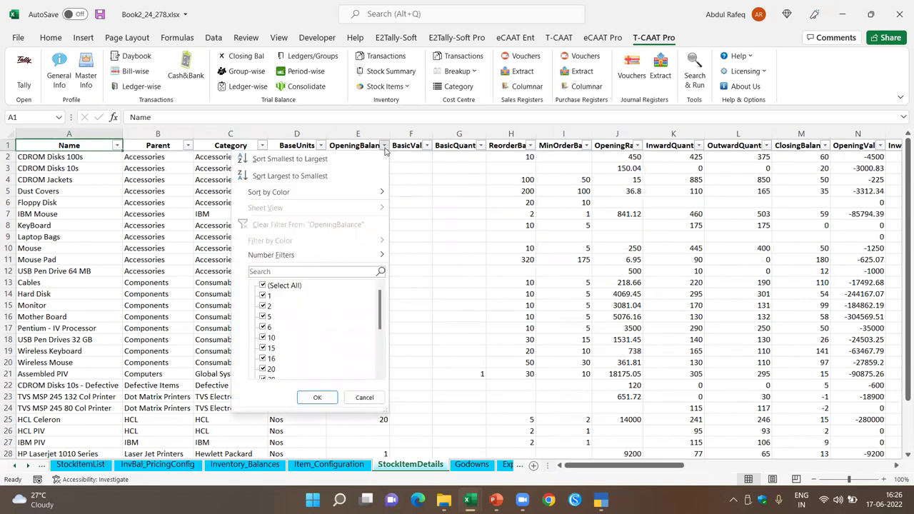
pyautogui.scroll(-3, 343, 325)
pyautogui.click(274, 369)
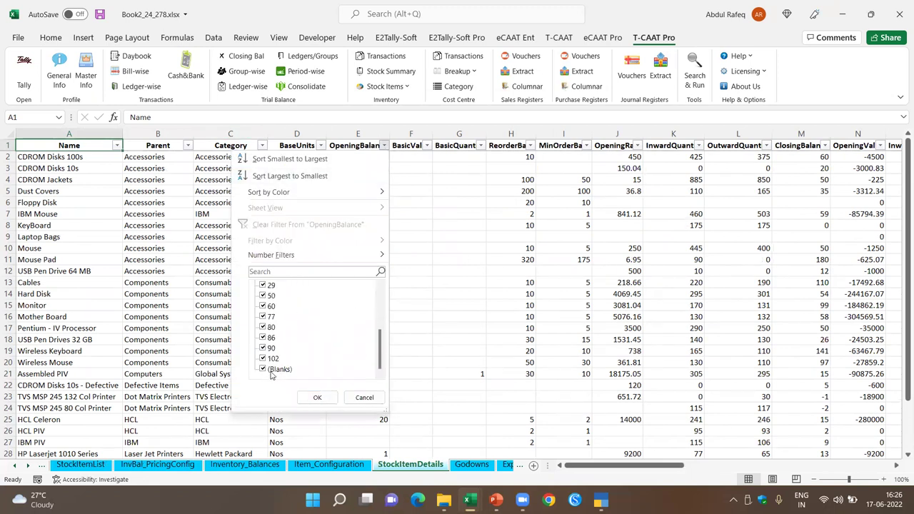
pyautogui.click(317, 397)
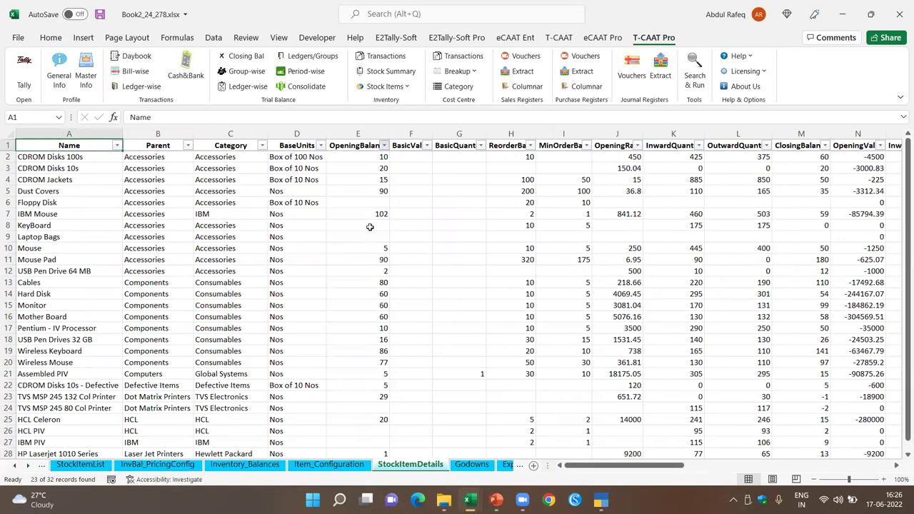
# - Examine the StockItemDetails columns for the filtered items, from OpeningBalance across to the GST rate fields and back to Name
pyautogui.click(366, 147)
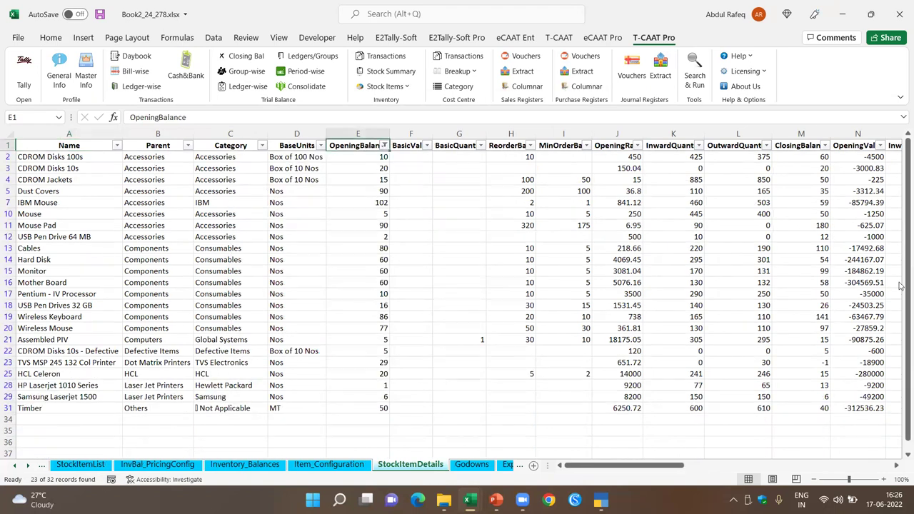
pyautogui.press('Right')
pyautogui.press('Right')
pyautogui.press('Right')
pyautogui.press('Right')
pyautogui.press('Right')
pyautogui.press('Right')
pyautogui.press('Right')
pyautogui.press('Right')
pyautogui.press('Right')
pyautogui.press('Right')
pyautogui.press('Right')
pyautogui.press('Right')
pyautogui.press('Right')
pyautogui.press('Right')
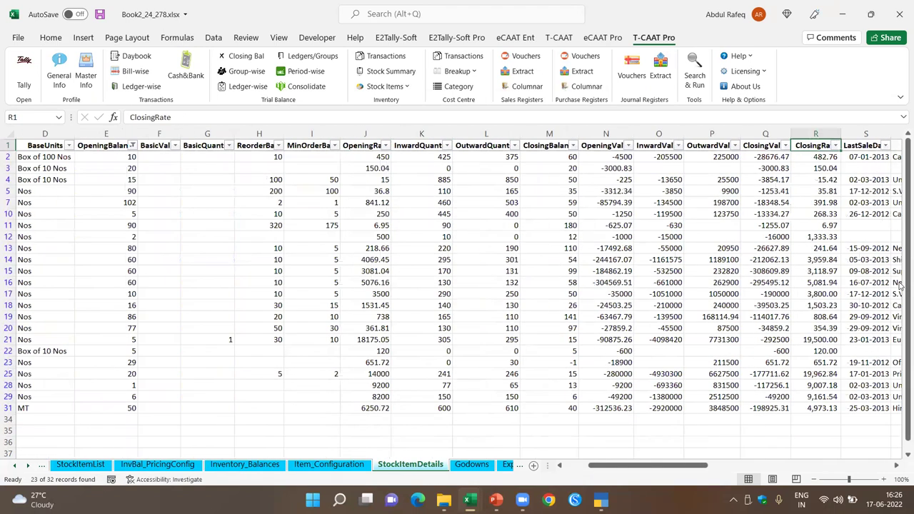
pyautogui.press('Right')
pyautogui.press('Right')
pyautogui.press('Right')
pyautogui.press('Right')
pyautogui.press('Right')
pyautogui.press('Right')
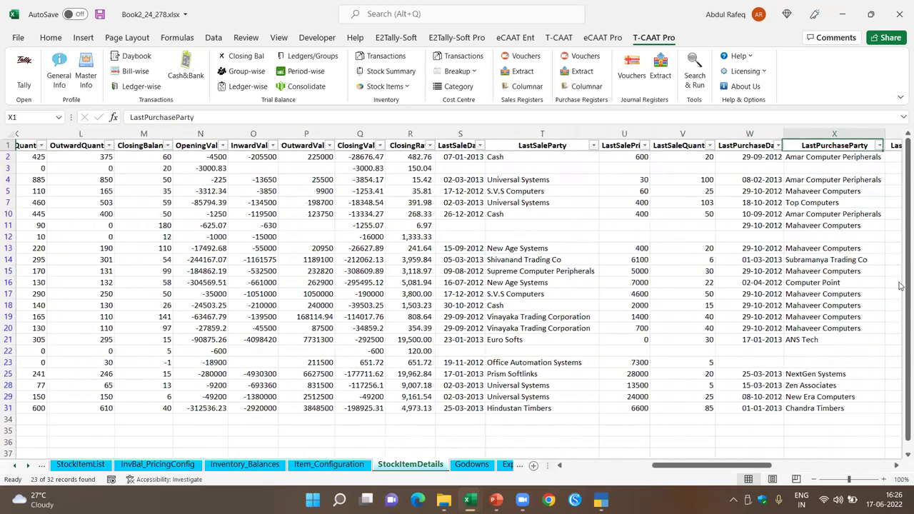
pyautogui.press('Right')
pyautogui.press('Right')
pyautogui.press('Right')
pyautogui.press('Right')
pyautogui.press('Right')
pyautogui.press('Right')
pyautogui.press('Right')
pyautogui.press('Right')
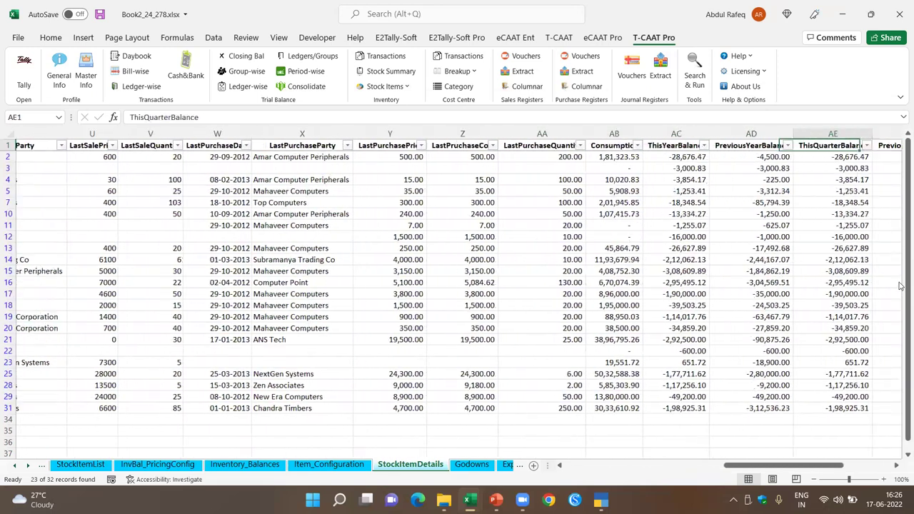
pyautogui.press('Right')
pyautogui.press('Right')
pyautogui.press('Right')
pyautogui.press('Right')
pyautogui.press('Right')
pyautogui.press('Right')
pyautogui.press('Right')
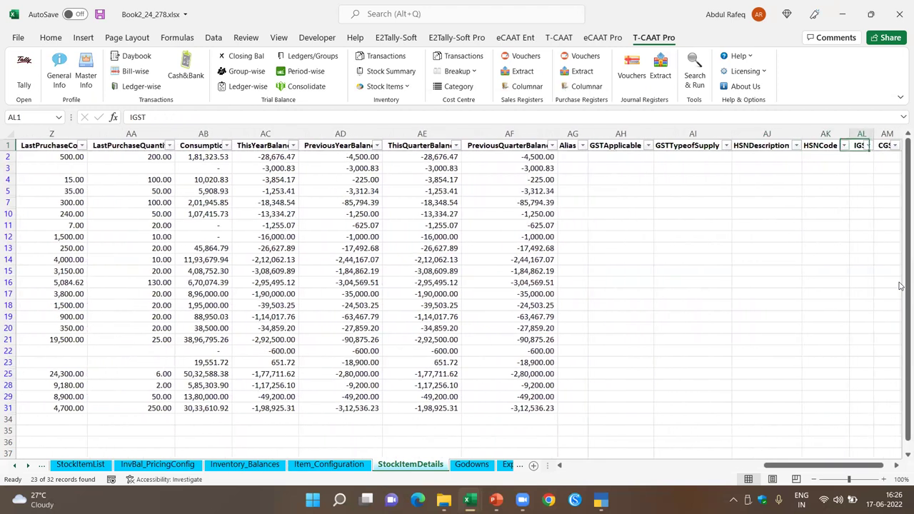
pyautogui.press('Right')
pyautogui.press('Left')
pyautogui.press('Left')
pyautogui.press('Left')
pyautogui.press('Left')
pyautogui.press('Left')
pyautogui.press('Left')
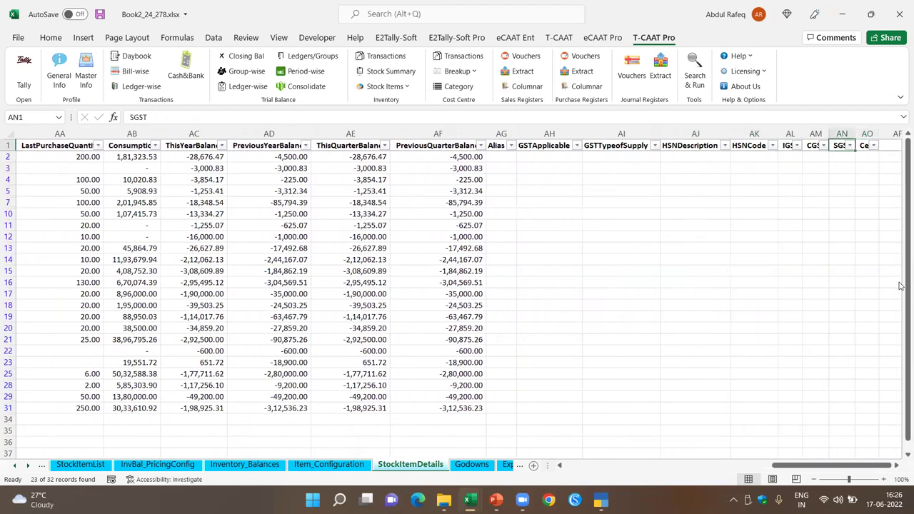
pyautogui.press('Left')
pyautogui.press('Left')
pyautogui.press('Left')
pyautogui.press('Left')
pyautogui.press('Left')
pyautogui.press('Left')
pyautogui.press('Left')
pyautogui.press('Left')
pyautogui.press('Left')
pyautogui.press('Left')
pyautogui.press('Left')
pyautogui.press('Left')
pyautogui.press('Left')
pyautogui.press('Left')
pyautogui.press('Left')
pyautogui.press('Left')
pyautogui.press('Left')
pyautogui.press('Left')
pyautogui.press('Left')
pyautogui.press('Left')
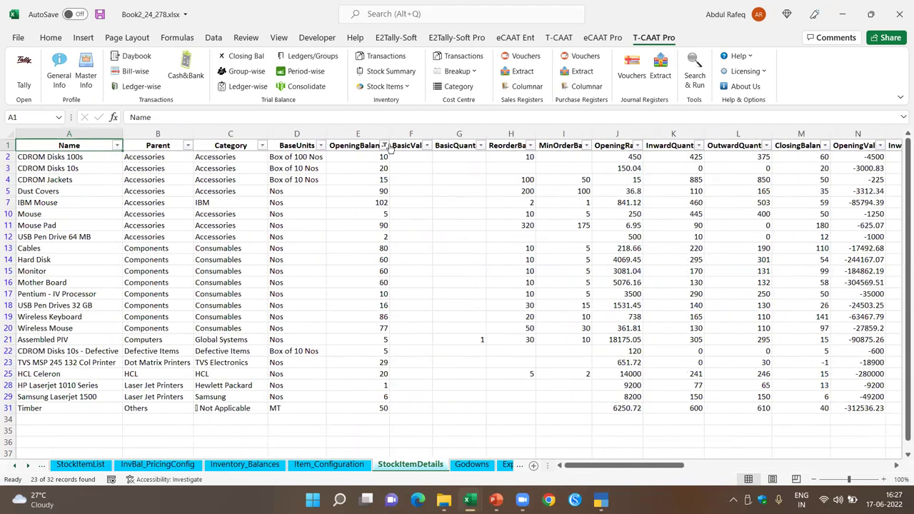
# - Clear the OpeningBalance filter on StockItemDetails to show all stock items again
pyautogui.click(213, 38)
pyautogui.click(547, 56)
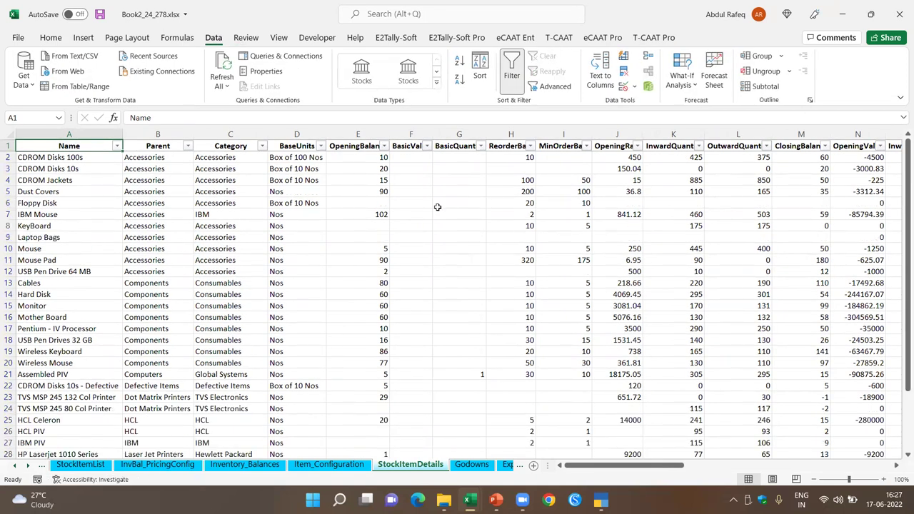
pyautogui.click(379, 181)
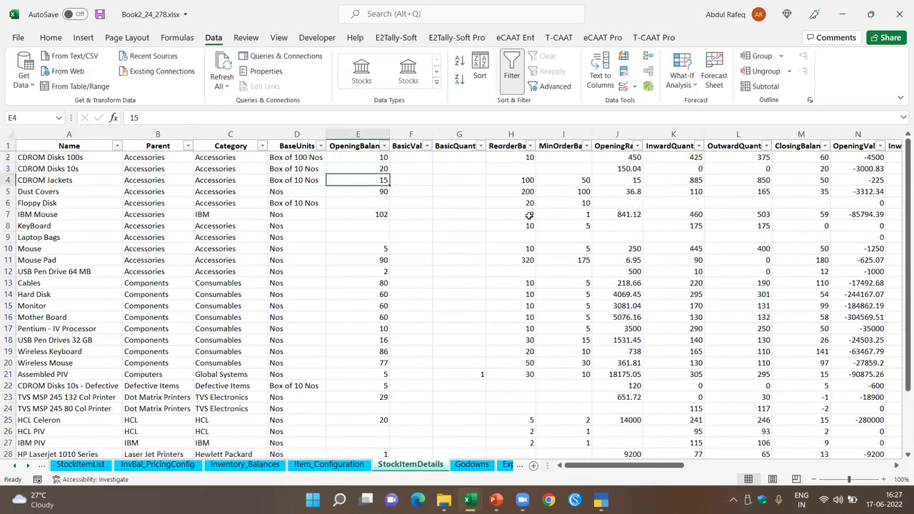
# - Look through the full unfiltered list of stock items with their parents, categories and base units
pyautogui.scroll(-5, 529, 215)
pyautogui.scroll(5, 529, 216)
pyautogui.click(66, 191)
pyautogui.click(156, 202)
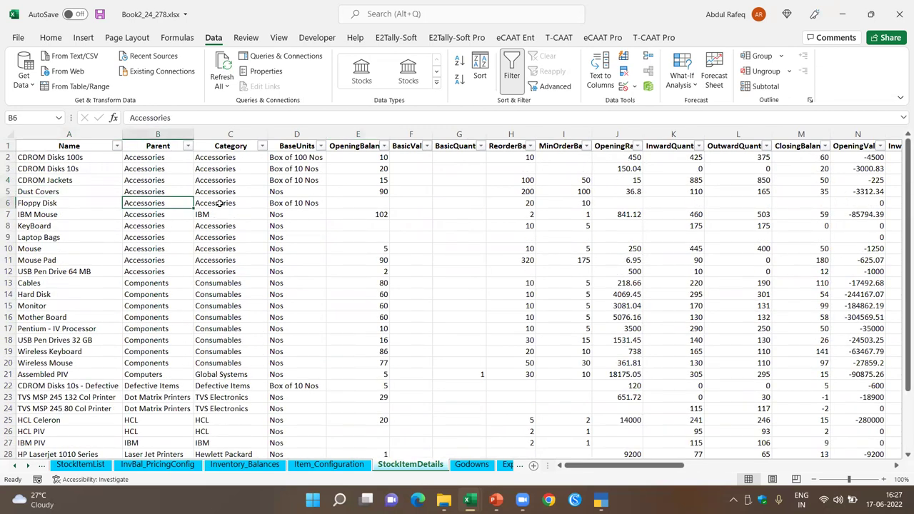
pyautogui.scroll(-5, 316, 217)
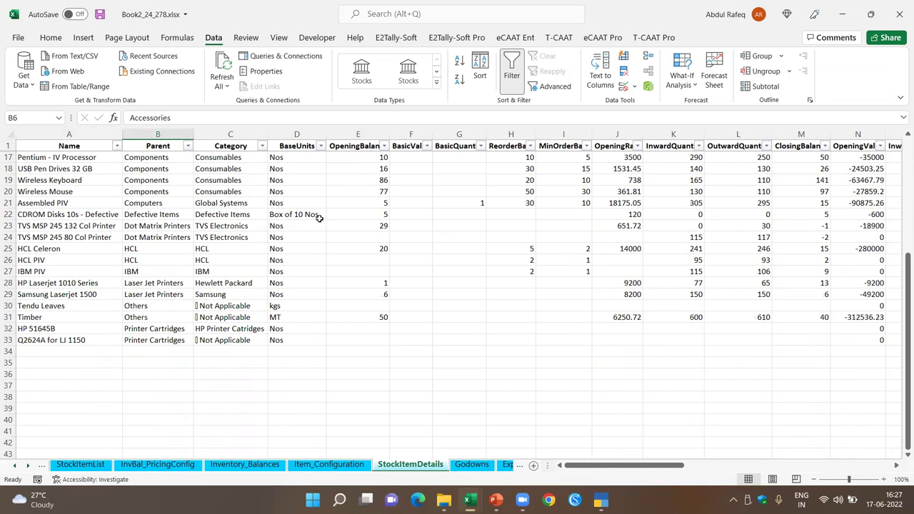
pyautogui.scroll(5, 320, 218)
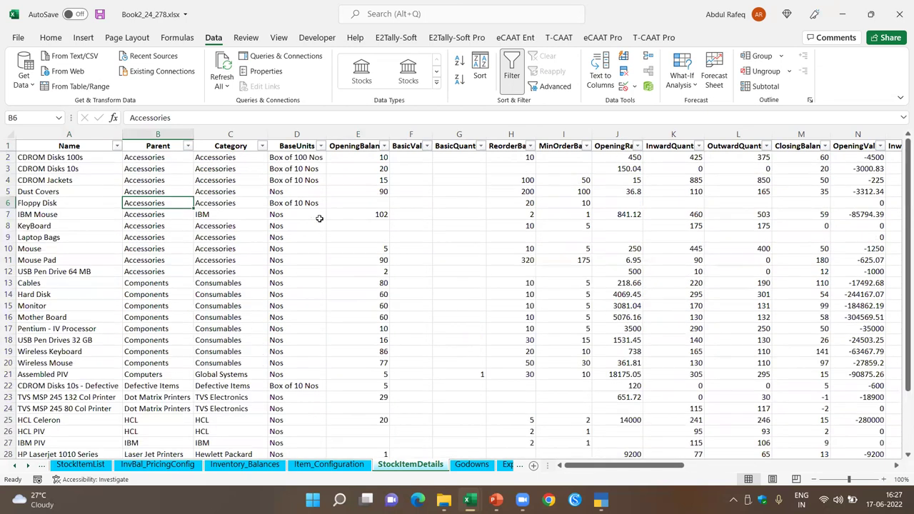
# - Review the InwardQuantity, OutwardQuantity, ClosingBalance and value columns on StockItemDetails, and view the Godowns sheet
pyautogui.click(678, 146)
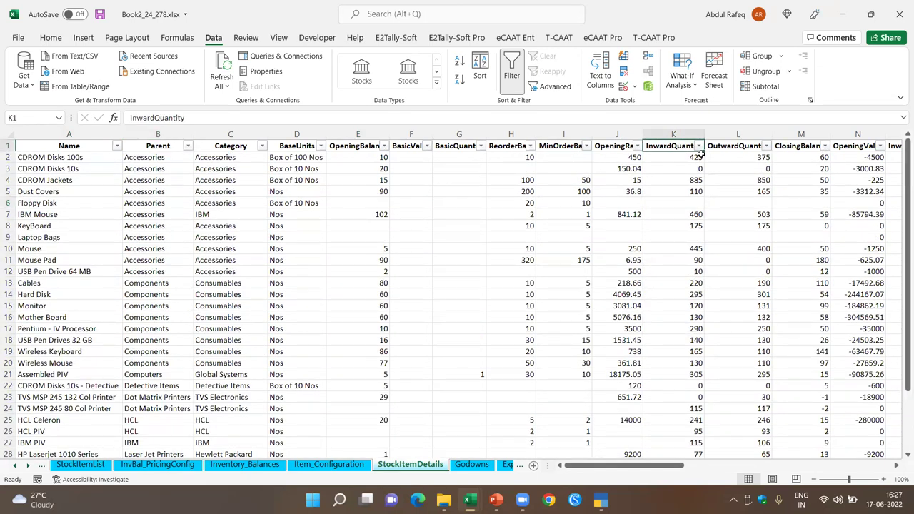
pyautogui.click(739, 147)
pyautogui.click(809, 146)
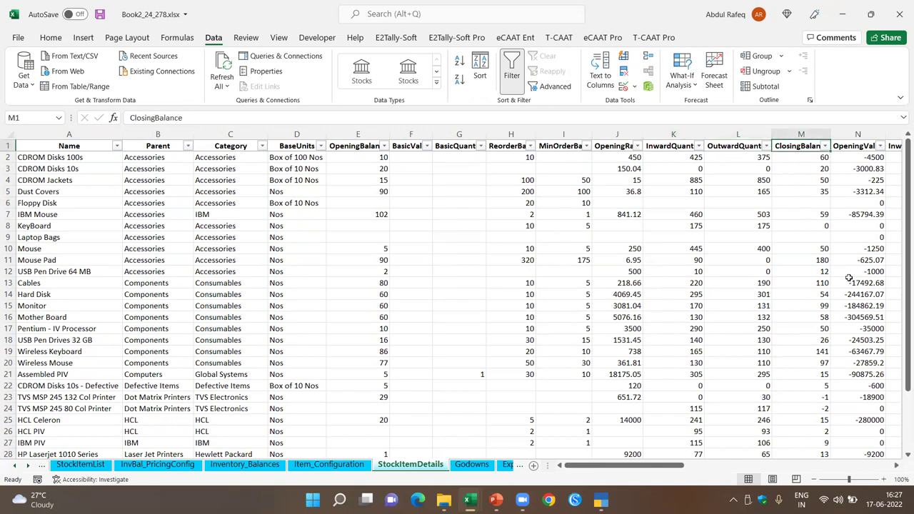
pyautogui.click(897, 466)
pyautogui.click(898, 466)
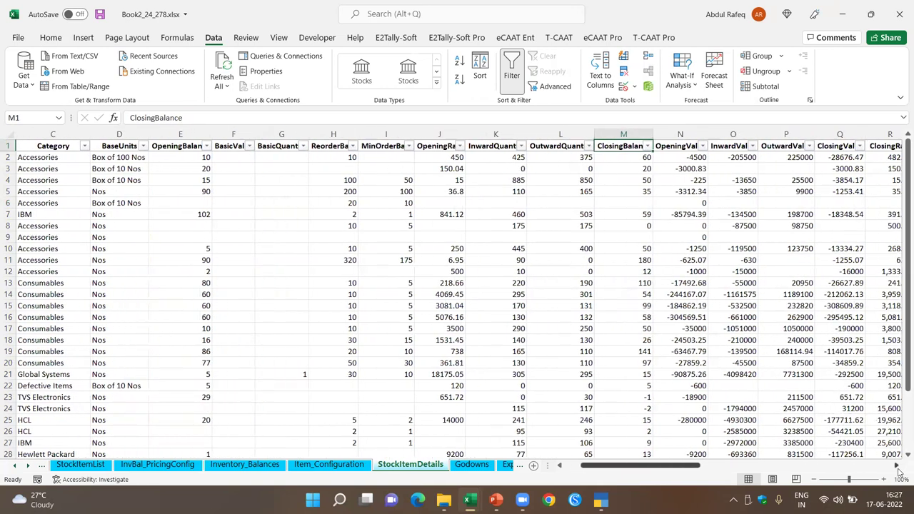
pyautogui.click(472, 465)
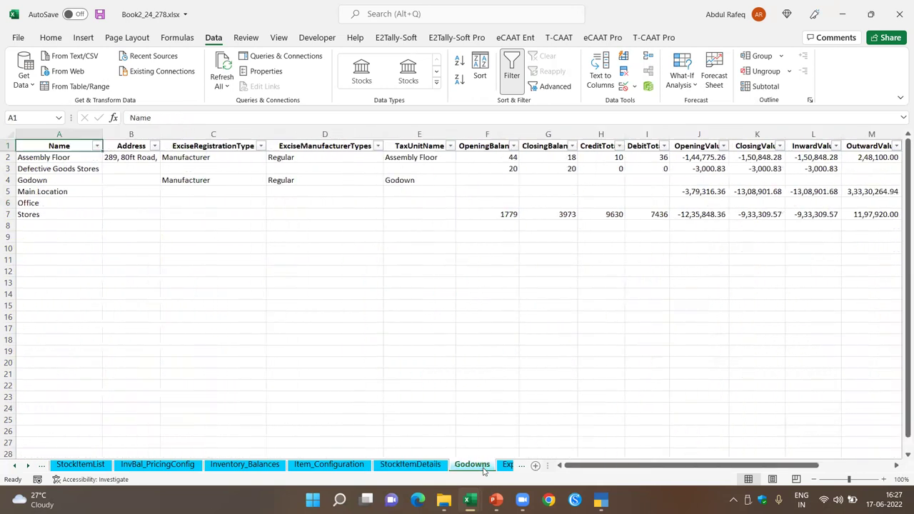
# - Filter the PrimaryGroup column on the Expense_Ledgers sheet to show only Indirect Expenses
pyautogui.click(507, 465)
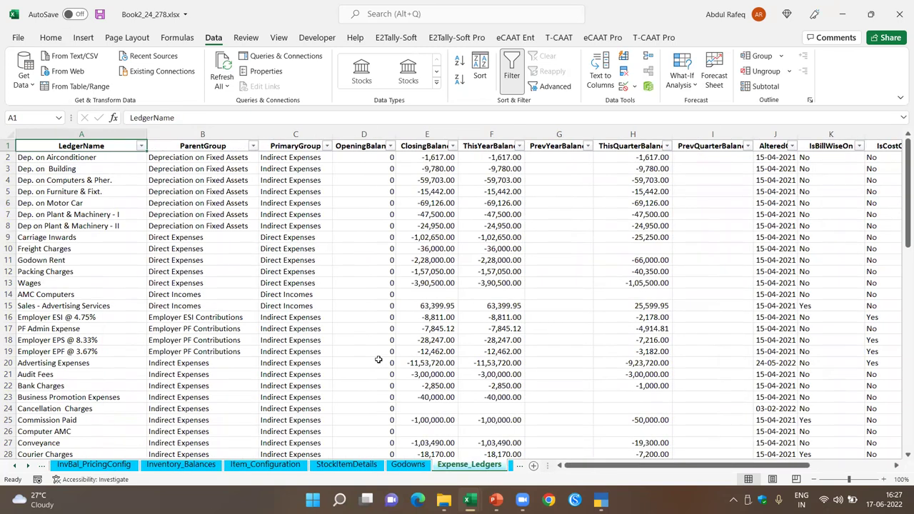
pyautogui.click(326, 147)
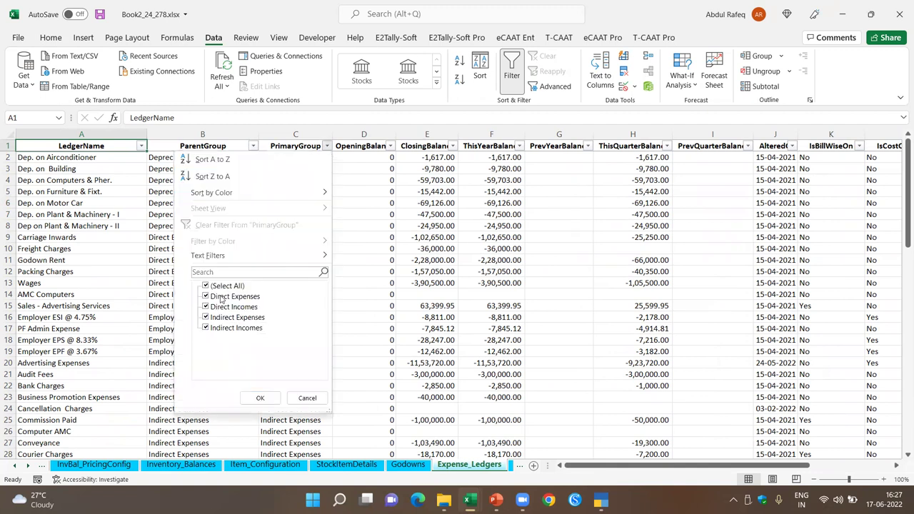
pyautogui.click(219, 287)
pyautogui.click(206, 318)
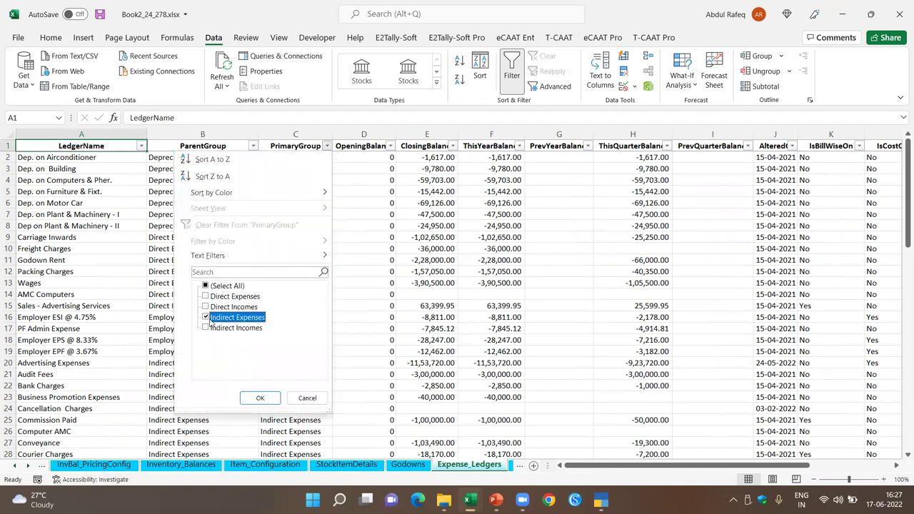
pyautogui.click(261, 398)
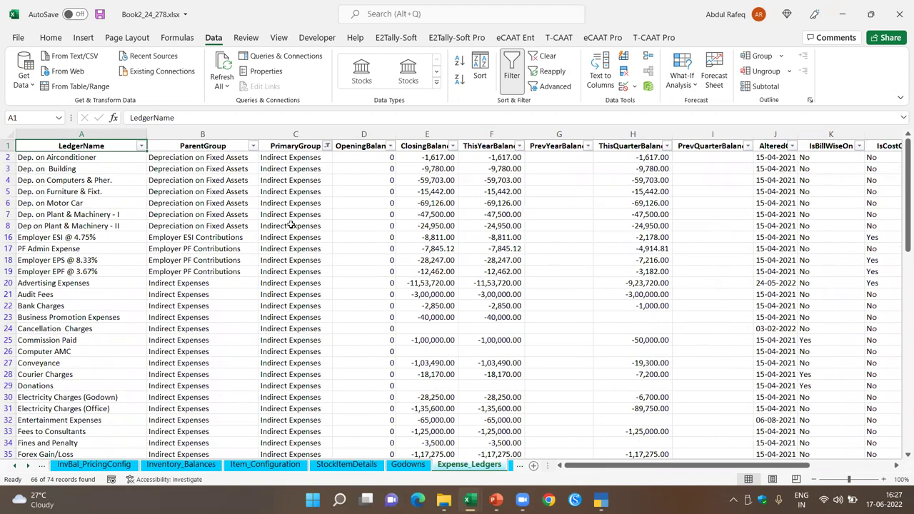
# - Look through the filtered indirect expense ledgers, checking the opening balance of the Prepaid Insurance ledger
pyautogui.click(291, 168)
pyautogui.scroll(-7, 287, 229)
pyautogui.scroll(-2, 288, 237)
pyautogui.scroll(10, 286, 231)
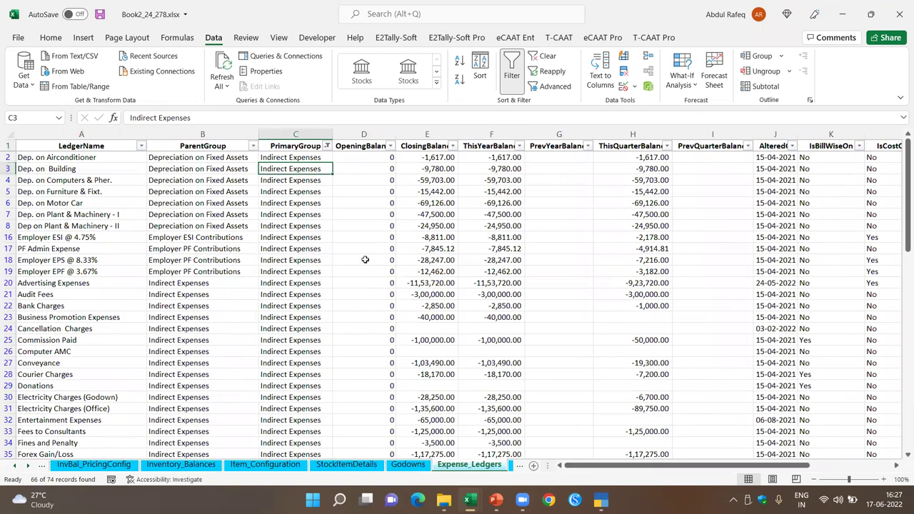
pyautogui.scroll(-10, 365, 260)
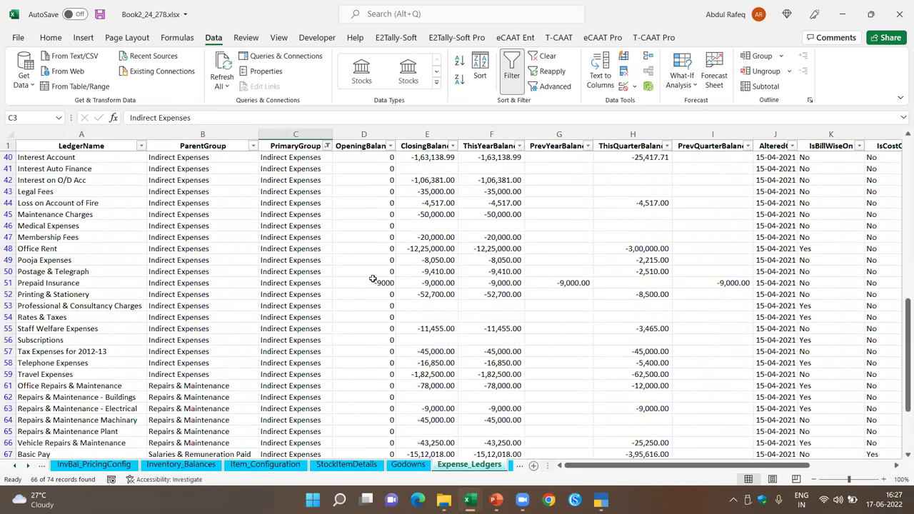
pyautogui.click(372, 282)
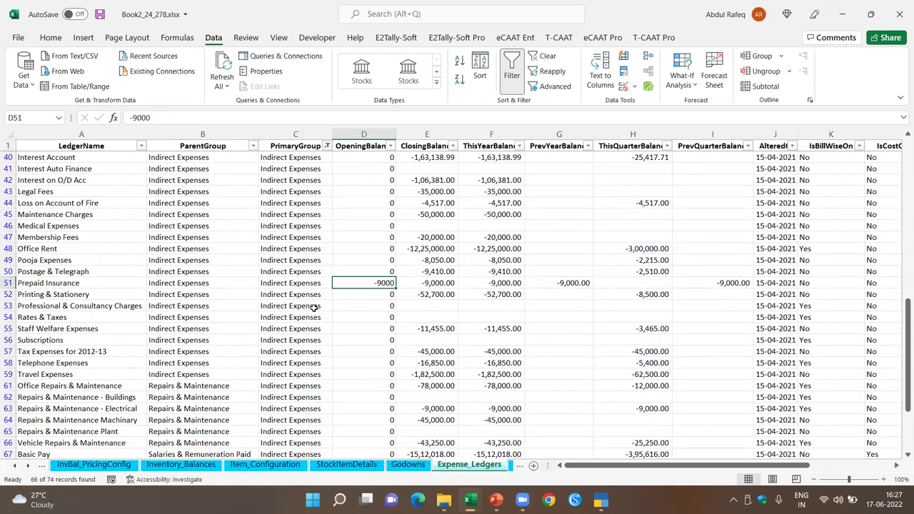
pyautogui.click(41, 283)
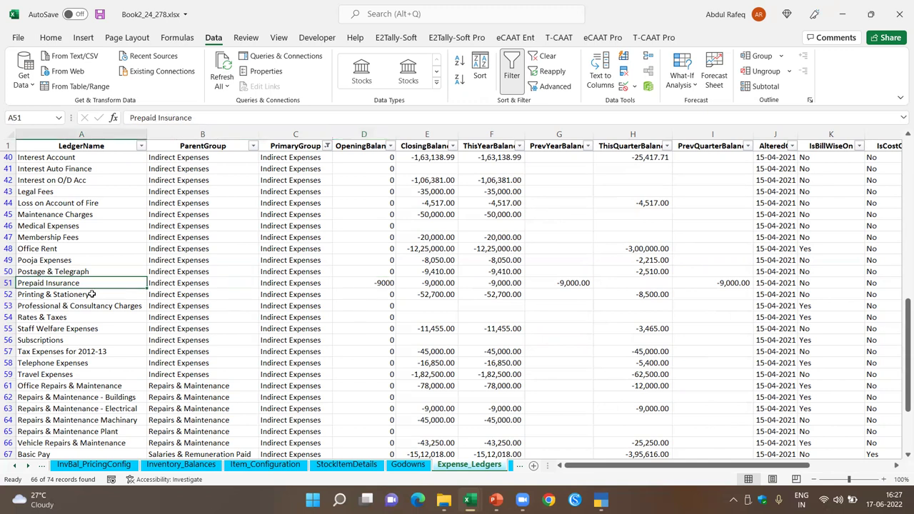
pyautogui.click(373, 284)
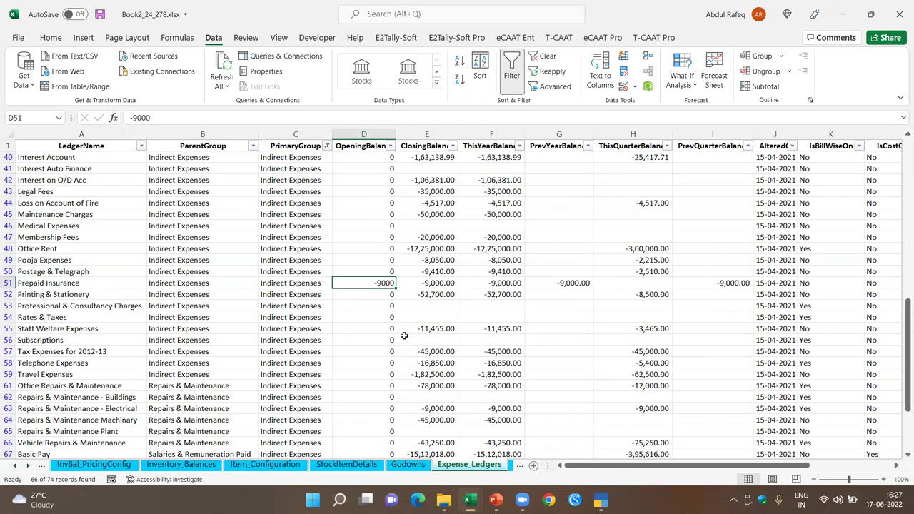
pyautogui.scroll(-5, 371, 352)
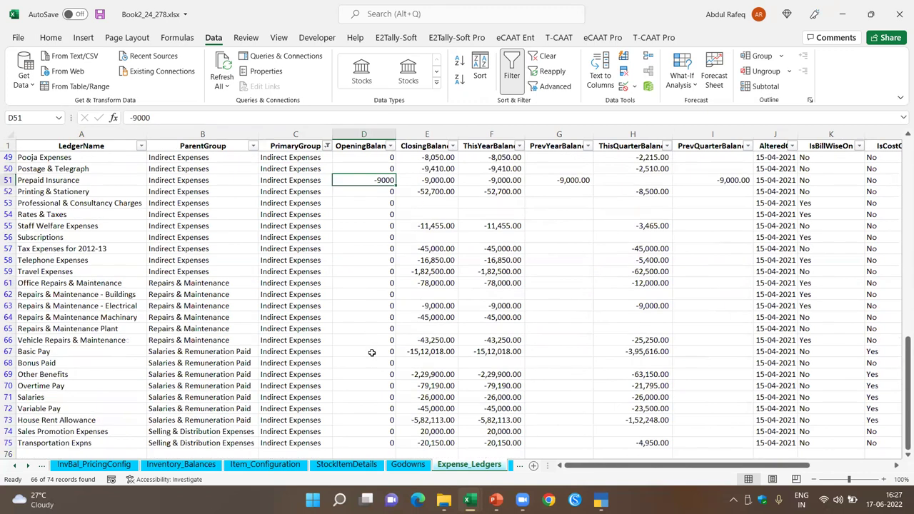
pyautogui.scroll(15, 372, 352)
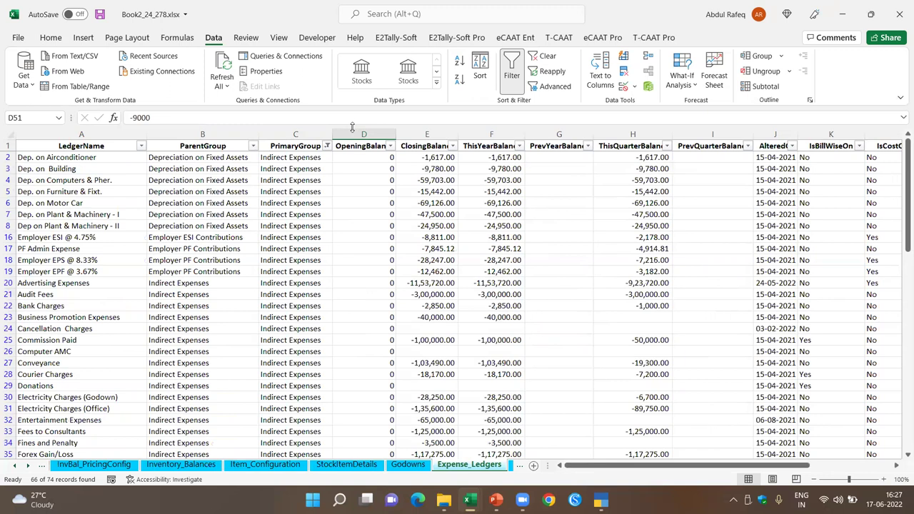
# - Clear the current Expense_Ledgers filter and filter PrimaryGroup to Direct Expenses only
pyautogui.click(546, 57)
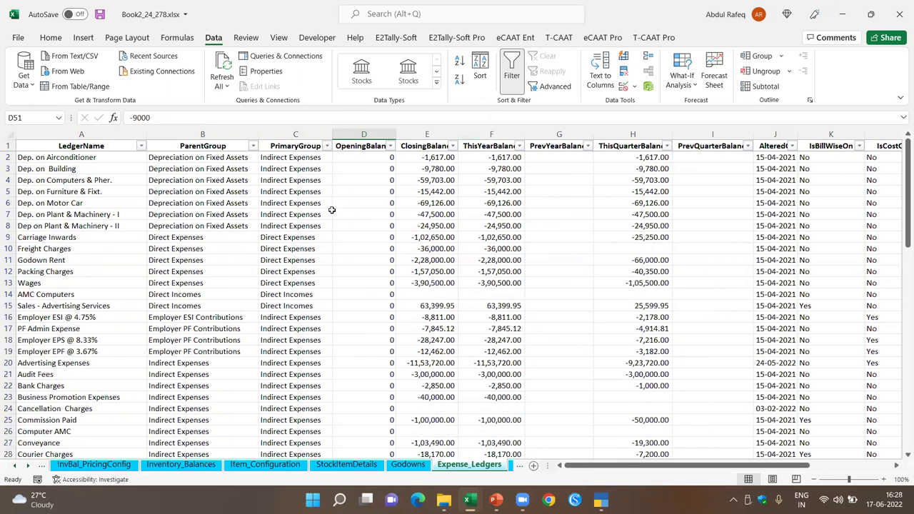
pyautogui.click(330, 212)
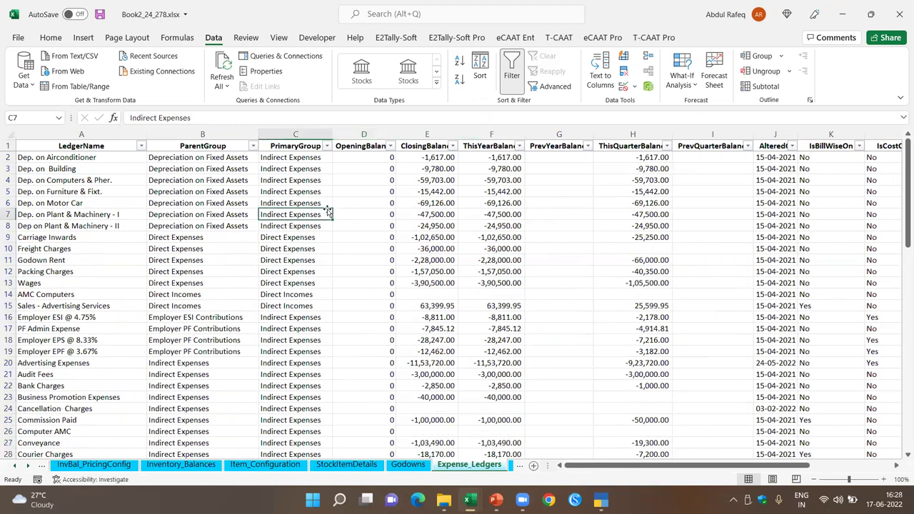
pyautogui.click(327, 147)
pyautogui.click(211, 286)
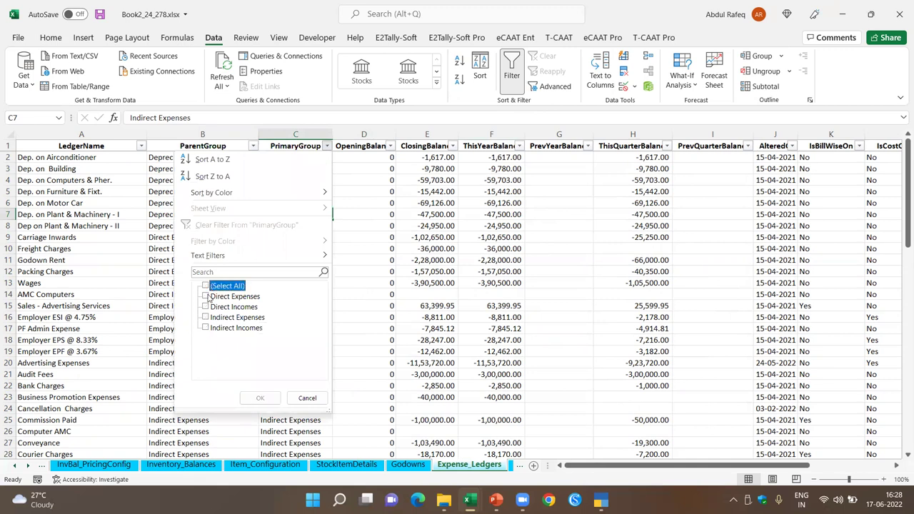
pyautogui.click(212, 297)
pyautogui.click(260, 398)
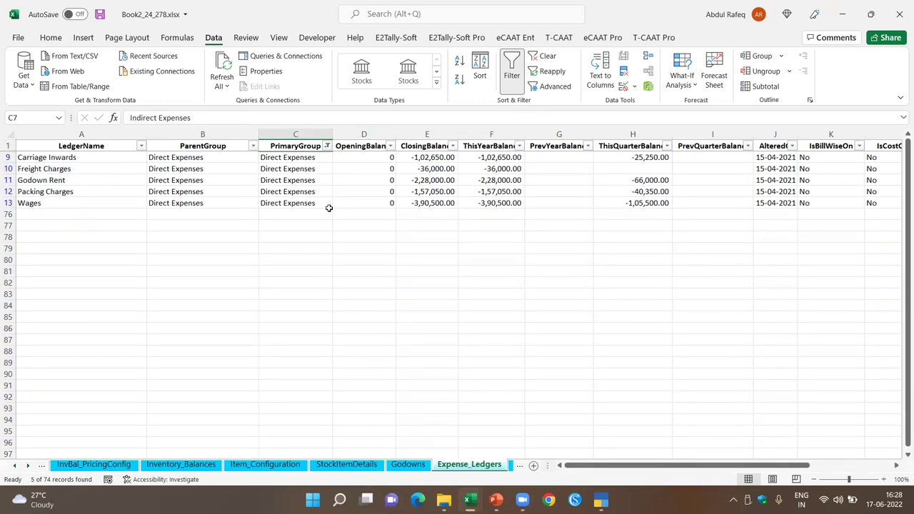
# - Sort the filtered direct expense ledgers by ClosingBalance from smallest to largest
pyautogui.click(433, 157)
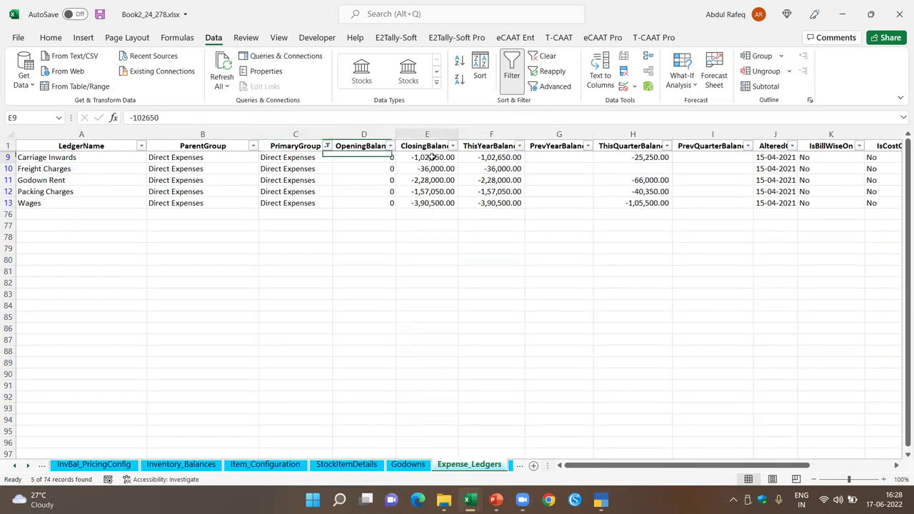
pyautogui.click(460, 81)
pyautogui.click(460, 60)
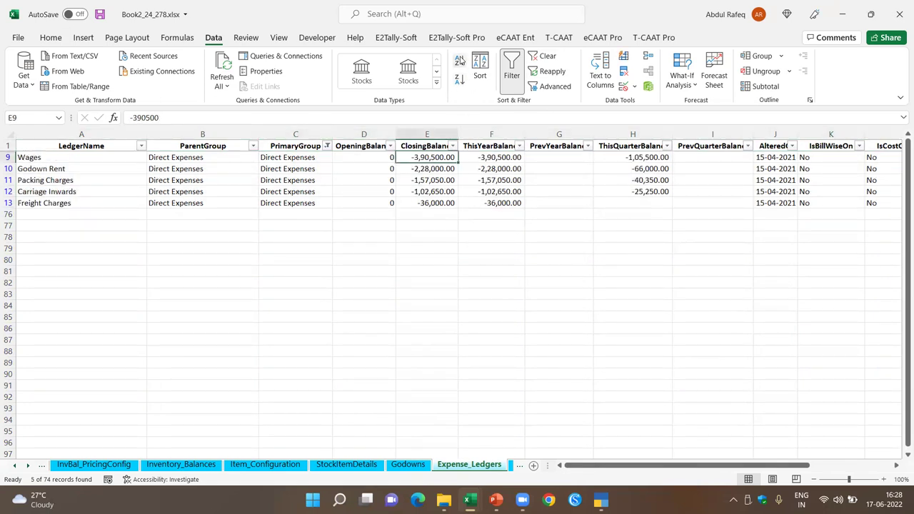
# - Clear the Direct Expenses filter and look through the full list of expense ledgers
pyautogui.click(550, 57)
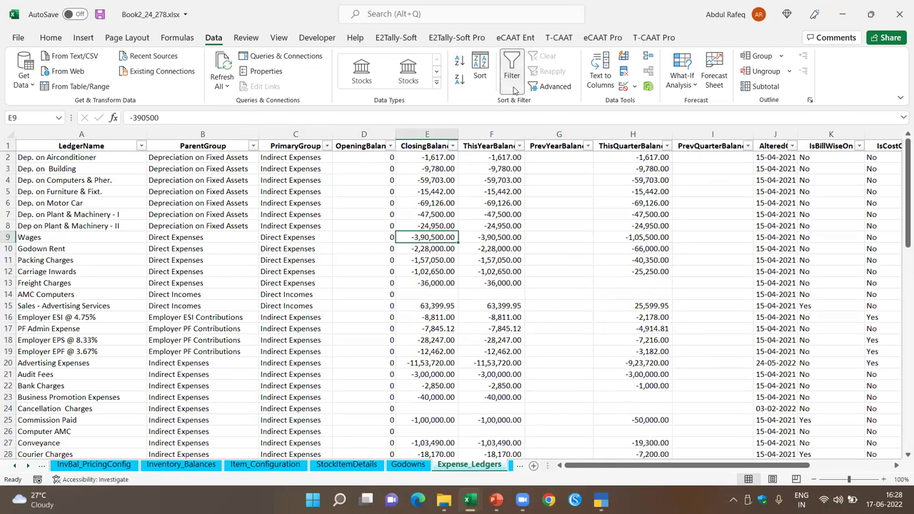
pyautogui.click(95, 202)
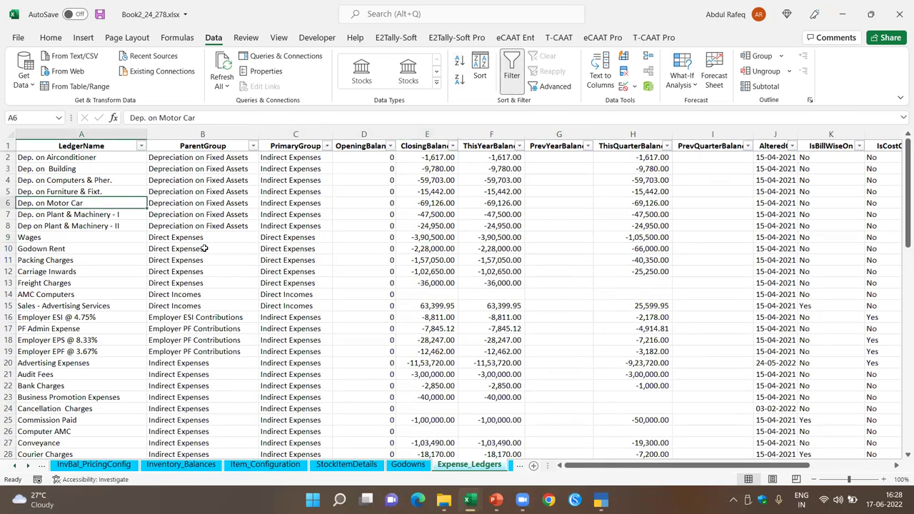
pyautogui.scroll(-6, 202, 249)
pyautogui.scroll(6, 199, 249)
# - Filter PrimaryGroup on Expense_Ledgers to Indirect Incomes only and check the ledger name in the filtered list
pyautogui.click(326, 146)
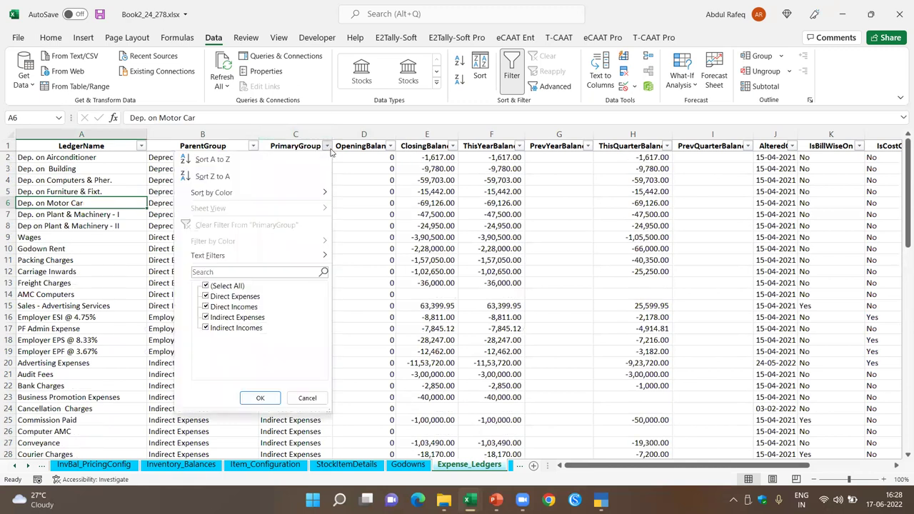
pyautogui.click(214, 287)
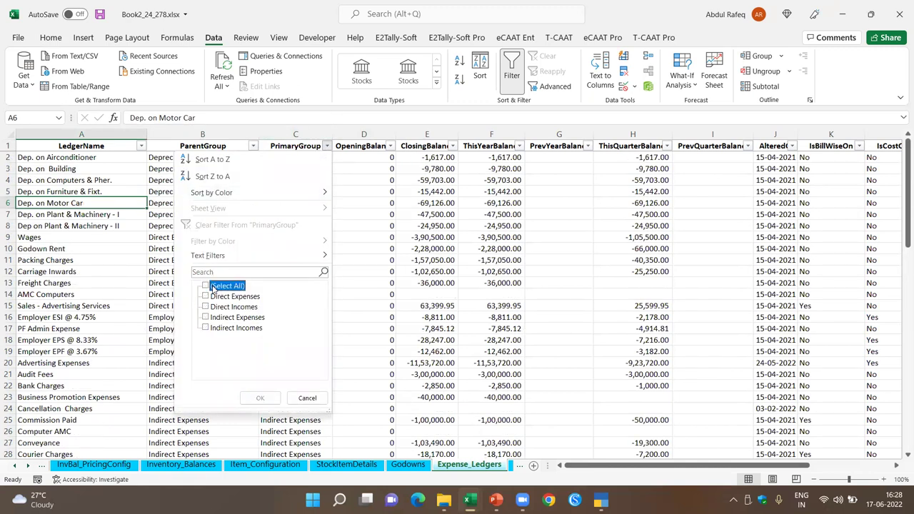
pyautogui.click(211, 328)
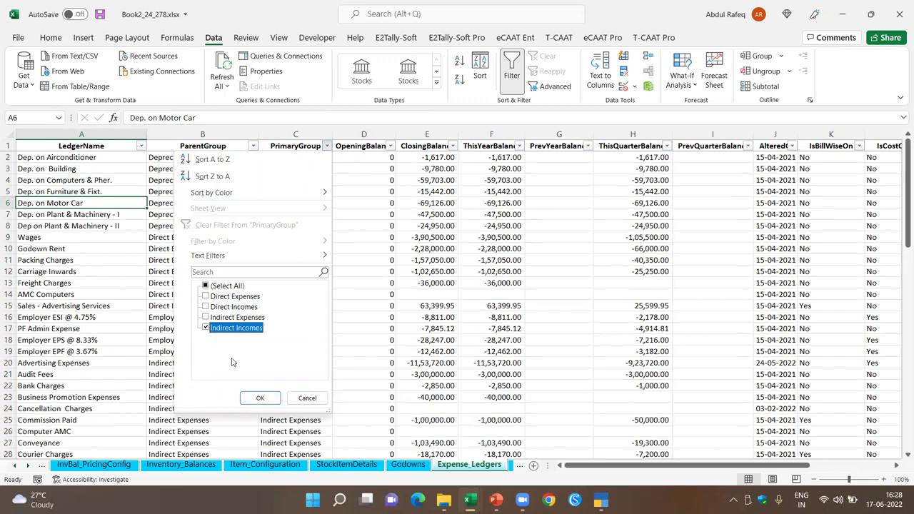
pyautogui.click(260, 398)
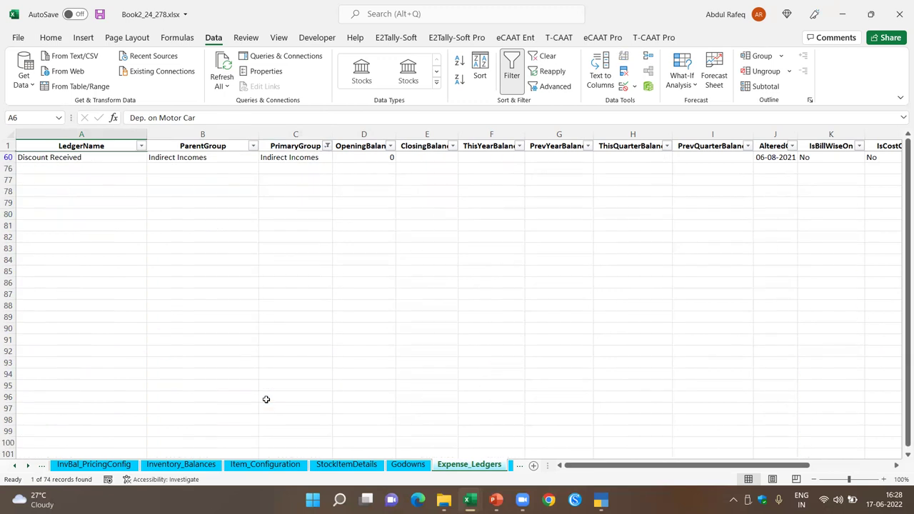
pyautogui.click(98, 158)
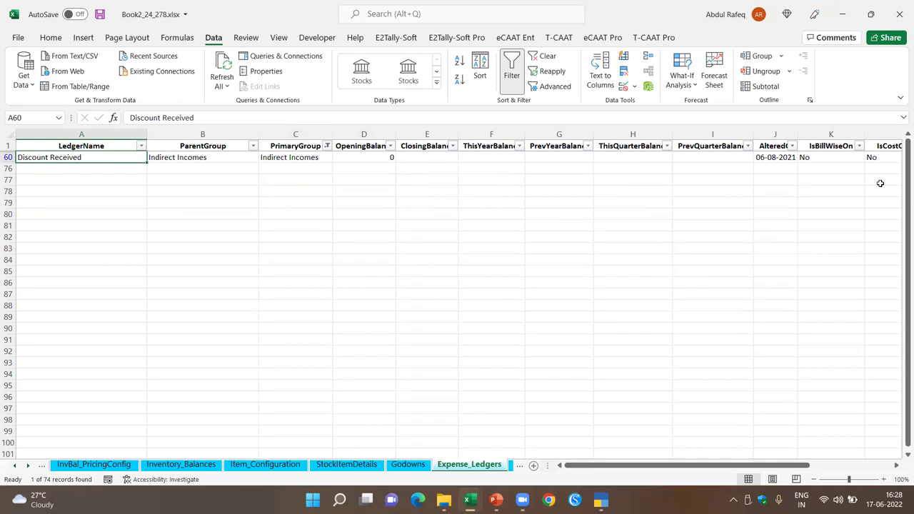
# - Replace the Indirect Incomes filter on PrimaryGroup with Direct Incomes only
pyautogui.click(548, 57)
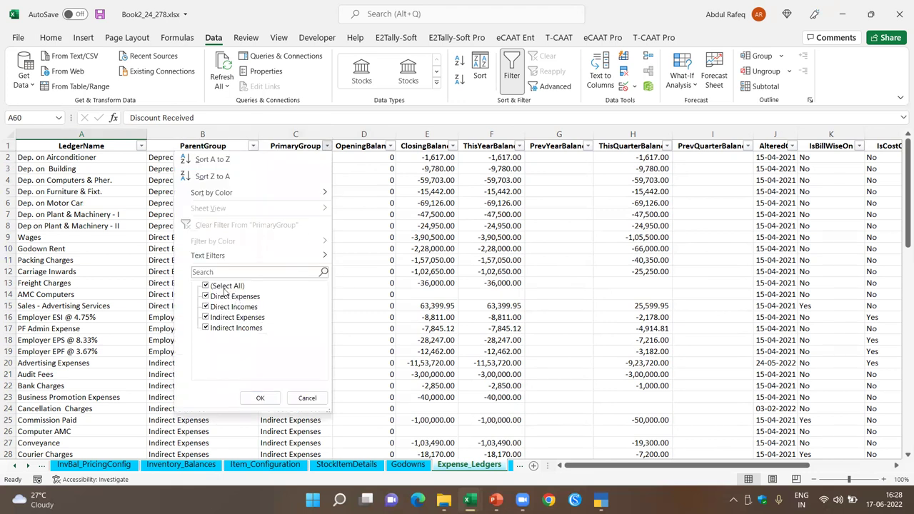
pyautogui.click(225, 288)
pyautogui.click(217, 308)
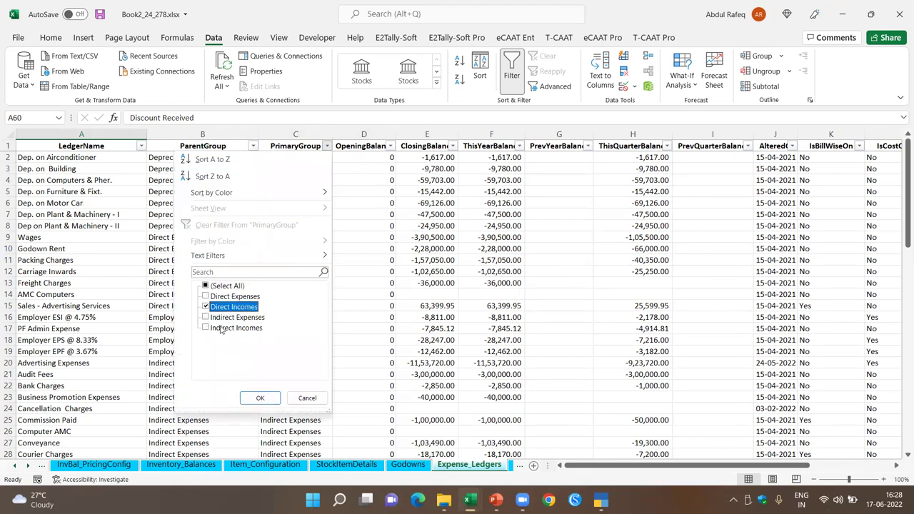
pyautogui.click(260, 399)
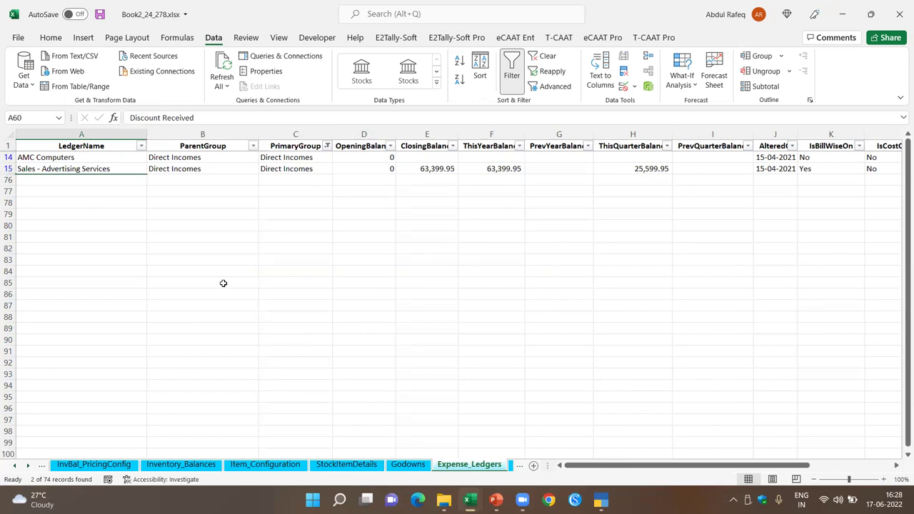
# - Examine the direct income ledgers' names, closing and this-quarter balances, and the columns across to the HSN and GST fields
pyautogui.click(68, 157)
pyautogui.click(69, 167)
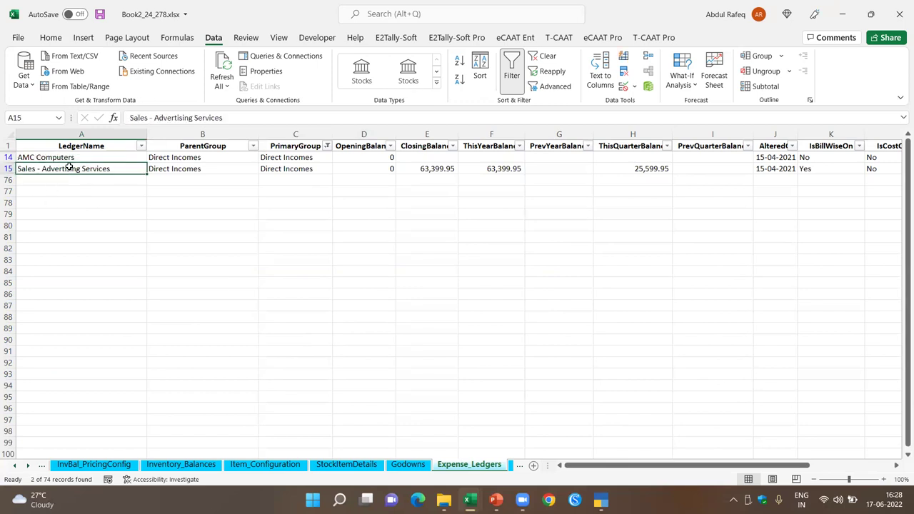
pyautogui.click(439, 168)
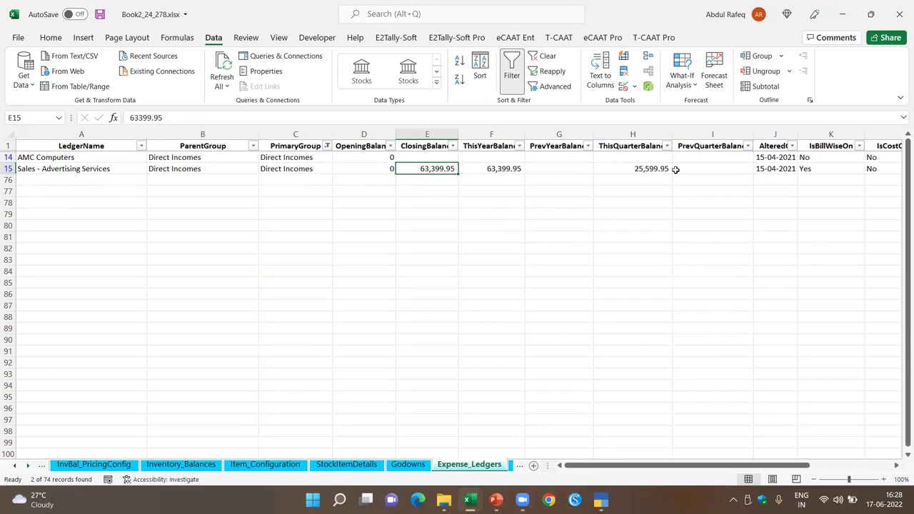
pyautogui.click(659, 168)
pyautogui.click(898, 466)
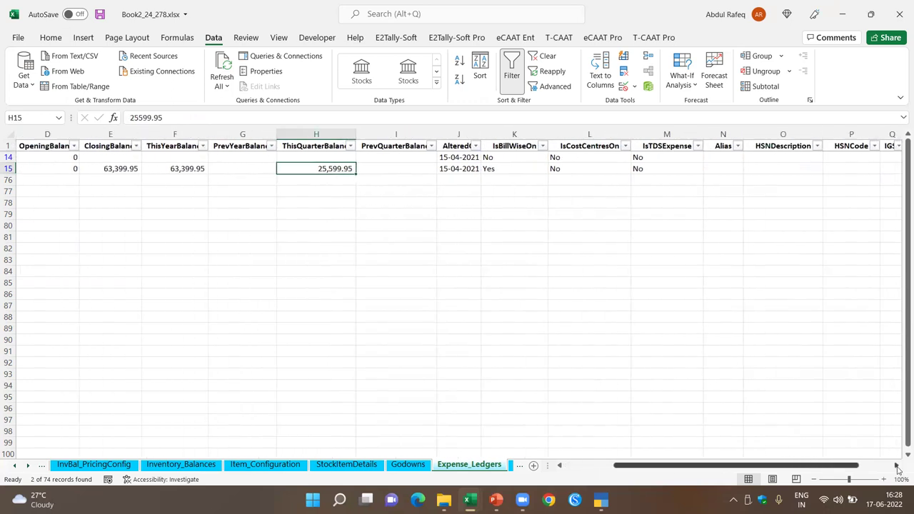
pyautogui.click(897, 466)
pyautogui.click(897, 466)
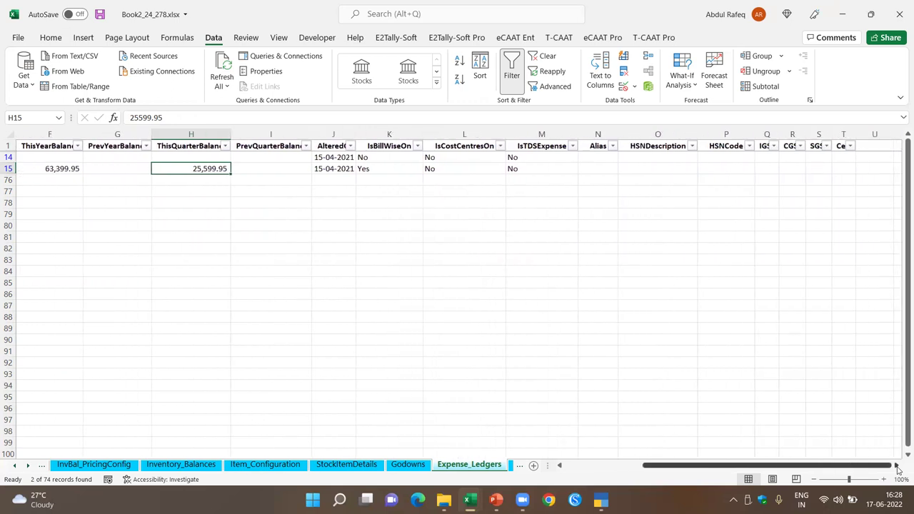
# - Look through the full list of groups with their parents and primary groups on the All_GroupConfig sheet
pyautogui.click(513, 465)
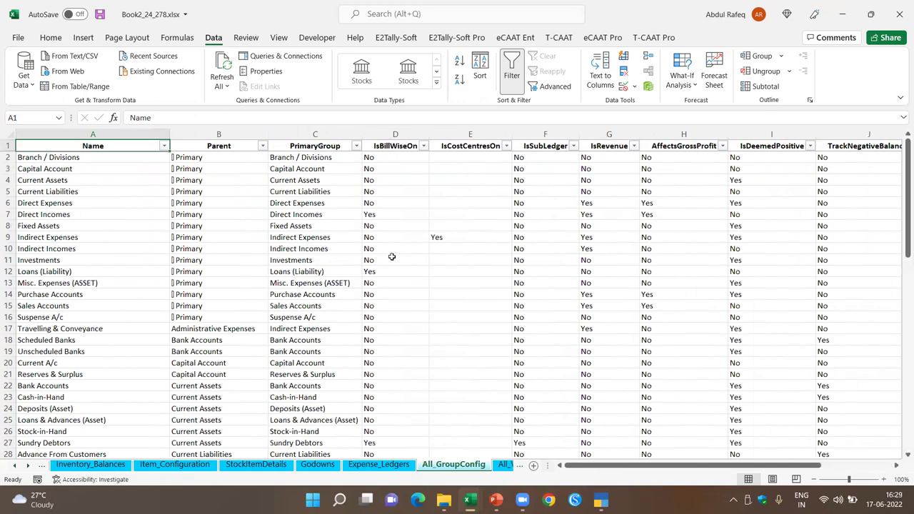
pyautogui.click(204, 191)
pyautogui.scroll(-4, 270, 273)
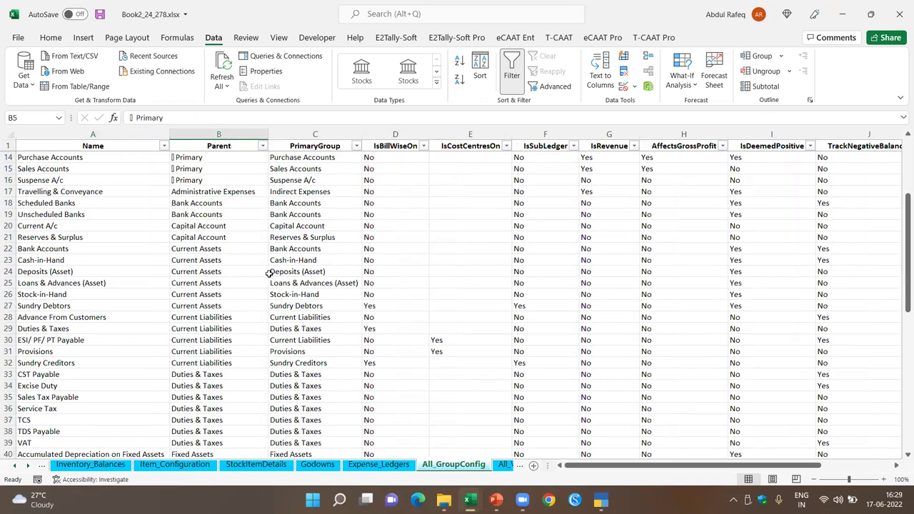
pyautogui.scroll(-12, 270, 273)
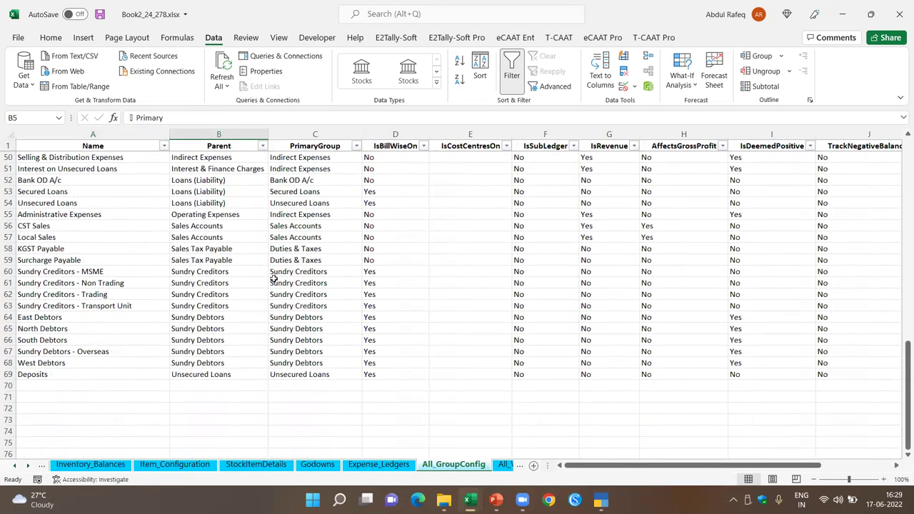
# - Examine the voucher types on the All_VoucherTypes sheet and check which ones use automatic or manual numbering
pyautogui.click(507, 465)
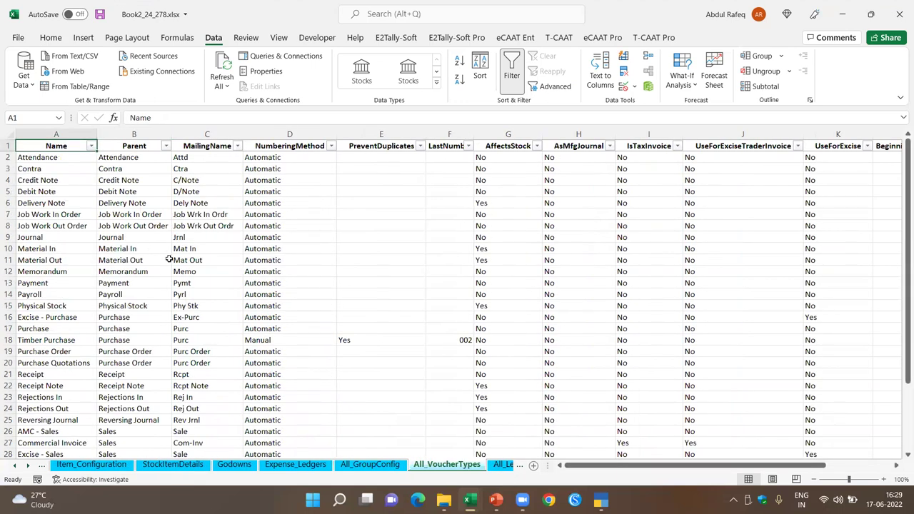
pyautogui.scroll(-1, 118, 229)
pyautogui.scroll(-3, 353, 271)
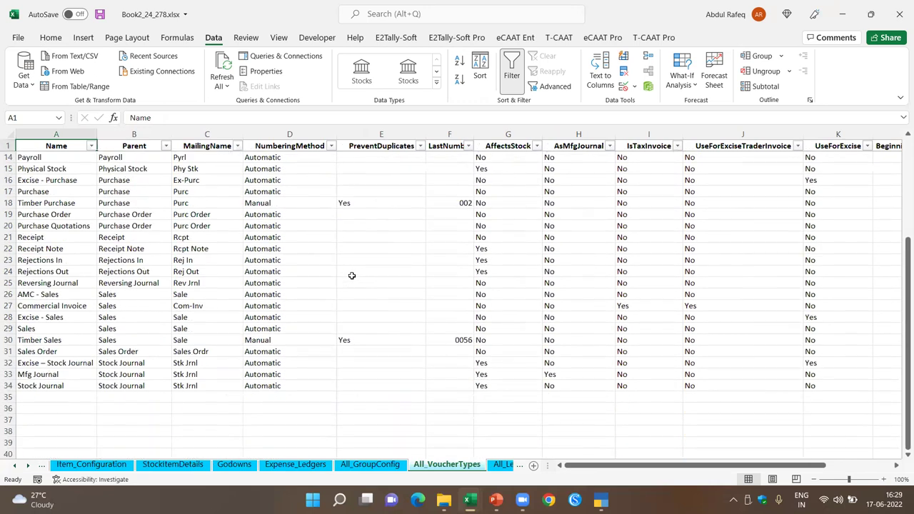
pyautogui.scroll(4, 306, 261)
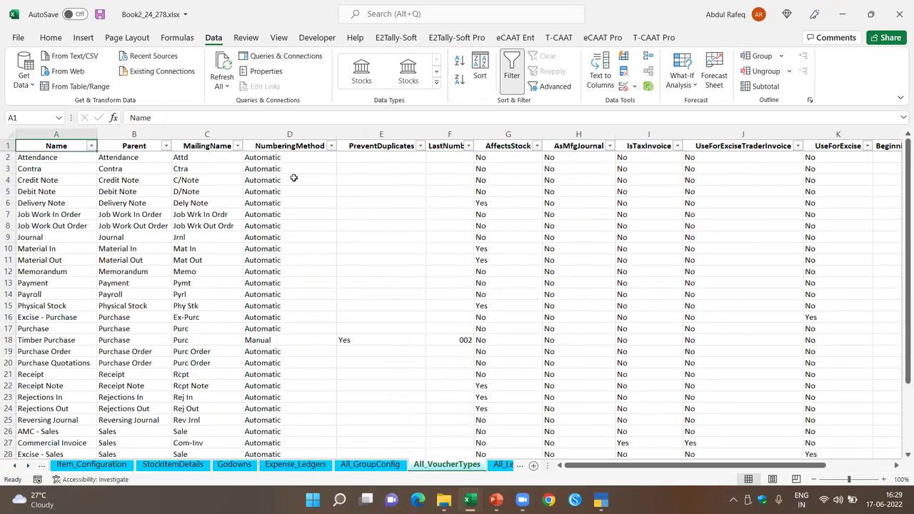
pyautogui.scroll(-4, 276, 284)
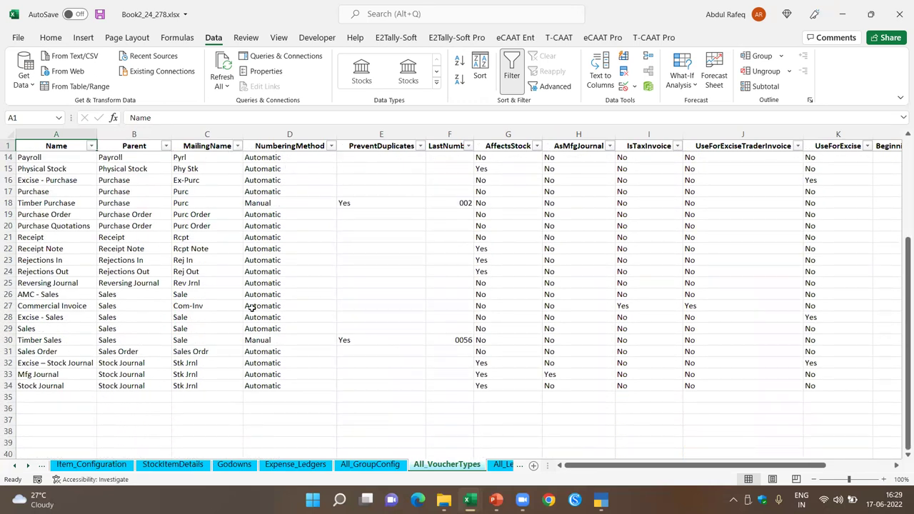
pyautogui.scroll(4, 286, 300)
pyautogui.click(279, 283)
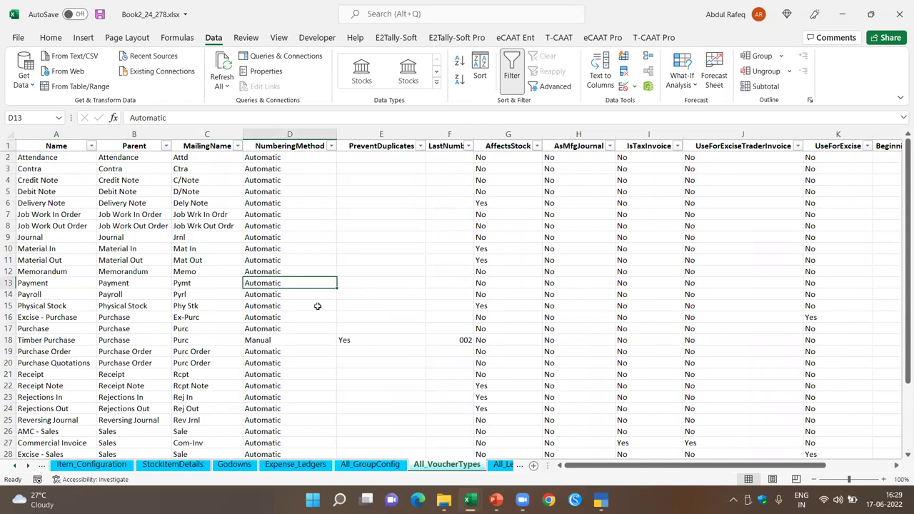
pyautogui.scroll(-1, 292, 298)
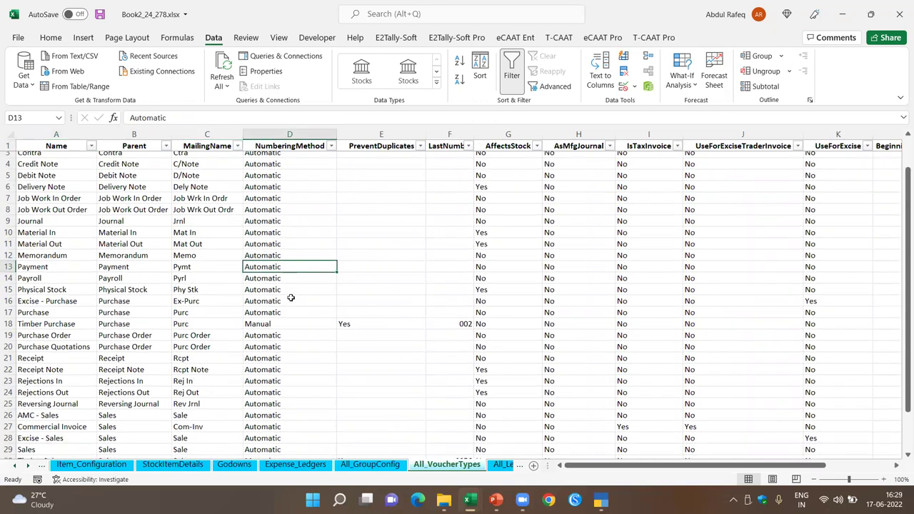
pyautogui.click(282, 305)
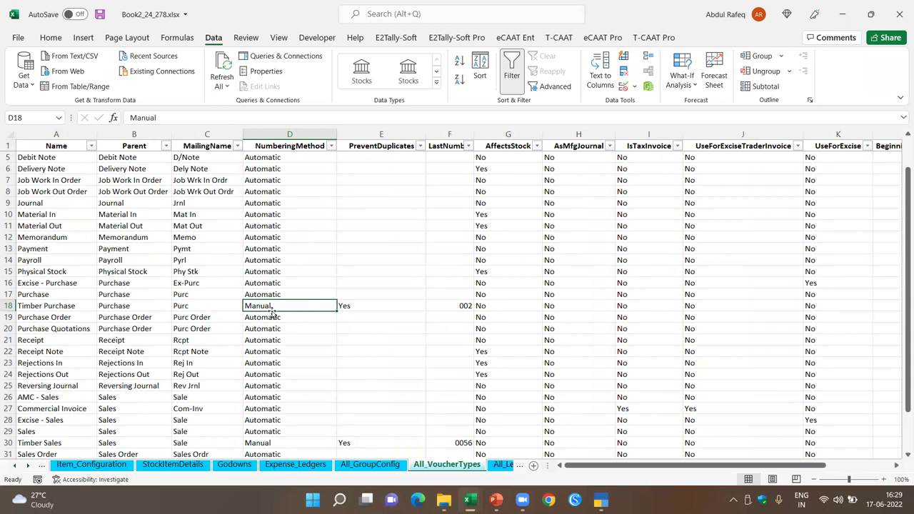
# - Look through the group balances on All_LedgerGroups and the ledger balances on All_ListofLedgers
pyautogui.click(504, 465)
pyautogui.scroll(-4, 149, 222)
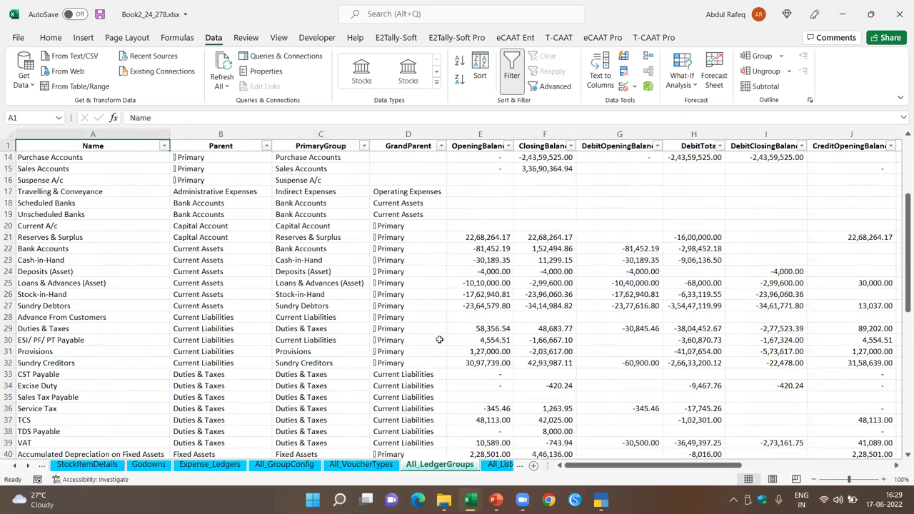
pyautogui.click(502, 465)
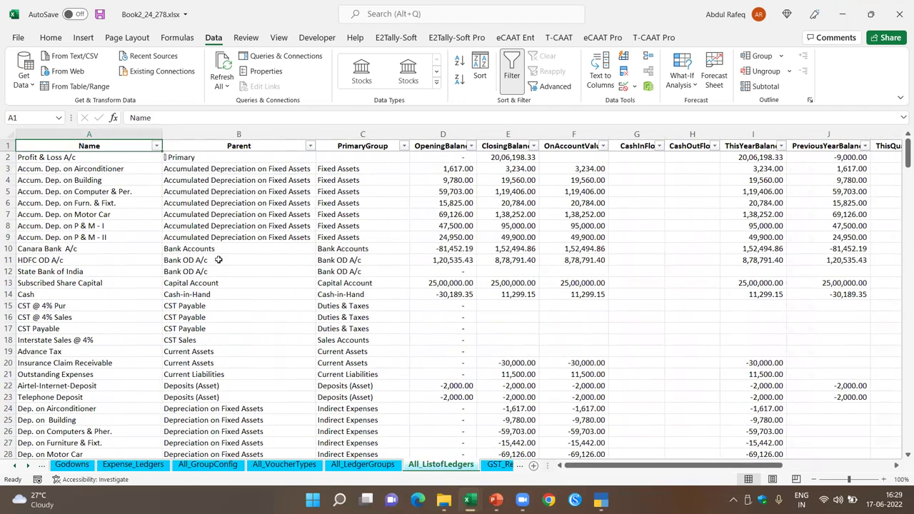
pyautogui.scroll(-15, 154, 217)
pyautogui.scroll(15, 174, 231)
# - Check the GST_Related_Ledgers sheet and review the stock group quantities and values on StockGroupDetails
pyautogui.click(501, 465)
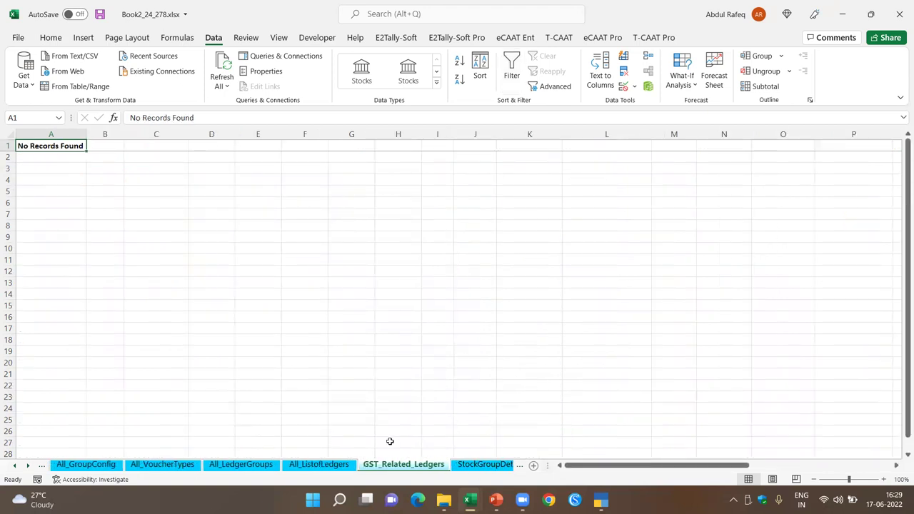
pyautogui.click(476, 465)
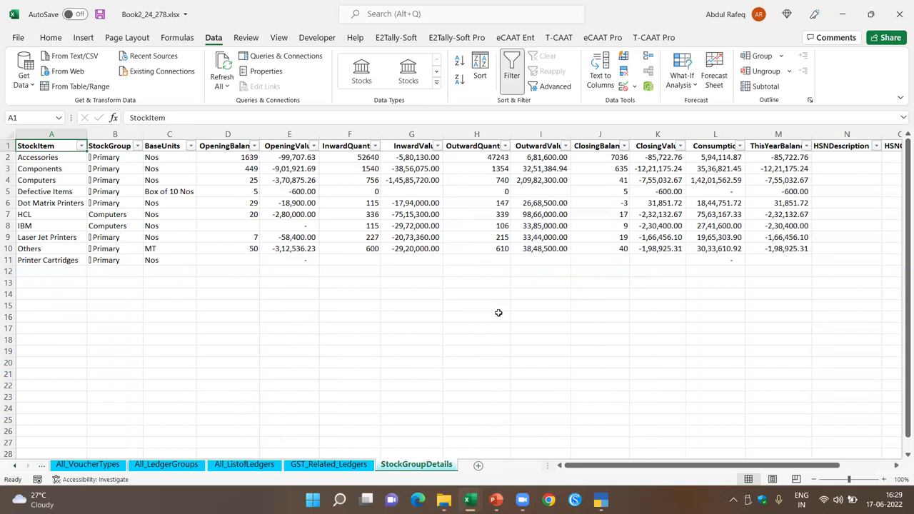
pyautogui.click(508, 290)
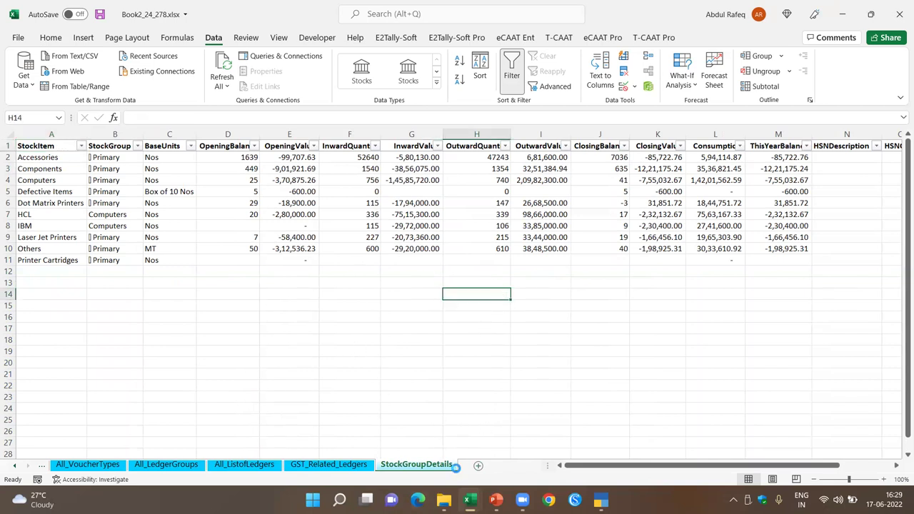
# - Create a new blank workbook and bring up the T-CAAT Pro commands in it
pyautogui.hotkey('ctrl', 'n')
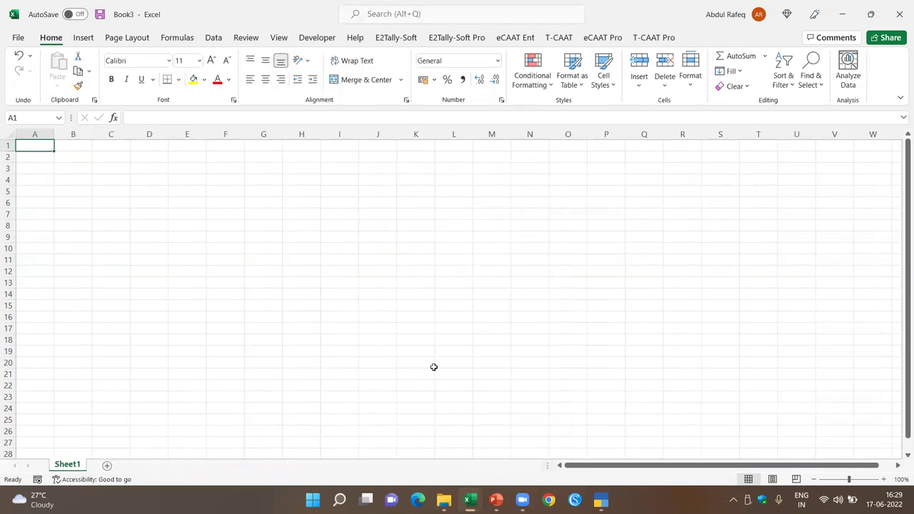
pyautogui.click(649, 37)
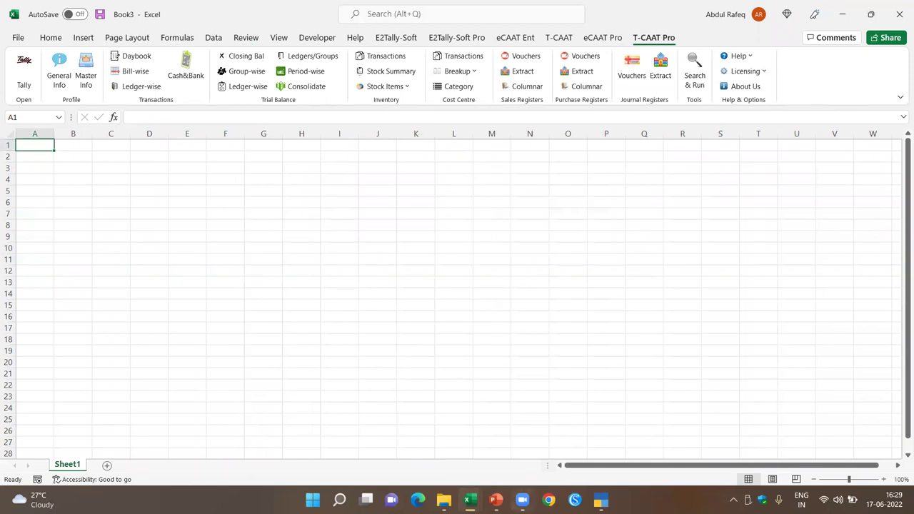
# - Close Book2_24_278.xlsx with its changes saved, and close Book1_22_888.xlsx without saving
pyautogui.moveTo(469, 500)
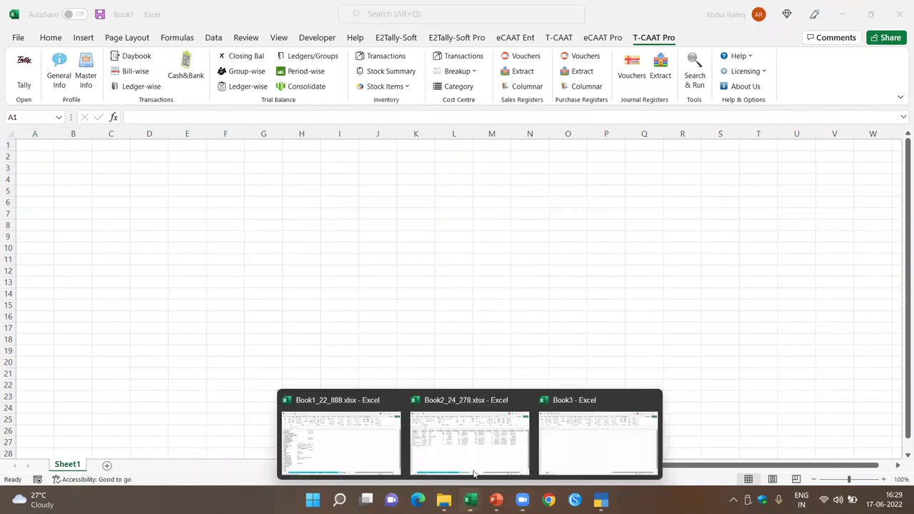
pyautogui.click(471, 422)
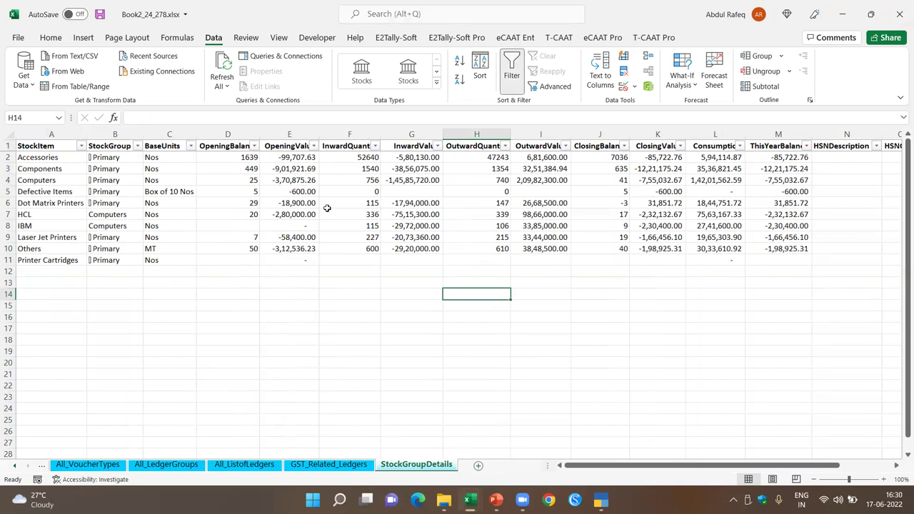
pyautogui.click(901, 27)
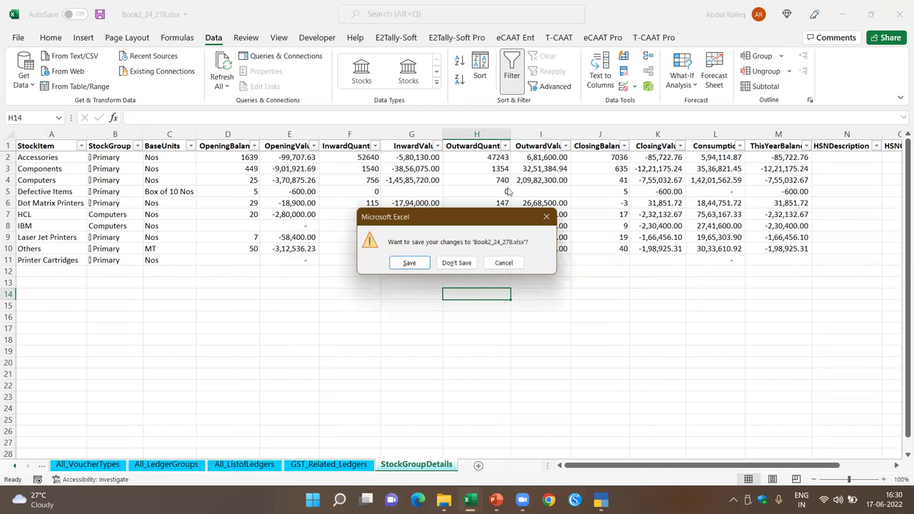
pyautogui.click(412, 263)
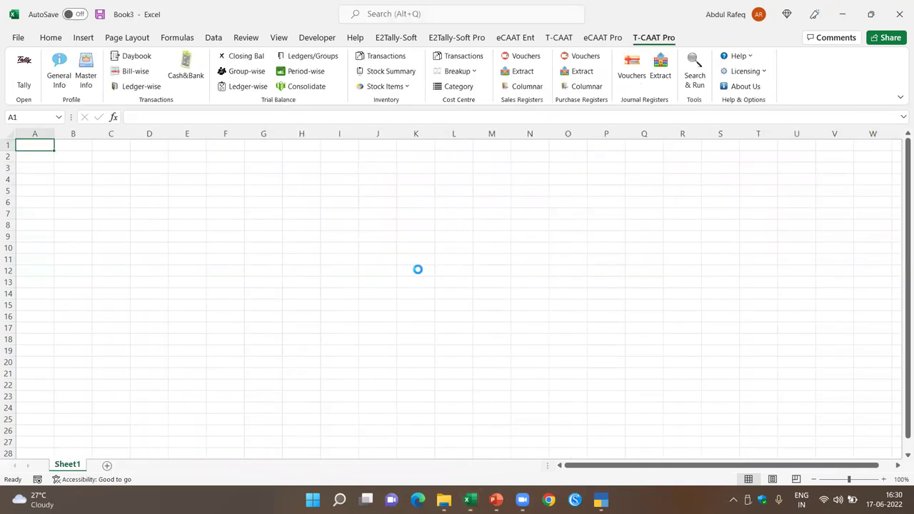
pyautogui.moveTo(444, 497)
pyautogui.click(421, 450)
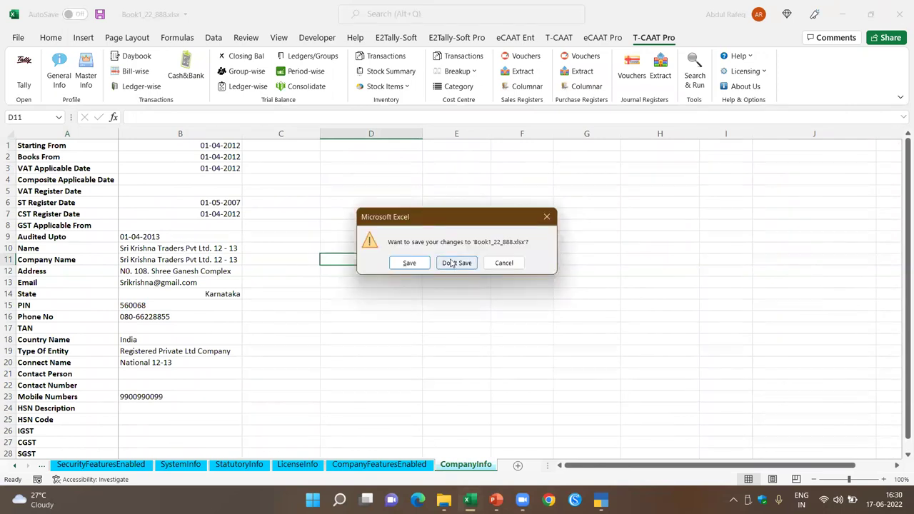
pyautogui.click(453, 261)
# - Import the daybook for 01-04-2012 to 31-03-2013 with all voucher types, including narrations but excluding transaction type and party names
pyautogui.click(134, 200)
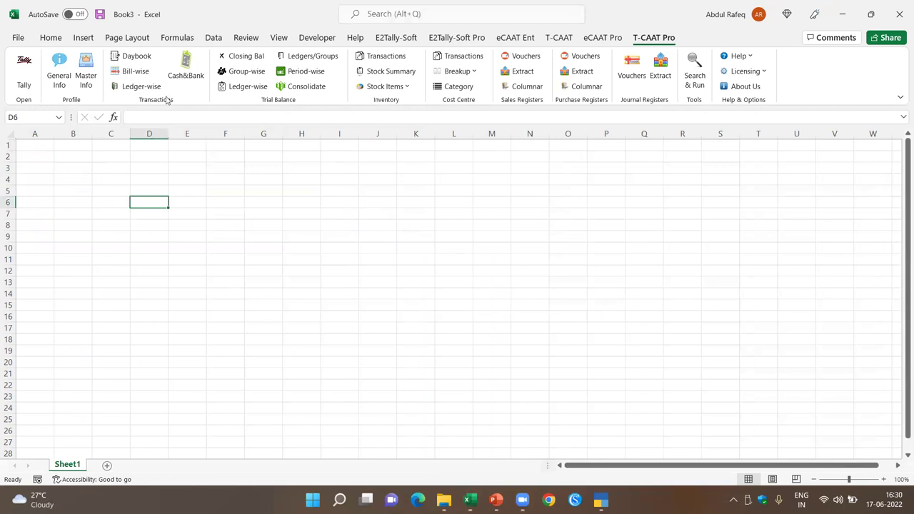
pyautogui.click(145, 60)
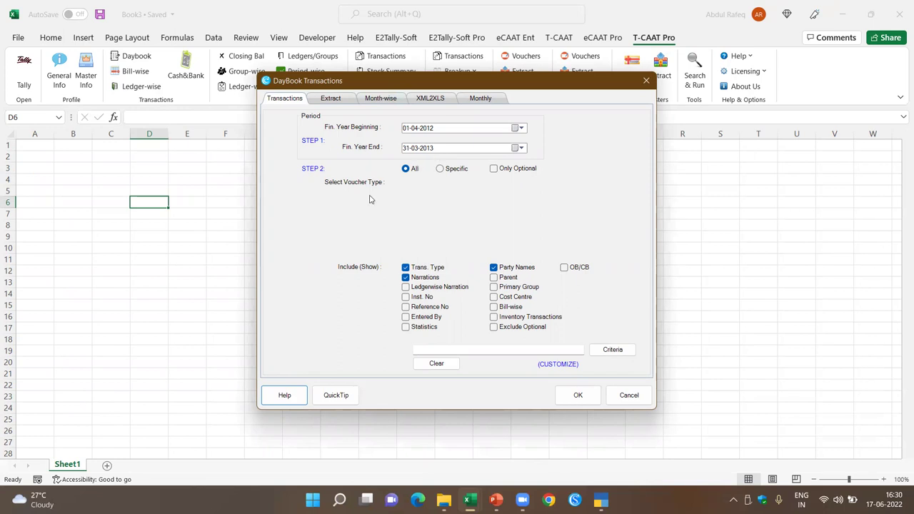
pyautogui.click(413, 269)
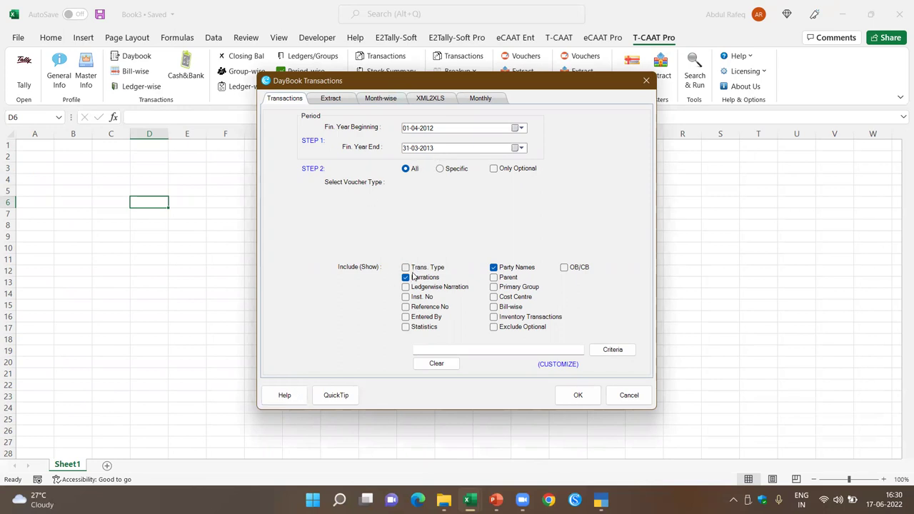
pyautogui.click(493, 270)
pyautogui.click(440, 169)
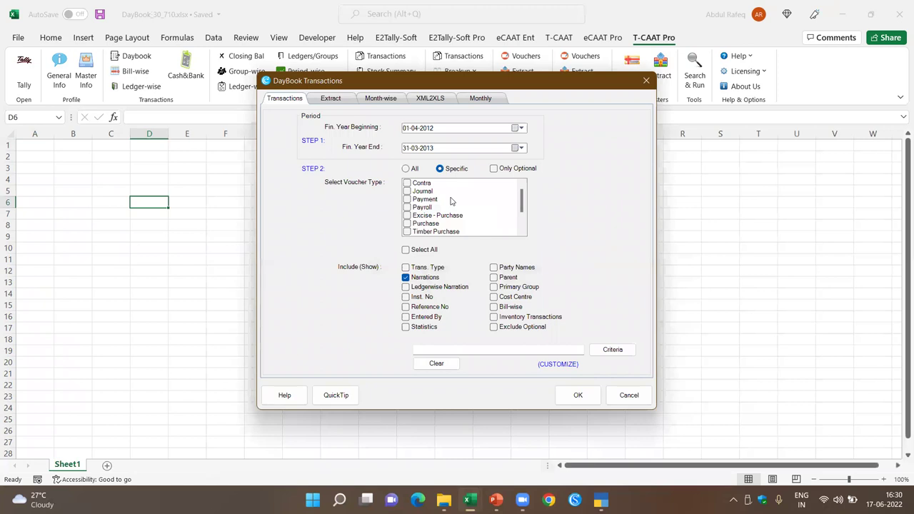
pyautogui.click(407, 169)
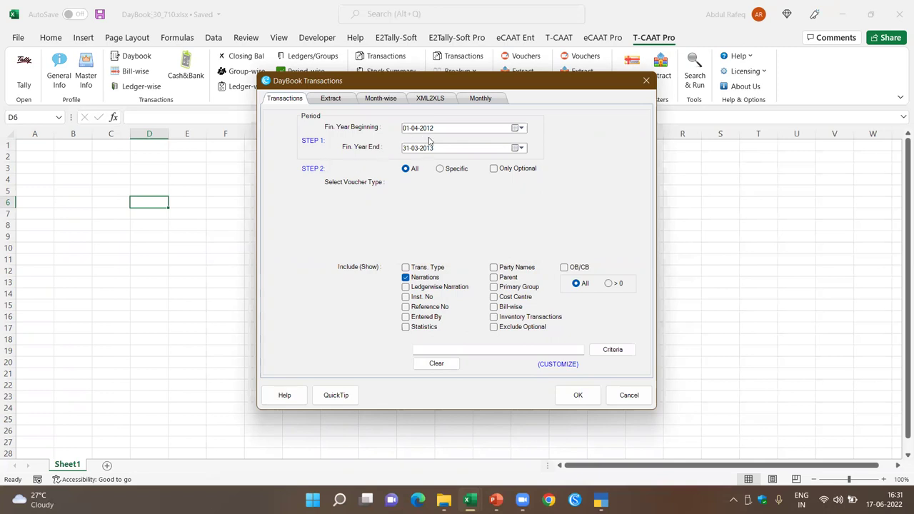
pyautogui.click(578, 402)
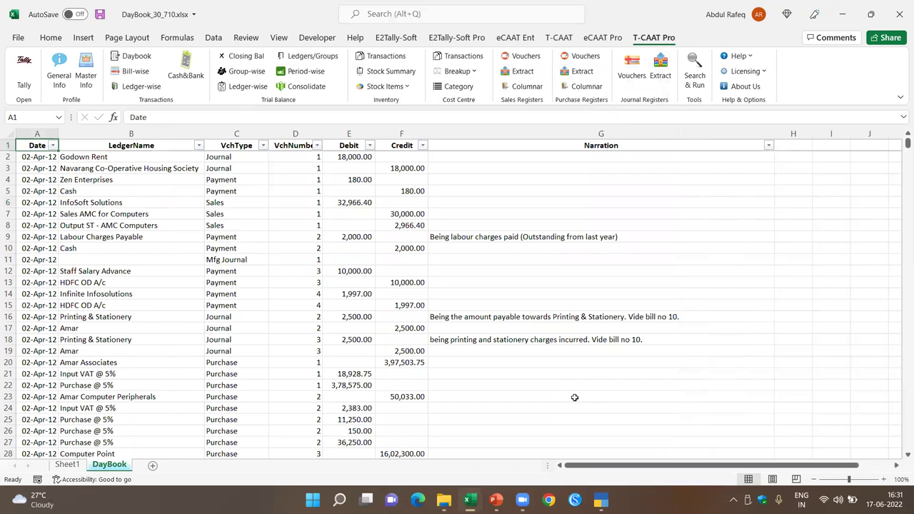
# - Check the DayBook sheet's last and first entries and the months listed under 2012 and 2013 in the Date filter
pyautogui.hotkey('ctrl', 'Down')
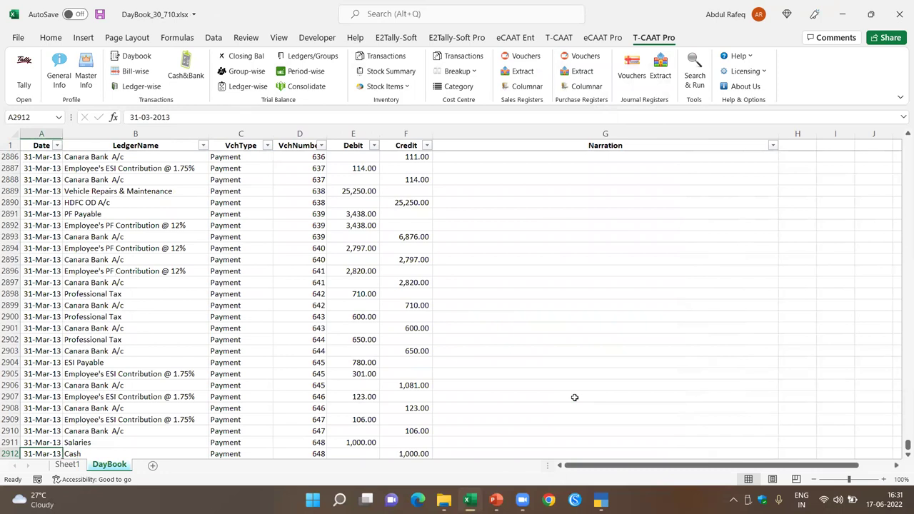
pyautogui.hotkey('ctrl', 'Home')
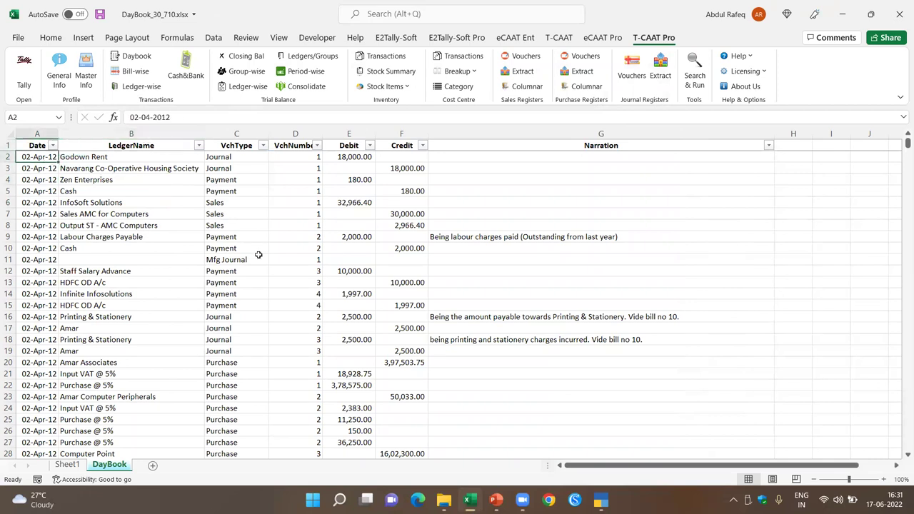
pyautogui.click(53, 146)
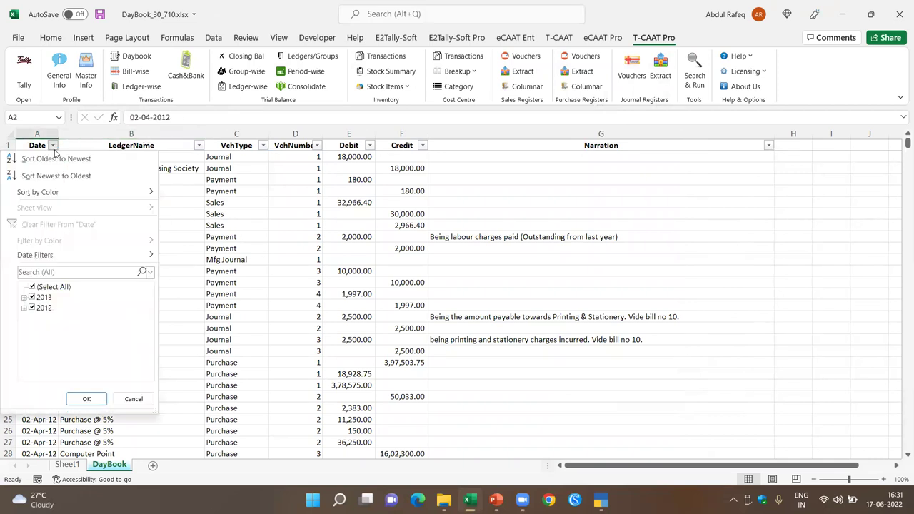
pyautogui.click(25, 308)
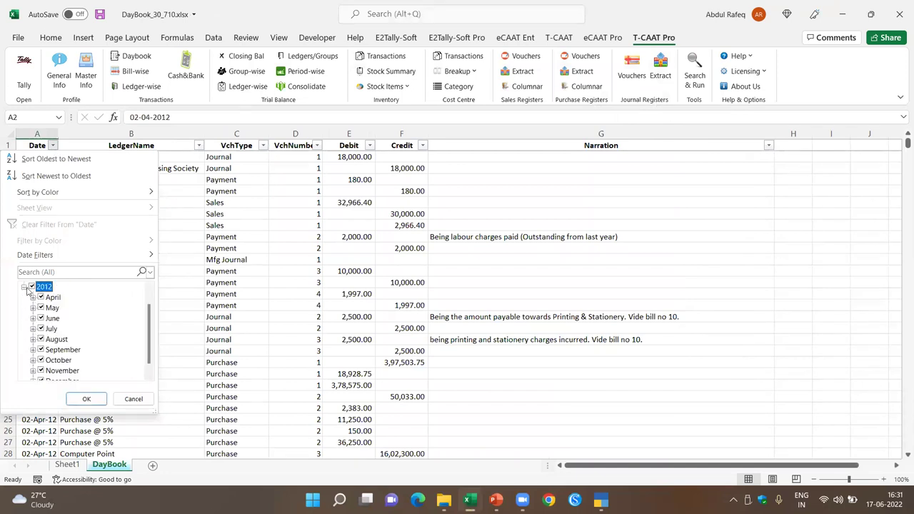
pyautogui.click(24, 287)
pyautogui.click(24, 298)
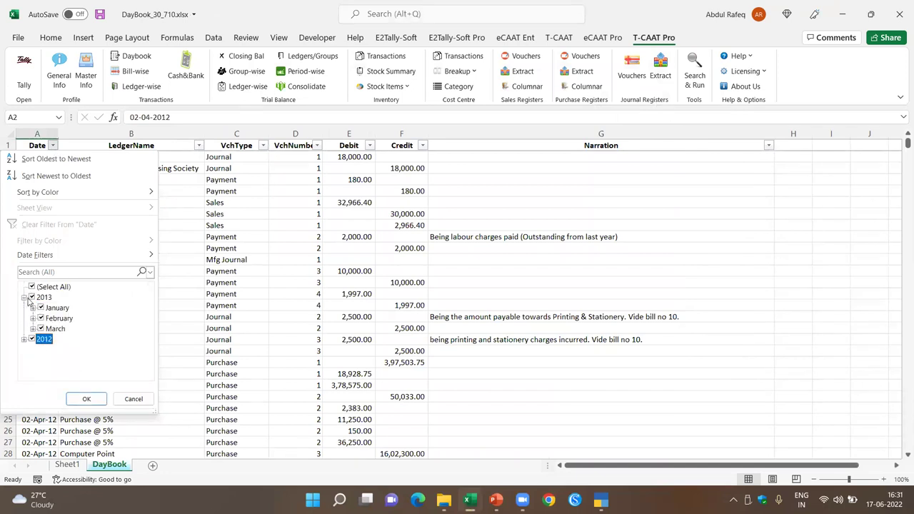
pyautogui.click(85, 399)
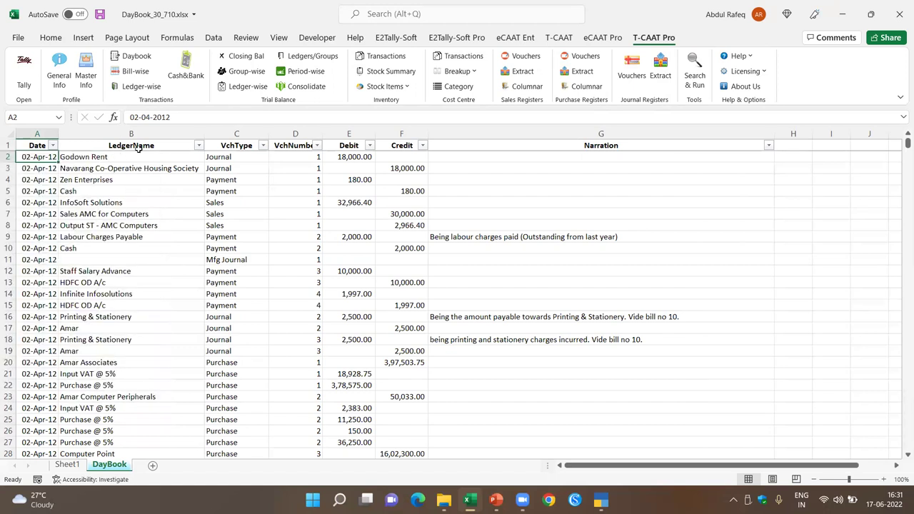
# - Browse the ledger names offered in the LedgerName filter without applying any filter
pyautogui.click(198, 145)
pyautogui.scroll(-10, 194, 297)
pyautogui.scroll(-1, 184, 443)
pyautogui.scroll(-5, 185, 443)
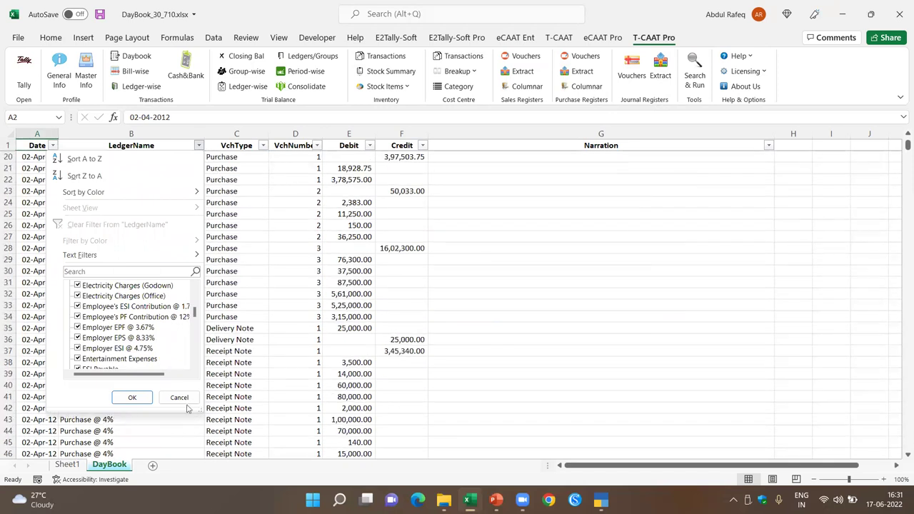
pyautogui.click(179, 397)
pyautogui.scroll(6, 135, 198)
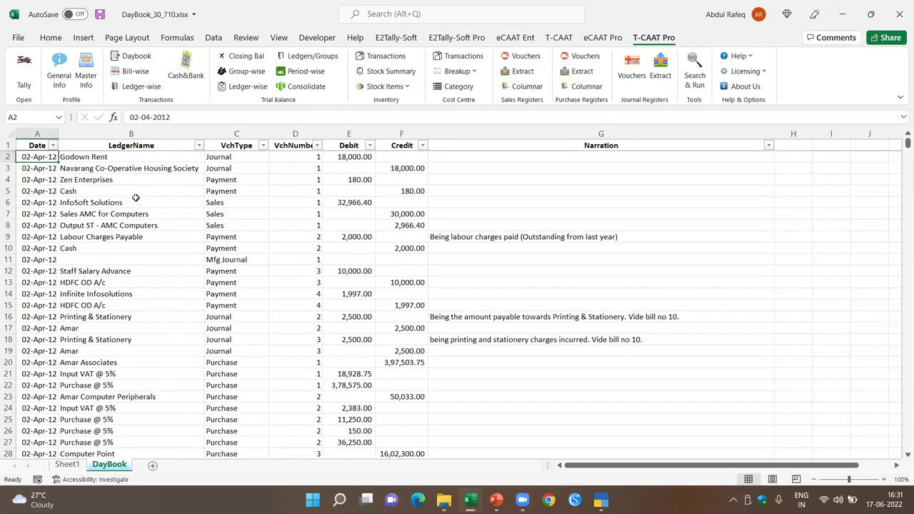
# - Filter the VchType column to Journal only and skim through the journal entries from the top
pyautogui.click(243, 156)
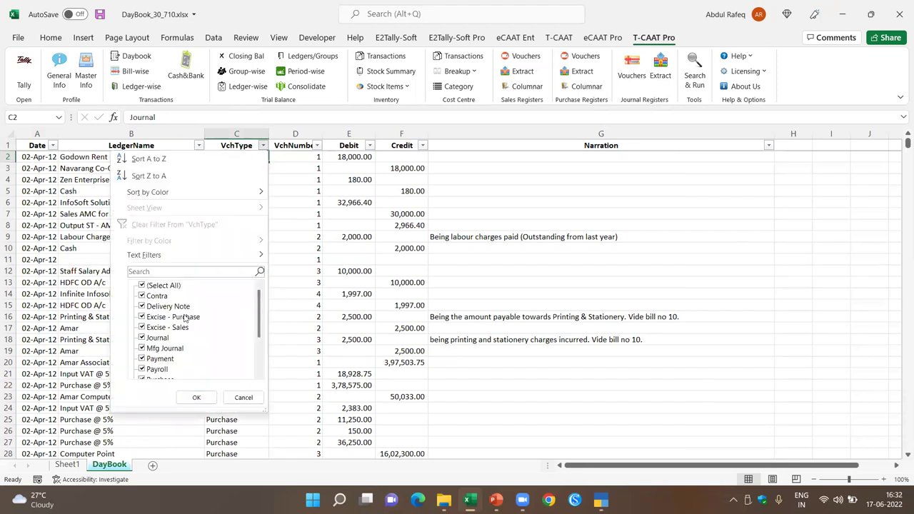
pyautogui.click(154, 287)
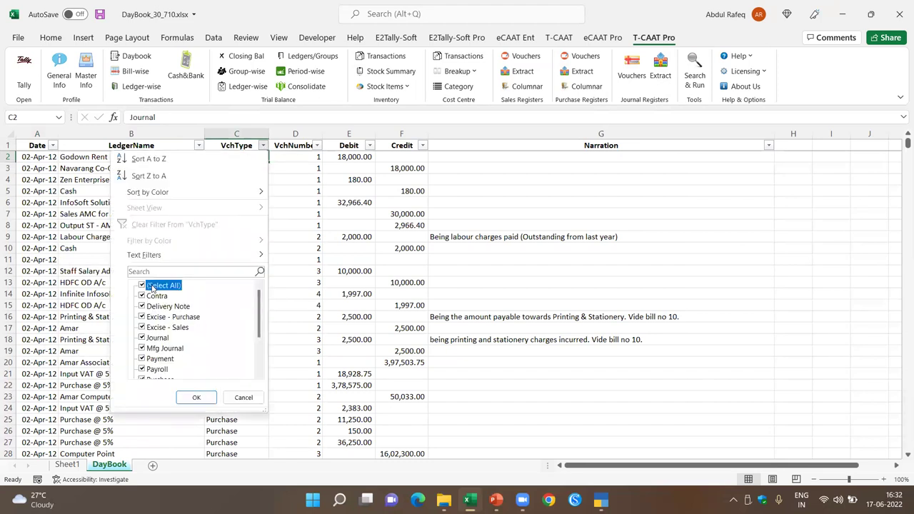
pyautogui.click(142, 337)
pyautogui.click(197, 398)
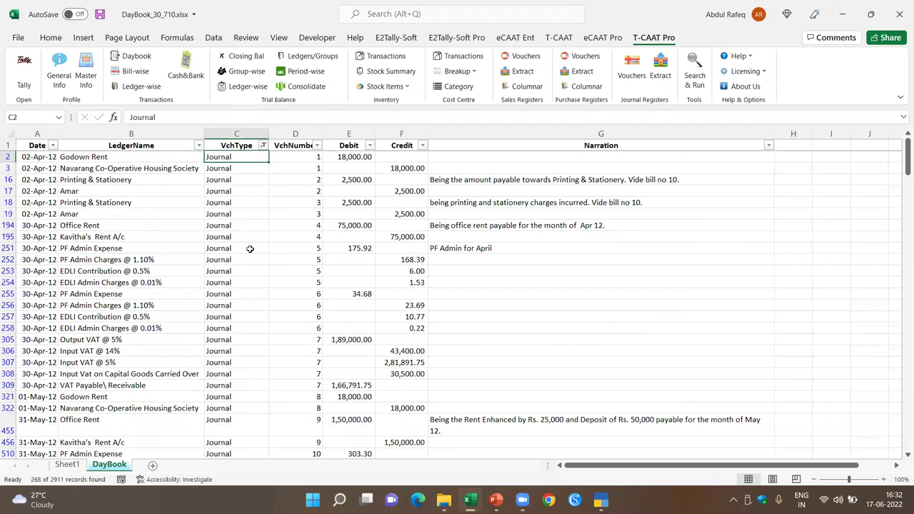
pyautogui.click(158, 215)
pyautogui.scroll(-3, 154, 290)
pyautogui.scroll(-11, 155, 293)
pyautogui.scroll(6, 160, 331)
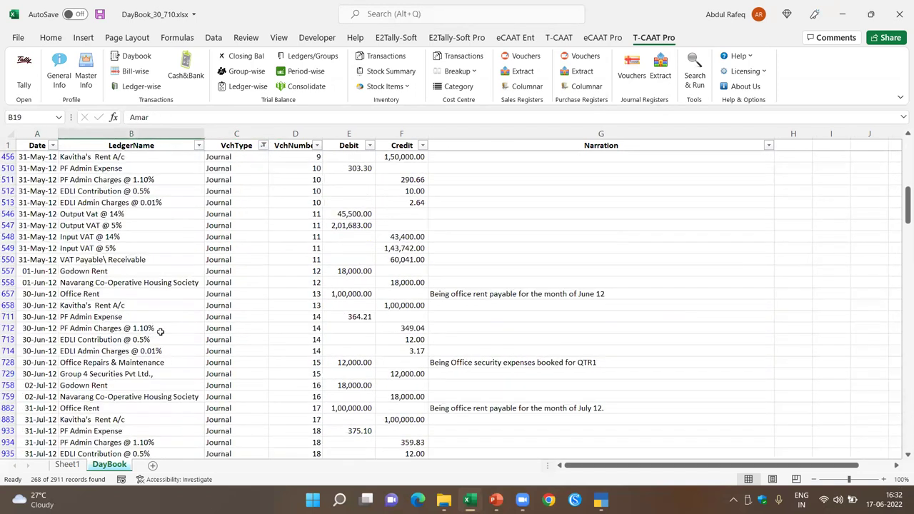
pyautogui.hotkey('ctrl', 'Home')
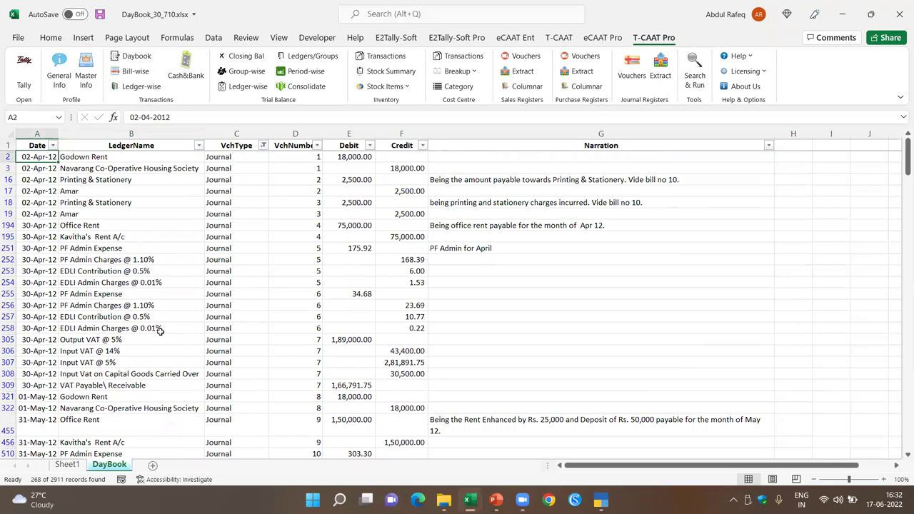
# - Filter LedgerName to Godown Rent and compare the debit amounts of the first, 01-Mar-13 and 31-Mar-13 entries
pyautogui.click(198, 146)
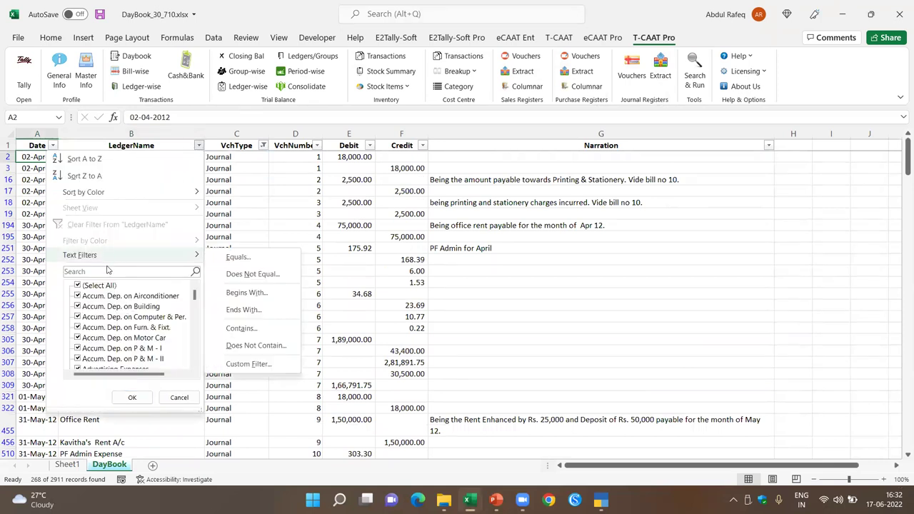
pyautogui.click(101, 271)
pyautogui.write('god')
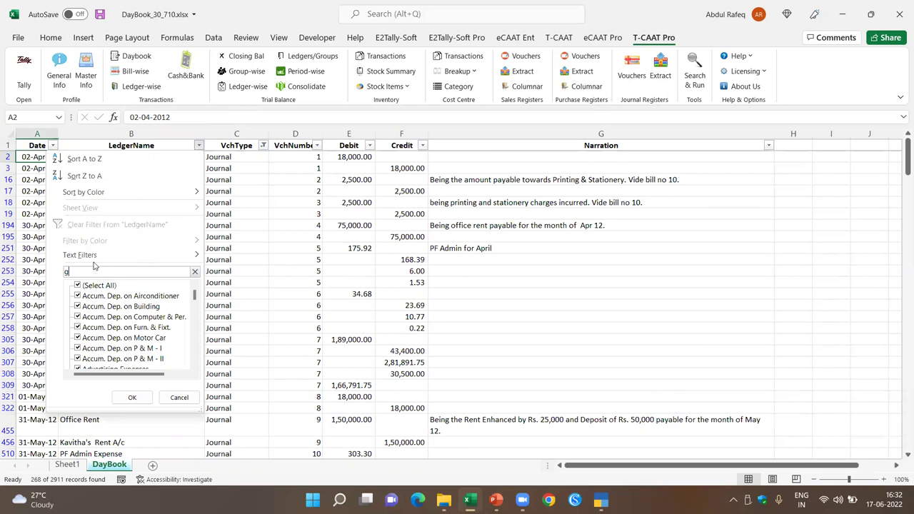
pyautogui.click(134, 397)
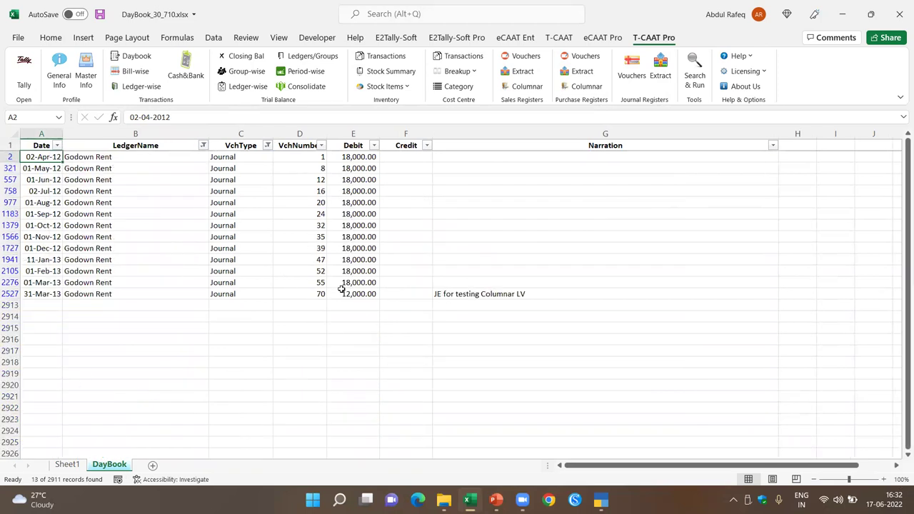
pyautogui.click(342, 289)
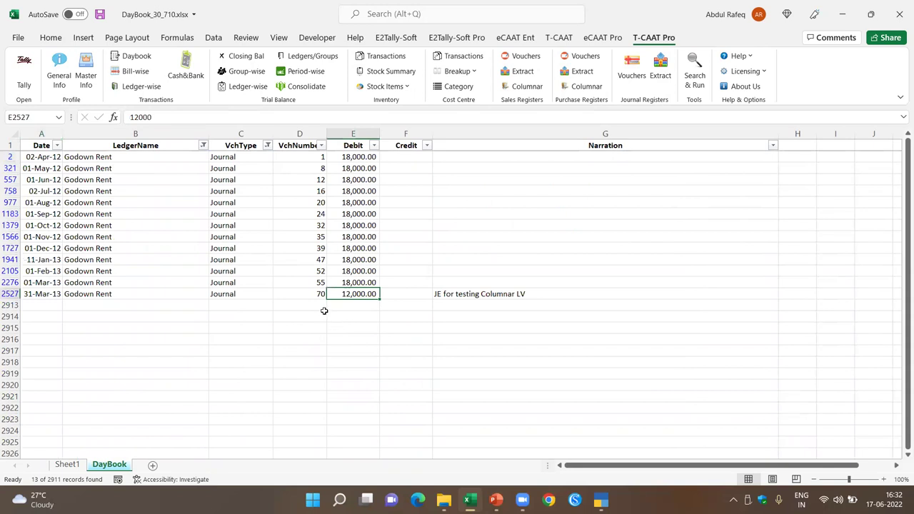
pyautogui.click(357, 159)
pyautogui.click(353, 283)
pyautogui.click(67, 293)
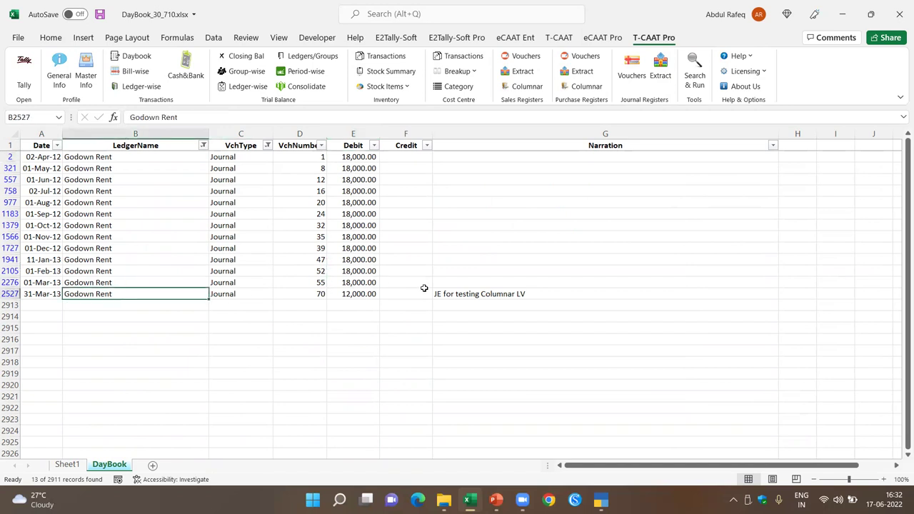
pyautogui.click(350, 295)
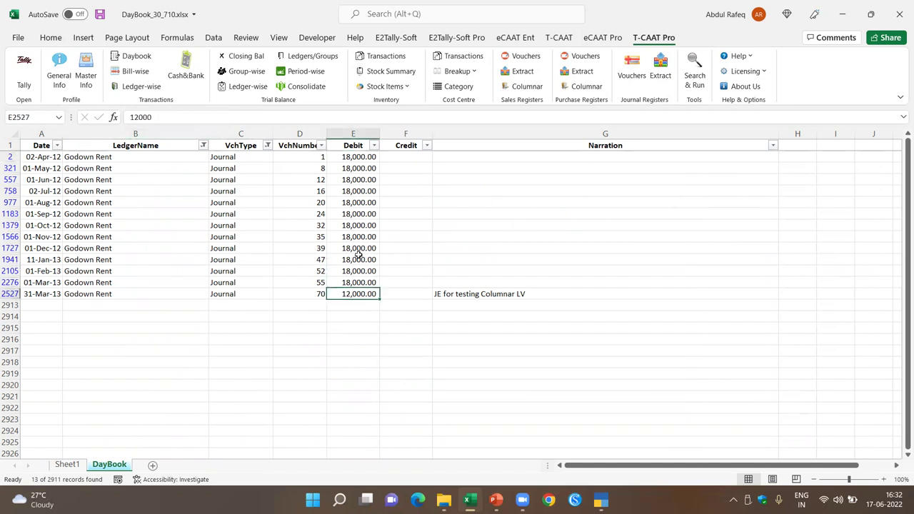
# - Change the LedgerName filter to Office Rent only, leaving out Office Repairs & Maintenance
pyautogui.click(203, 145)
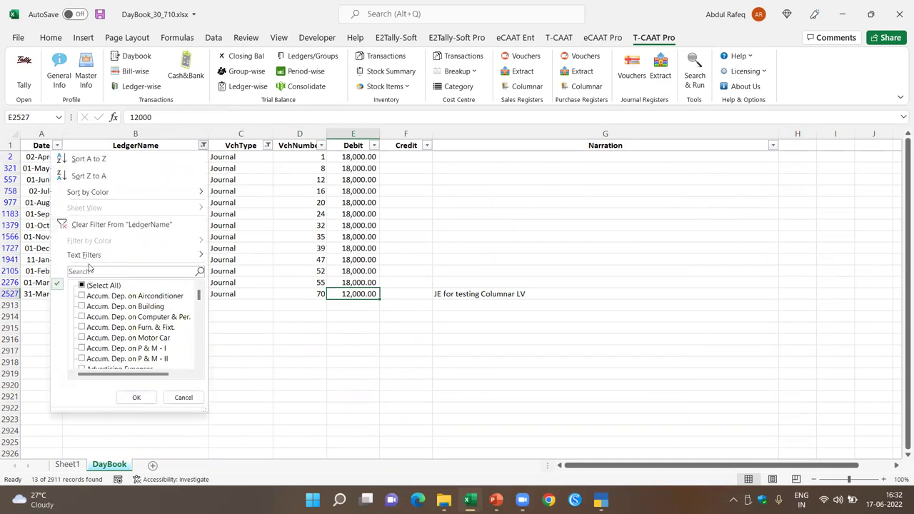
pyautogui.click(93, 272)
pyautogui.write('offic')
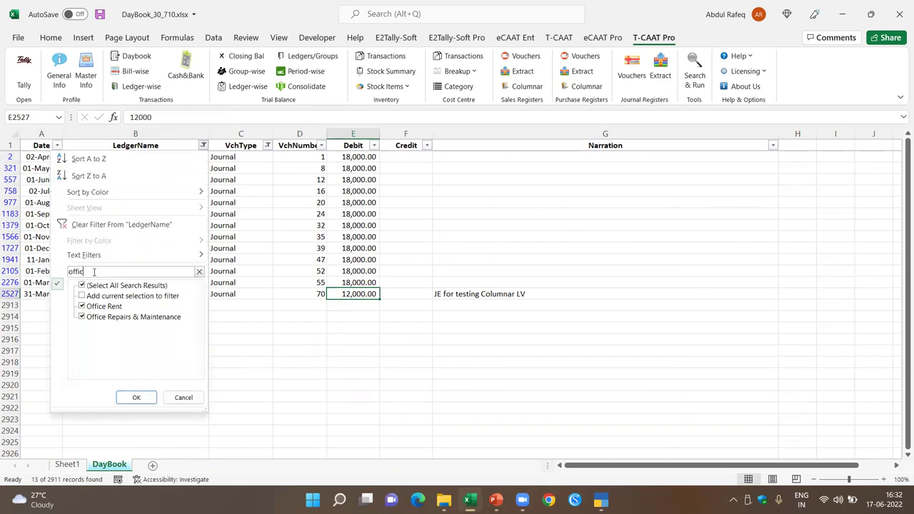
pyautogui.click(82, 319)
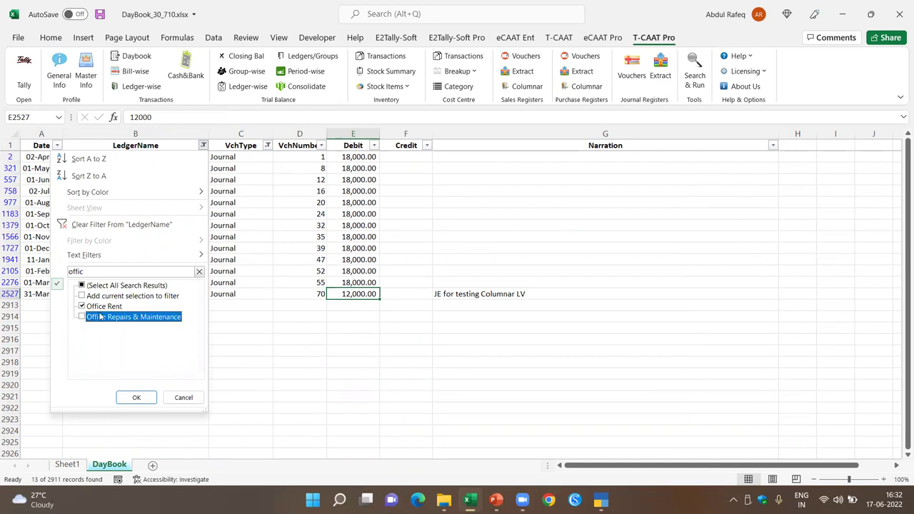
pyautogui.click(136, 397)
# - Compare the April and May 2012 Office Rent entries, checking their debit amounts and narrations
pyautogui.click(366, 224)
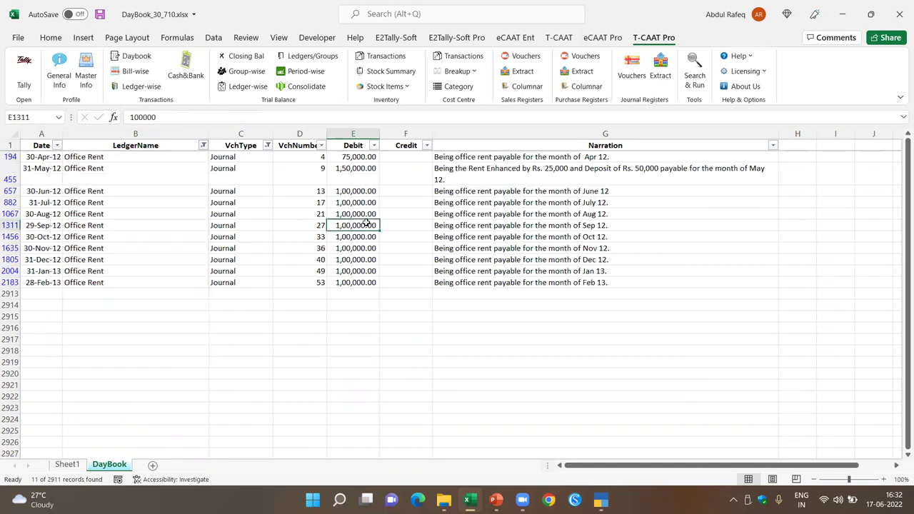
pyautogui.click(361, 158)
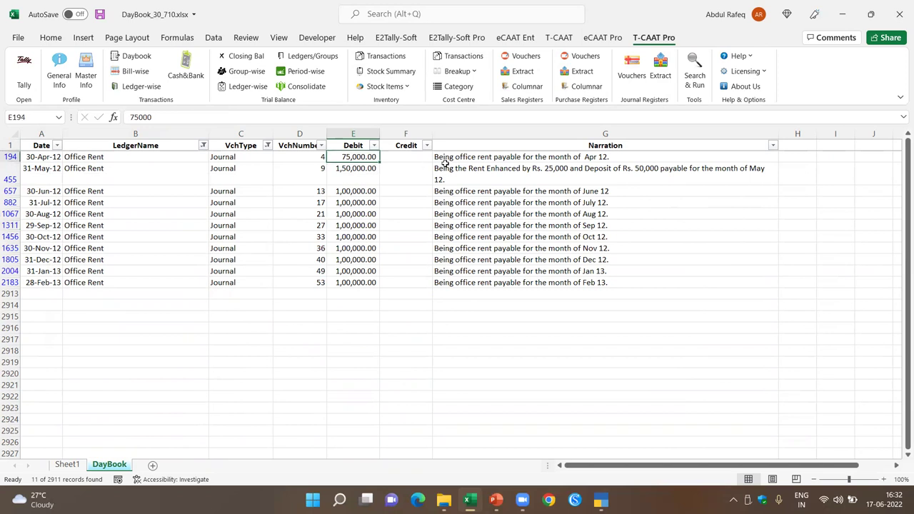
pyautogui.click(445, 158)
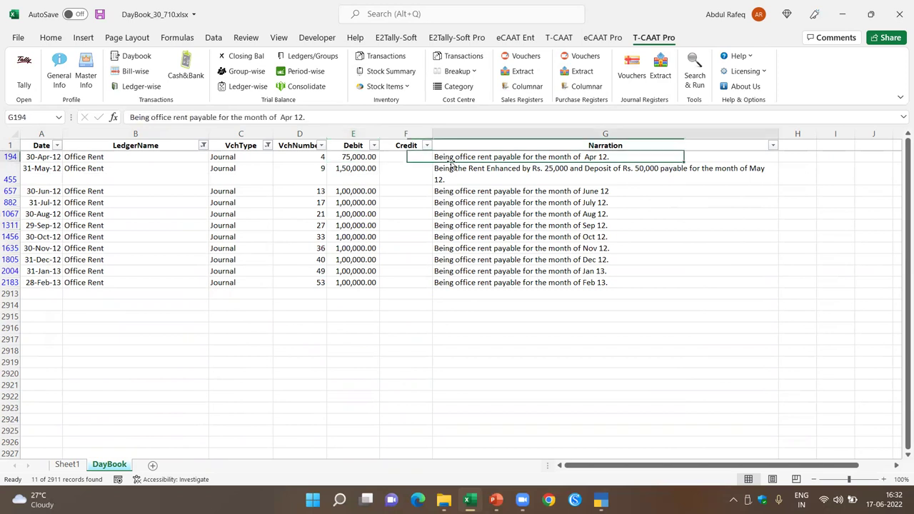
pyautogui.click(346, 176)
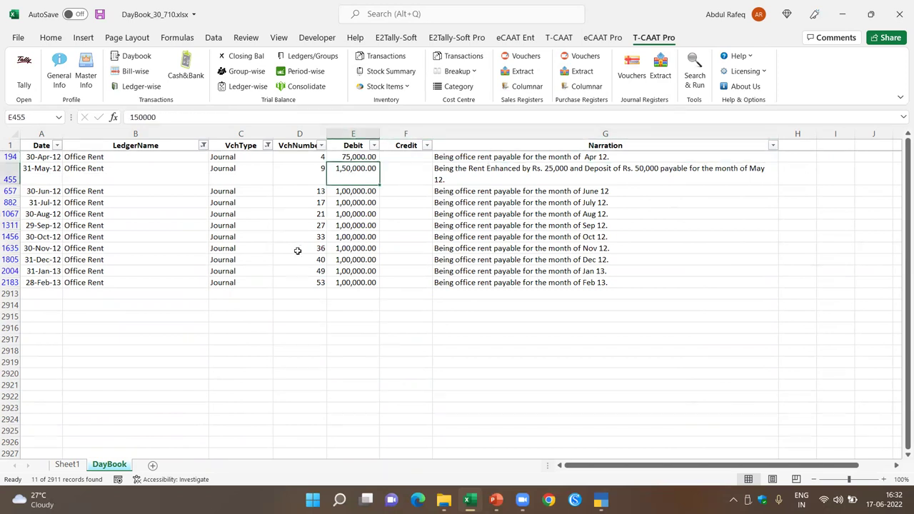
pyautogui.click(476, 176)
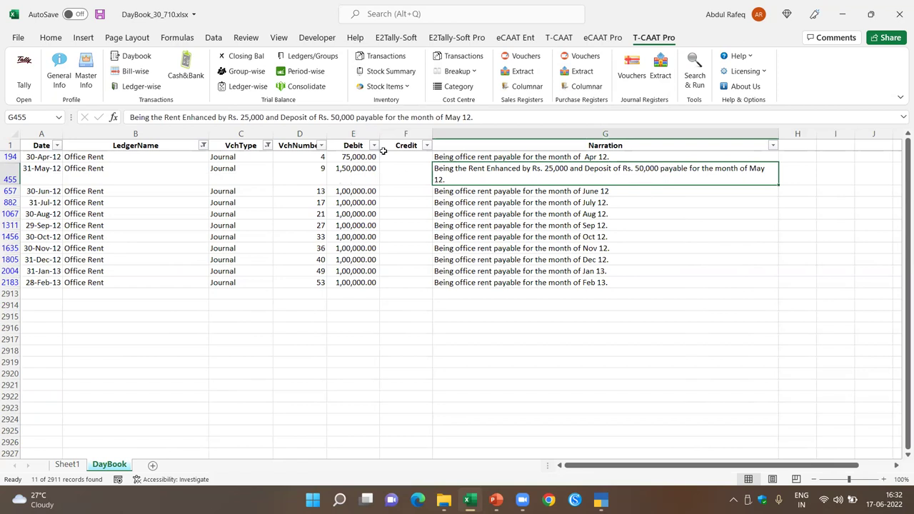
pyautogui.click(141, 179)
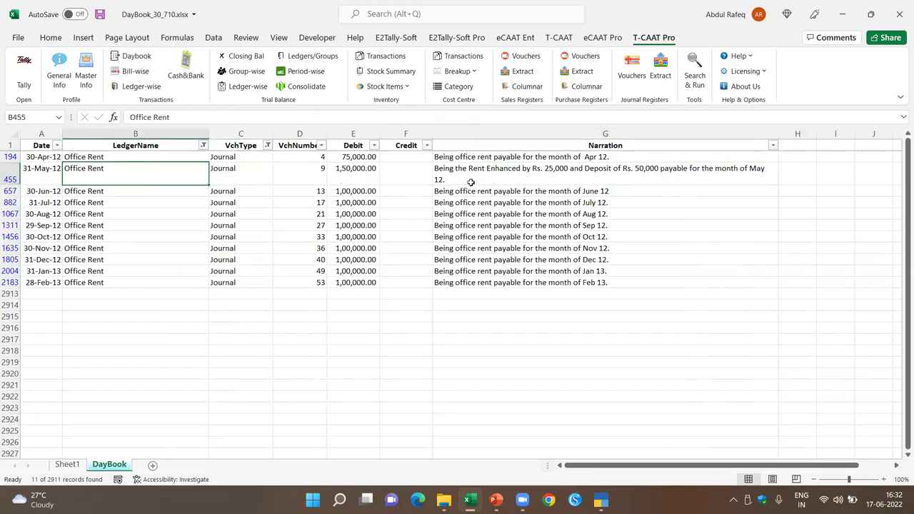
pyautogui.click(348, 171)
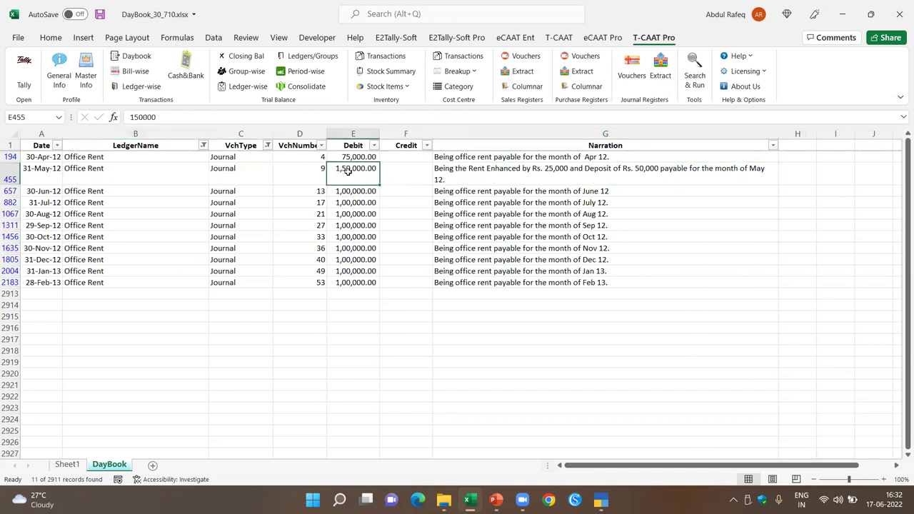
pyautogui.click(789, 173)
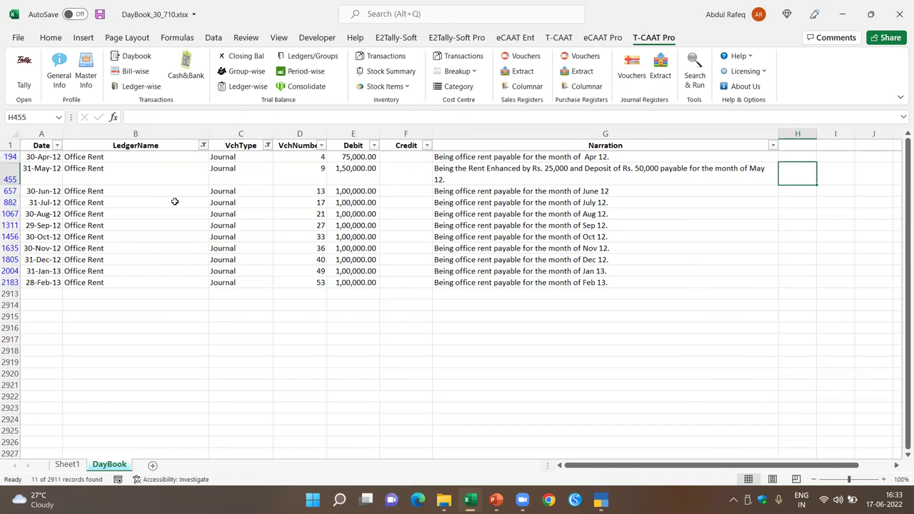
pyautogui.click(355, 171)
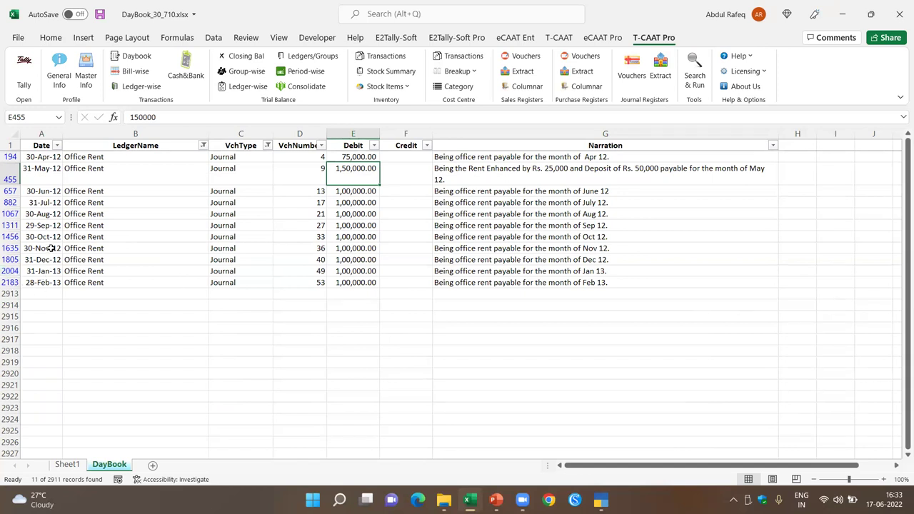
# - Check the last Office Rent entry's date, debit and narration, and look for a March 2013 entry below it
pyautogui.click(43, 283)
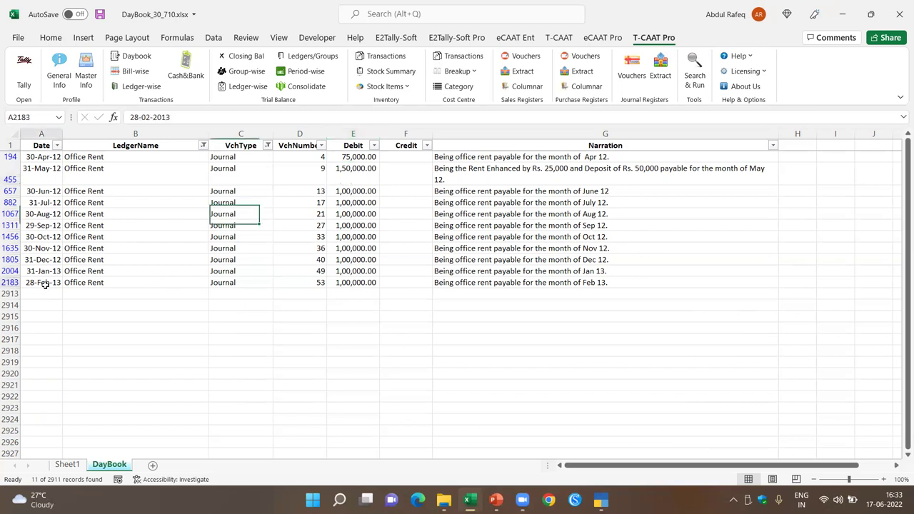
pyautogui.click(348, 283)
pyautogui.click(34, 283)
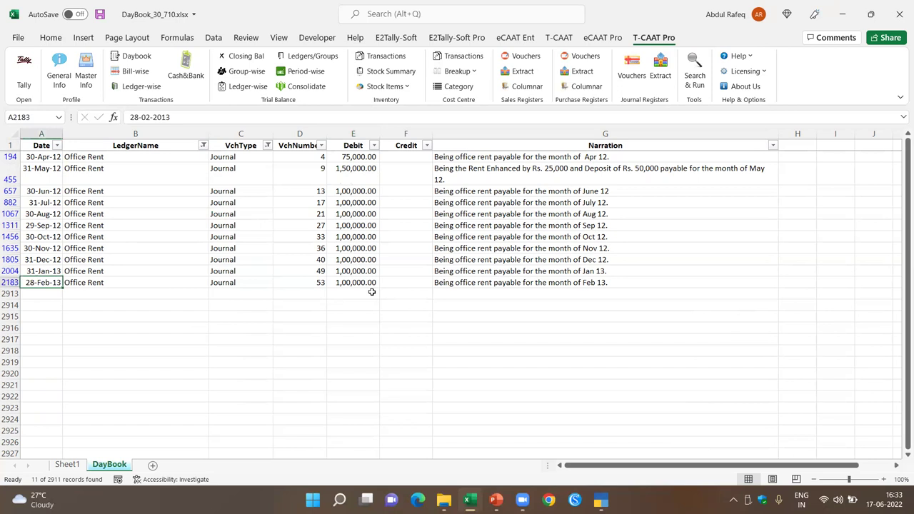
pyautogui.click(50, 293)
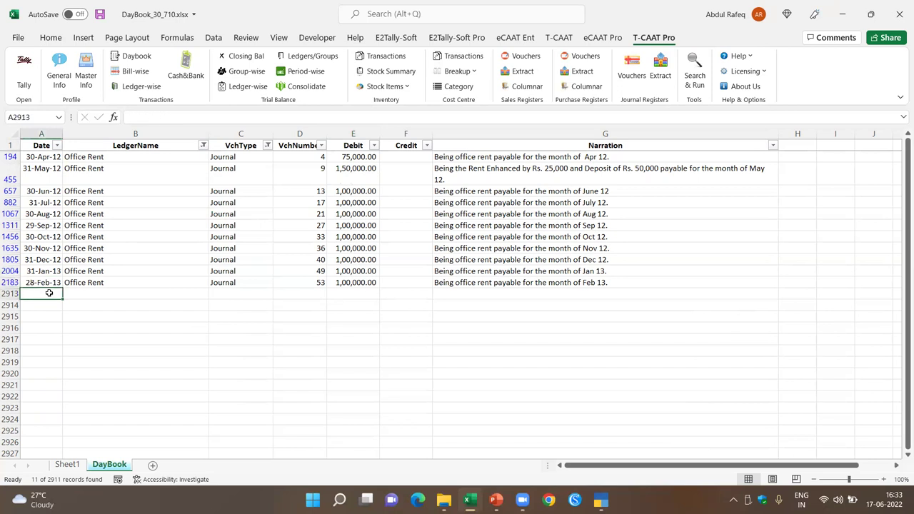
pyautogui.click(86, 284)
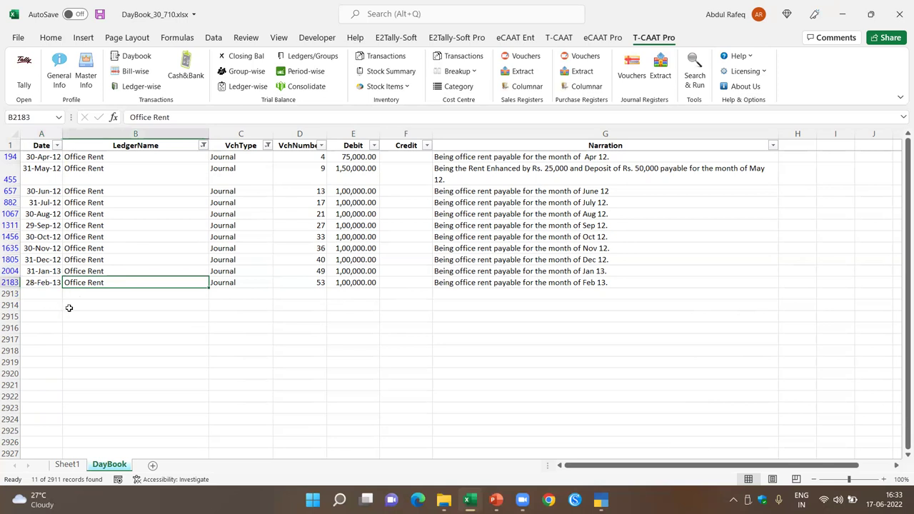
pyautogui.click(547, 284)
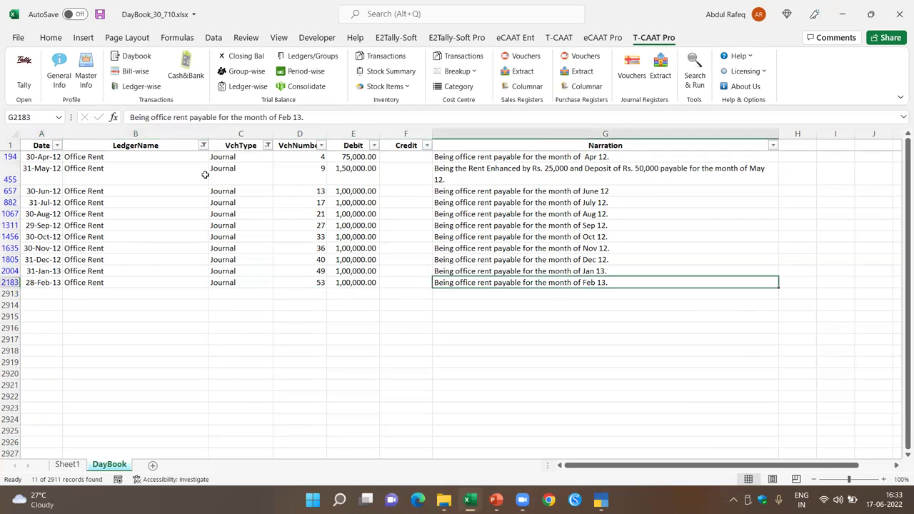
# - Clear all filters from the DayBook sheet
pyautogui.click(203, 146)
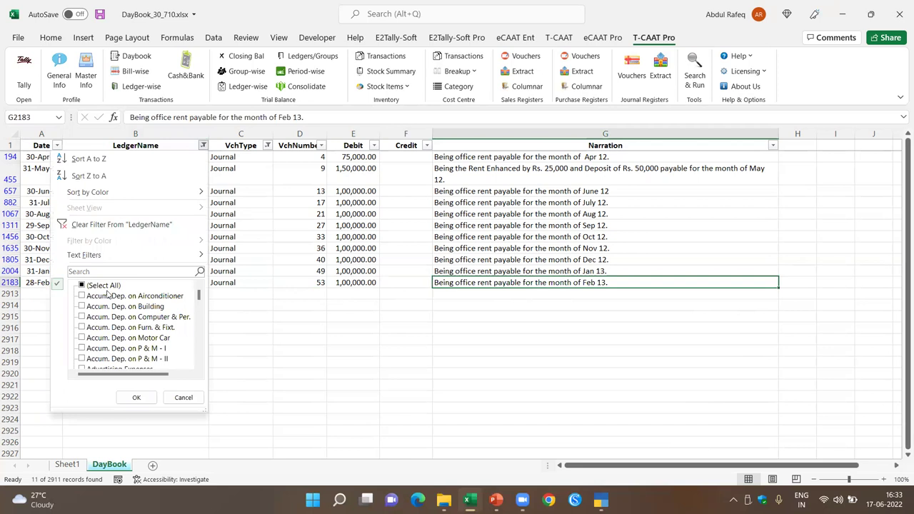
pyautogui.click(180, 397)
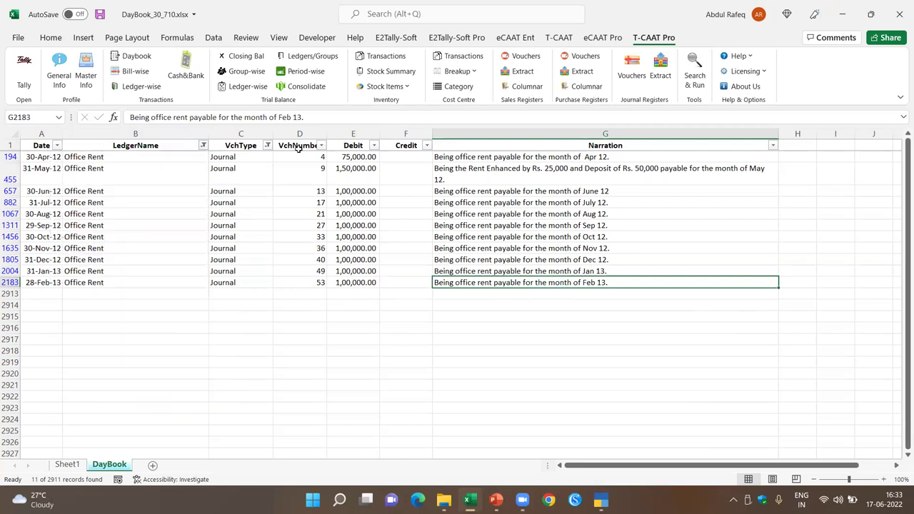
pyautogui.click(214, 37)
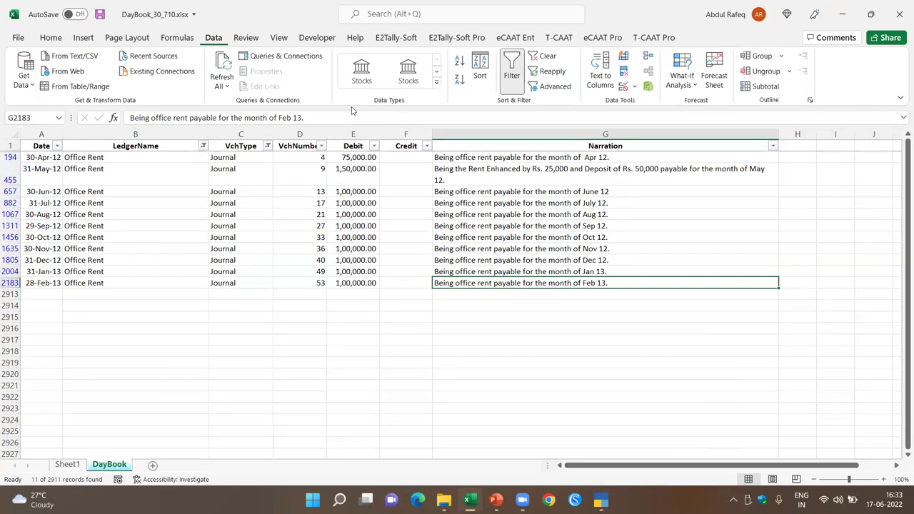
pyautogui.click(548, 56)
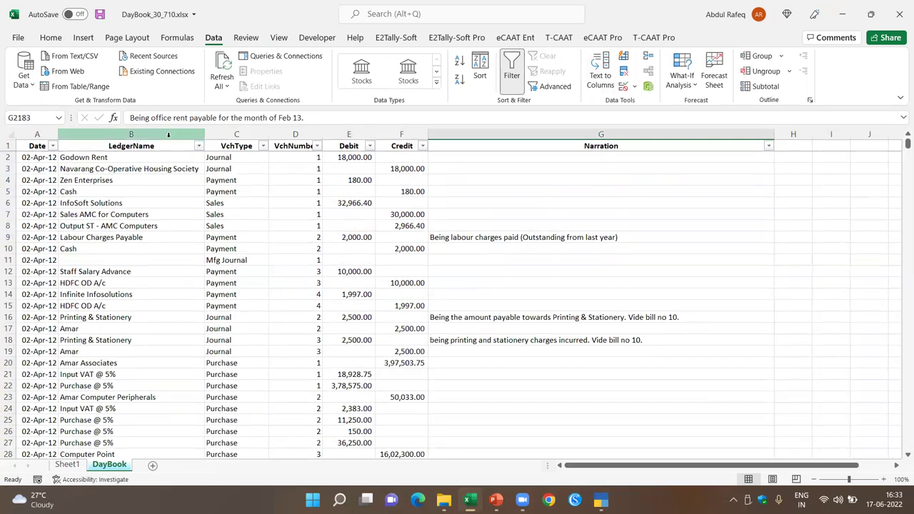
# - Filter the DayBook's LedgerName column to Cash only, leaving out Cash Sales
pyautogui.click(199, 146)
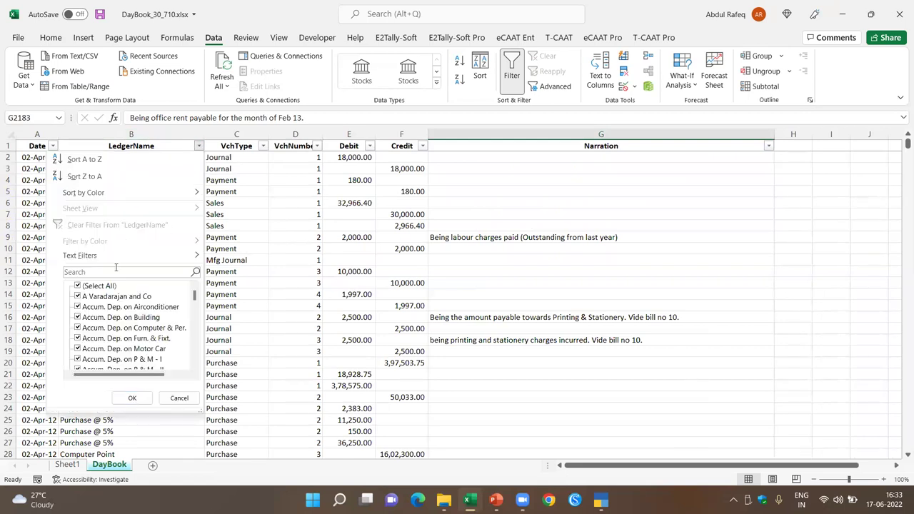
pyautogui.write('cash')
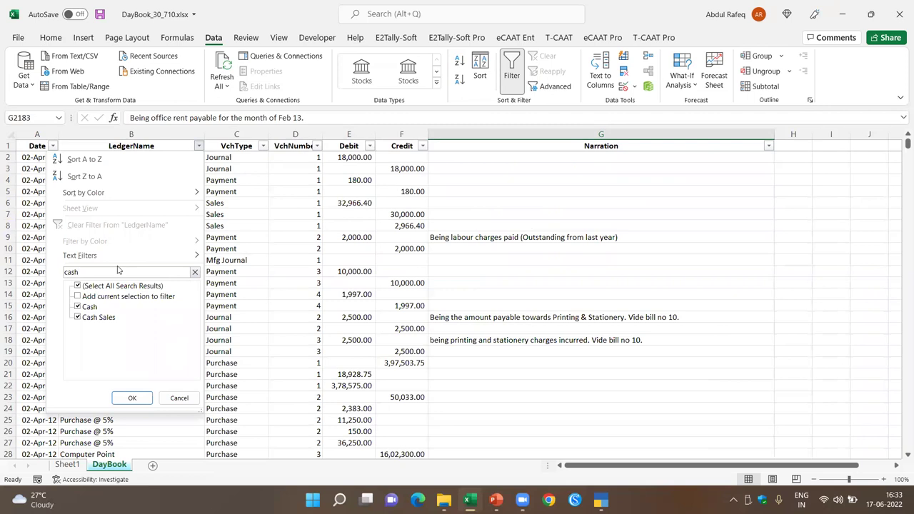
pyautogui.click(87, 320)
pyautogui.click(120, 396)
pyautogui.click(220, 226)
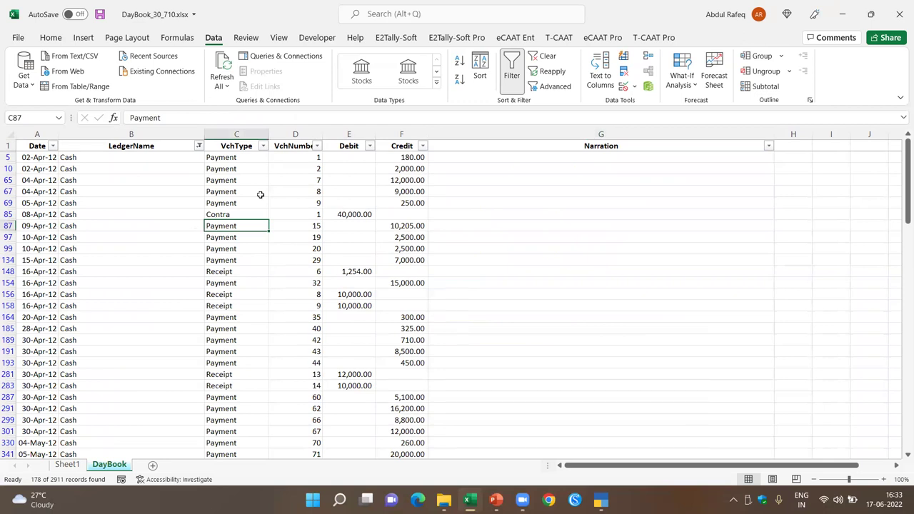
# - Sort the filtered Cash entries by Debit from largest to smallest
pyautogui.click(222, 162)
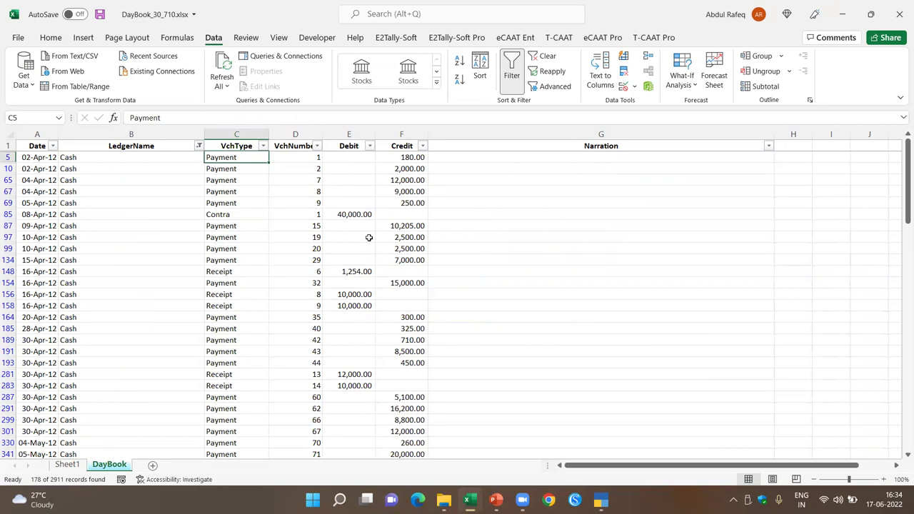
pyautogui.click(348, 159)
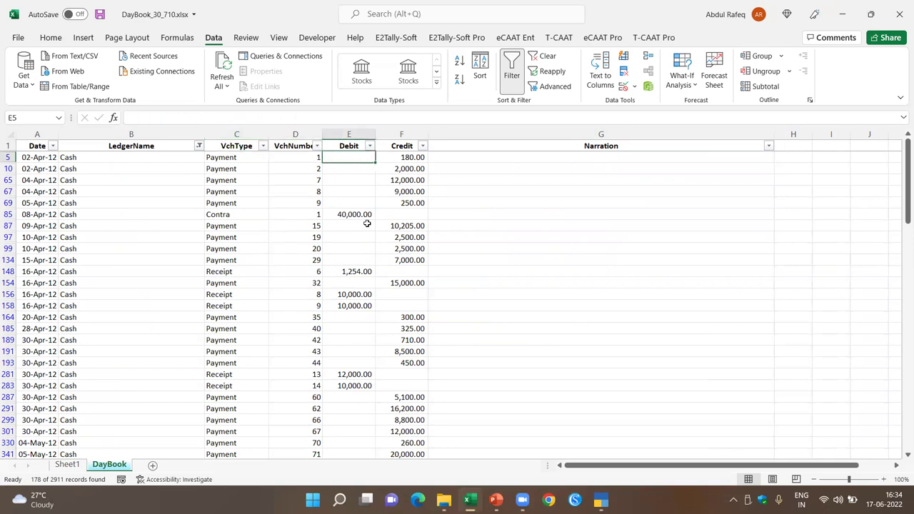
pyautogui.click(461, 82)
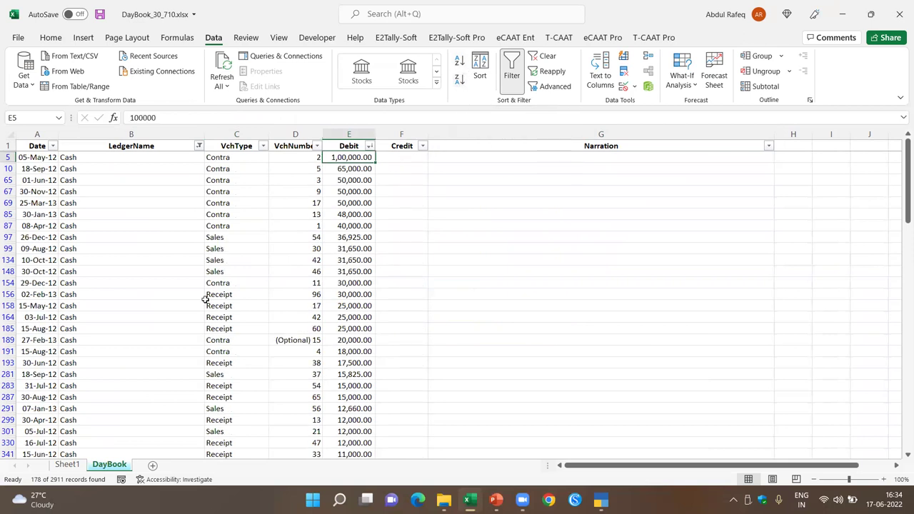
# - Examine the voucher types, voucher numbers and debit amounts of the largest Cash debit entries
pyautogui.click(228, 159)
pyautogui.click(352, 157)
pyautogui.click(345, 170)
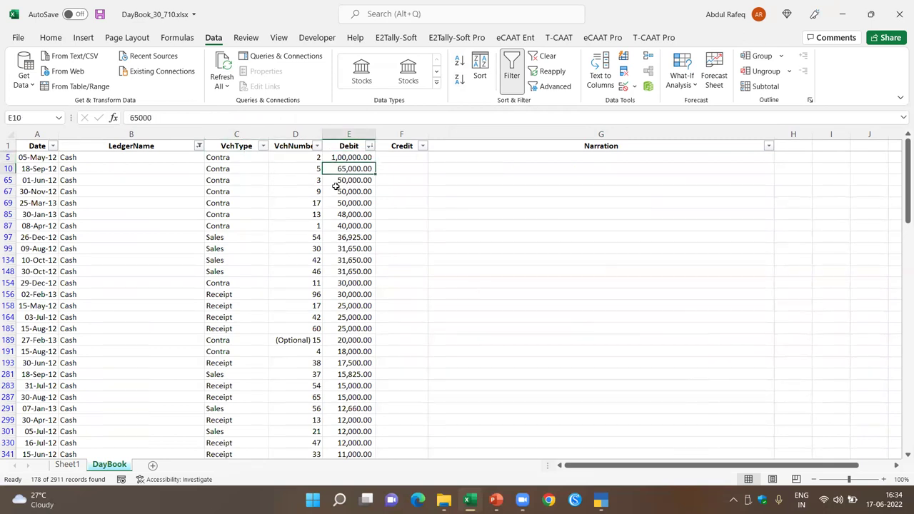
pyautogui.click(232, 184)
pyautogui.click(216, 237)
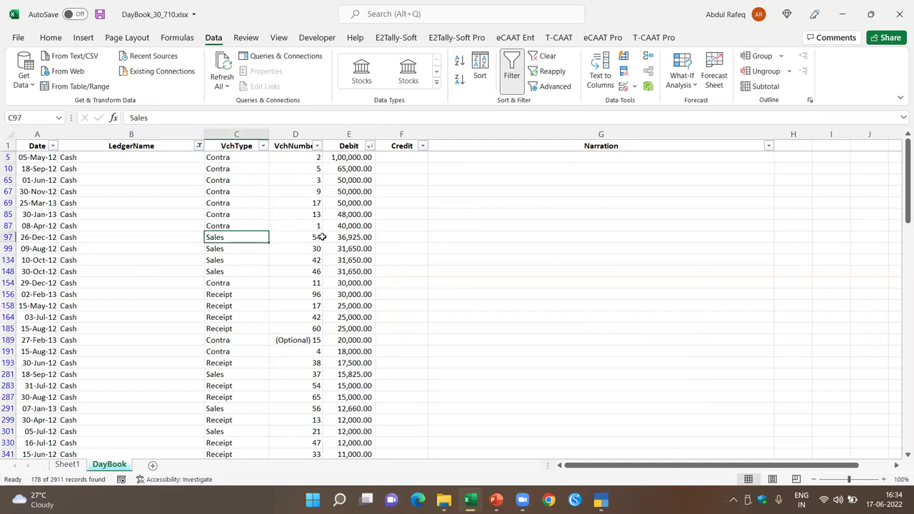
pyautogui.click(348, 237)
pyautogui.click(346, 250)
pyautogui.click(255, 262)
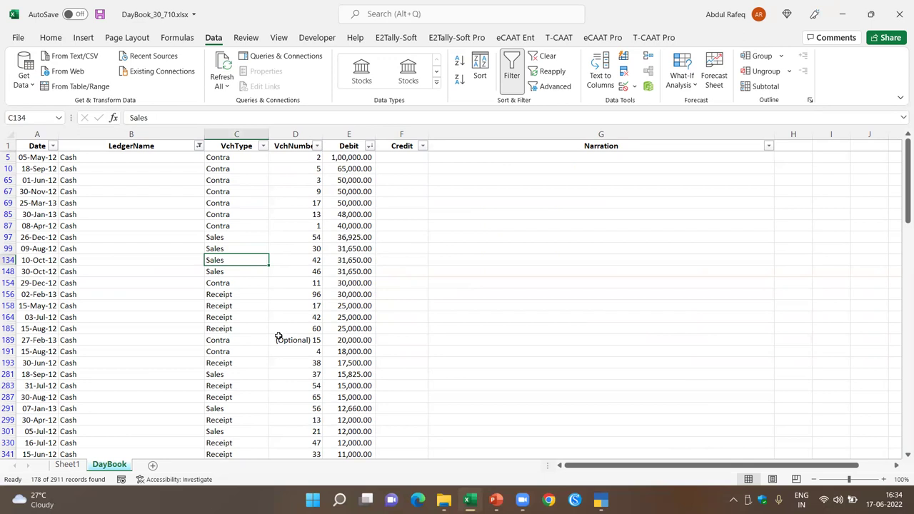
pyautogui.click(209, 341)
pyautogui.scroll(-1, 236, 343)
pyautogui.click(232, 341)
pyautogui.scroll(1, 260, 271)
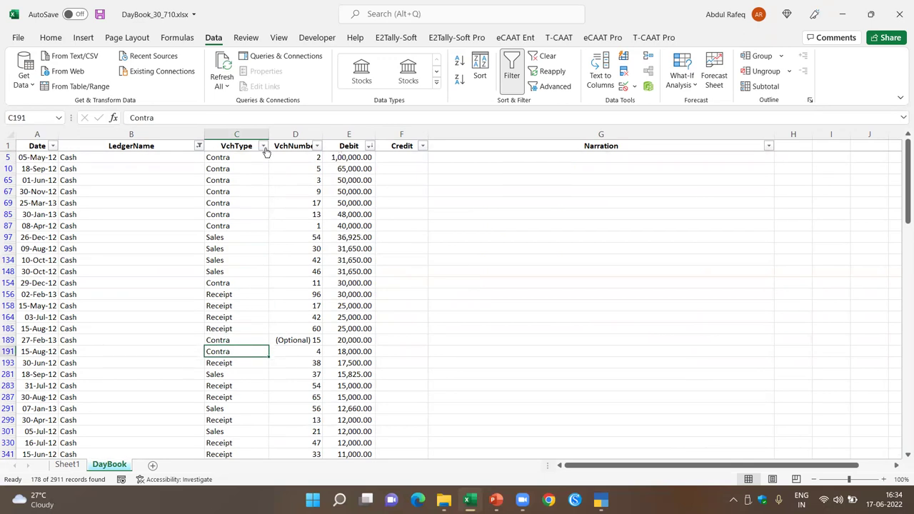
# - Filter the Cash entries' VchType column to Payment only
pyautogui.click(264, 146)
pyautogui.click(160, 287)
pyautogui.click(152, 307)
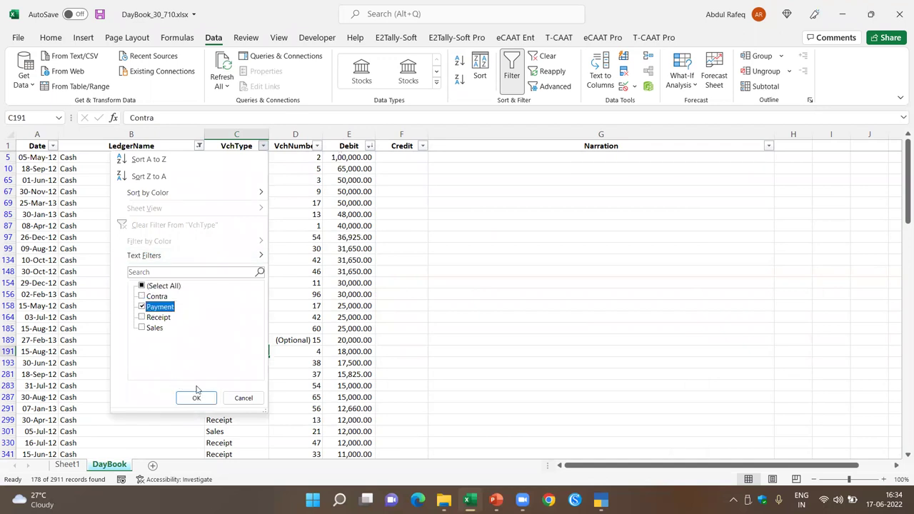
pyautogui.click(196, 398)
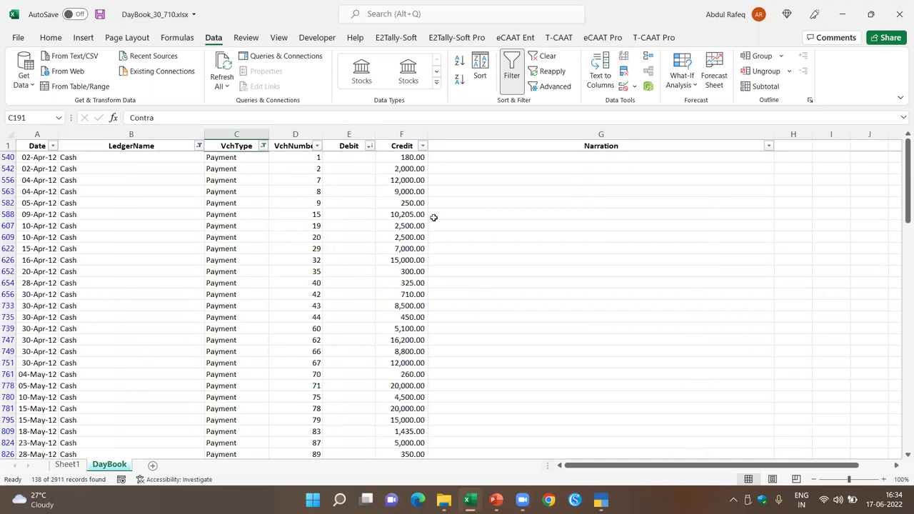
# - Sort the cash payments by Credit from largest to smallest
pyautogui.click(413, 158)
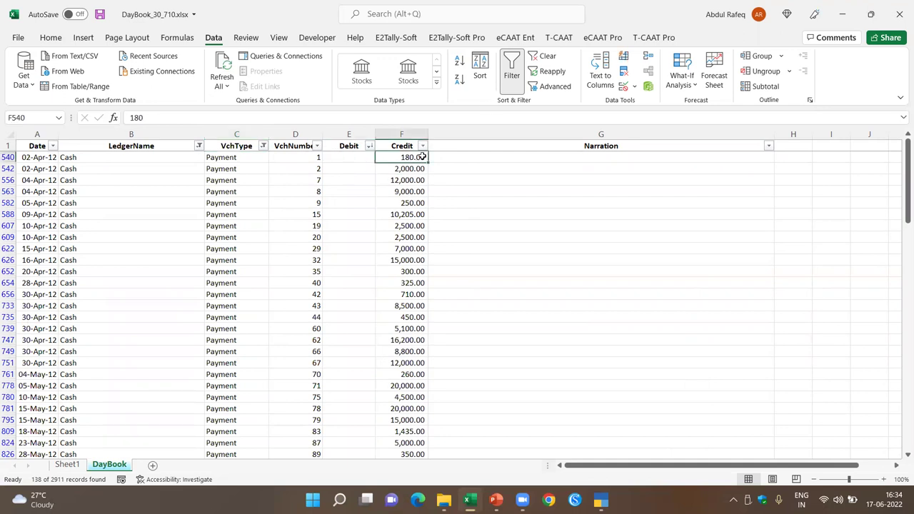
pyautogui.click(460, 80)
pyautogui.click(103, 157)
pyautogui.click(418, 157)
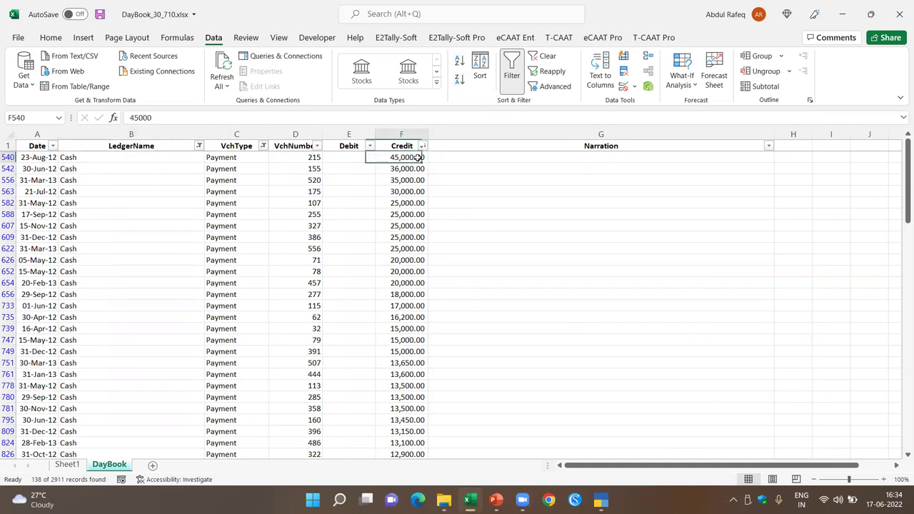
# - Review the highest cash payments, checking their dates, credit amounts and narrations down to the 25,000 entries
pyautogui.click(491, 162)
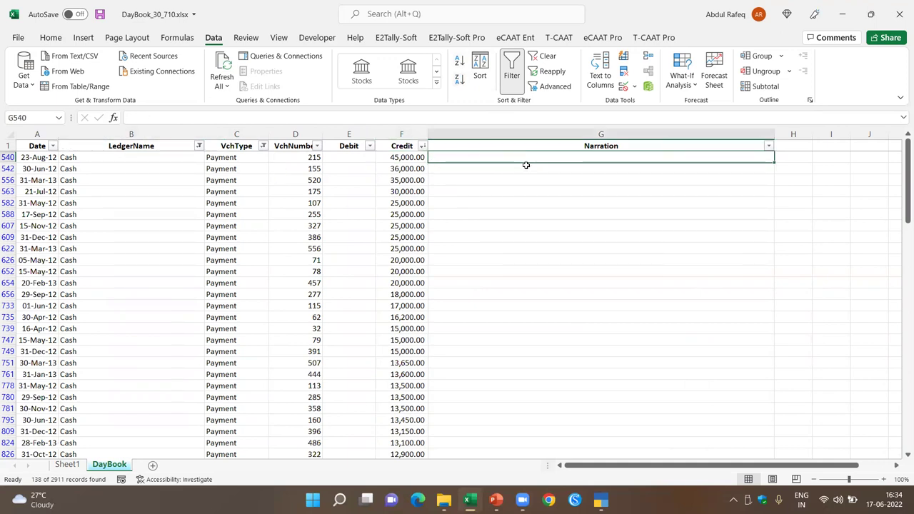
pyautogui.click(102, 171)
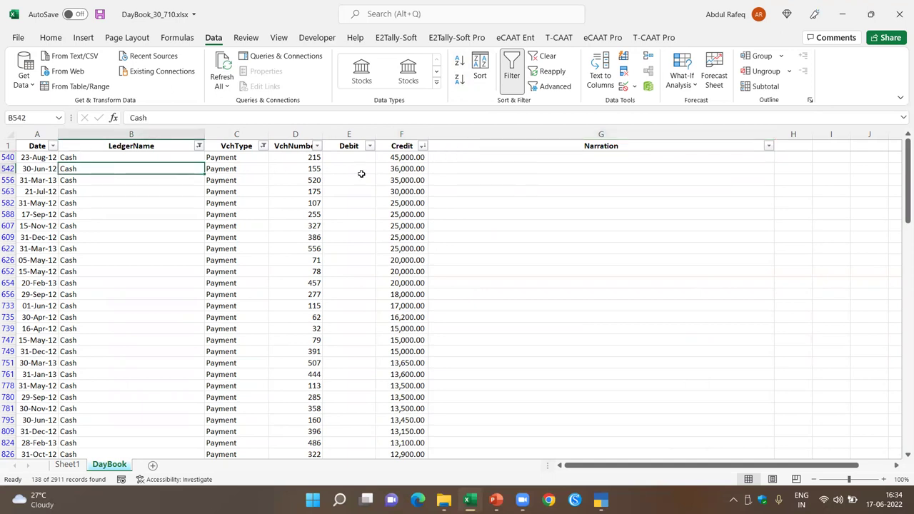
pyautogui.click(407, 175)
pyautogui.moveTo(403, 154); pyautogui.dragTo(403, 250)
pyautogui.moveTo(36, 155); pyautogui.dragTo(403, 249)
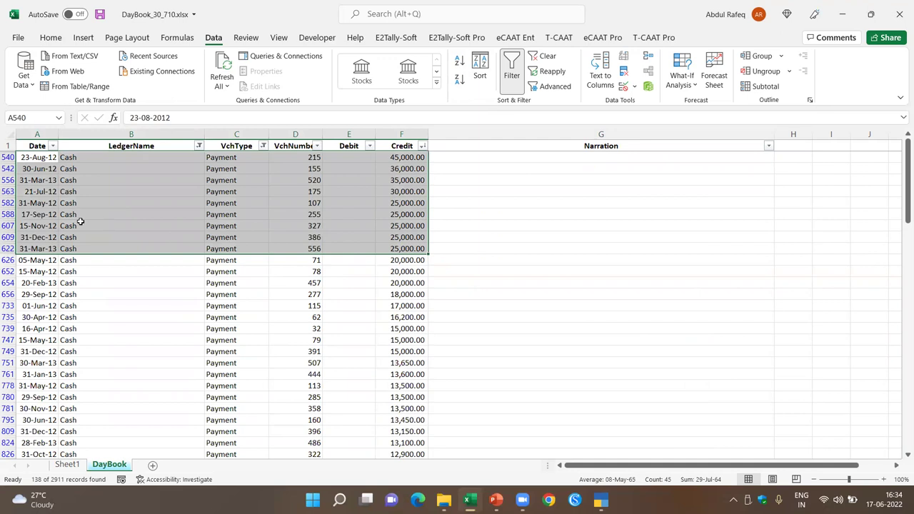
pyautogui.click(102, 180)
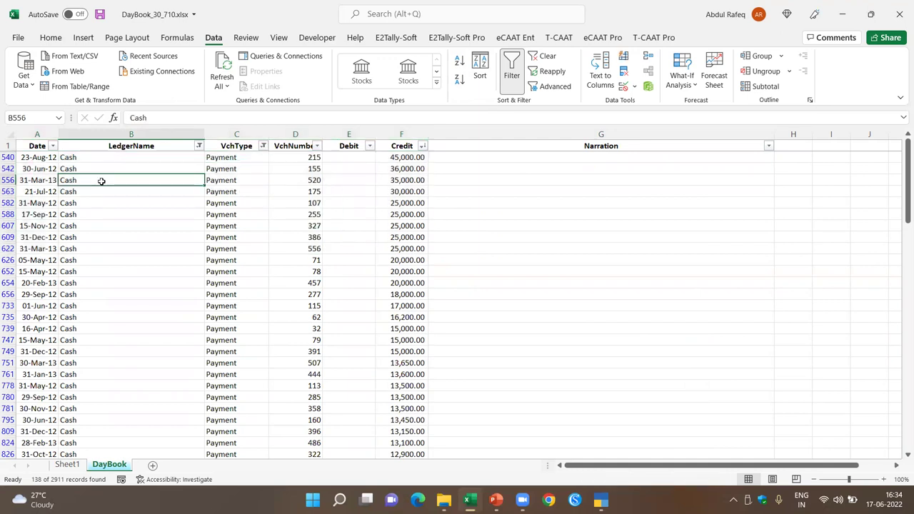
pyautogui.click(95, 157)
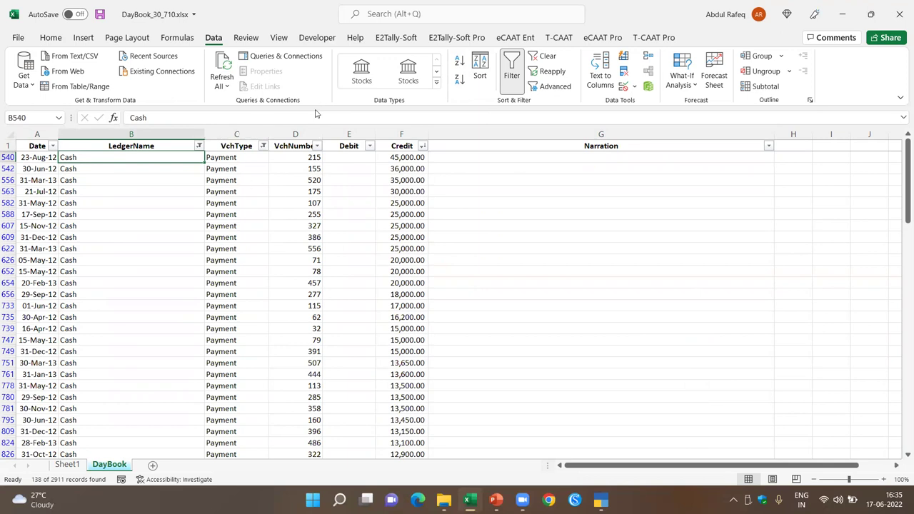
# - Remove the Cash ledger and Payment voucher filters so the DayBook sheet shows all transactions
pyautogui.click(546, 56)
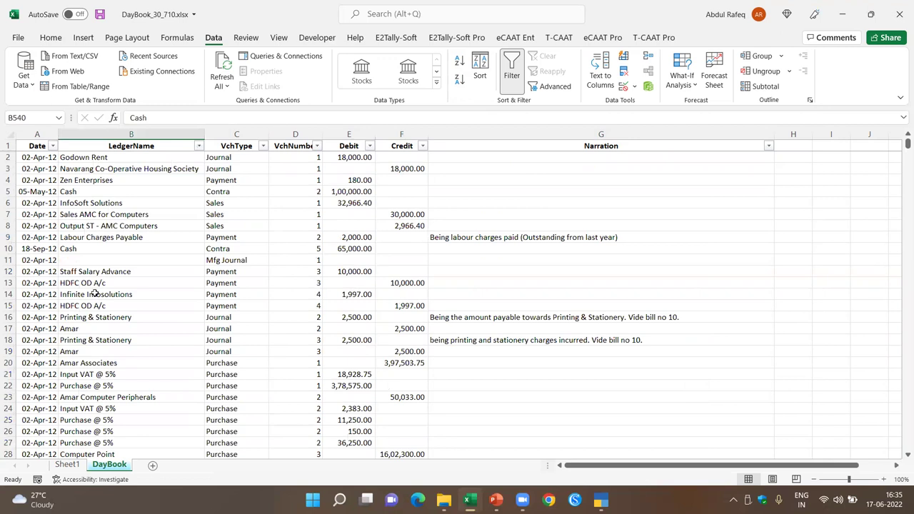
pyautogui.click(116, 229)
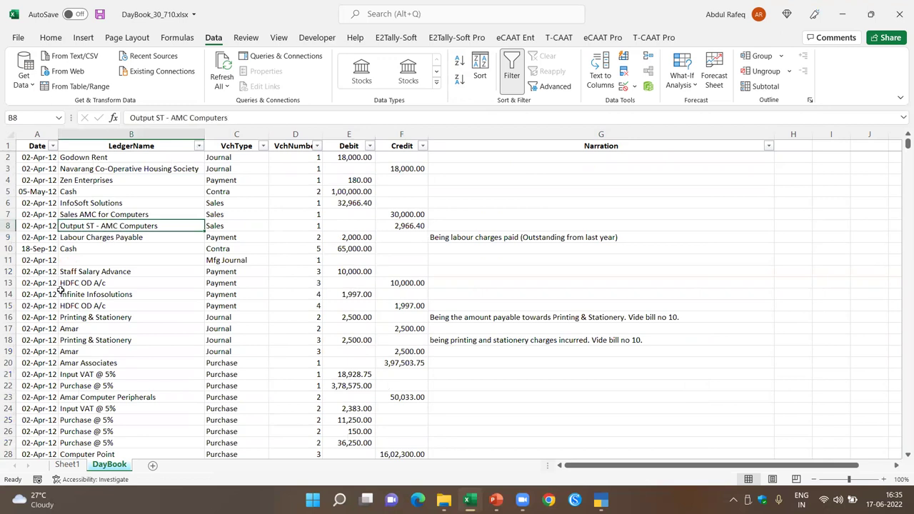
pyautogui.click(84, 180)
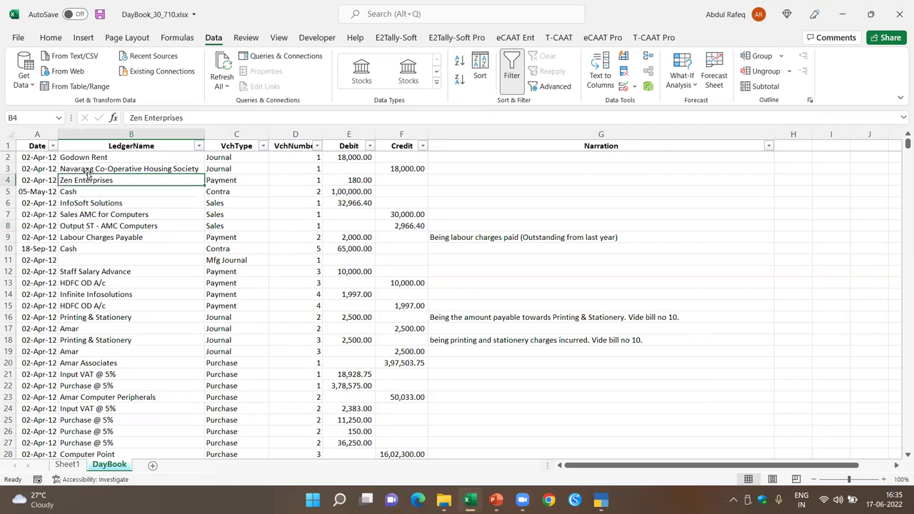
# - Create a PivotTable from the DayBook data on a new worksheet
pyautogui.click(28, 158)
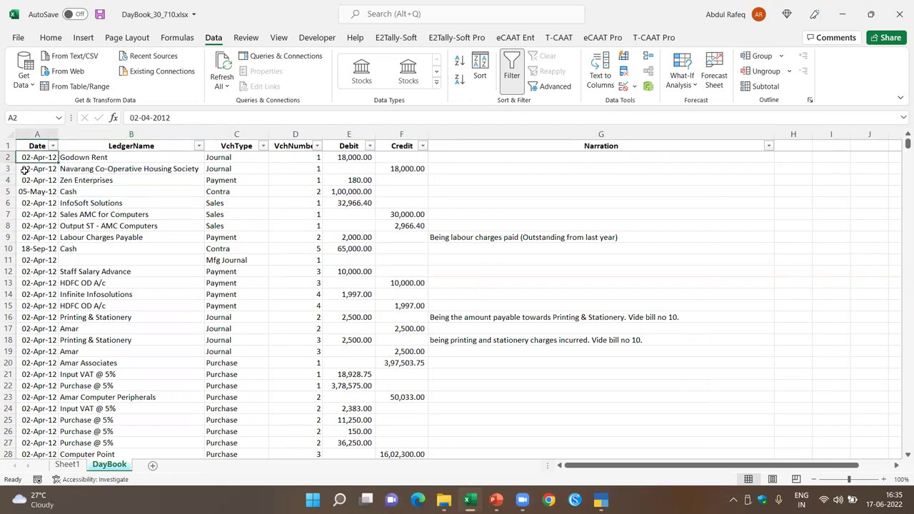
pyautogui.click(83, 37)
pyautogui.click(39, 64)
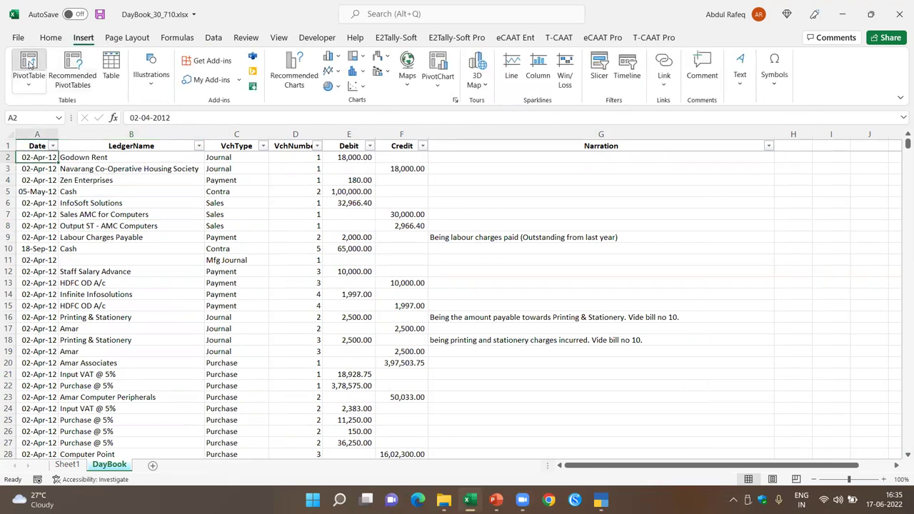
pyautogui.click(437, 198)
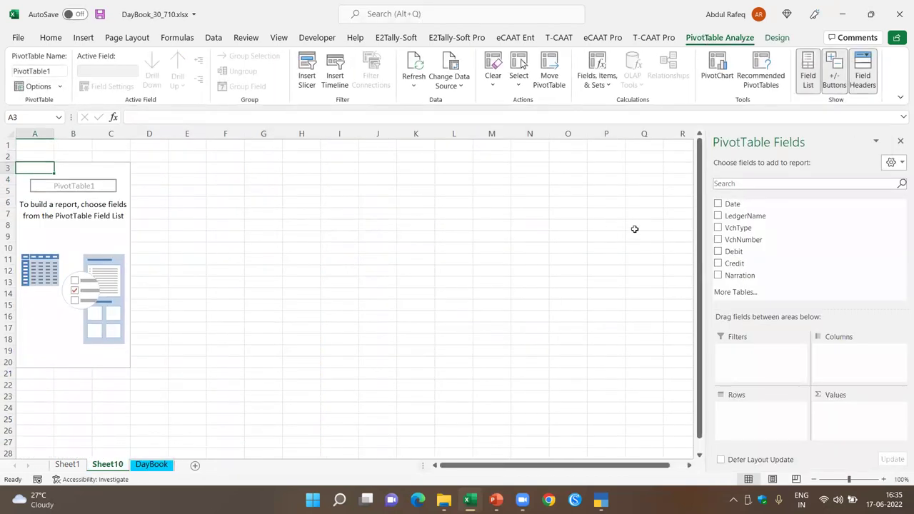
# - Put LedgerName in the PivotTable's rows and add the sums of Debit and Credit as values
pyautogui.click(719, 216)
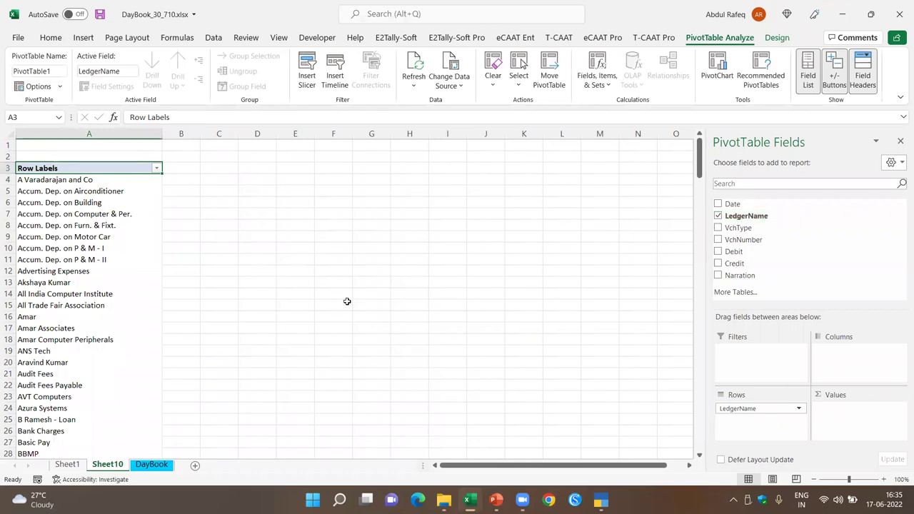
pyautogui.click(718, 255)
pyautogui.click(719, 264)
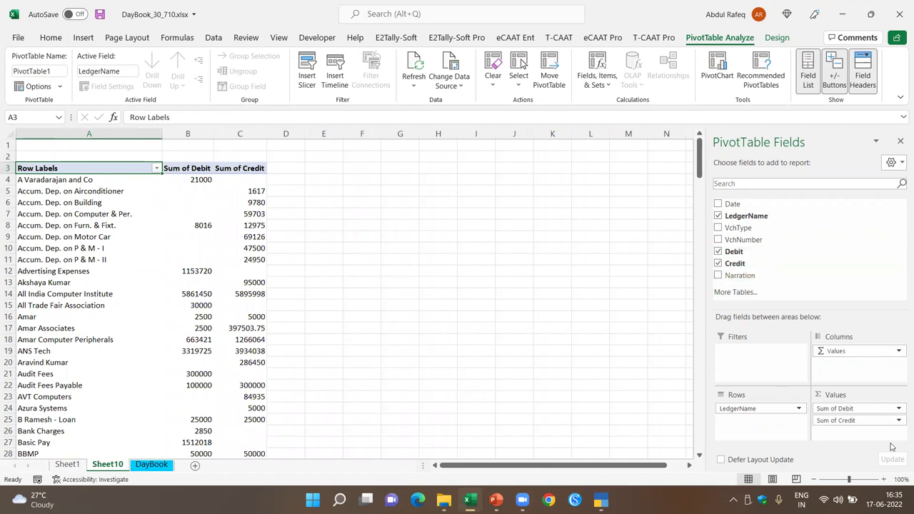
# - Look through the PivotTable's debit and credit totals for each ledger
pyautogui.scroll(-6, 205, 346)
pyautogui.scroll(-19, 214, 316)
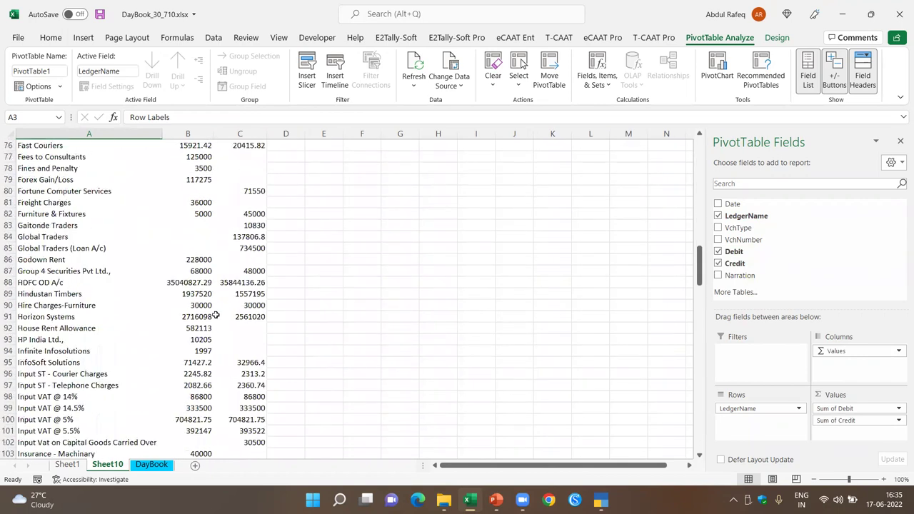
pyautogui.scroll(-3, 215, 316)
pyautogui.scroll(-18, 215, 316)
pyautogui.scroll(-16, 215, 316)
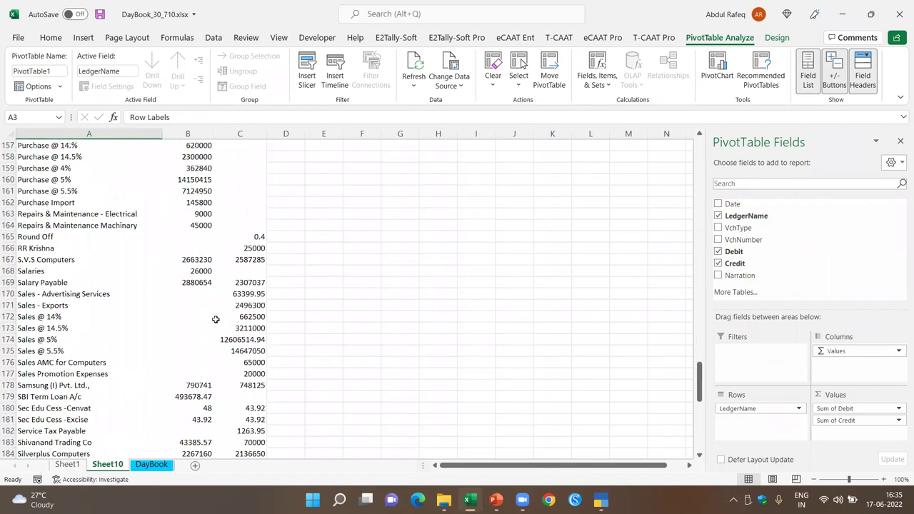
pyautogui.scroll(20, 225, 318)
pyautogui.scroll(20, 226, 318)
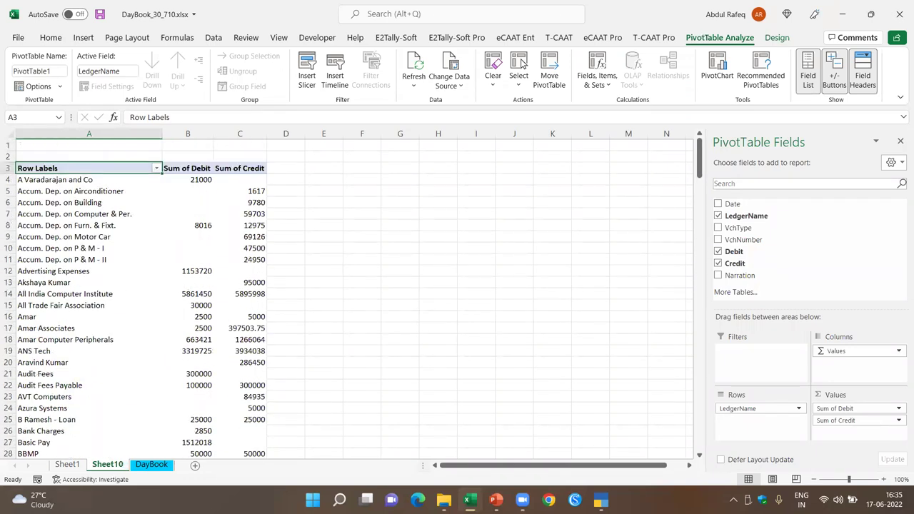
pyautogui.moveTo(164, 314)
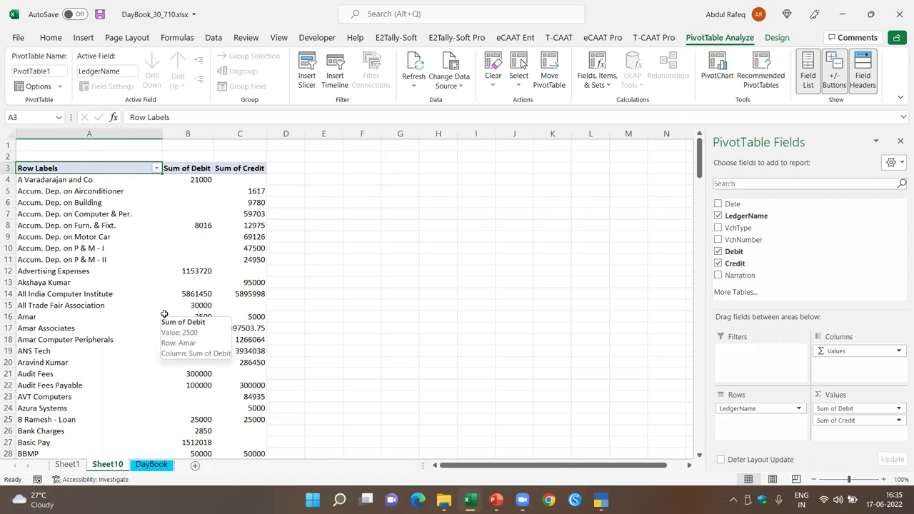
# - Filter the DayBook sheet's VchType column to show only Receipt vouchers
pyautogui.click(151, 464)
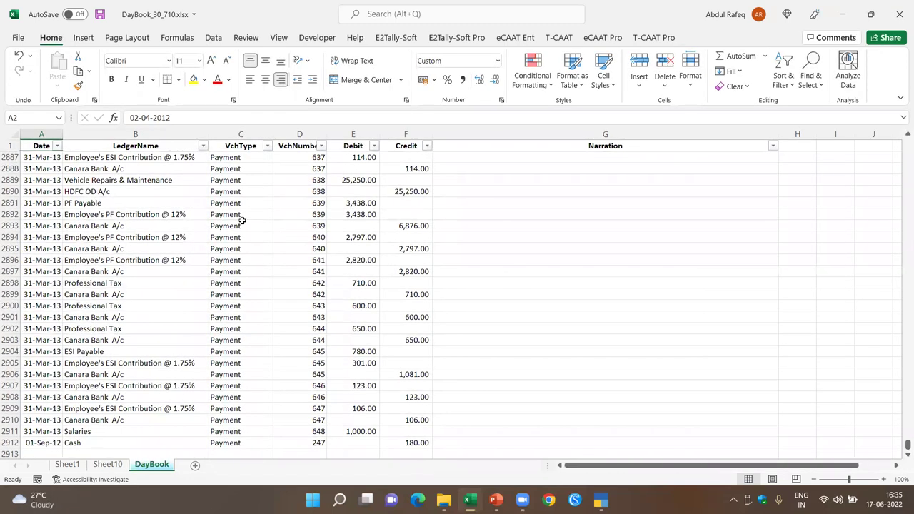
pyautogui.scroll(20, 274, 154)
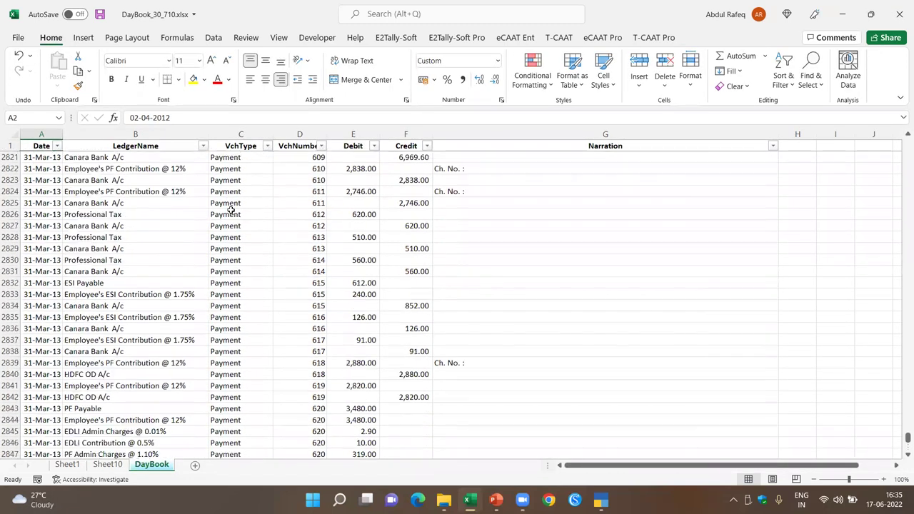
pyautogui.hotkey('ctrl', 'Home')
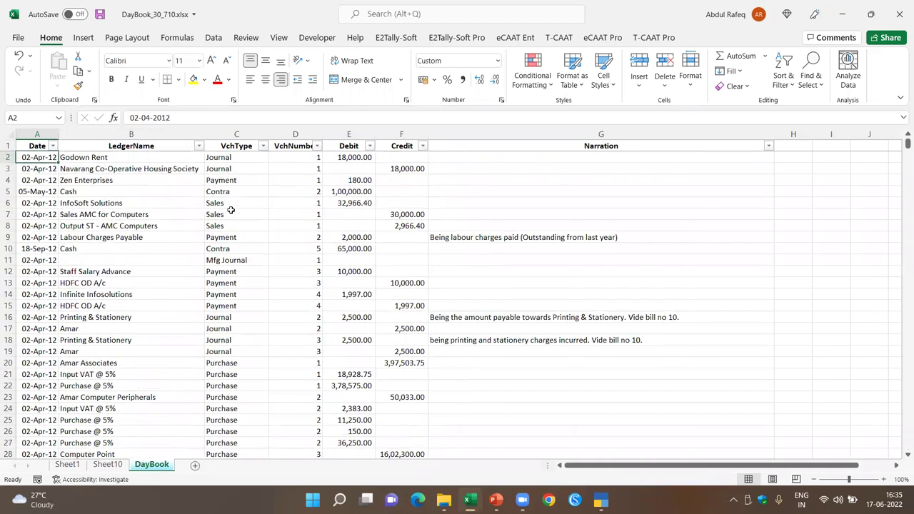
pyautogui.click(262, 147)
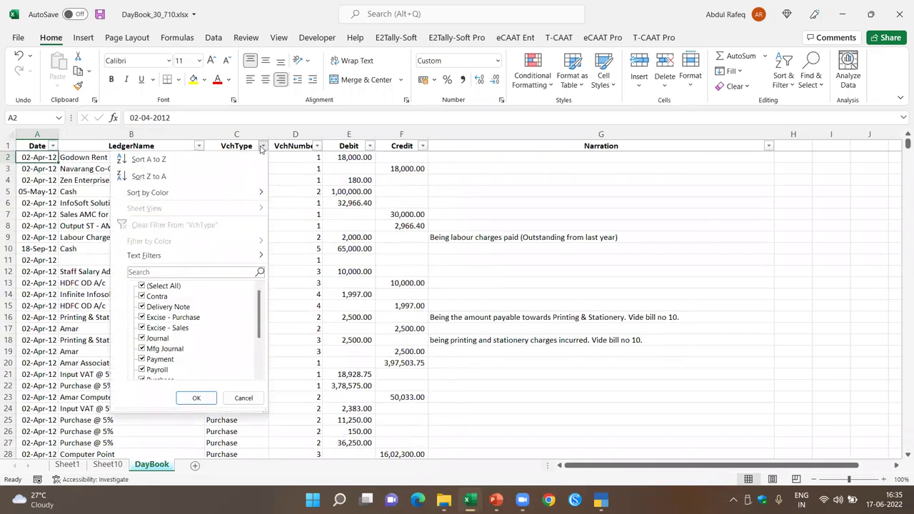
pyautogui.click(144, 285)
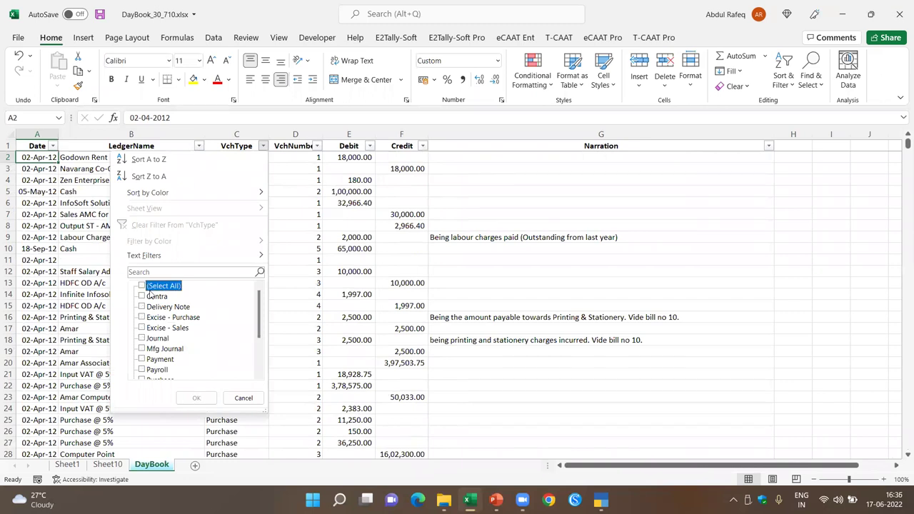
pyautogui.scroll(-1, 203, 342)
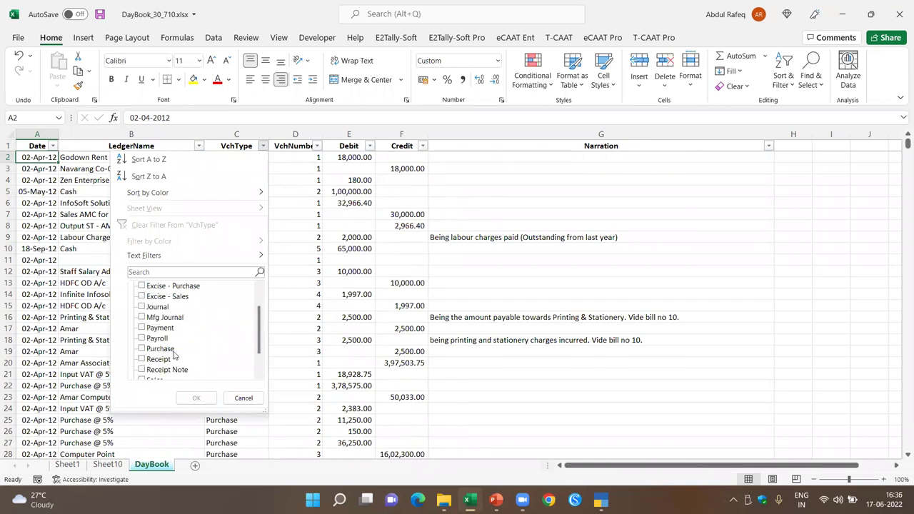
pyautogui.click(147, 360)
pyautogui.click(197, 398)
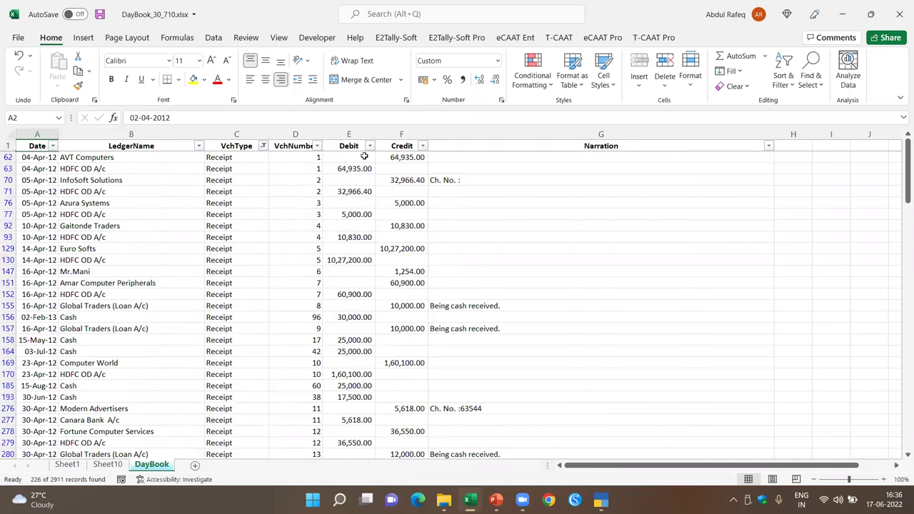
# - Sort the receipts by Debit from largest to smallest and look through the sorted entries
pyautogui.click(341, 159)
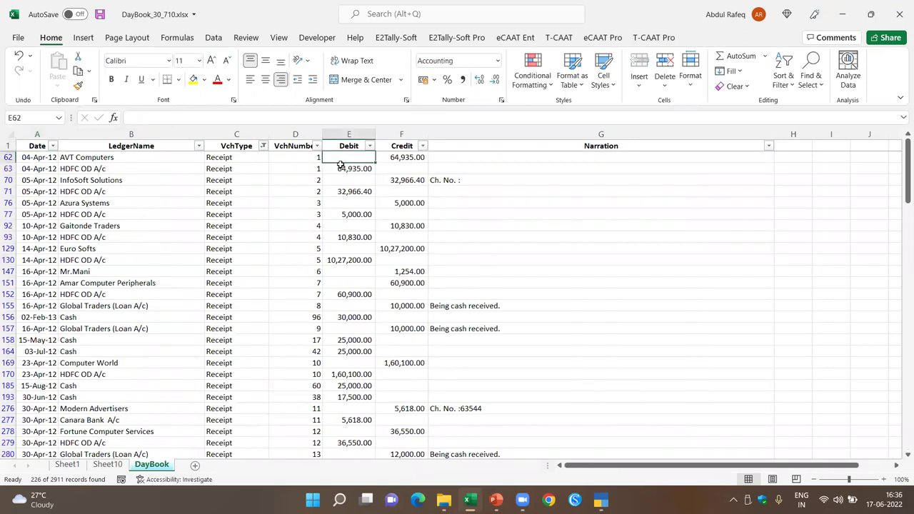
pyautogui.click(215, 39)
pyautogui.click(461, 63)
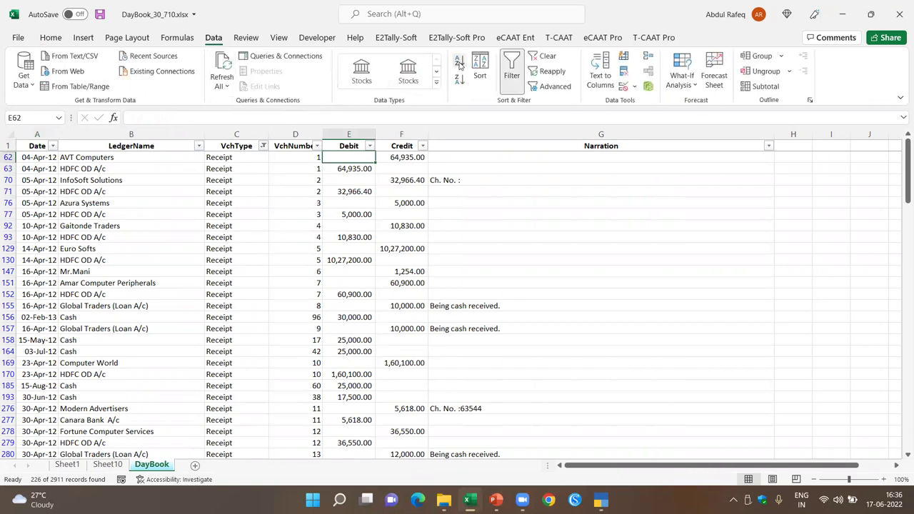
pyautogui.click(459, 81)
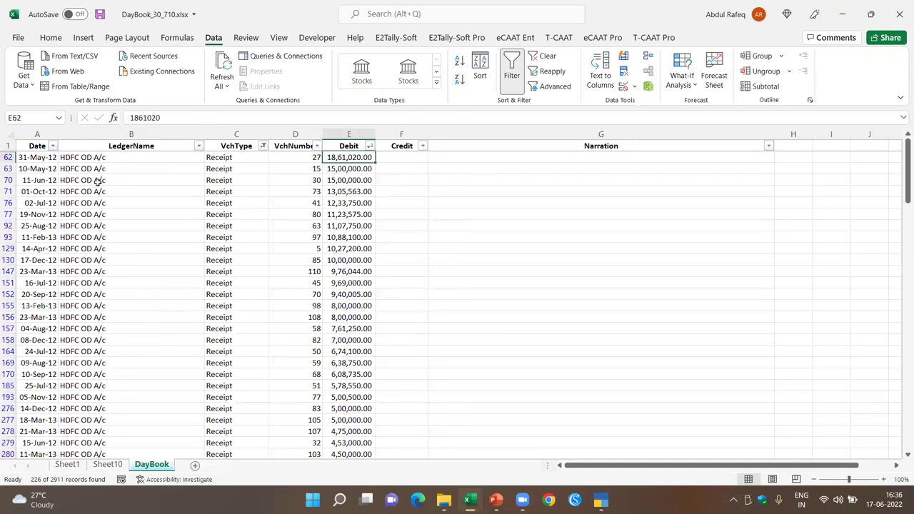
pyautogui.scroll(-6, 232, 200)
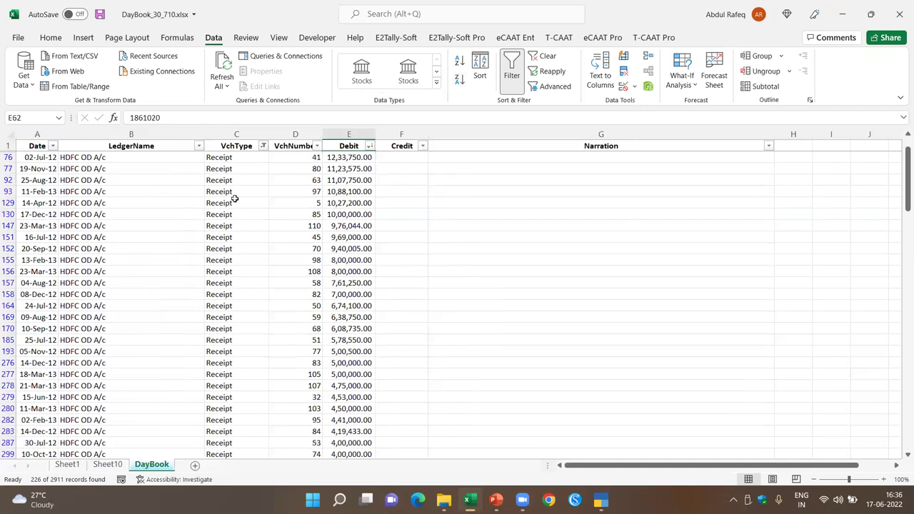
pyautogui.scroll(-5, 233, 199)
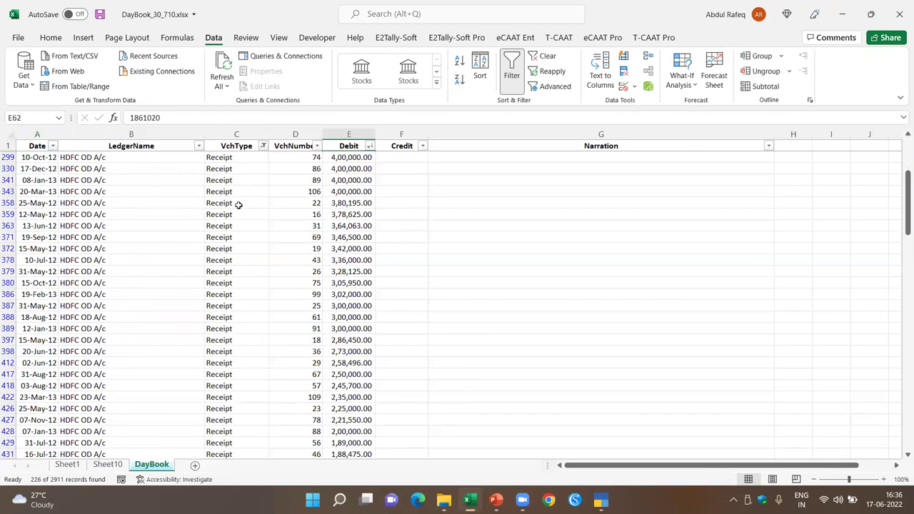
pyautogui.scroll(5, 236, 207)
pyautogui.scroll(6, 236, 207)
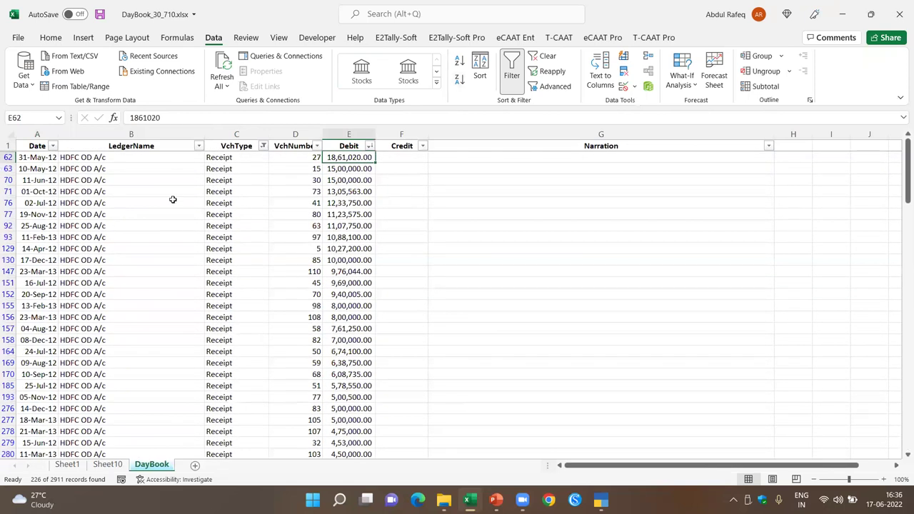
# - Exclude the HDFC OD A/c ledger from the filtered receipts by LedgerName
pyautogui.click(199, 146)
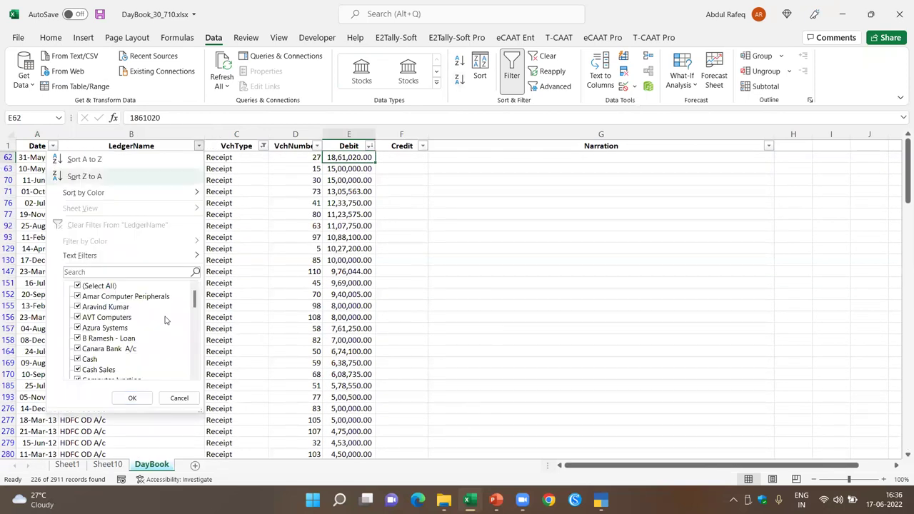
pyautogui.scroll(-2, 126, 366)
pyautogui.scroll(-3, 126, 366)
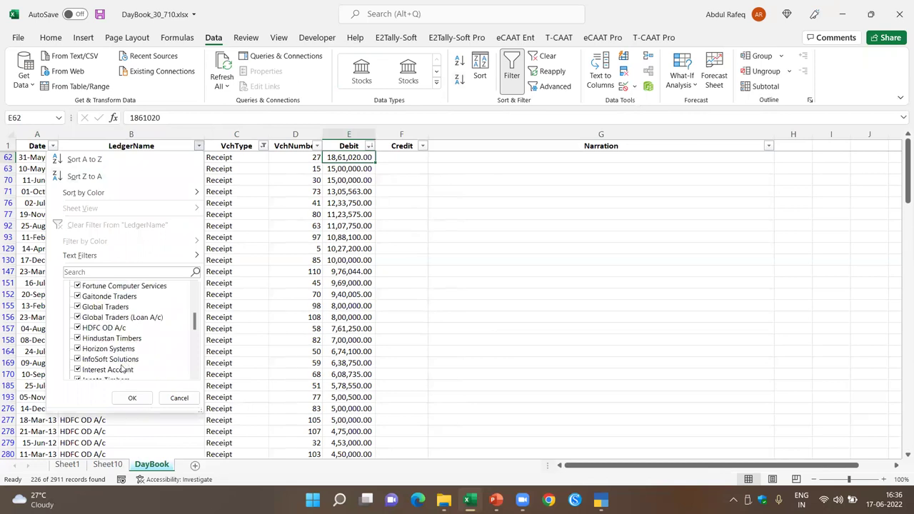
pyautogui.scroll(1, 120, 369)
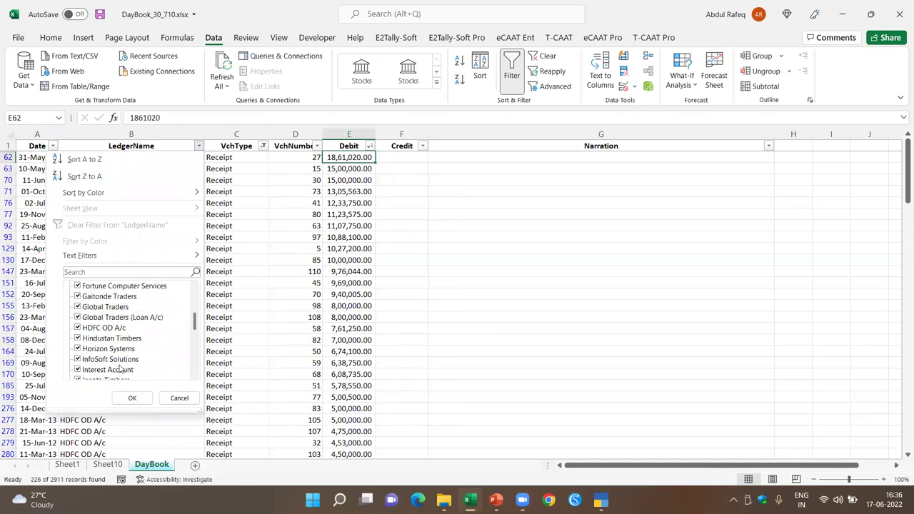
pyautogui.click(89, 328)
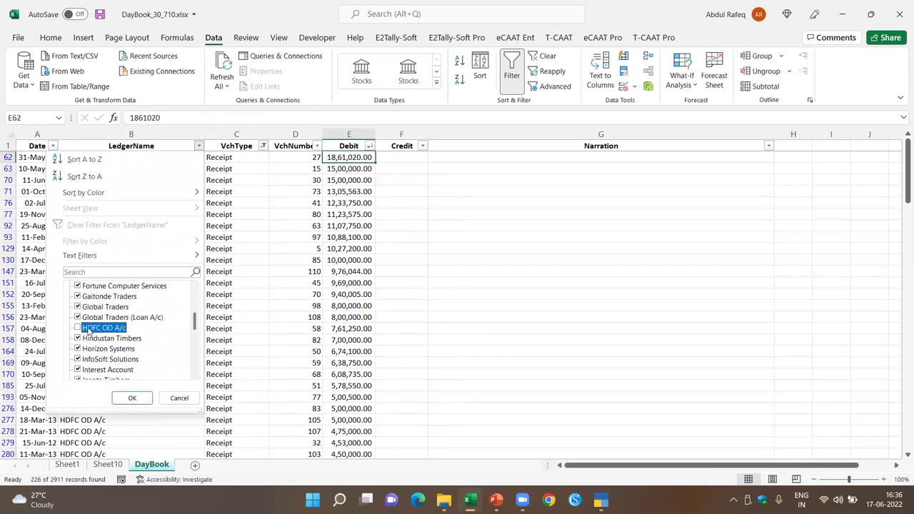
pyautogui.click(125, 395)
pyautogui.click(214, 159)
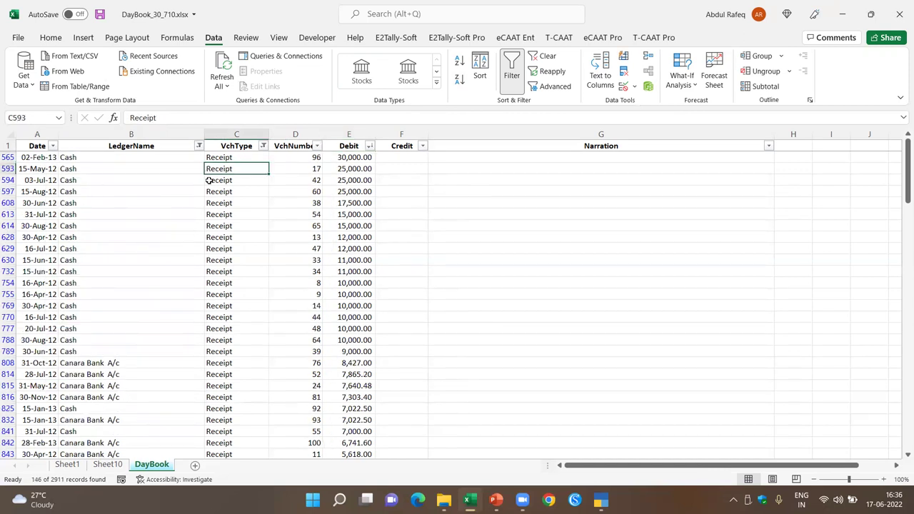
# - Examine the four largest cash receipts by date and debit amount, and look through the remaining receipts
pyautogui.click(88, 156)
pyautogui.moveTo(347, 158); pyautogui.dragTo(347, 190)
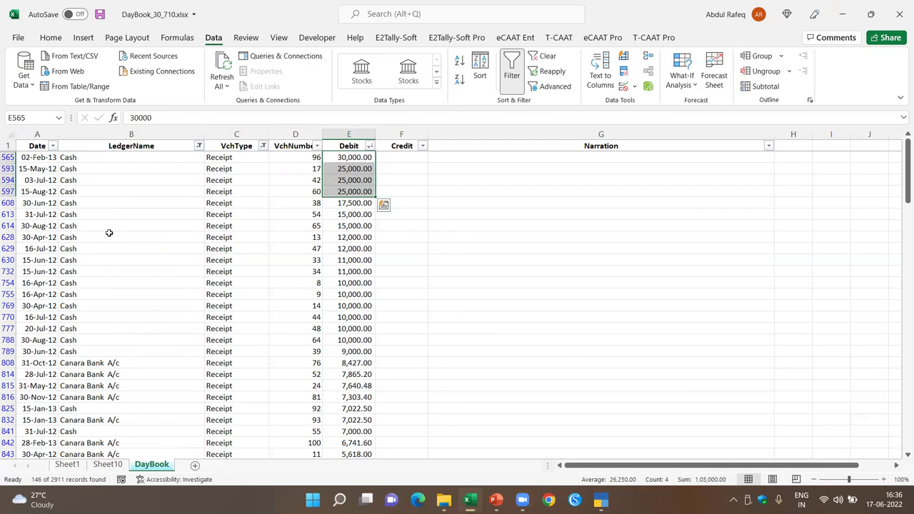
pyautogui.moveTo(22, 157); pyautogui.dragTo(355, 191)
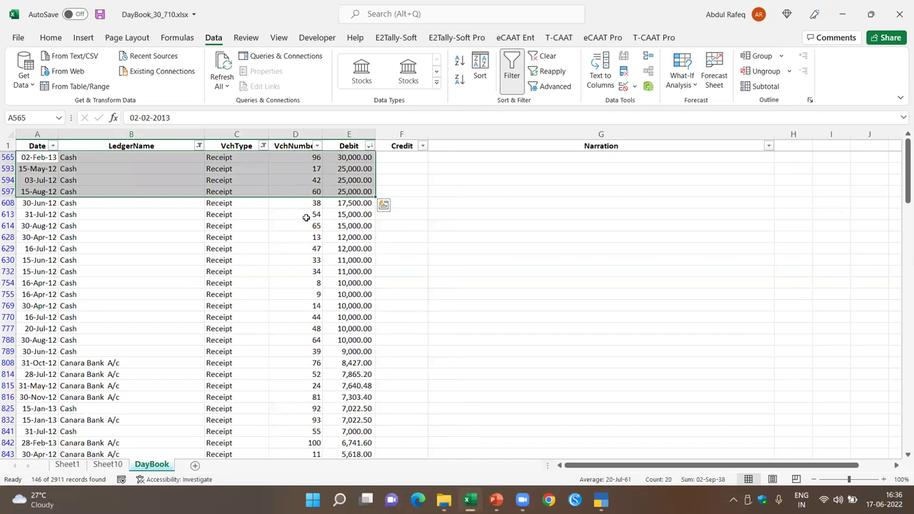
pyautogui.scroll(-5, 143, 333)
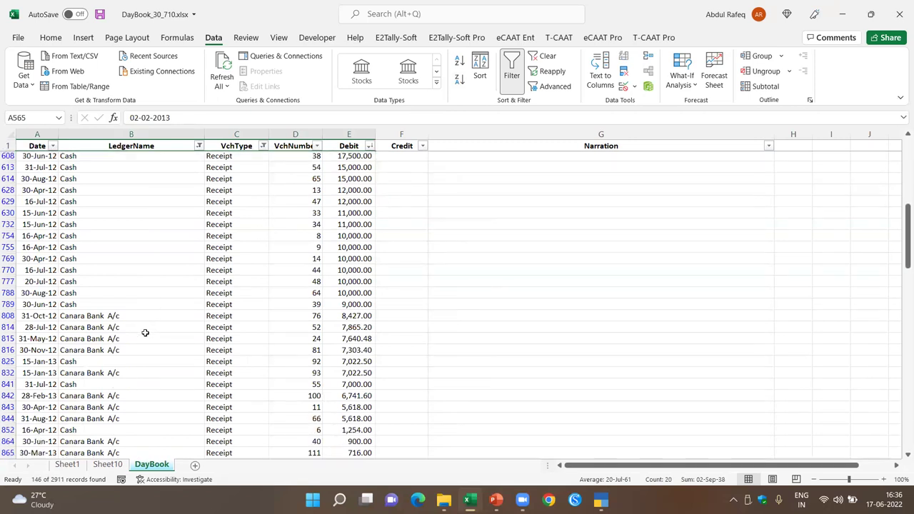
pyautogui.scroll(-2, 141, 335)
pyautogui.scroll(6, 142, 335)
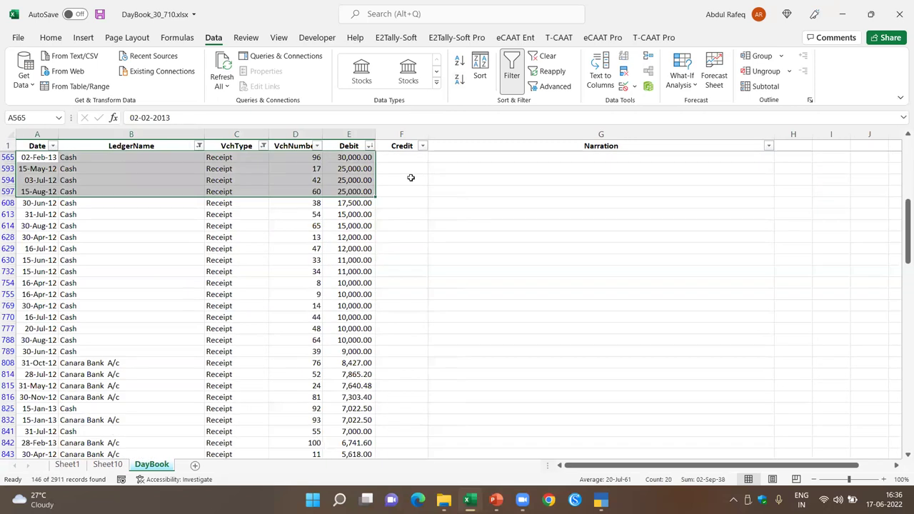
# - Clear all filters on the DayBook sheet so every transaction is shown
pyautogui.click(550, 57)
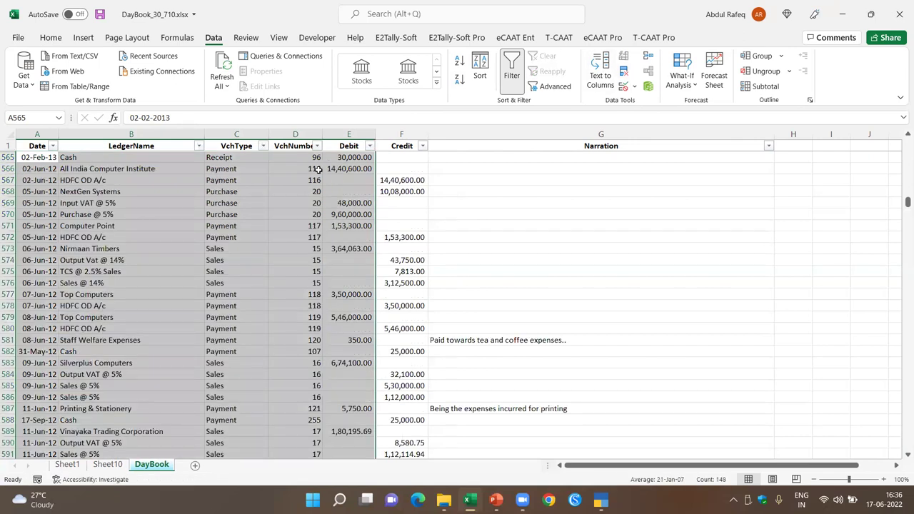
pyautogui.click(209, 227)
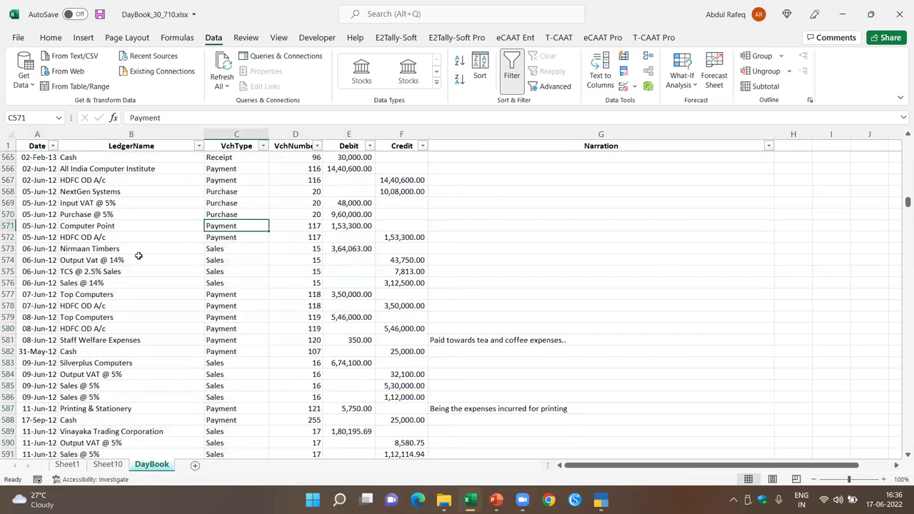
pyautogui.click(90, 236)
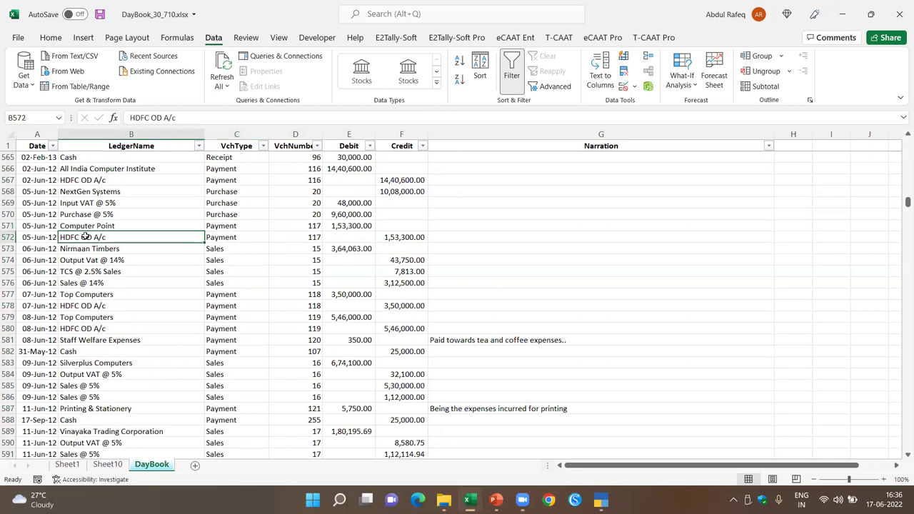
pyautogui.click(333, 214)
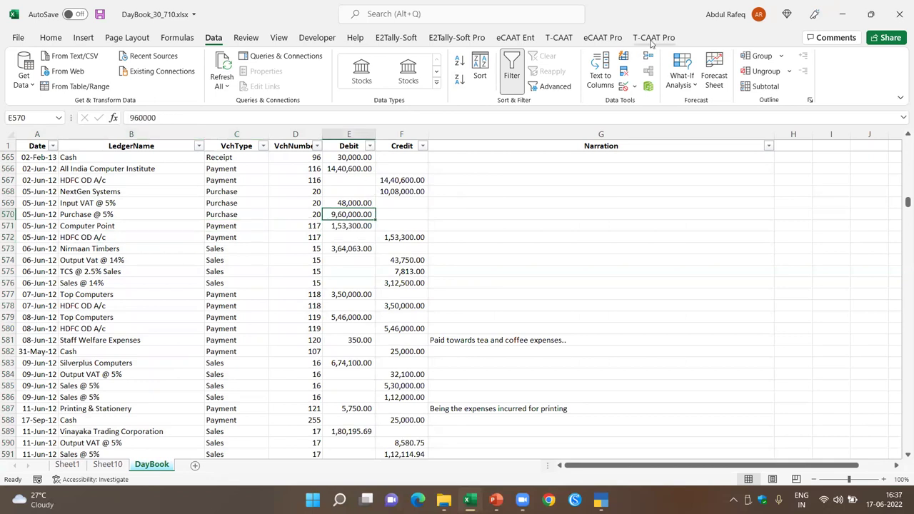
# - Start a new T-CAAT Pro Daybook extraction and set the period's end date to 30-04-2012
pyautogui.click(652, 37)
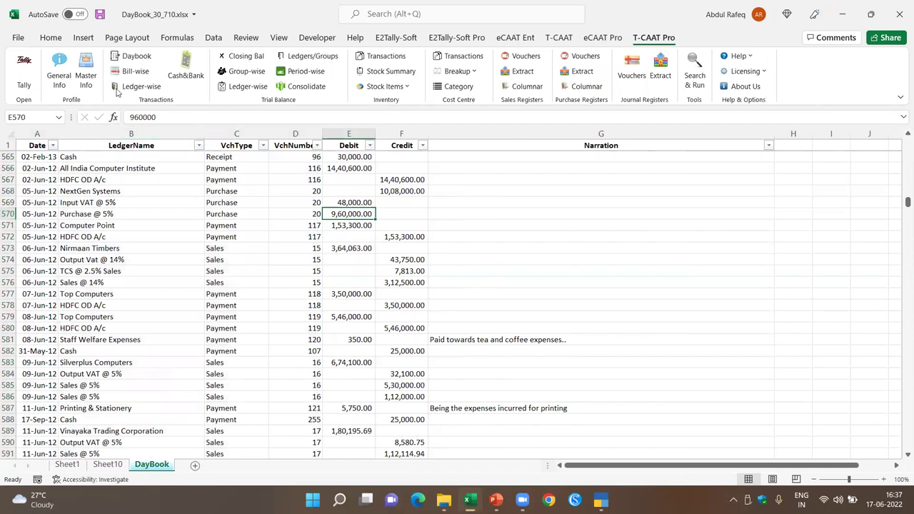
pyautogui.click(143, 60)
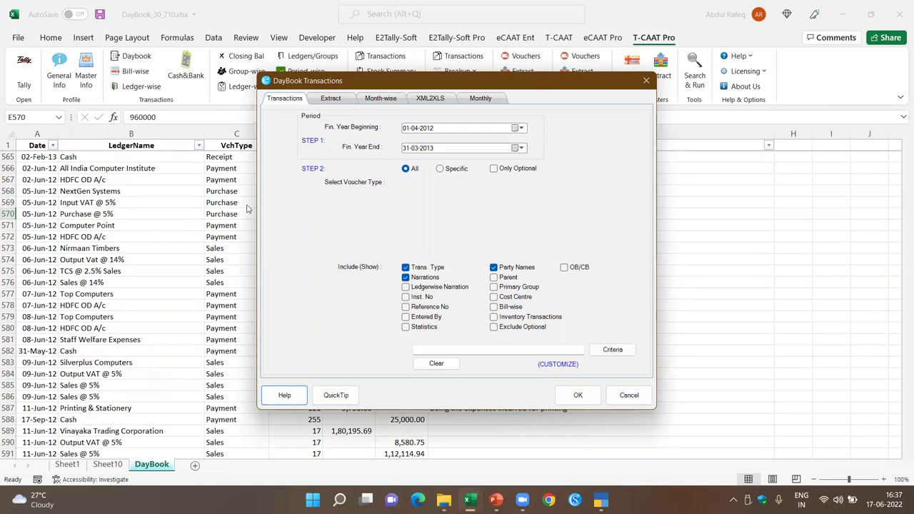
pyautogui.click(403, 150)
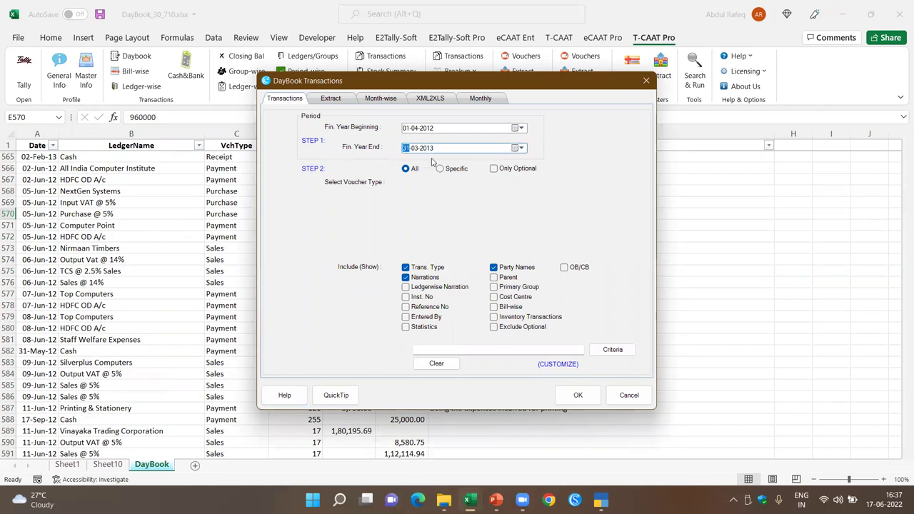
pyautogui.write('0')
pyautogui.press('Right')
pyautogui.click(441, 153)
pyautogui.write('12')
# - Include Parent and Primary Group in the output and extract the daybook transactions to a new sheet
pyautogui.click(498, 272)
pyautogui.click(498, 278)
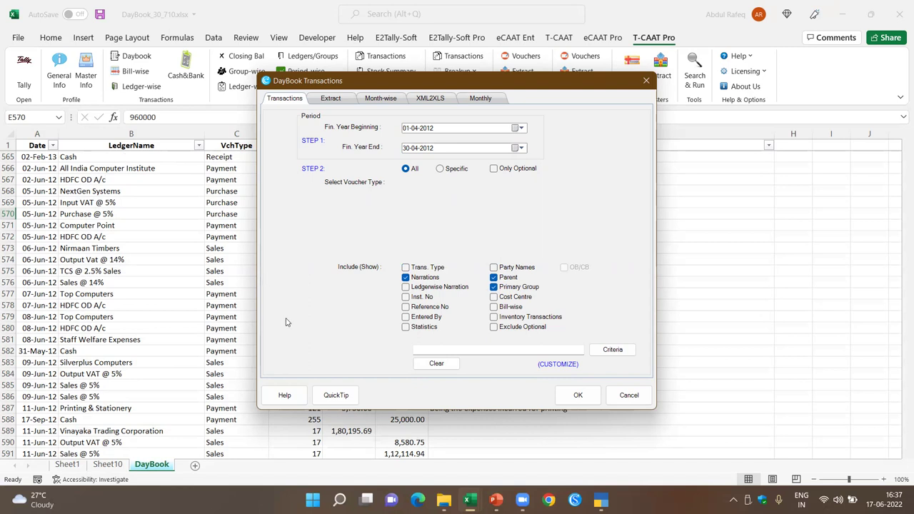
pyautogui.click(578, 394)
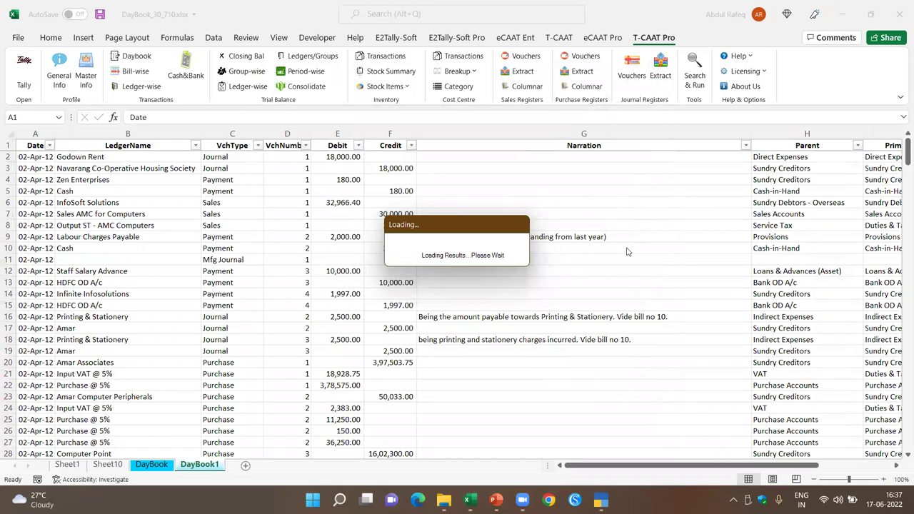
# - Hide the Narration column on the DayBook1 sheet
pyautogui.click(590, 129)
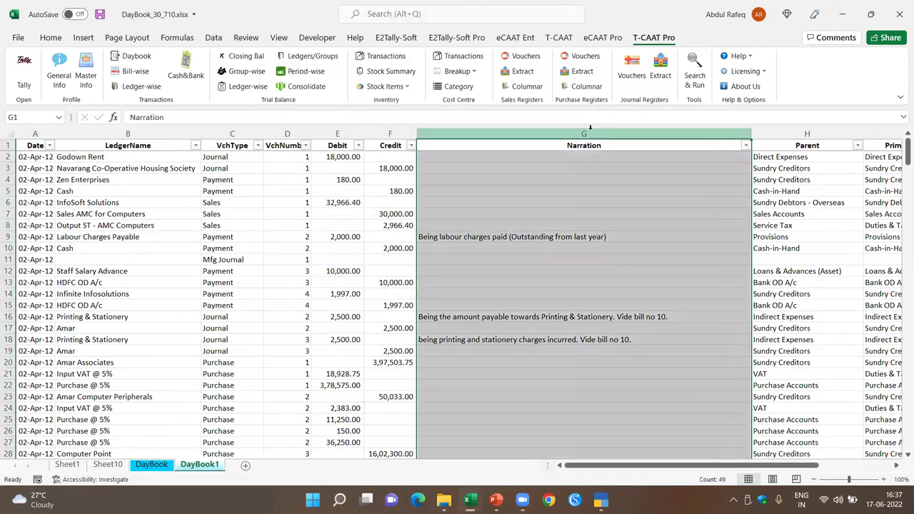
pyautogui.rightClick(591, 131)
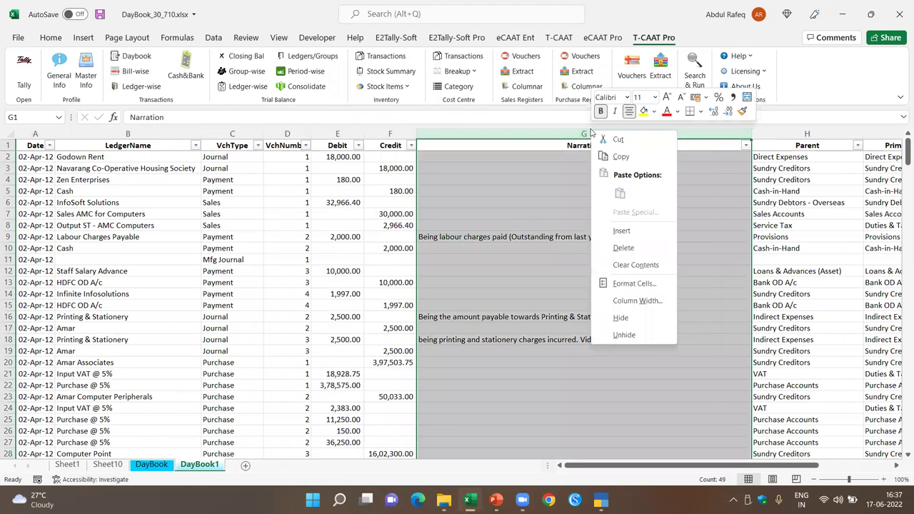
pyautogui.click(621, 318)
pyautogui.click(480, 148)
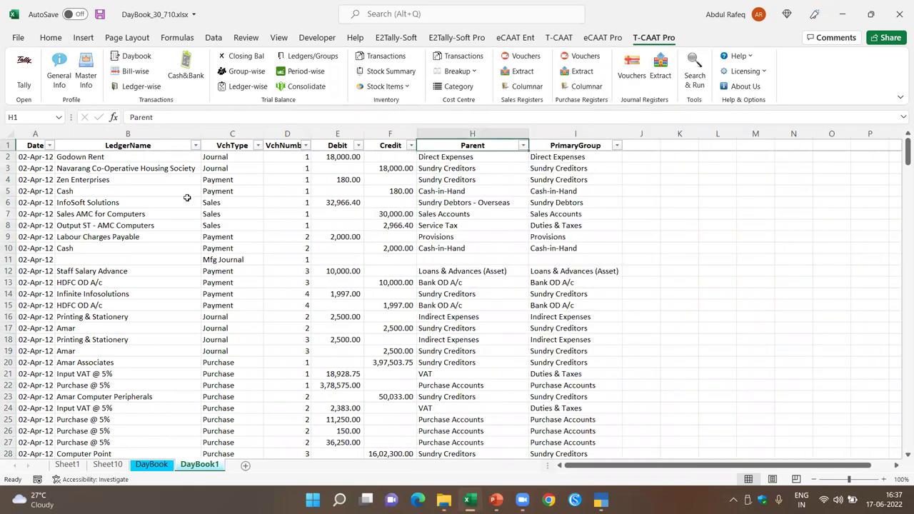
pyautogui.click(113, 157)
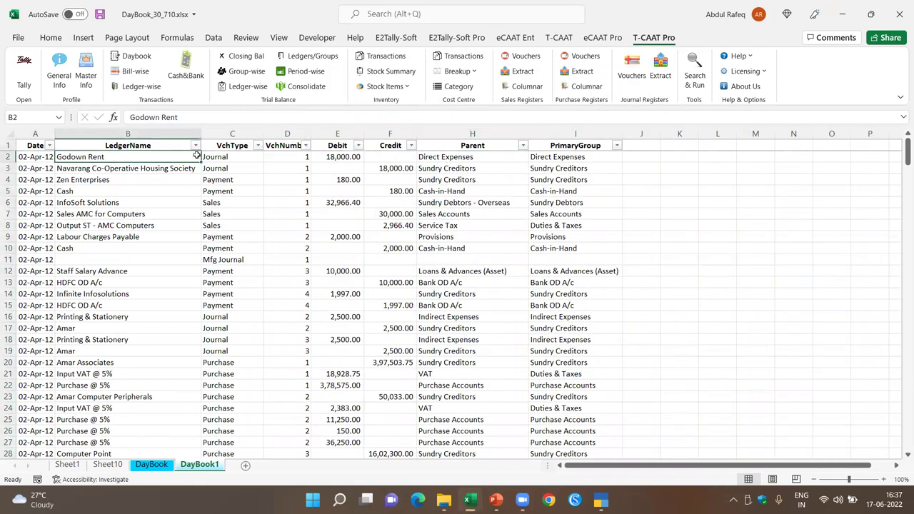
# - Filter the Parent column of the DayBook1 sheet to show only TCS transactions
pyautogui.click(446, 156)
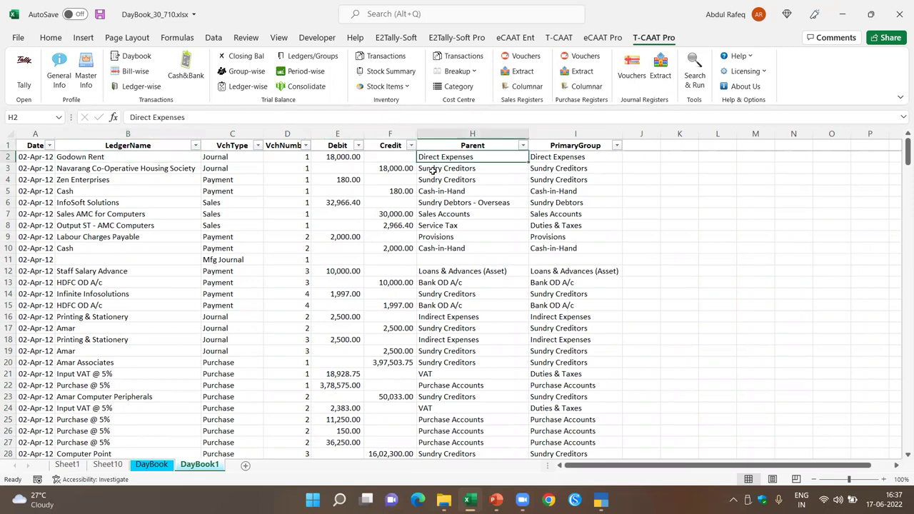
pyautogui.click(522, 145)
pyautogui.scroll(-2, 469, 289)
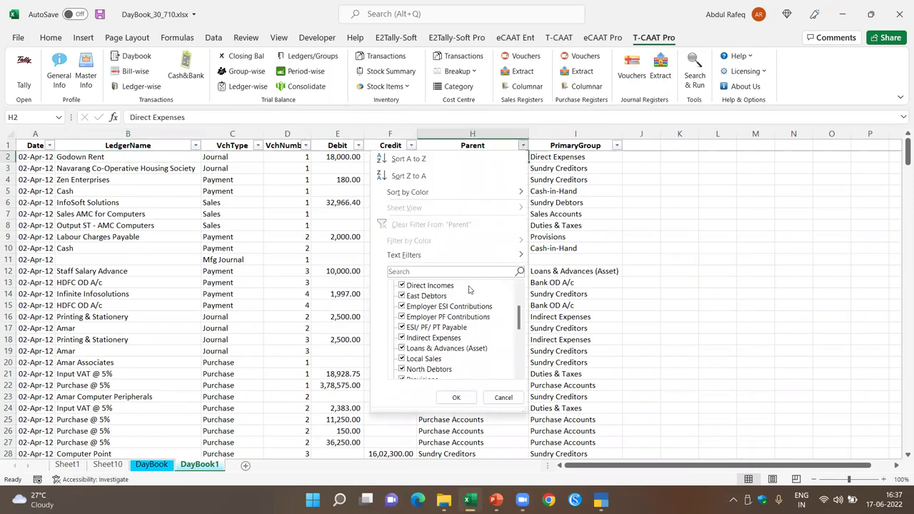
pyautogui.scroll(-1, 468, 299)
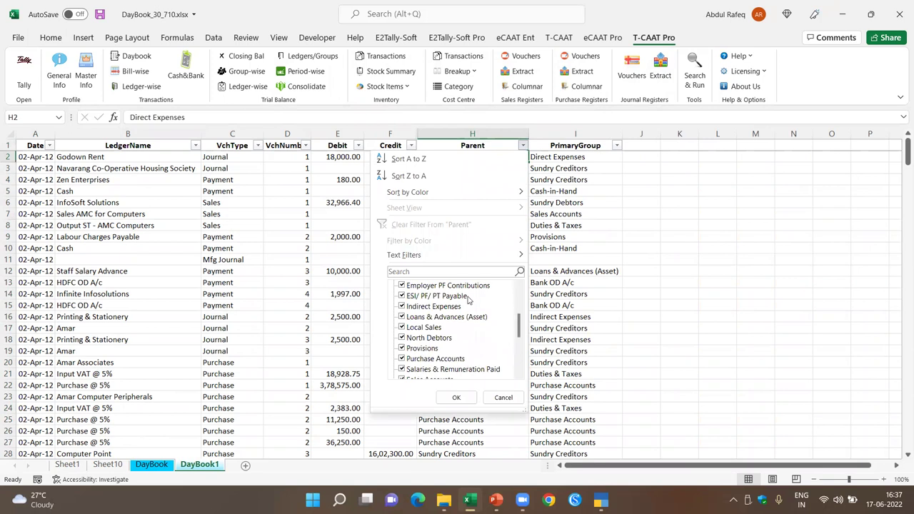
pyautogui.scroll(-3, 467, 300)
pyautogui.click(435, 272)
pyautogui.write('tcs')
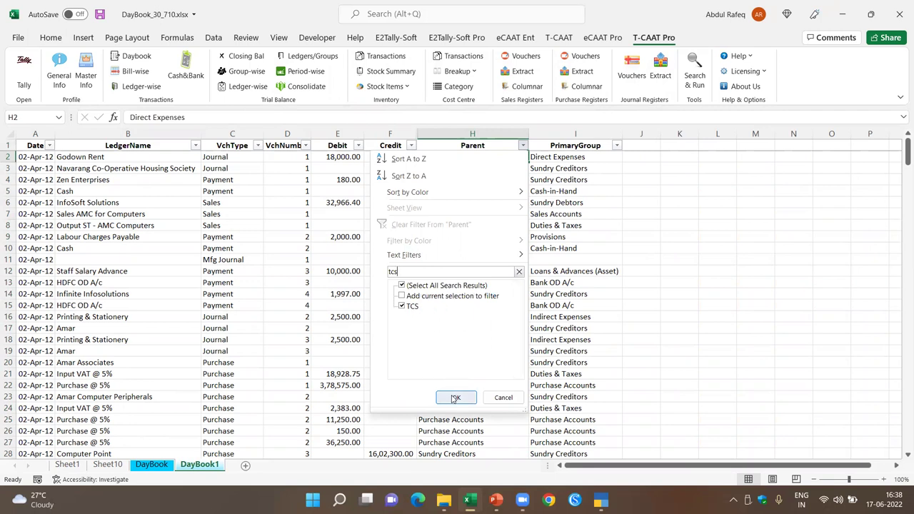
pyautogui.click(456, 397)
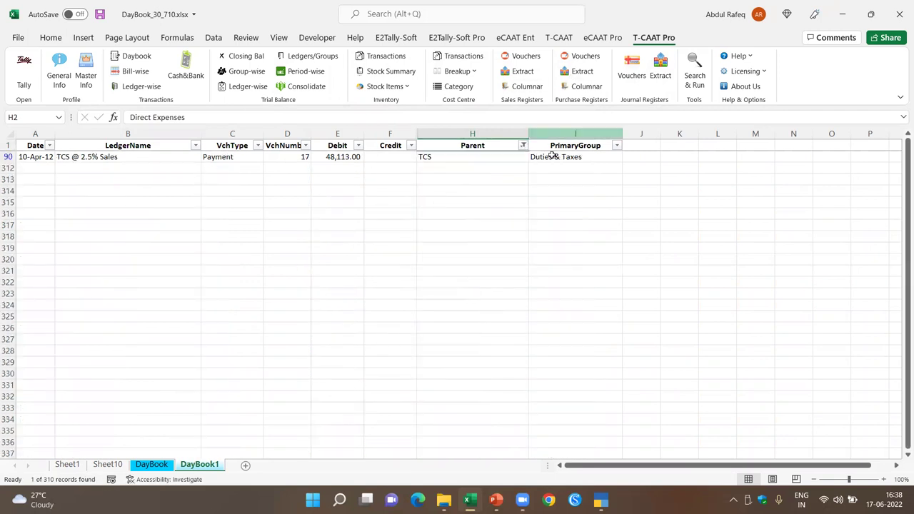
# - Change the Parent column's filter to show only Salaries & Remuneration Paid transactions
pyautogui.click(524, 145)
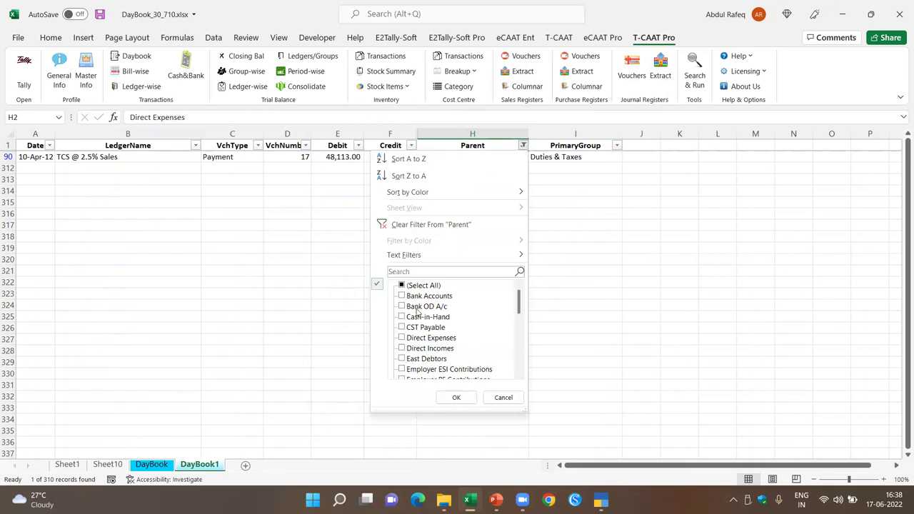
pyautogui.click(410, 289)
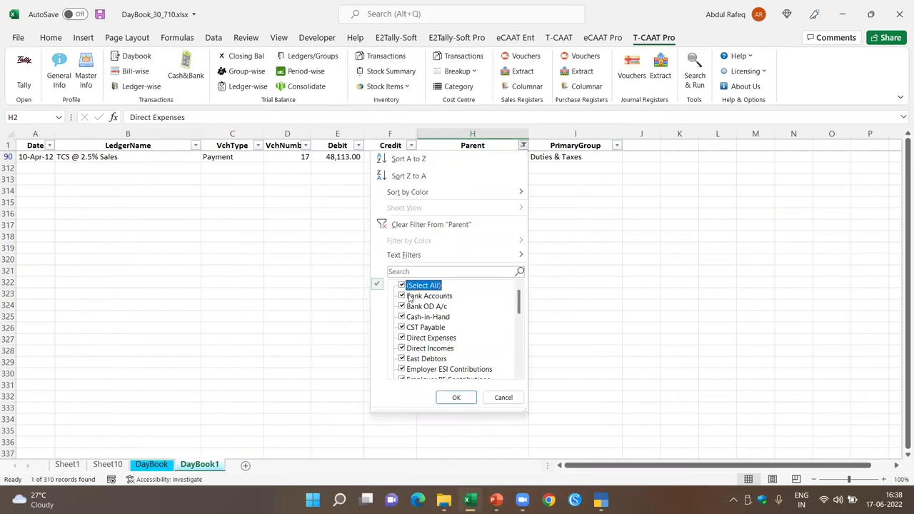
pyautogui.scroll(-3, 432, 343)
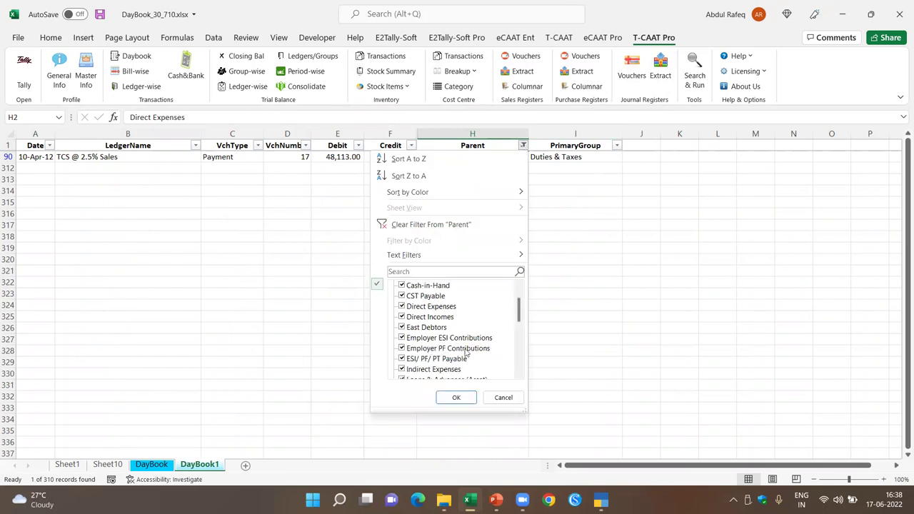
pyautogui.scroll(-1, 460, 353)
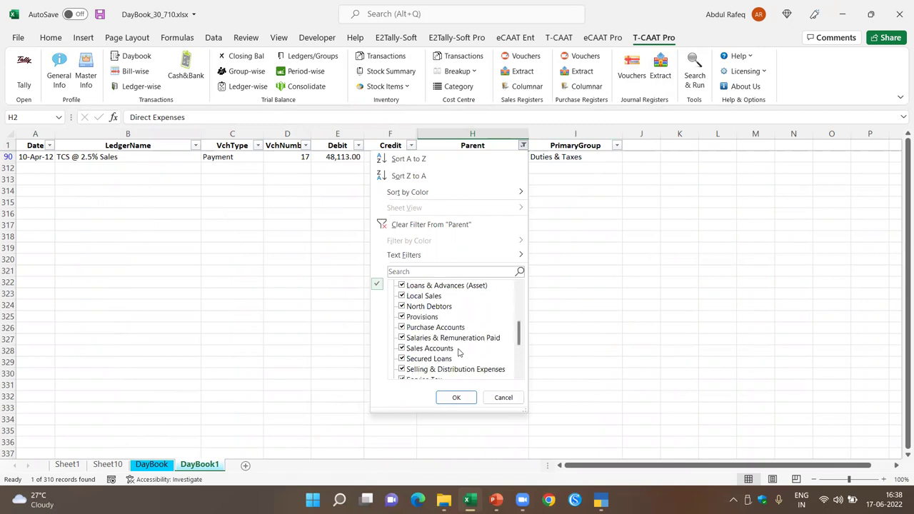
pyautogui.click(429, 272)
pyautogui.write('salr')
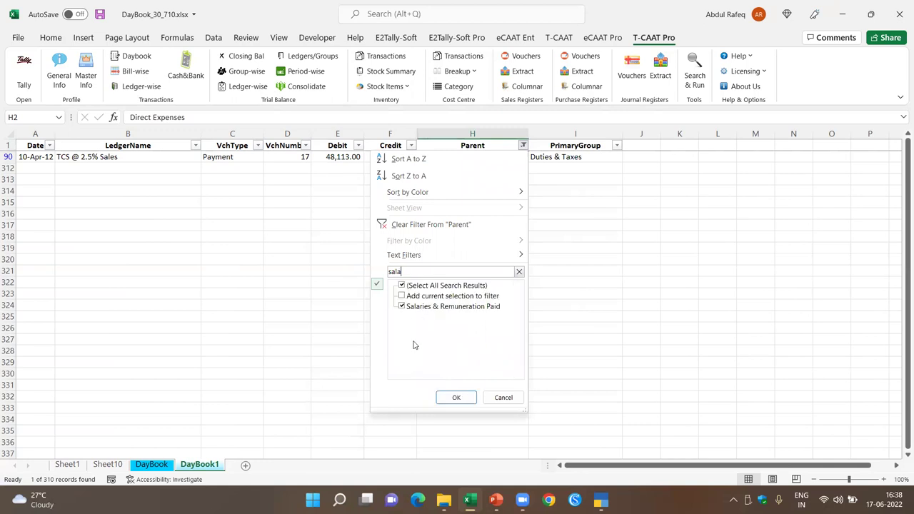
pyautogui.click(457, 398)
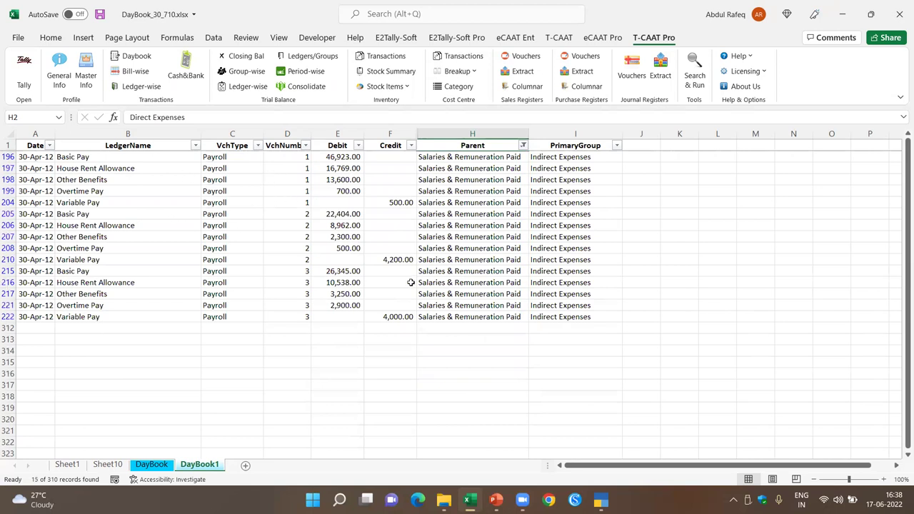
pyautogui.click(493, 234)
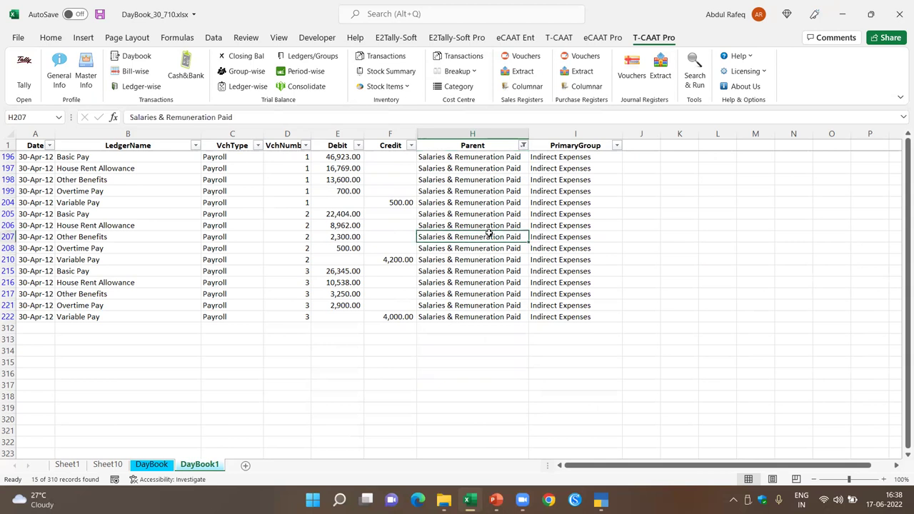
pyautogui.click(368, 225)
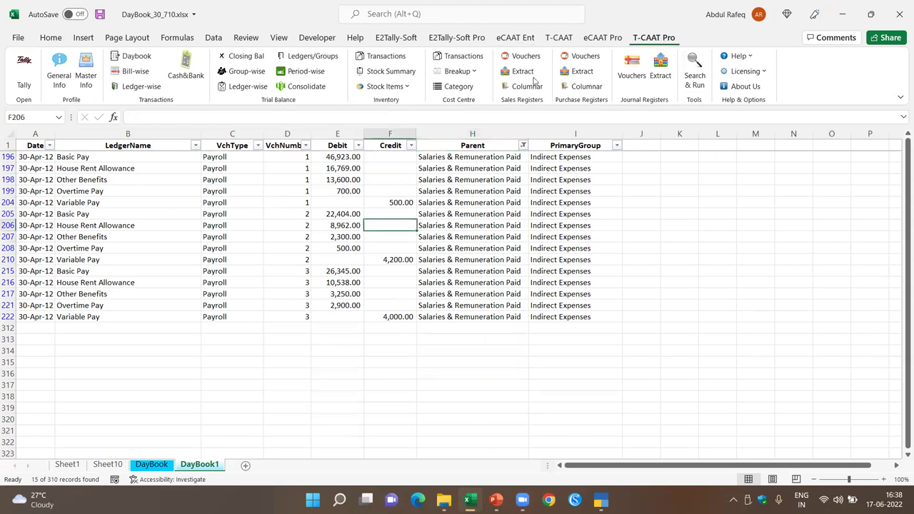
# - Set up a Daybook extract for ledgers containing "office" and select the Office Rent ledger
pyautogui.click(136, 56)
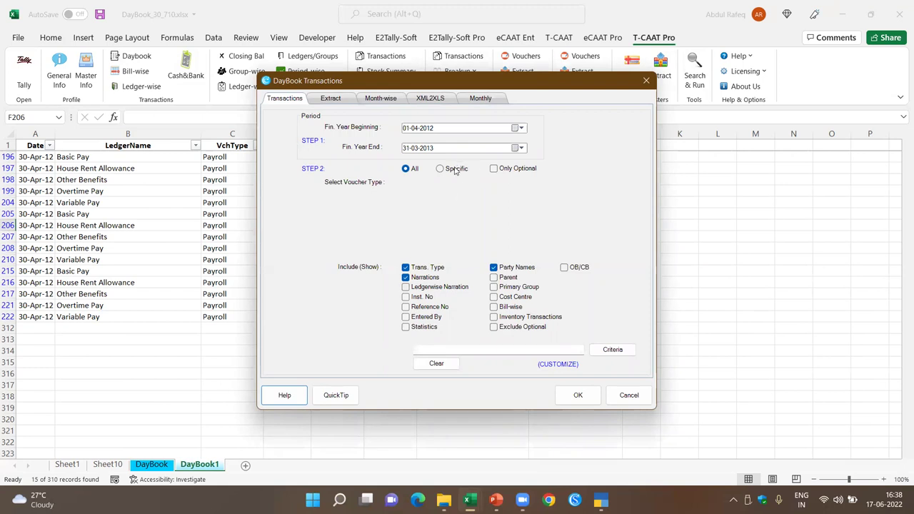
pyautogui.click(340, 101)
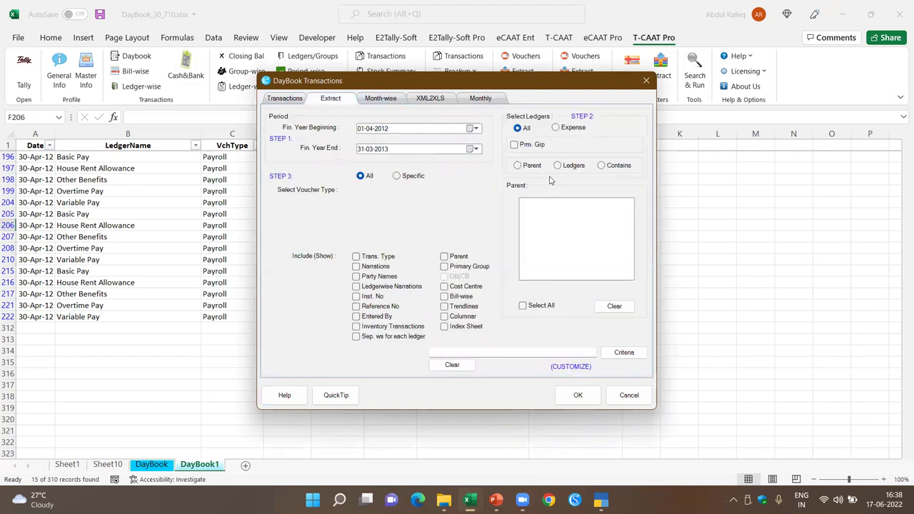
pyautogui.click(290, 98)
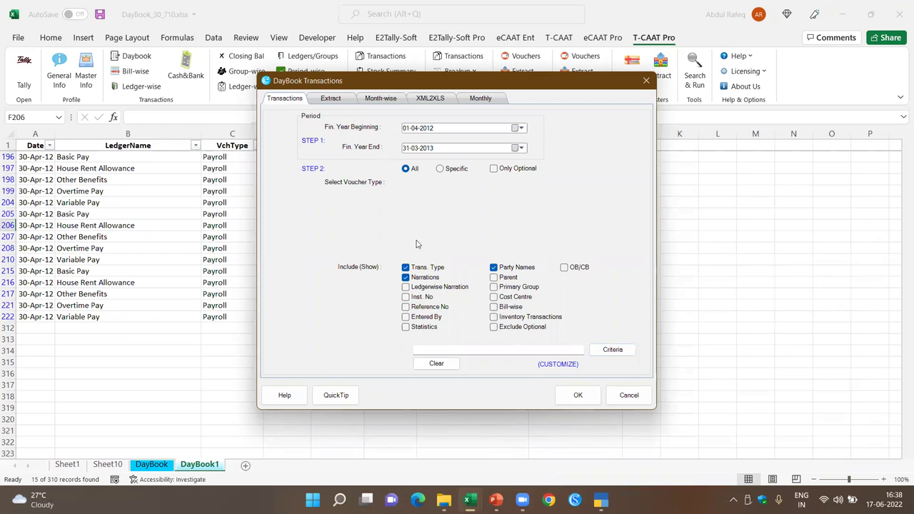
pyautogui.click(347, 101)
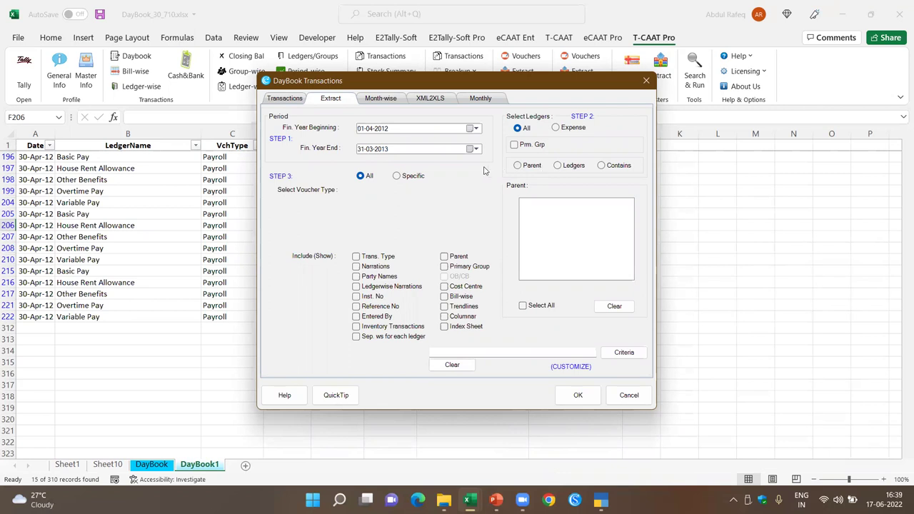
pyautogui.click(603, 166)
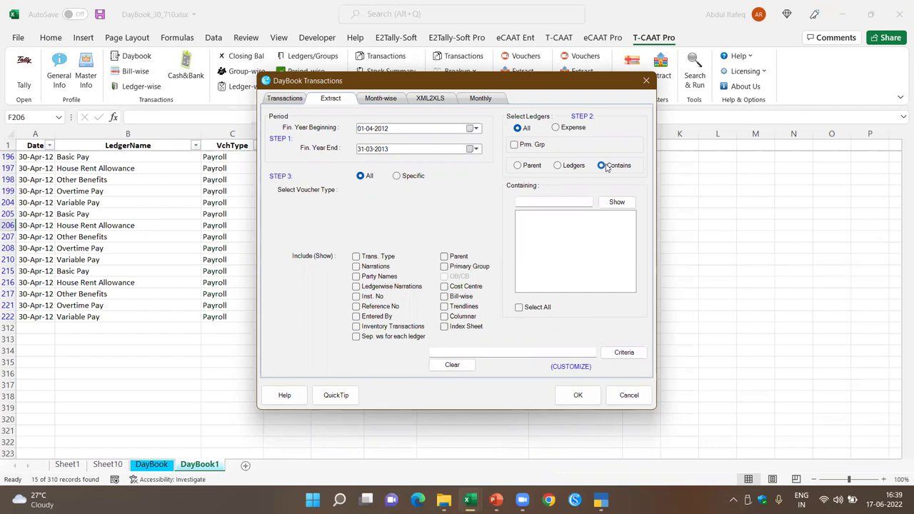
pyautogui.click(564, 204)
pyautogui.click(619, 203)
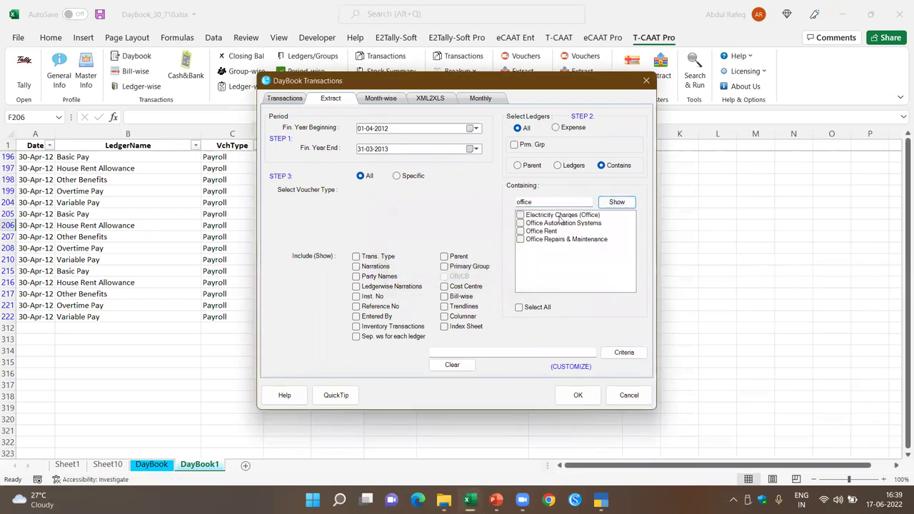
pyautogui.click(521, 232)
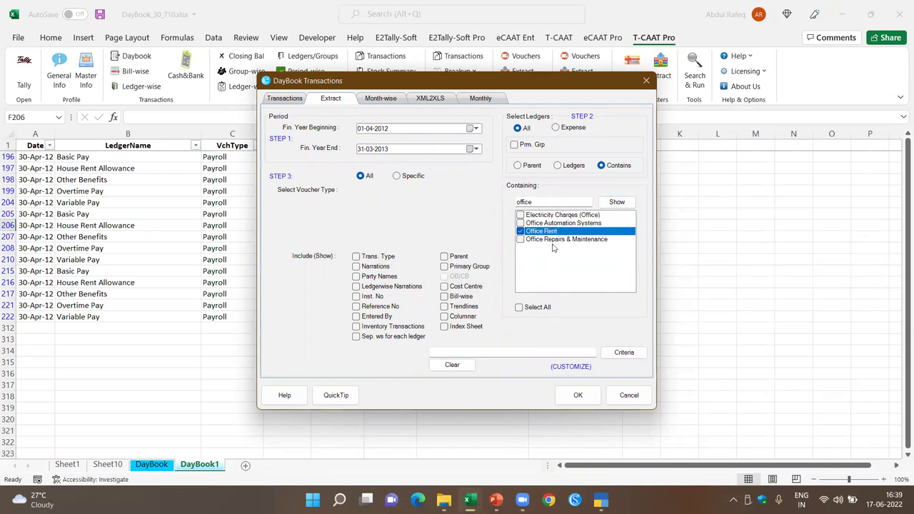
# - Include Trendlines, accept the Crosstab settings and extract the Office Rent ledger's transactions to a new sheet
pyautogui.click(447, 309)
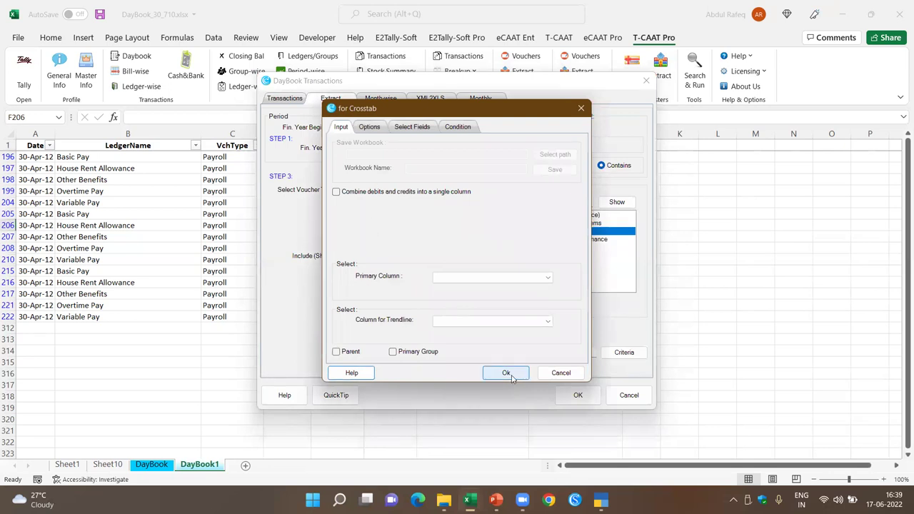
pyautogui.click(382, 128)
pyautogui.click(546, 239)
pyautogui.click(514, 372)
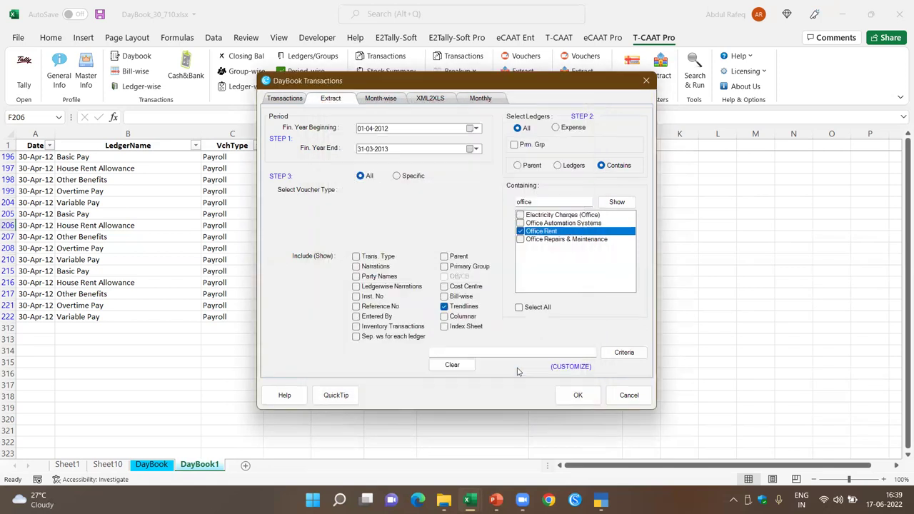
pyautogui.click(575, 397)
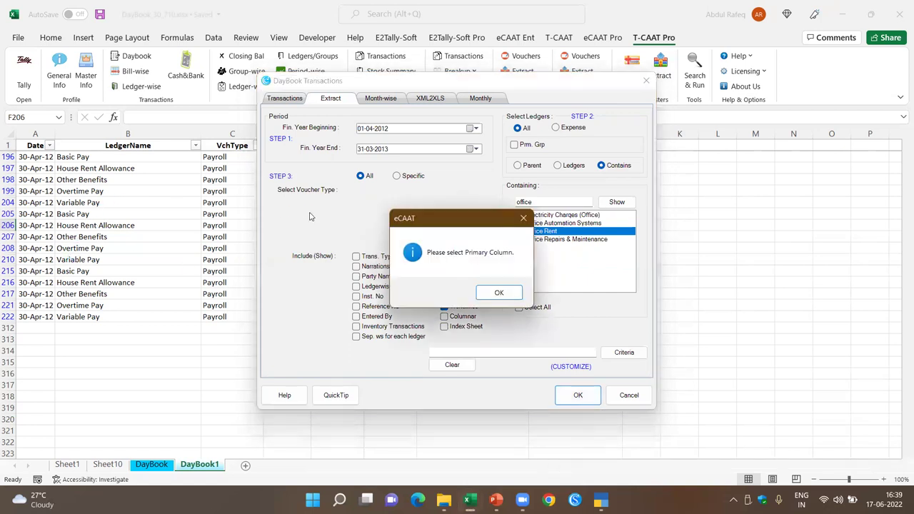
pyautogui.click(505, 293)
pyautogui.click(169, 223)
pyautogui.click(85, 156)
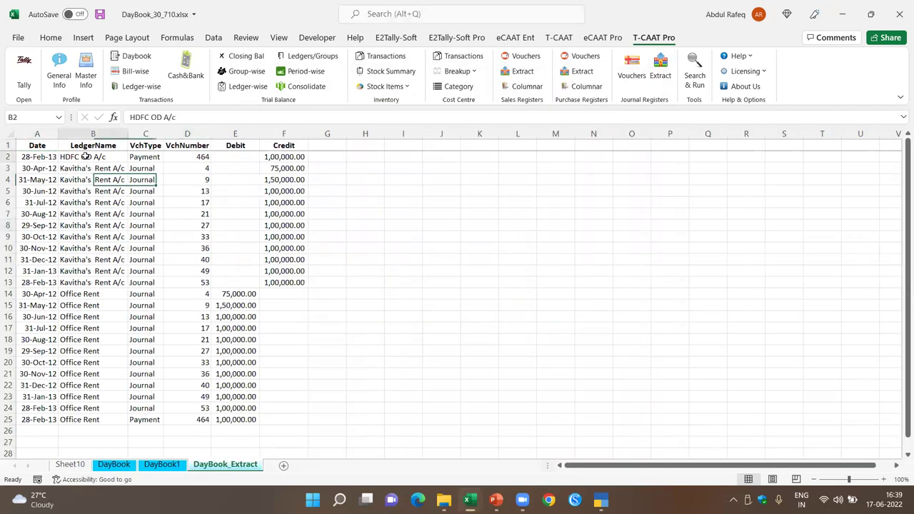
pyautogui.click(282, 158)
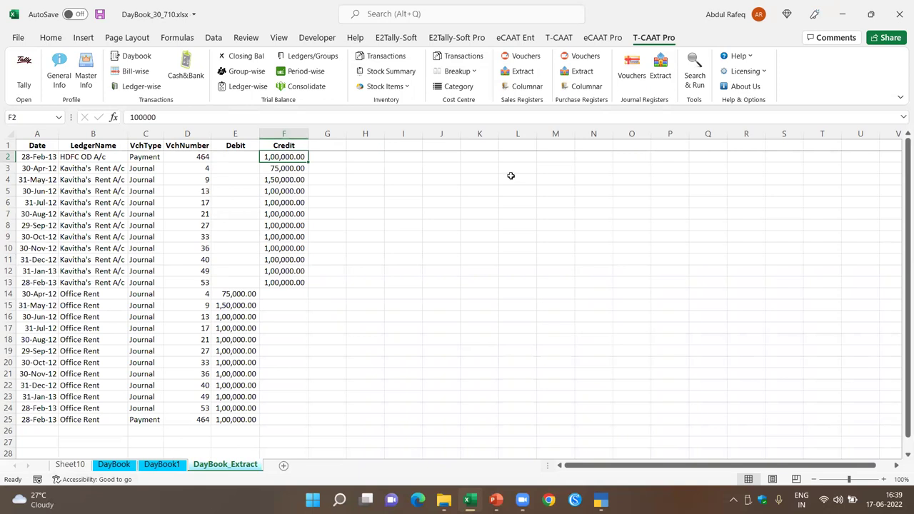
# - Start another Daybook extract and load the ledgers that belong to the Indirect Expenses parent
pyautogui.click(136, 60)
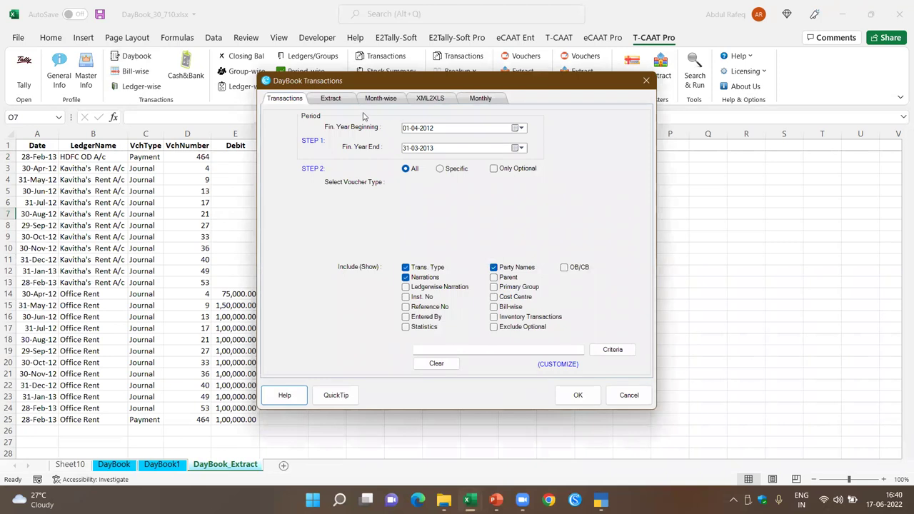
pyautogui.click(343, 100)
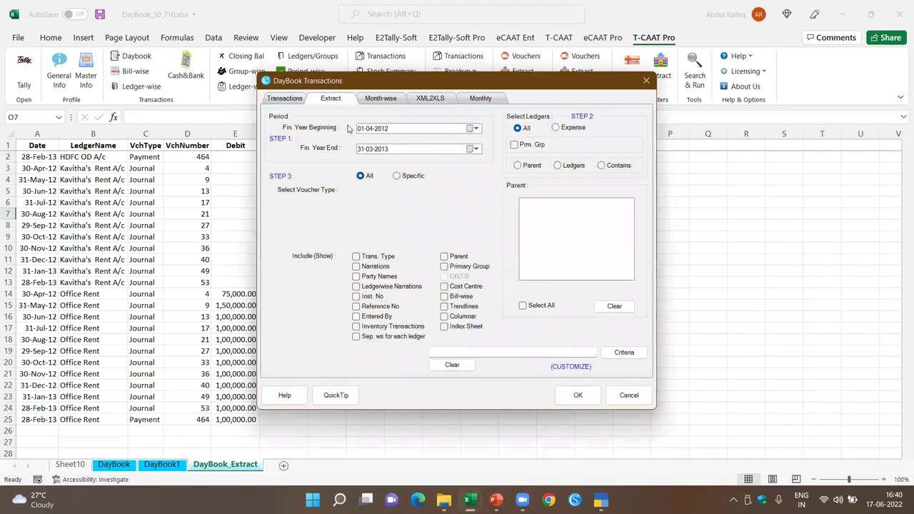
pyautogui.click(518, 166)
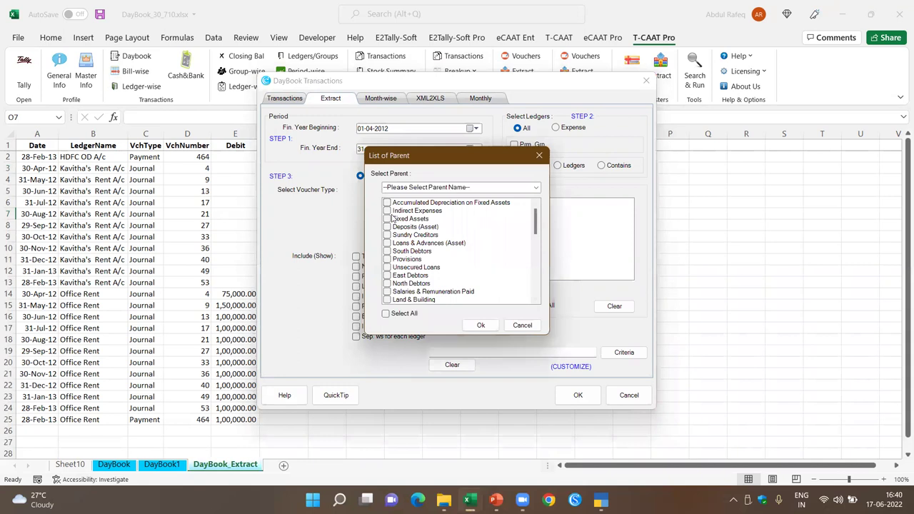
pyautogui.click(393, 219)
pyautogui.click(481, 325)
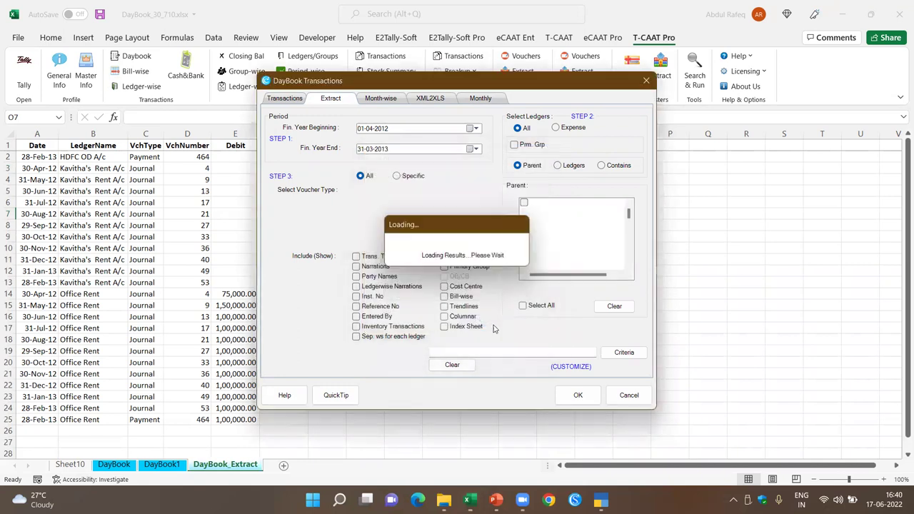
# - Select all the listed Indirect Expenses ledgers, include the Columnar option and extract their transactions
pyautogui.scroll(-5, 568, 236)
pyautogui.scroll(-6, 568, 236)
pyautogui.scroll(10, 559, 265)
pyautogui.scroll(1, 559, 265)
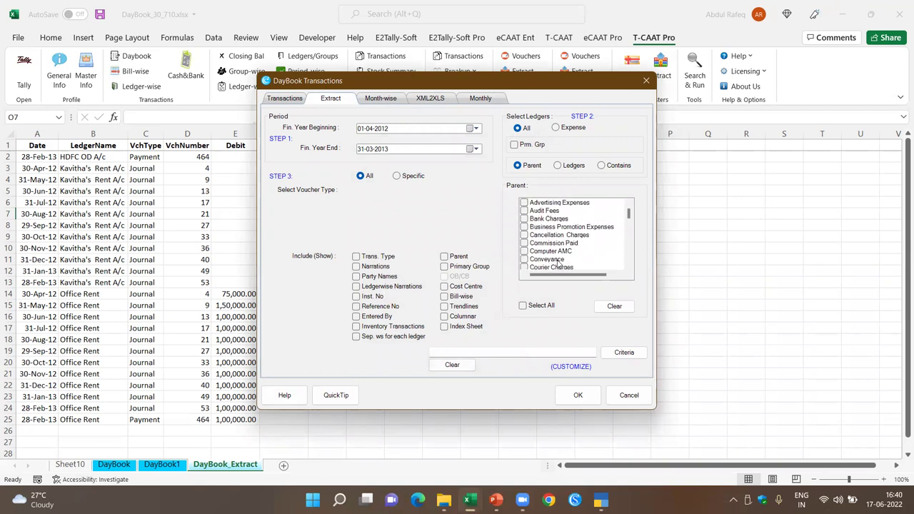
pyautogui.click(524, 307)
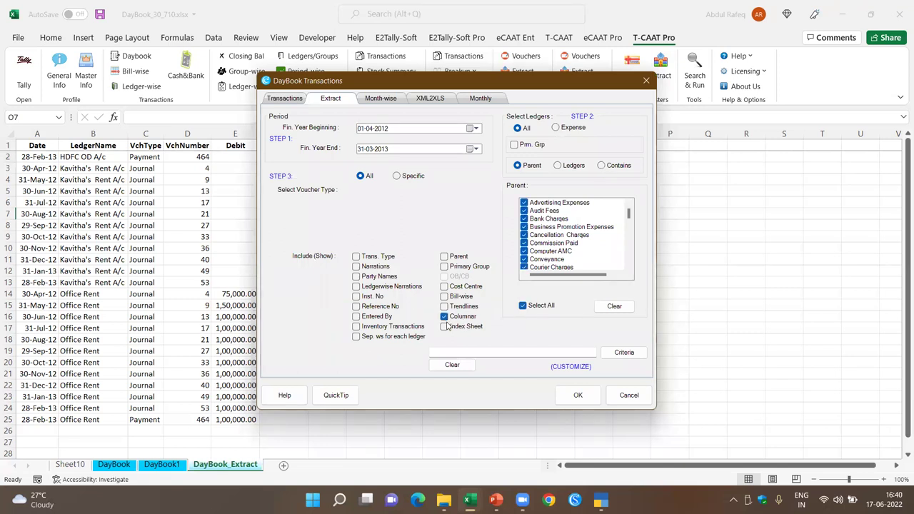
pyautogui.click(578, 397)
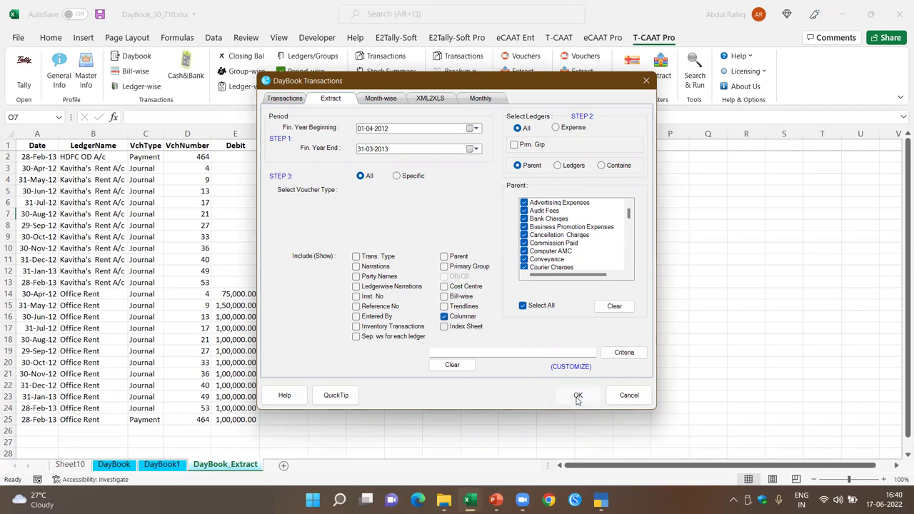
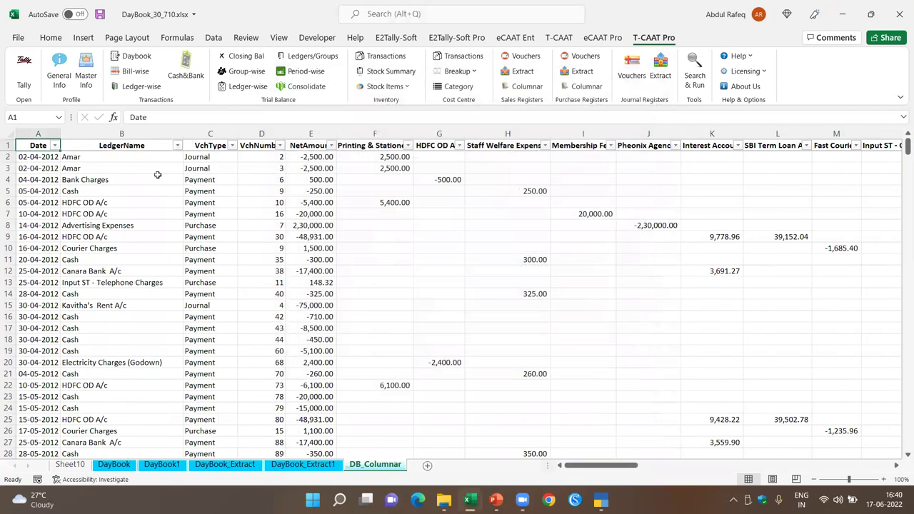
pyautogui.click(91, 145)
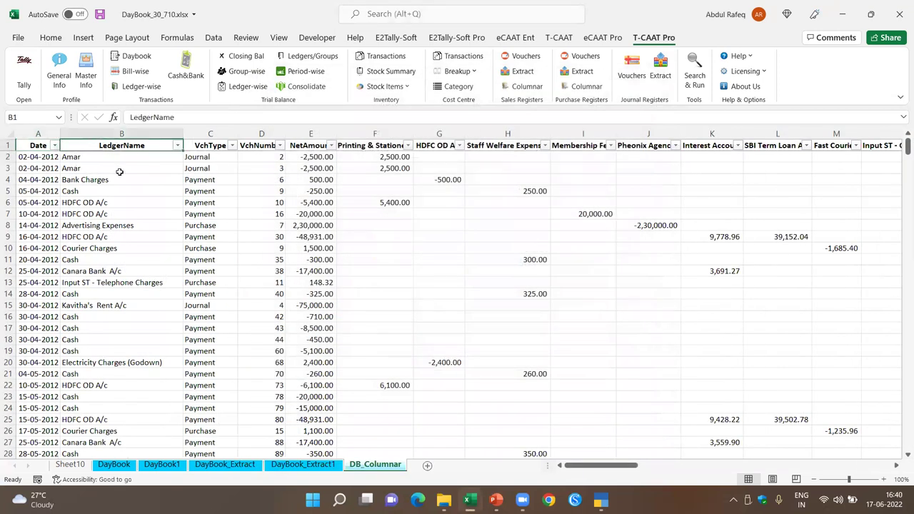
pyautogui.click(105, 156)
pyautogui.moveTo(381, 151); pyautogui.dragTo(406, 168)
pyautogui.click(487, 157)
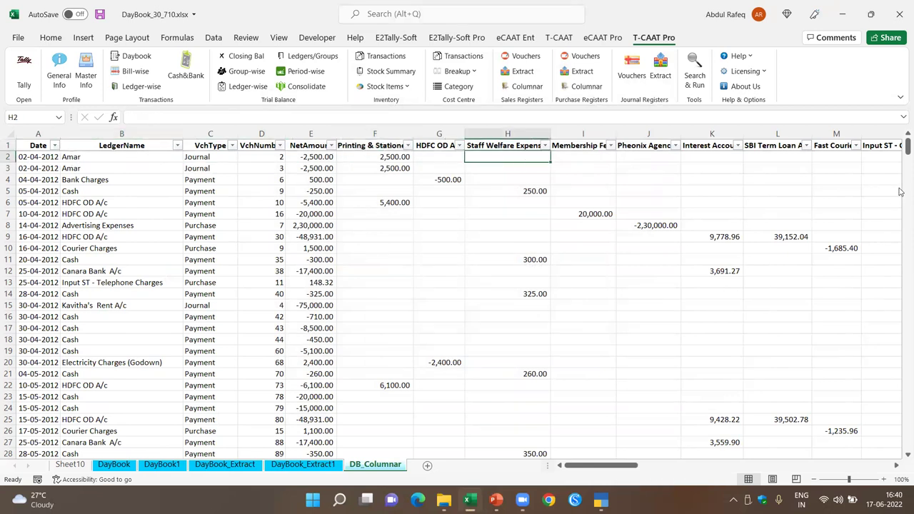
# - Examine the ledger columns and the transaction rows of the DB_Columnar extract
pyautogui.press('Right')
pyautogui.press('Right')
pyautogui.press('Right')
pyautogui.press('Right')
pyautogui.press('Right')
pyautogui.press('Right')
pyautogui.press('Right')
pyautogui.press('Right')
pyautogui.press('Right')
pyautogui.press('Right')
pyautogui.press('Right')
pyautogui.press('Right')
pyautogui.press('Right')
pyautogui.press('Right')
pyautogui.press('Right')
pyautogui.press('Right')
pyautogui.press('Right')
pyautogui.press('Right')
pyautogui.press('Right')
pyautogui.press('Right')
pyautogui.press('Right')
pyautogui.press('Right')
pyautogui.press('Right')
pyautogui.press('Right')
pyautogui.press('Right')
pyautogui.press('Right')
pyautogui.press('Right')
pyautogui.press('Right')
pyautogui.press('Right')
pyautogui.press('Right')
pyautogui.press('Right')
pyautogui.press('Right')
pyautogui.press('Right')
pyautogui.press('Right')
pyautogui.press('Right')
pyautogui.press('Right')
pyautogui.press('Right')
pyautogui.press('Right')
pyautogui.press('Left')
pyautogui.press('Left')
pyautogui.press('Left')
pyautogui.press('Left')
pyautogui.press('Left')
pyautogui.press('Left')
pyautogui.press('Left')
pyautogui.press('Left')
pyautogui.press('Left')
pyautogui.press('Left')
pyautogui.press('Left')
pyautogui.press('Left')
pyautogui.press('Left')
pyautogui.press('Left')
pyautogui.press('Left')
pyautogui.press('Left')
pyautogui.press('Left')
pyautogui.press('Left')
pyautogui.press('Left')
pyautogui.press('Left')
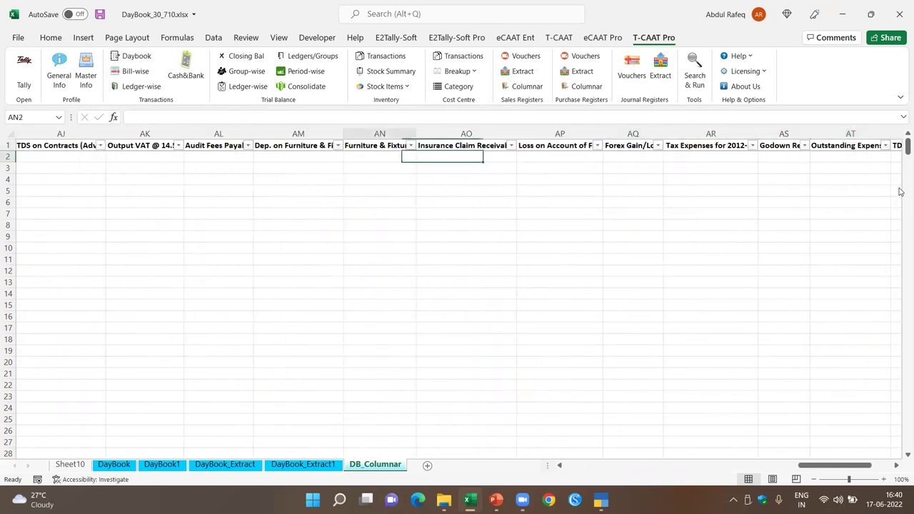
pyautogui.press('Left')
pyautogui.press('Left')
pyautogui.press('Left')
pyautogui.press('Left')
pyautogui.press('Left')
pyautogui.press('Left')
pyautogui.press('Left')
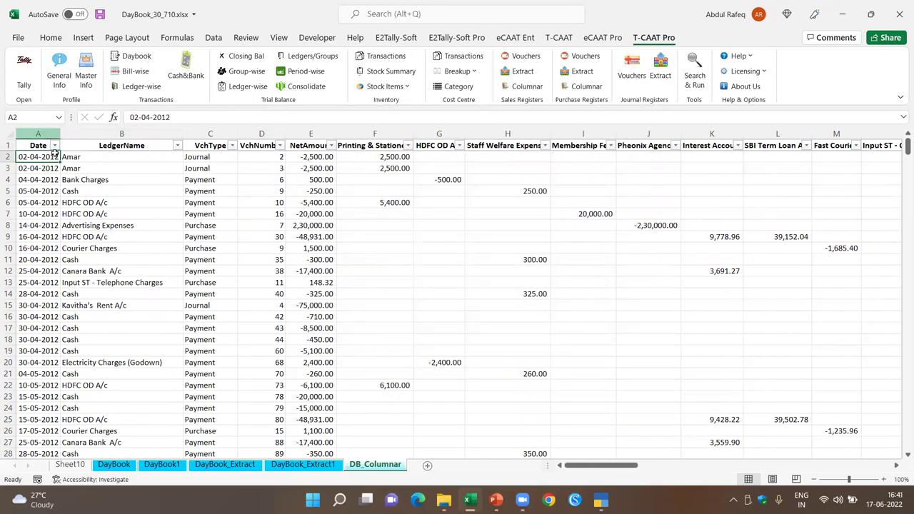
pyautogui.scroll(-3, 123, 260)
pyautogui.scroll(-4, 123, 259)
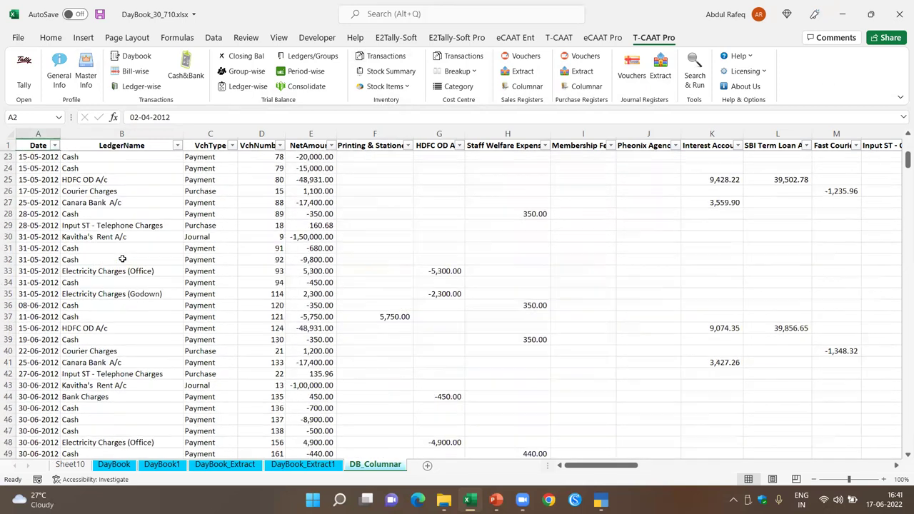
pyautogui.click(102, 191)
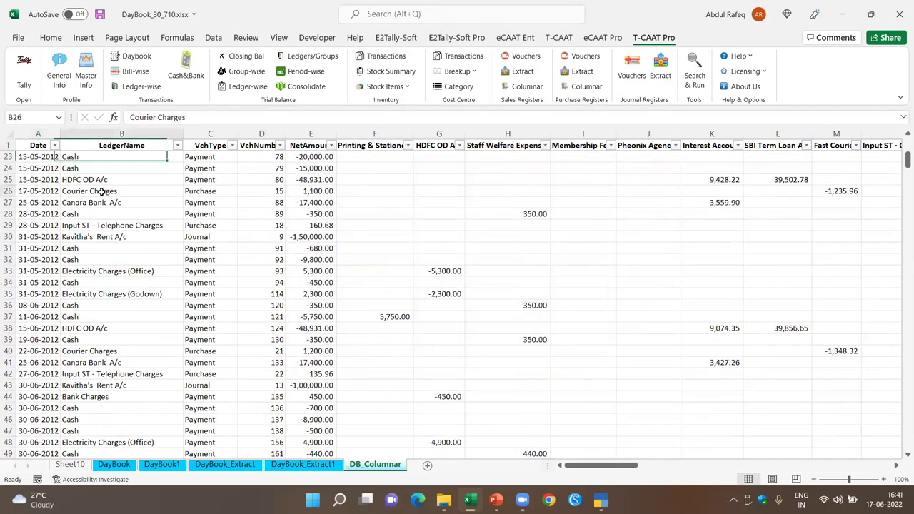
pyautogui.scroll(7, 119, 228)
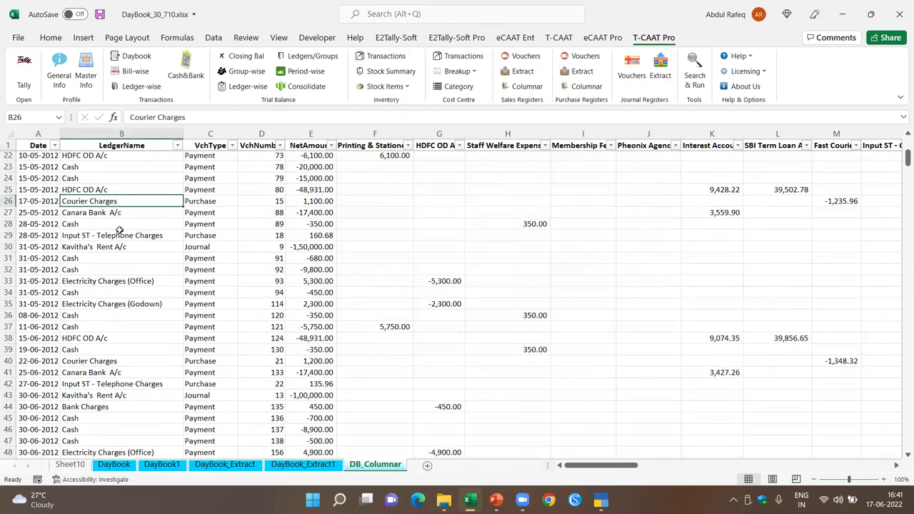
# - Filter the LedgerName column to show only the Cash ledger's transactions
pyautogui.click(176, 145)
pyautogui.click(93, 272)
pyautogui.write('cas')
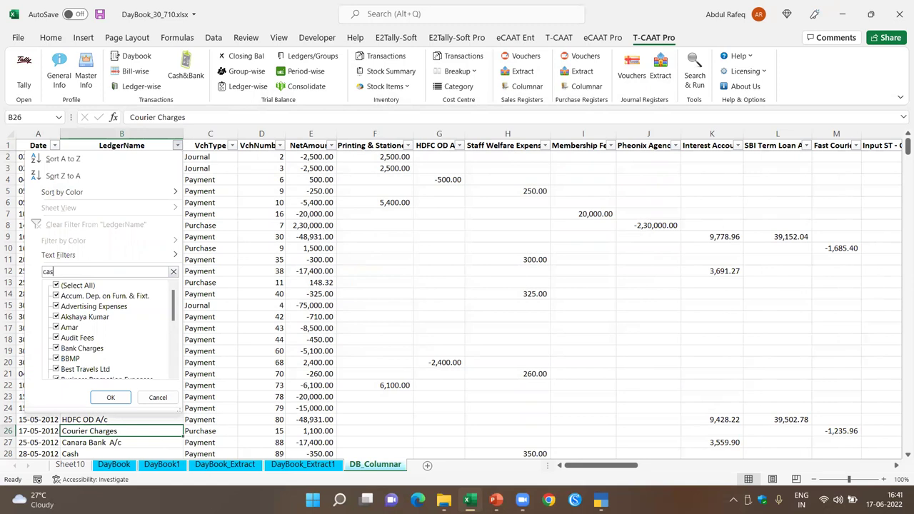
pyautogui.write('h')
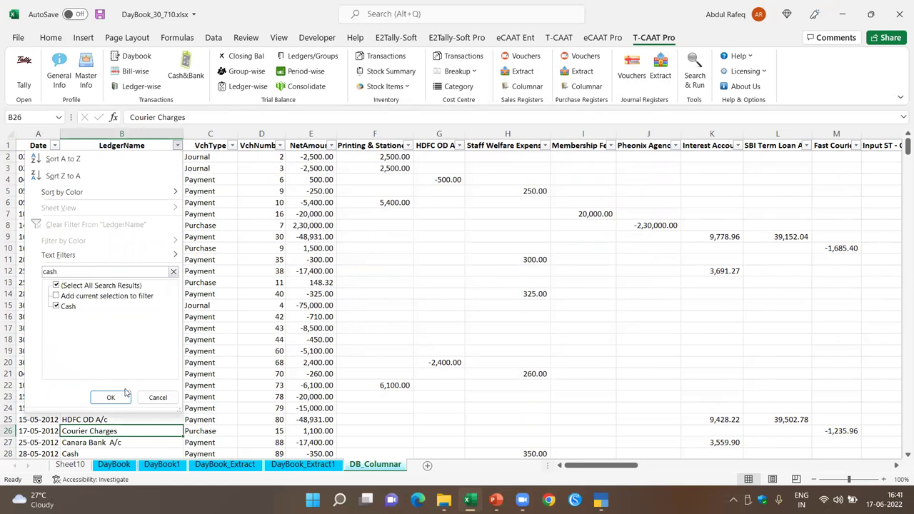
pyautogui.click(114, 398)
pyautogui.click(222, 213)
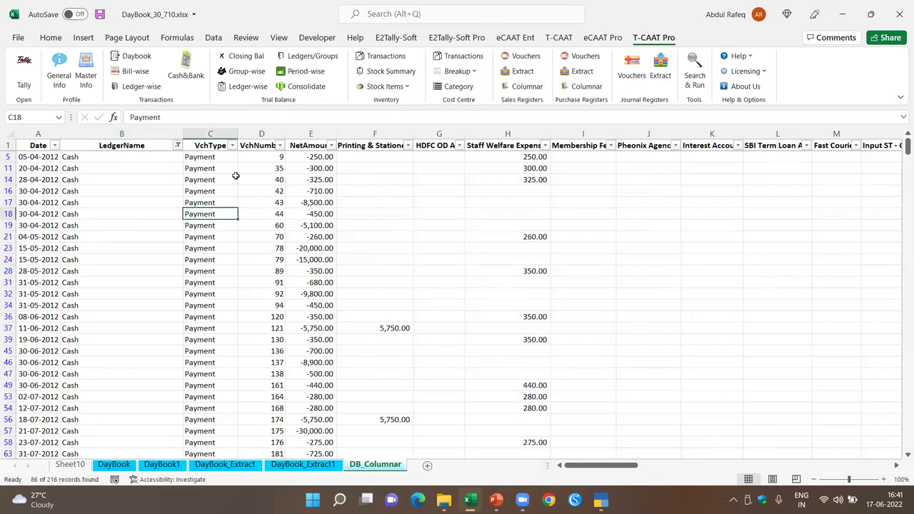
pyautogui.click(278, 164)
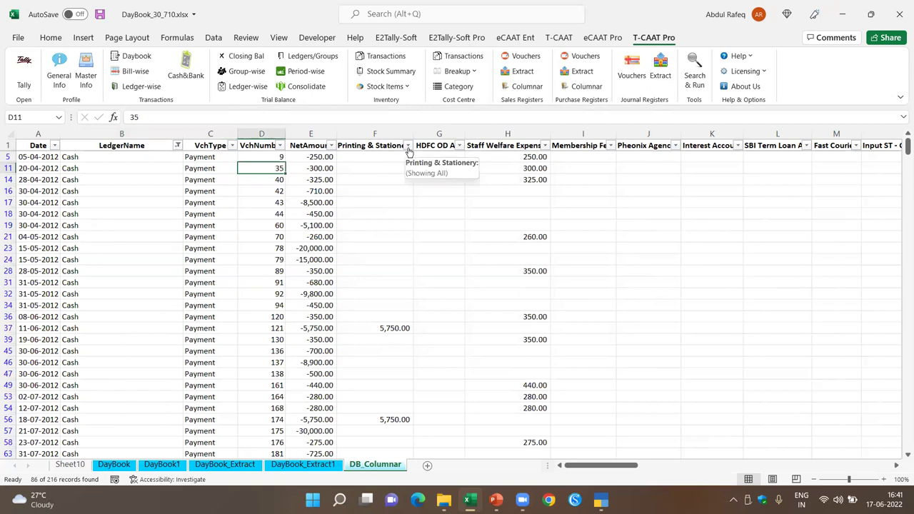
# - Filter out the blanks in the Printing & Stationery column
pyautogui.click(408, 146)
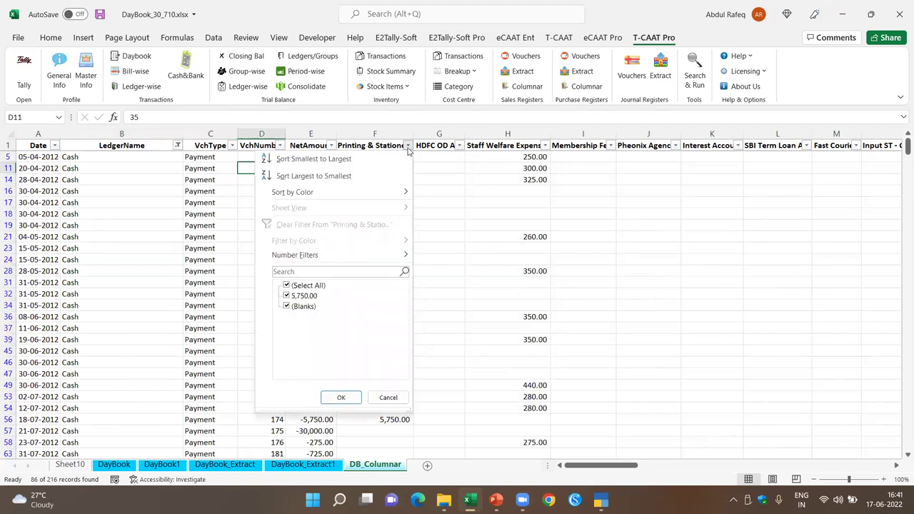
pyautogui.click(293, 309)
pyautogui.click(341, 397)
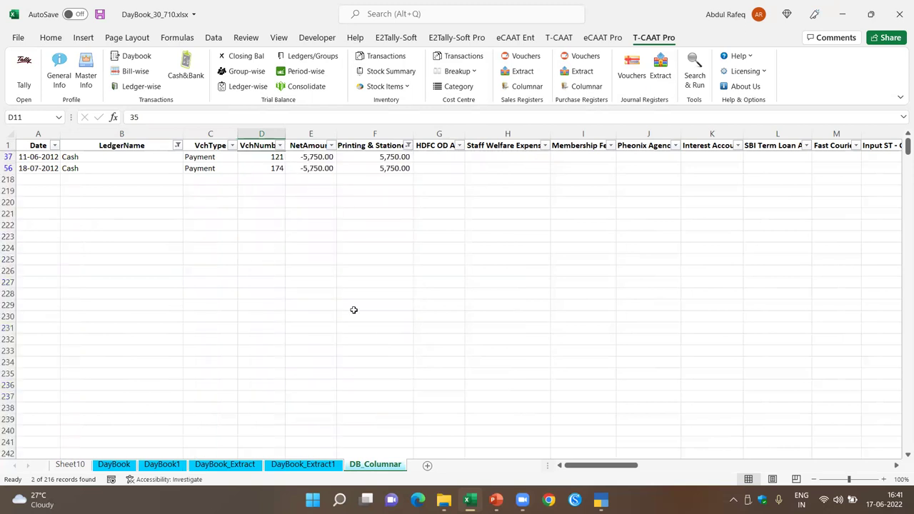
pyautogui.click(397, 160)
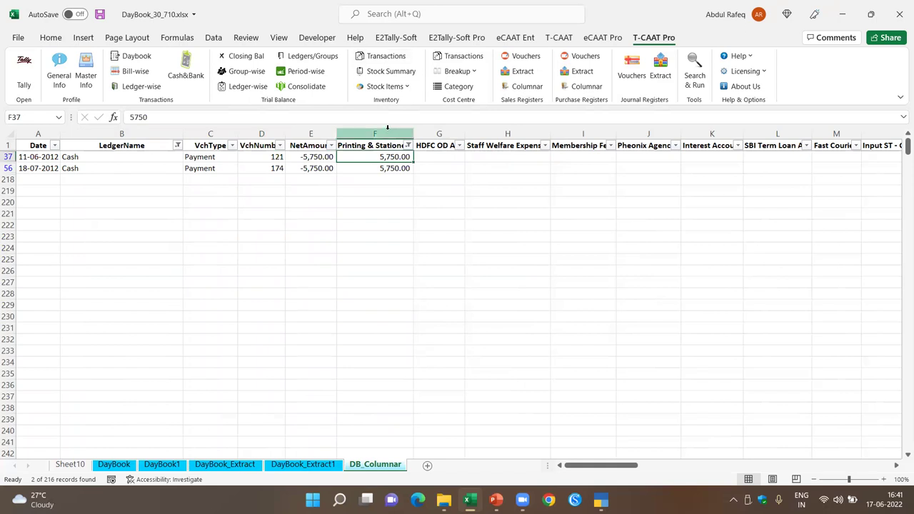
# - Reselect all values in the Printing & Stationery filter, including blanks
pyautogui.click(408, 145)
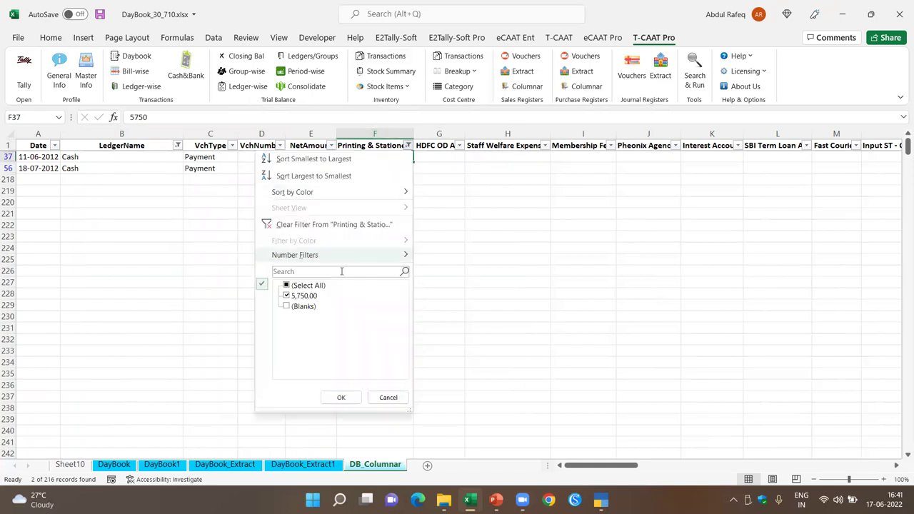
pyautogui.click(287, 285)
pyautogui.click(341, 397)
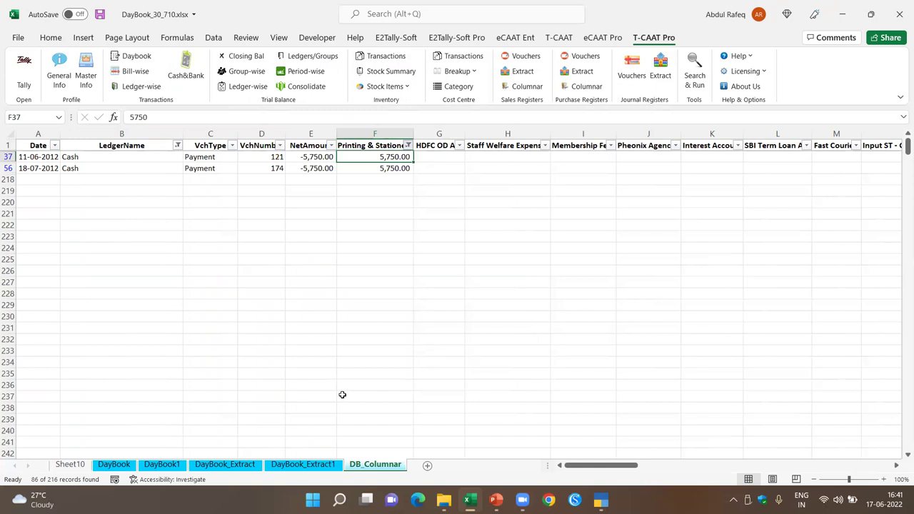
# - Sort the filtered Cash transactions by Staff Welfare Expenses, first largest to smallest, then smallest to largest
pyautogui.click(519, 158)
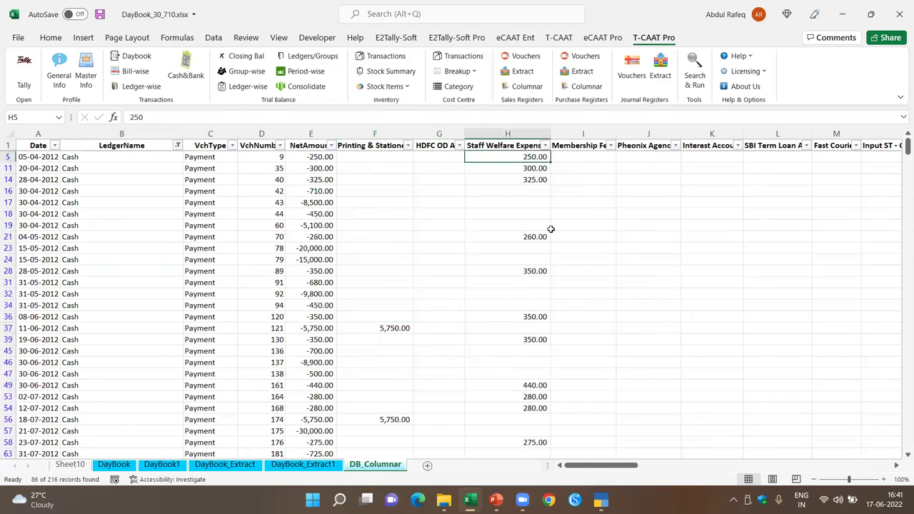
pyautogui.scroll(-7, 490, 279)
pyautogui.scroll(7, 491, 278)
pyautogui.hotkey('alt', 'a')
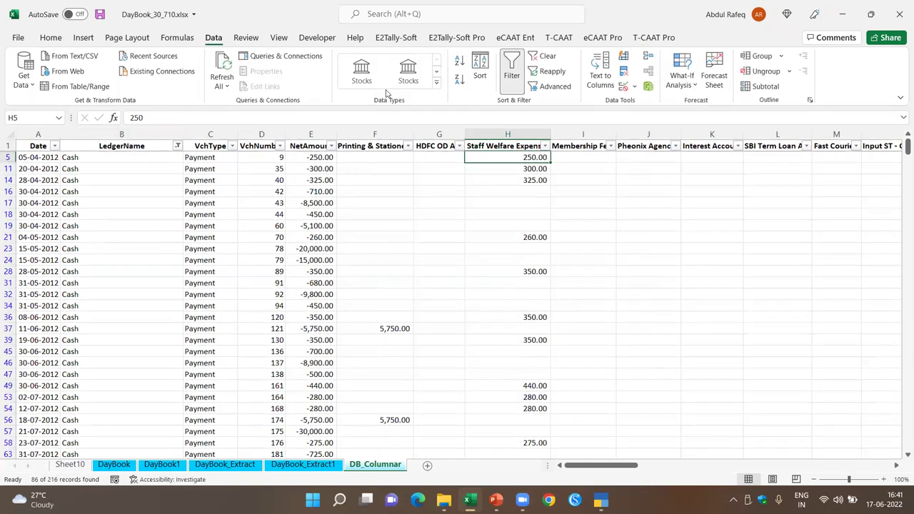
pyautogui.click(458, 85)
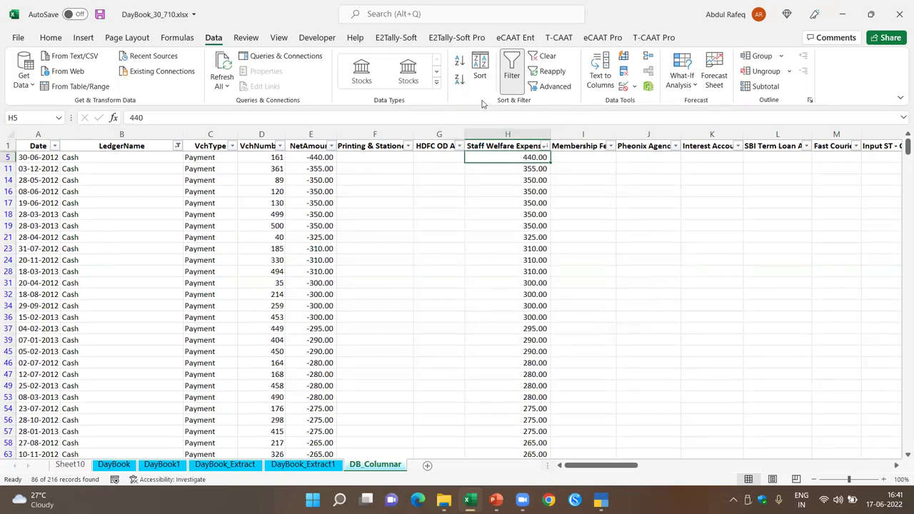
pyautogui.click(460, 62)
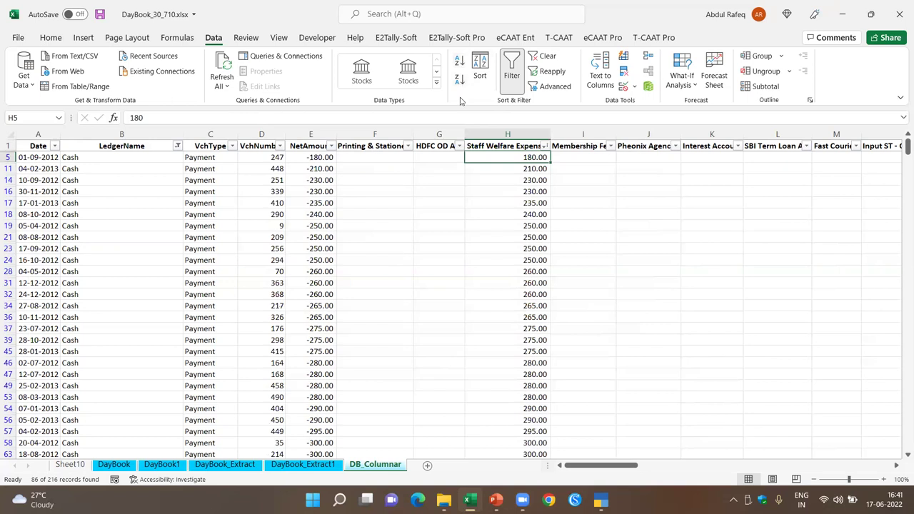
# - Check the Membership Fees filter values, then clear the filters on the DB_Columnar sheet
pyautogui.click(611, 146)
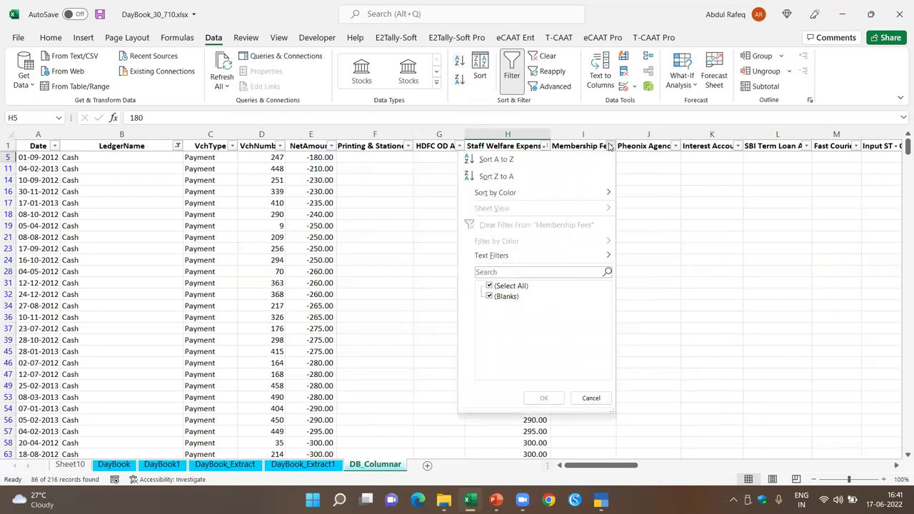
pyautogui.click(610, 146)
pyautogui.click(657, 150)
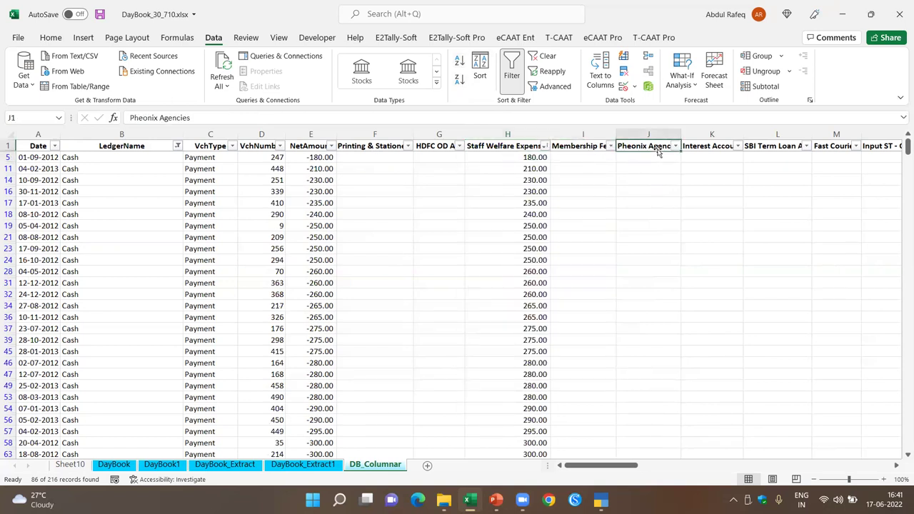
pyautogui.click(547, 56)
pyautogui.click(193, 153)
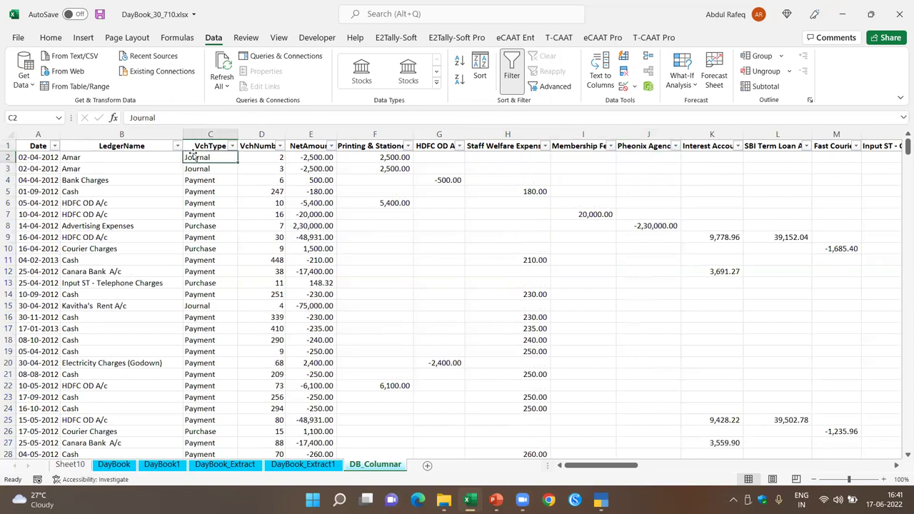
# - Check the column totals from NetAmount through Membership Fees and inspect the Membership Fees and Pheonix Agencies entries
pyautogui.scroll(-5, 310, 219)
pyautogui.scroll(5, 310, 220)
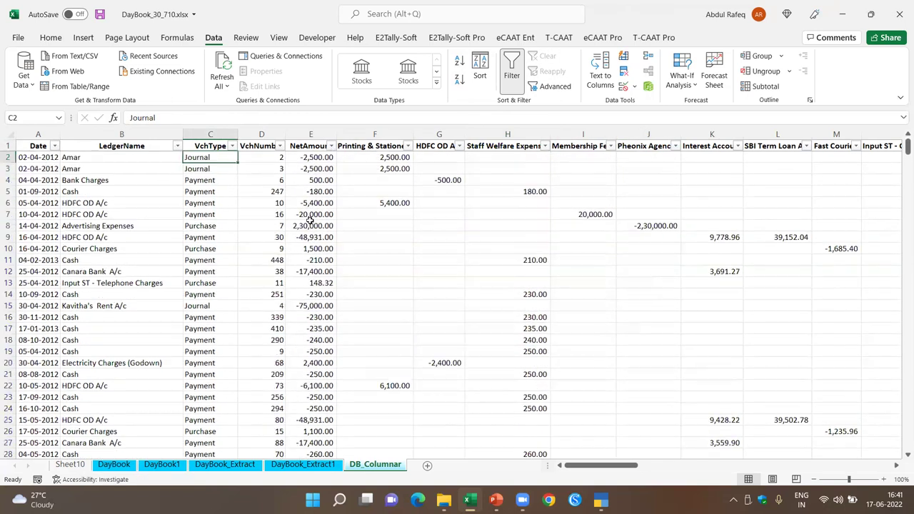
pyautogui.click(311, 135)
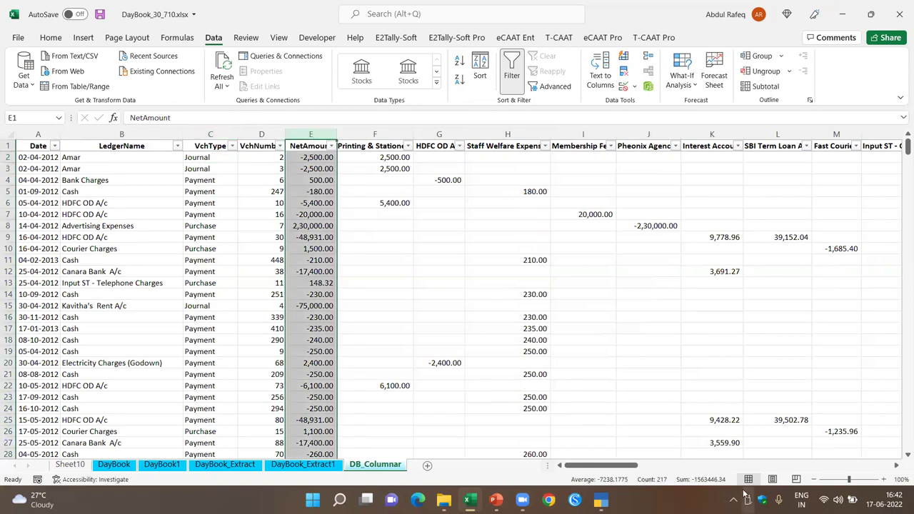
pyautogui.click(372, 135)
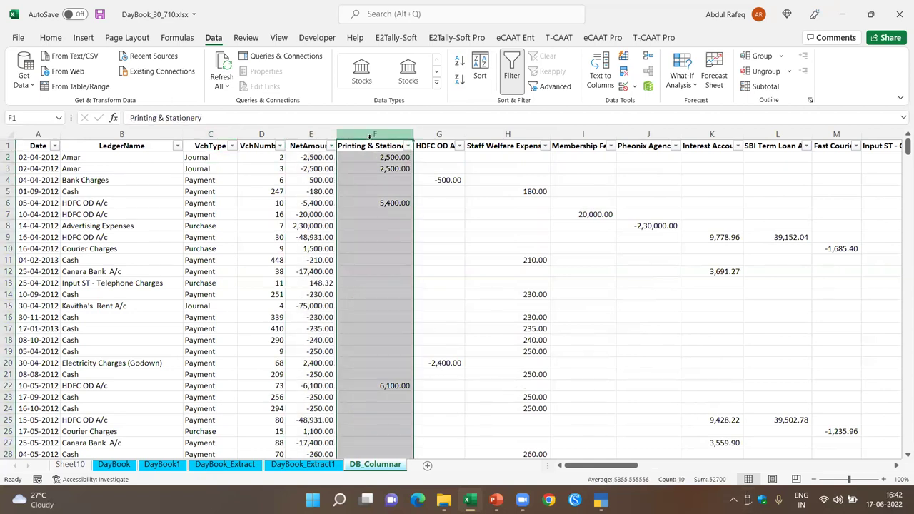
pyautogui.click(426, 137)
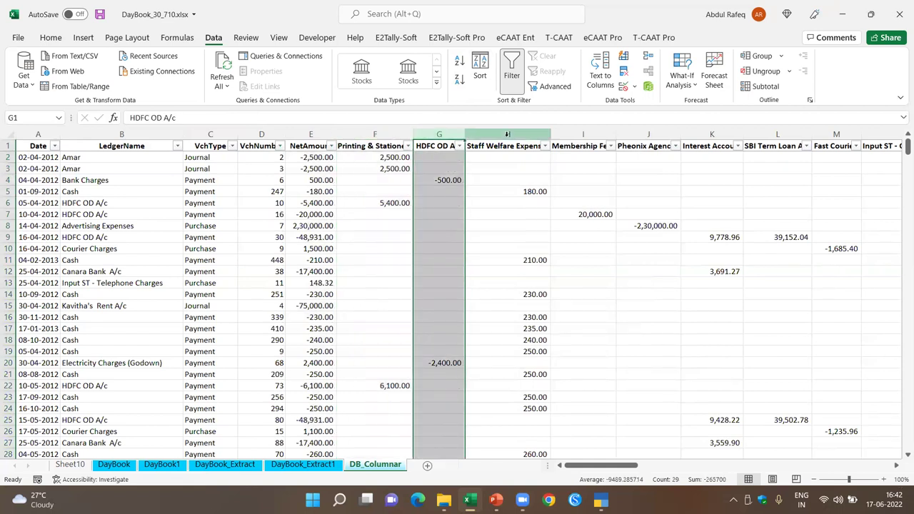
pyautogui.click(507, 134)
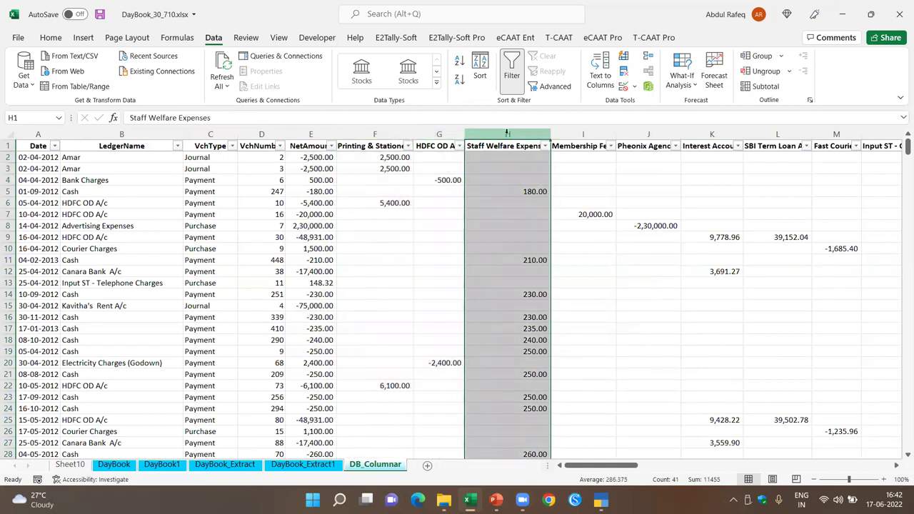
pyautogui.click(579, 130)
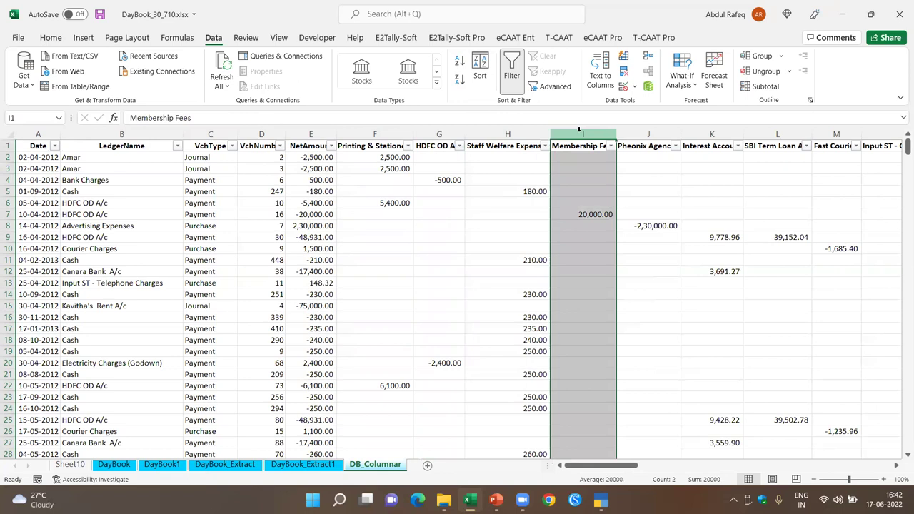
pyautogui.click(597, 213)
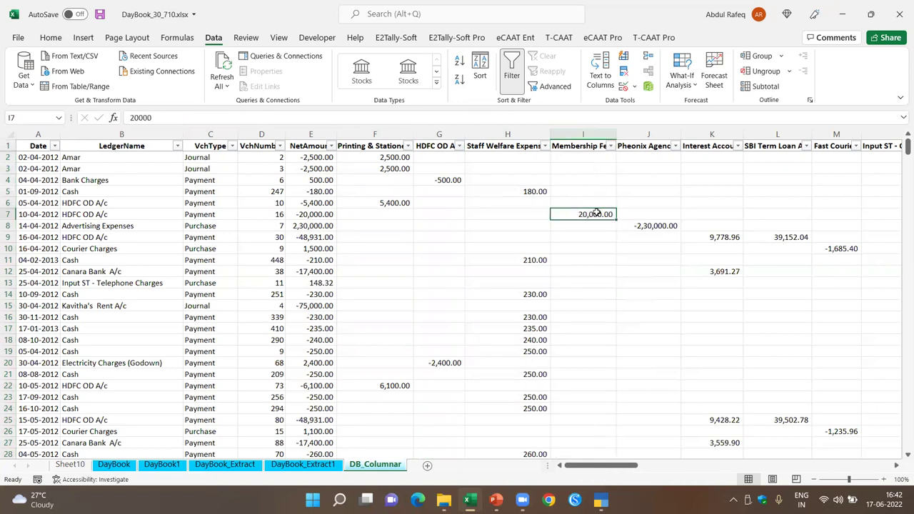
pyautogui.click(646, 226)
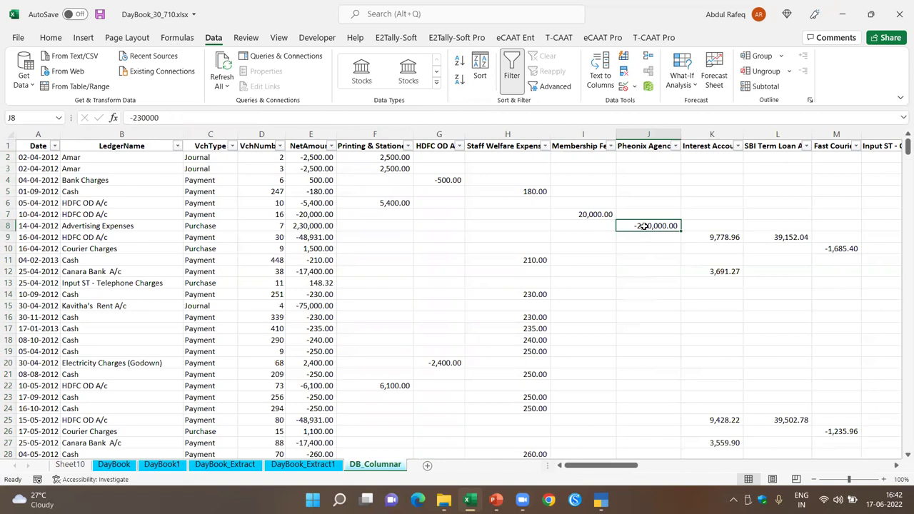
pyautogui.click(595, 215)
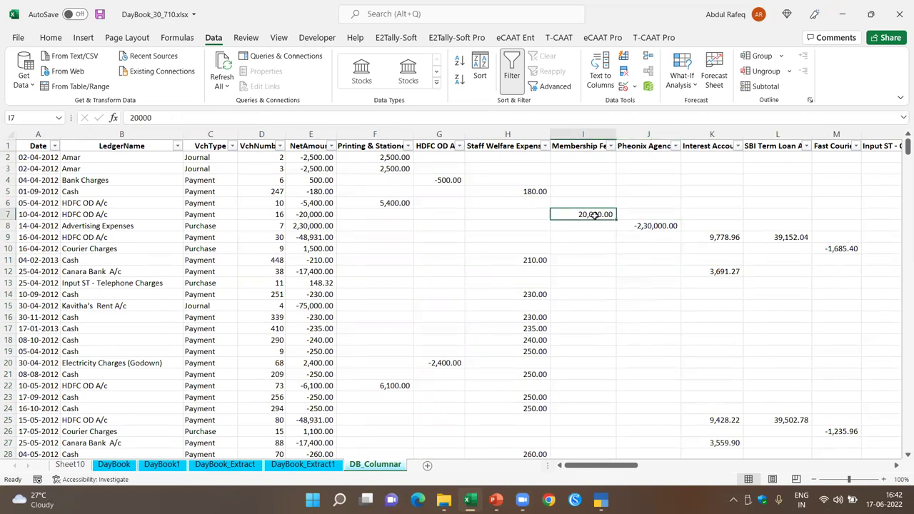
# - Review the remaining ledger columns from Interest Account onwards and return to the start of the extract
pyautogui.click(693, 146)
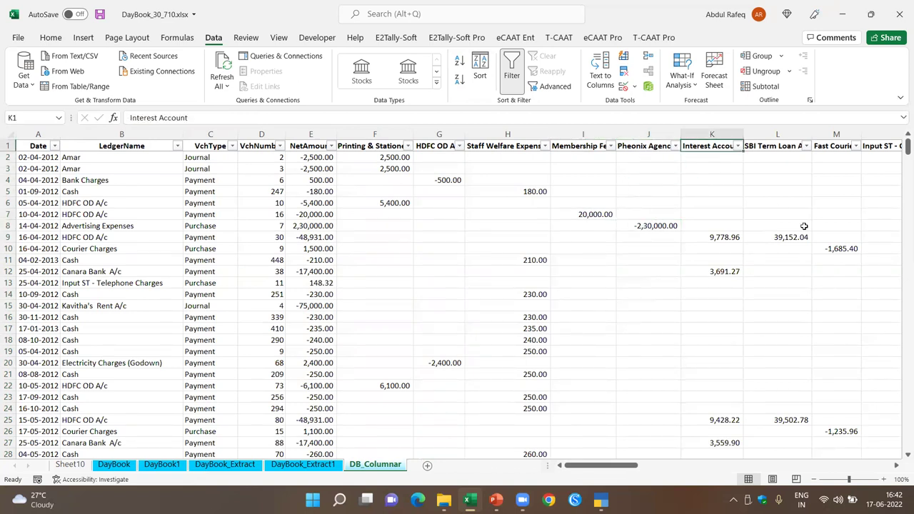
pyautogui.press('Right')
pyautogui.press('Right')
pyautogui.press('Right')
pyautogui.press('Right')
pyautogui.press('Right')
pyautogui.press('Right')
pyautogui.press('Right')
pyautogui.press('Right')
pyautogui.press('Right')
pyautogui.press('Right')
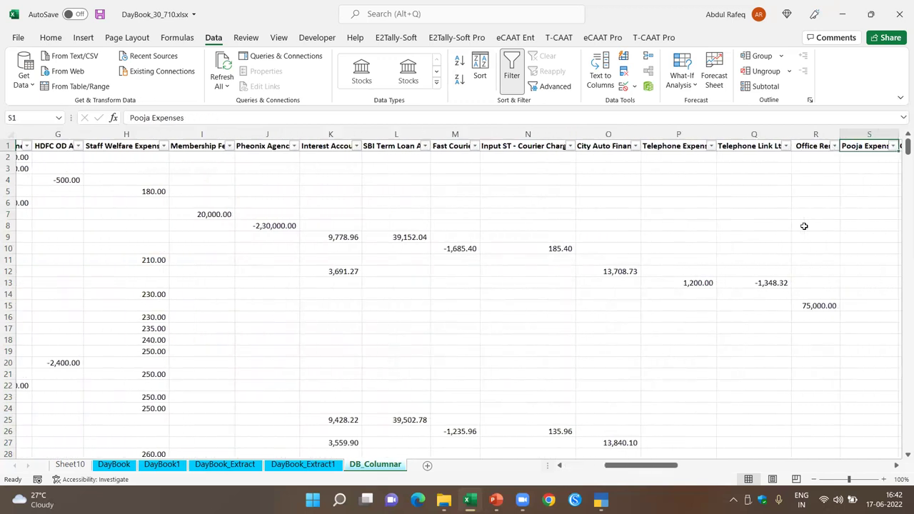
pyautogui.press('Right')
pyautogui.press('Right')
pyautogui.press('Right')
pyautogui.press('Right')
pyautogui.press('Right')
pyautogui.press('Right')
pyautogui.press('Right')
pyautogui.press('Right')
pyautogui.press('Right')
pyautogui.press('Right')
pyautogui.press('Right')
pyautogui.press('Right')
pyautogui.press('Right')
pyautogui.press('Right')
pyautogui.press('Right')
pyautogui.press('Right')
pyautogui.press('Right')
pyautogui.press('Right')
pyautogui.press('Right')
pyautogui.press('Right')
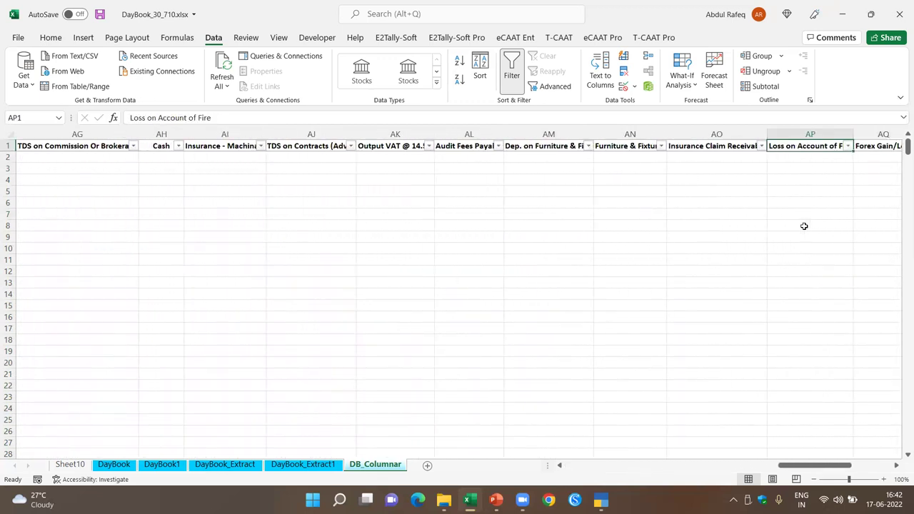
pyautogui.hotkey('ctrl', 'Home')
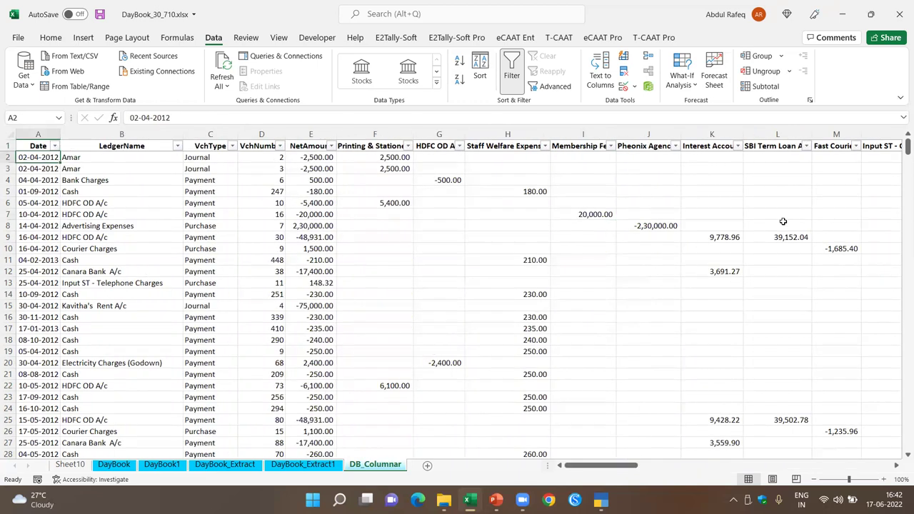
pyautogui.click(135, 340)
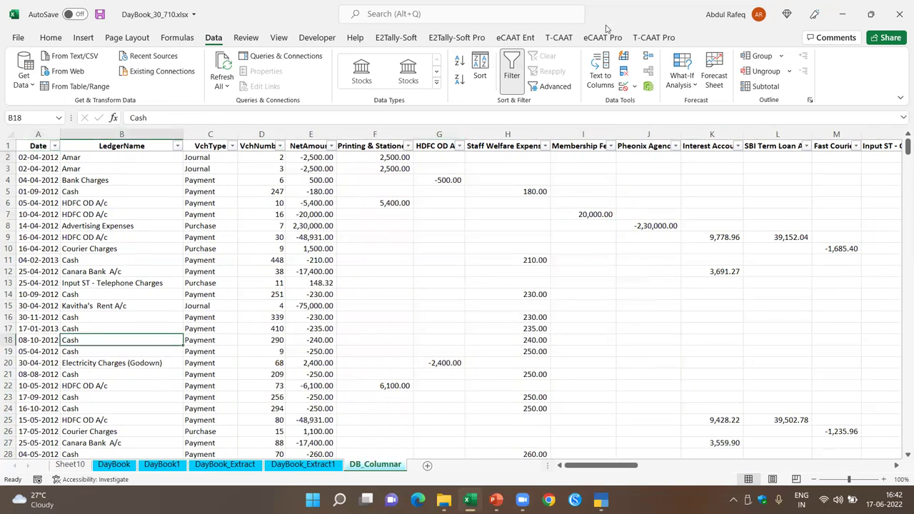
# - Start a T-CAAT Pro daybook extract and list its ledgers by the parent group Indirect Expenses
pyautogui.click(665, 236)
pyautogui.click(653, 37)
pyautogui.click(134, 56)
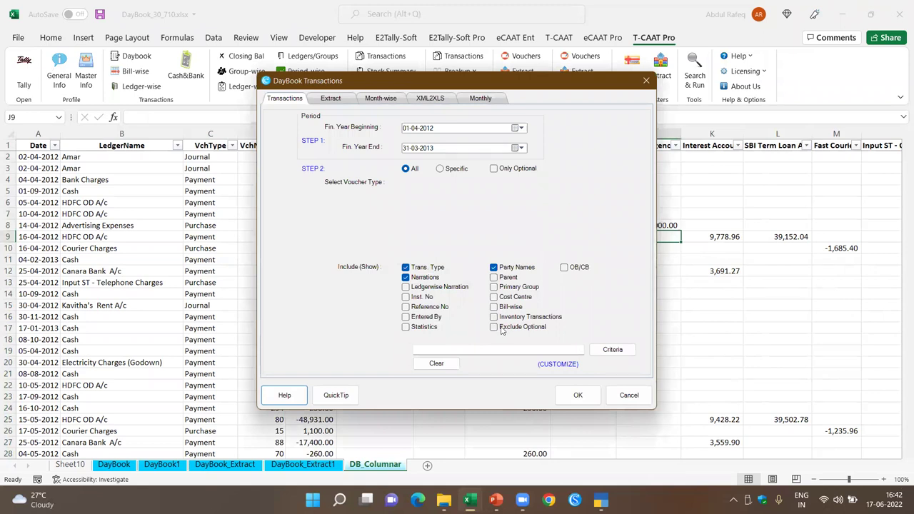
pyautogui.click(331, 99)
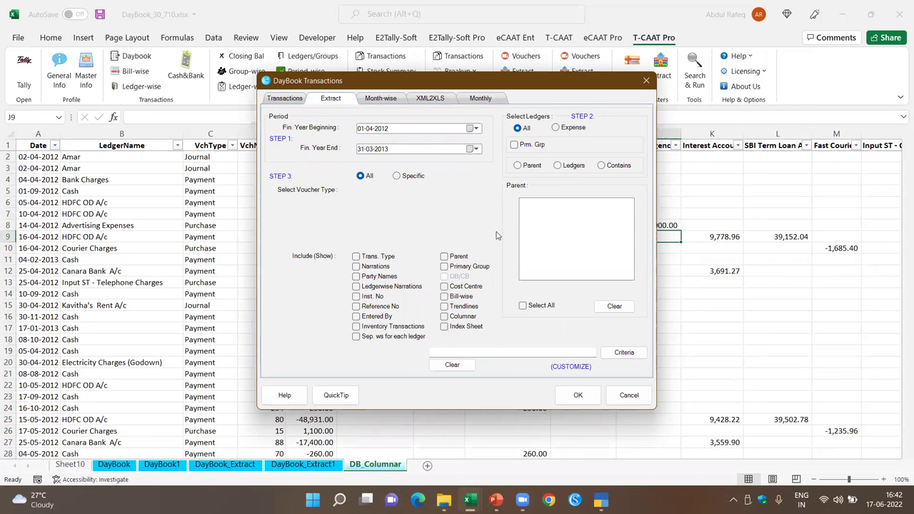
pyautogui.click(524, 167)
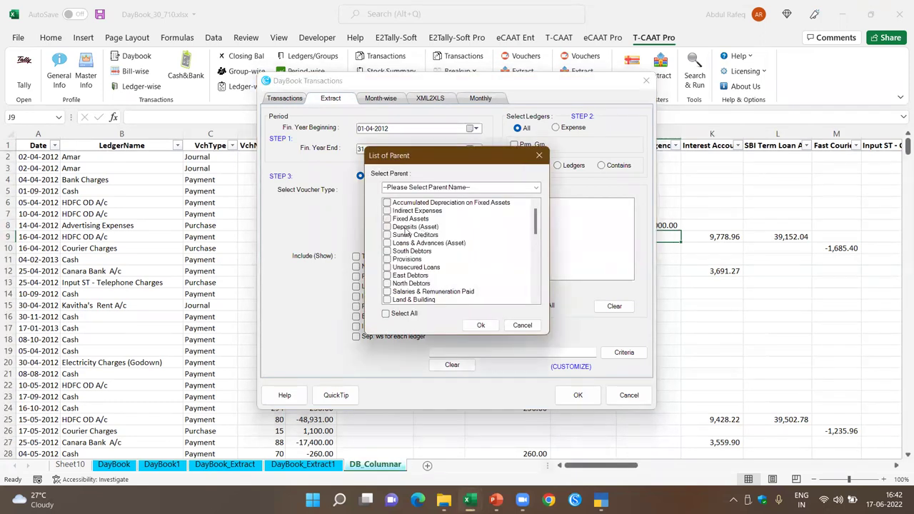
pyautogui.click(387, 211)
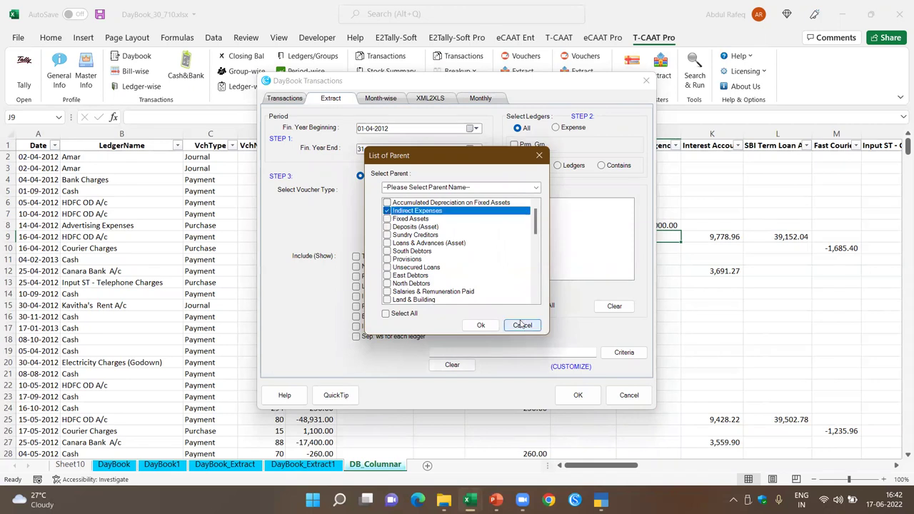
pyautogui.click(486, 324)
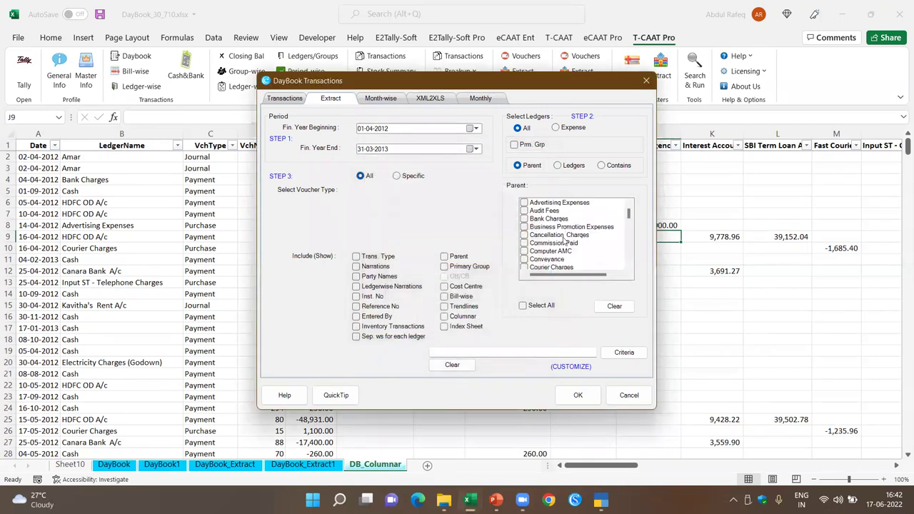
# - Select the Business Promotion Expenses and Conveyance ledgers for the daybook extract
pyautogui.scroll(-8, 541, 243)
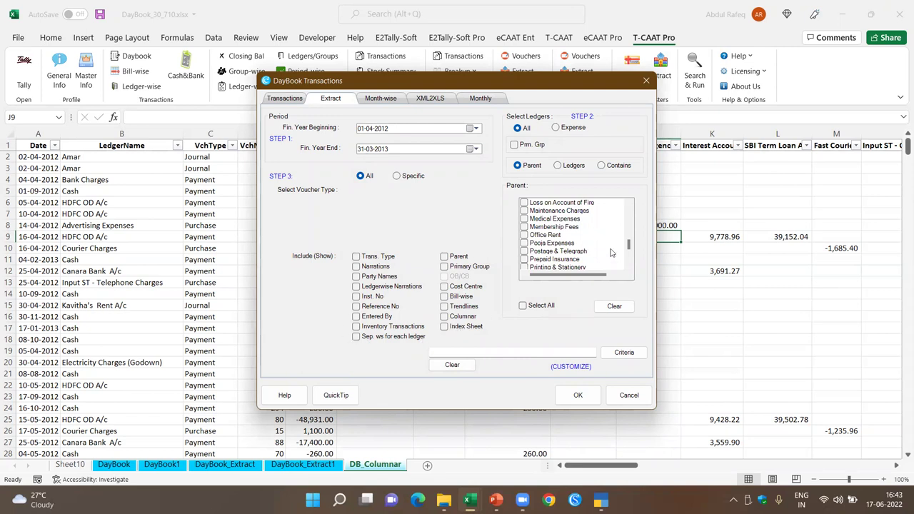
pyautogui.scroll(8, 611, 254)
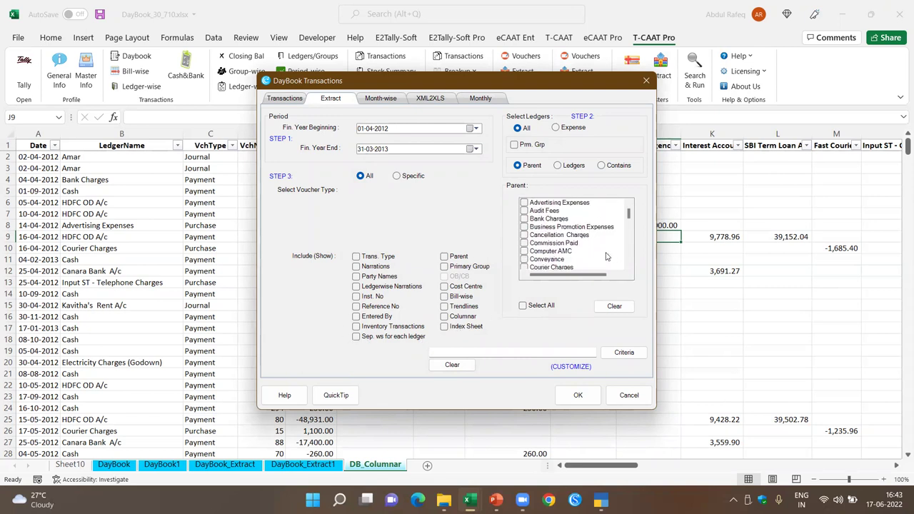
pyautogui.click(531, 230)
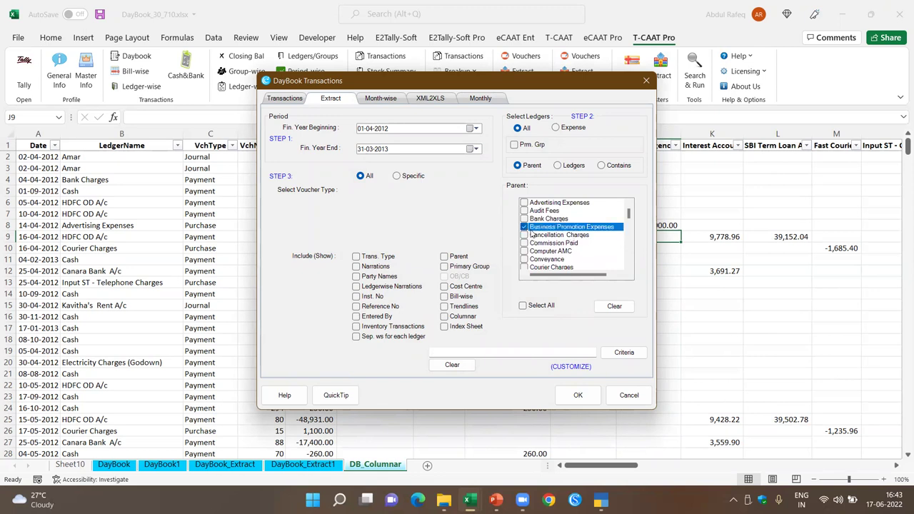
pyautogui.click(525, 260)
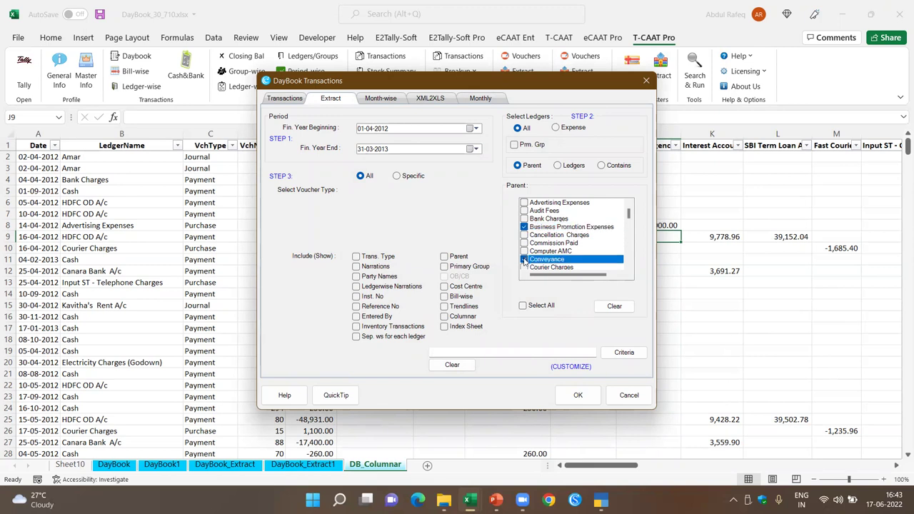
# - Add Courier Charges, Electricity Charges (Godown) and Electricity Charges (Office) to the ledger selection and extract the transactions with a separate worksheet per ledger
pyautogui.click(525, 268)
pyautogui.scroll(-3, 535, 261)
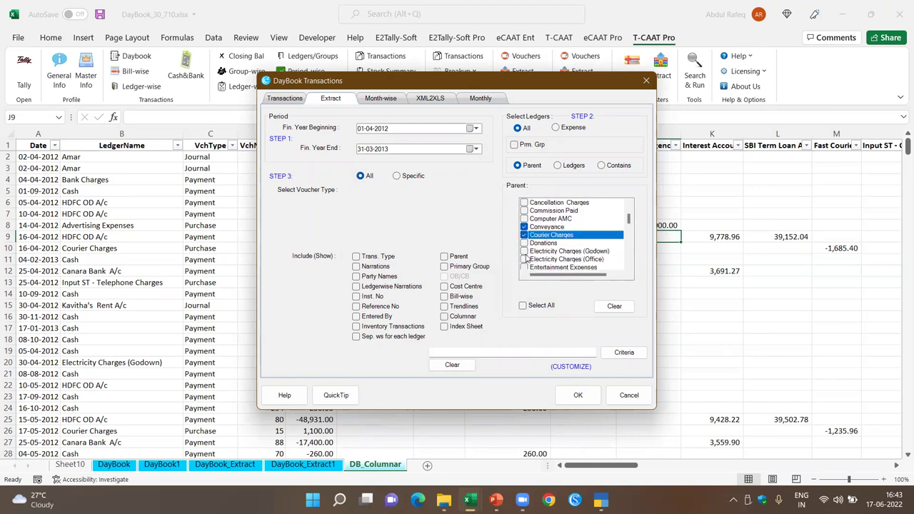
pyautogui.click(524, 251)
pyautogui.click(524, 260)
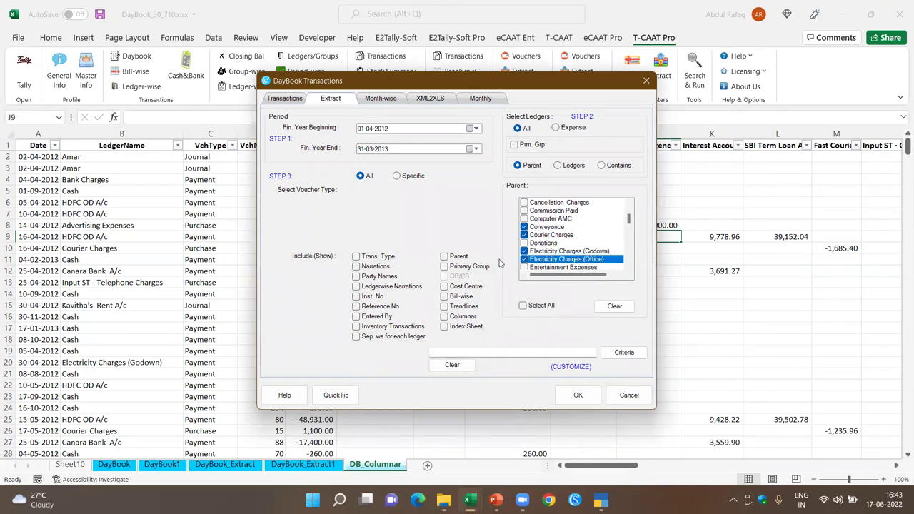
pyautogui.click(358, 337)
pyautogui.click(568, 400)
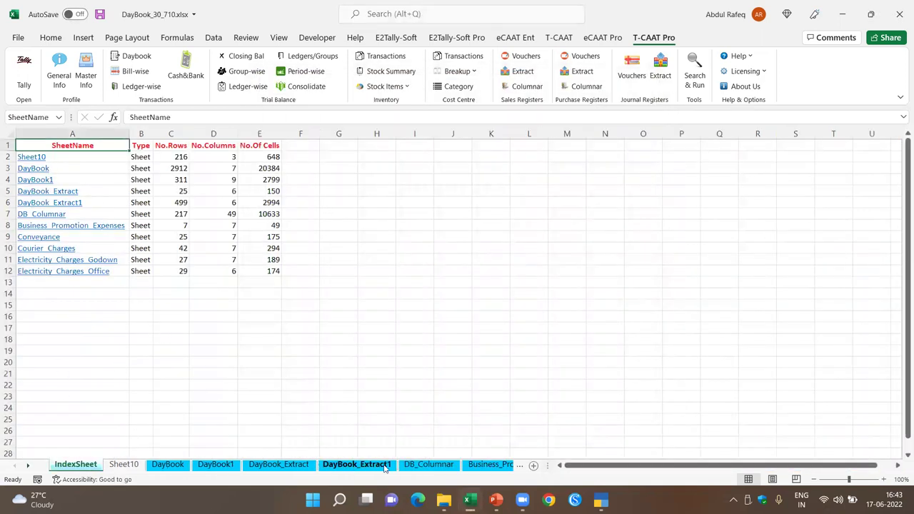
# - Look through the extracted ledger sheets for Business Promotion Expenses, Conveyance and Courier Charges
pyautogui.click(432, 465)
pyautogui.click(482, 465)
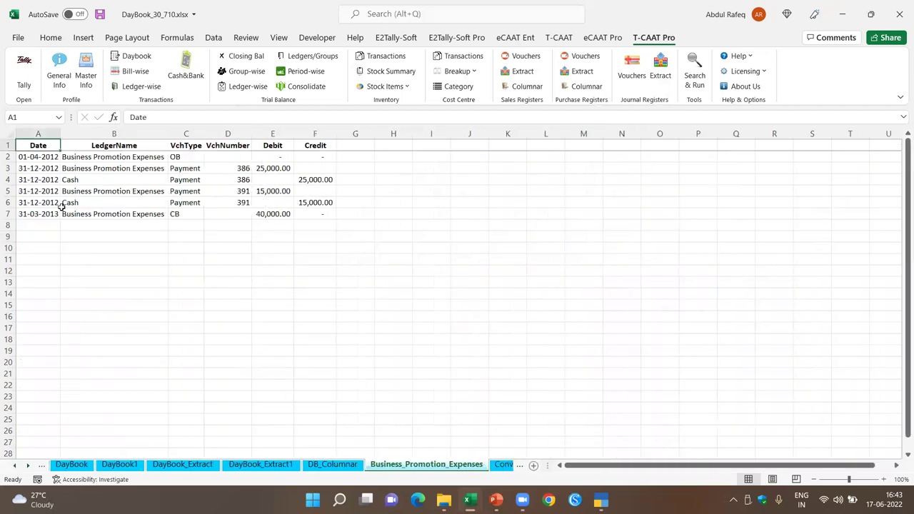
pyautogui.click(501, 465)
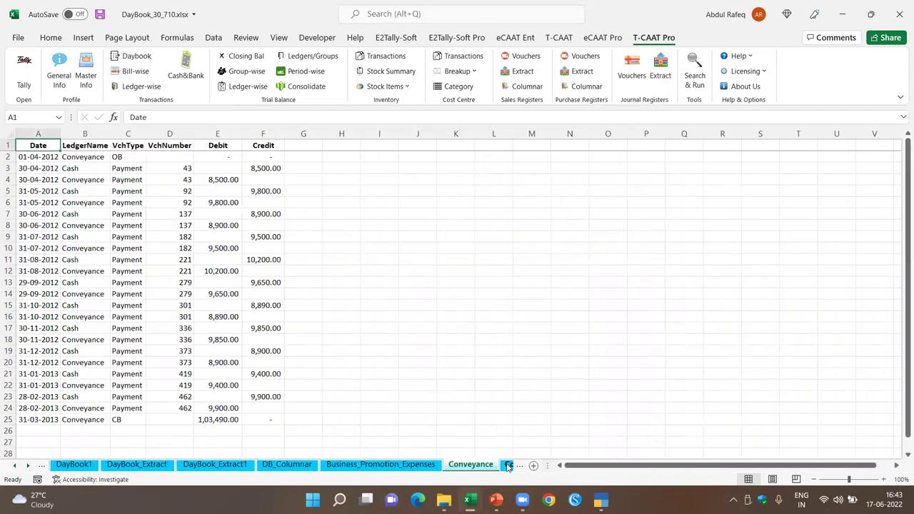
pyautogui.click(503, 465)
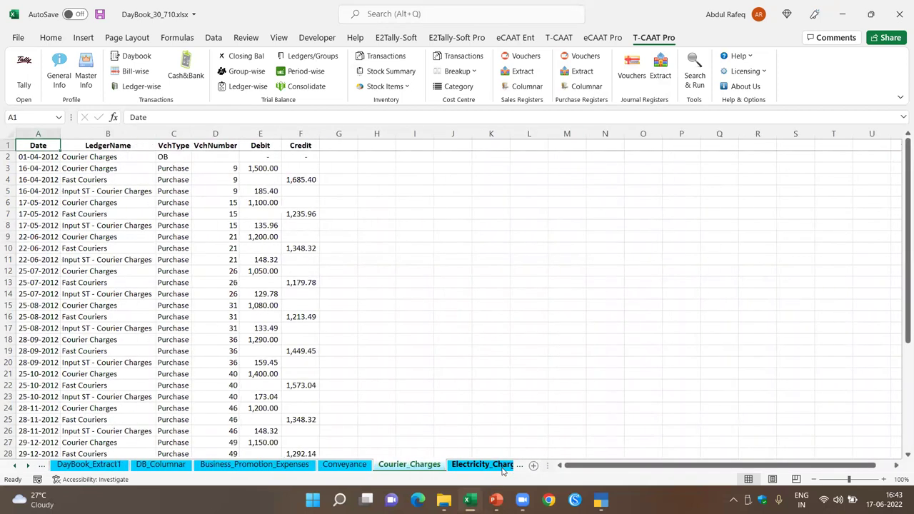
# - Examine the closing balance row in the Electricity_Charges_Godown sheet, including its date, ledger name and debit amount
pyautogui.click(503, 465)
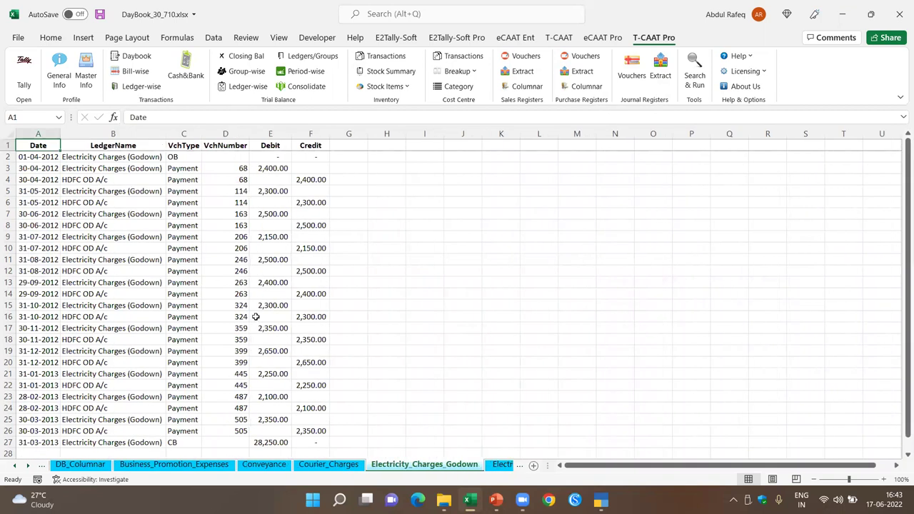
pyautogui.scroll(-1, 256, 317)
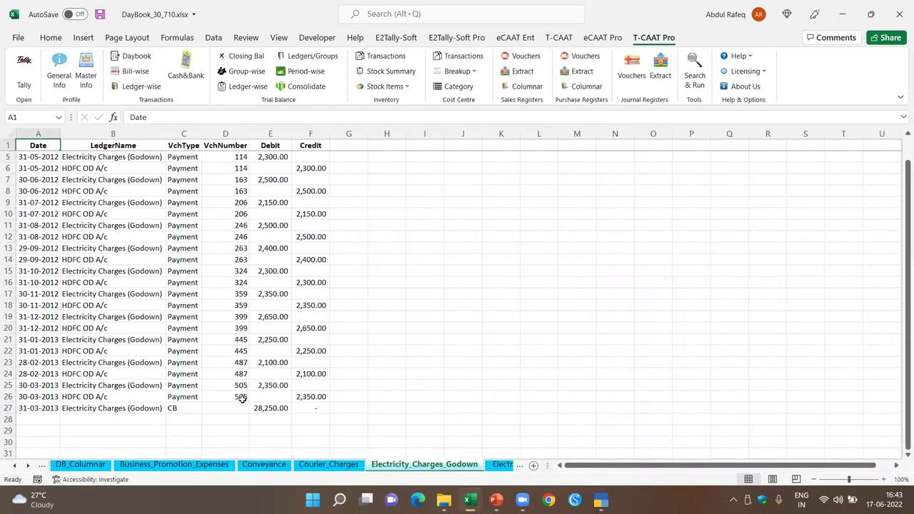
pyautogui.click(199, 405)
pyautogui.click(96, 408)
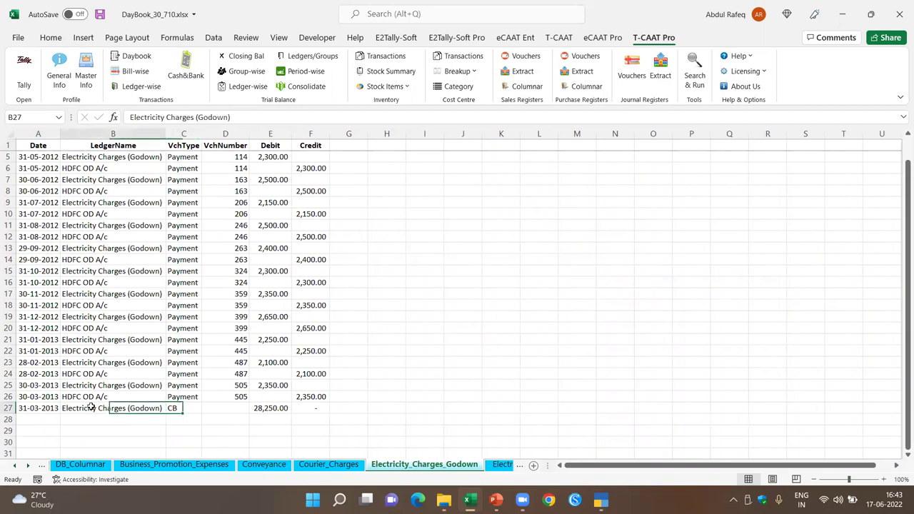
pyautogui.click(26, 409)
pyautogui.click(272, 408)
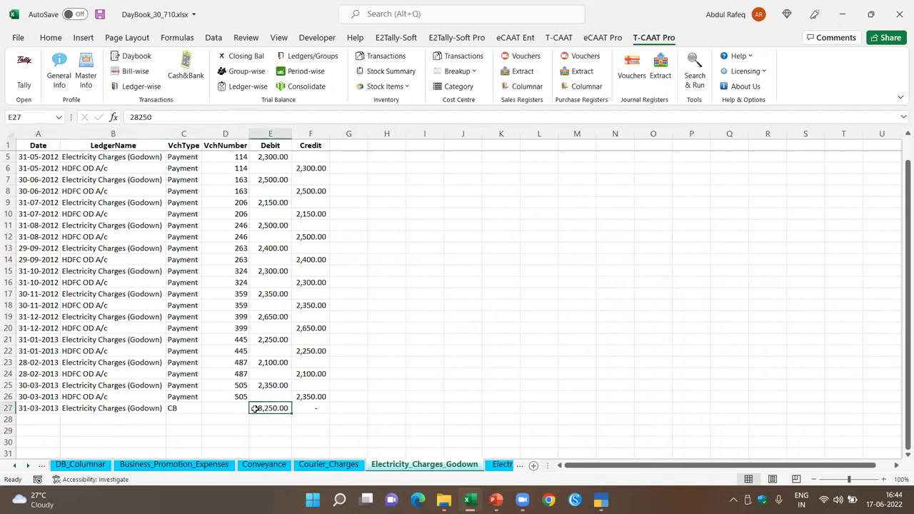
# - Examine the Electricity_Charges_Office sheet for unusually large amounts, checking both sides of voucher 447 against the other entries
pyautogui.click(501, 465)
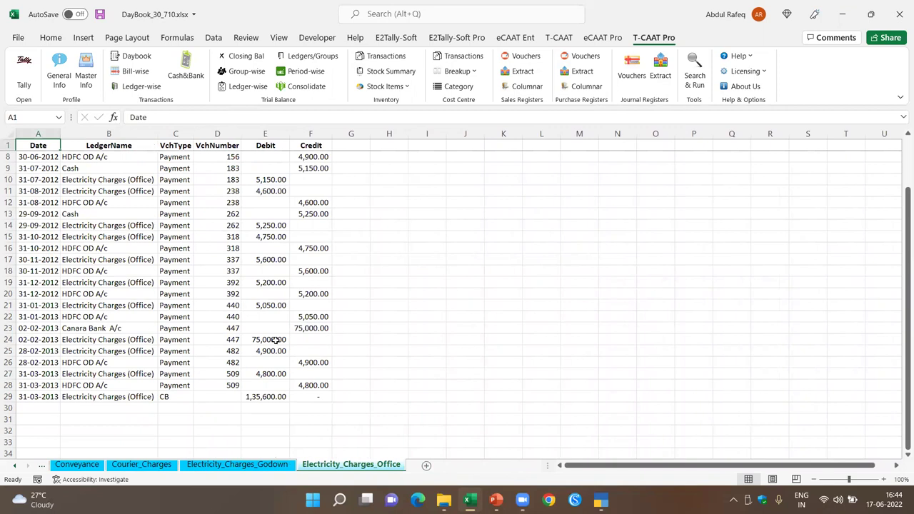
pyautogui.click(276, 340)
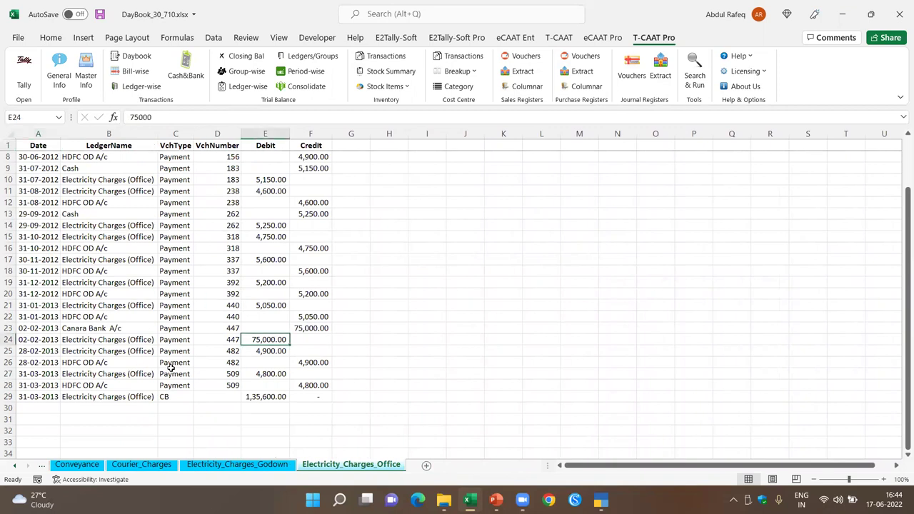
pyautogui.scroll(2, 165, 355)
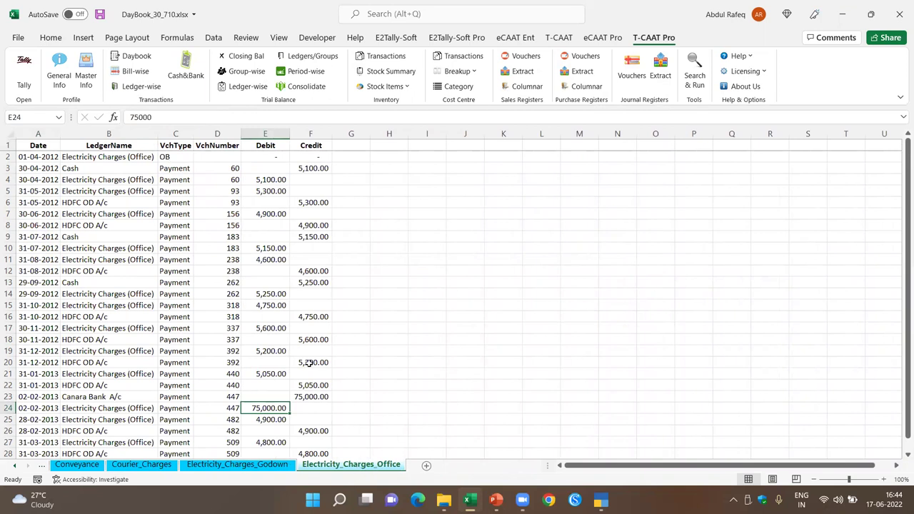
pyautogui.scroll(-2, 290, 400)
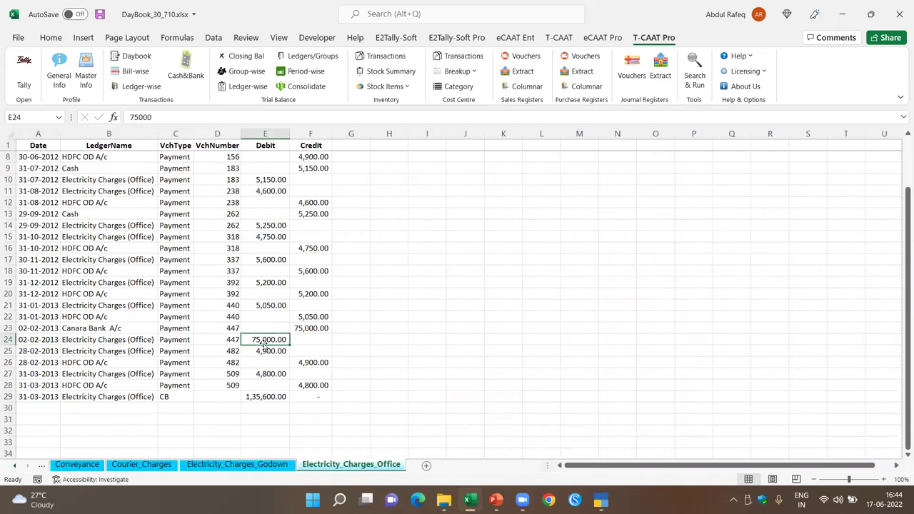
pyautogui.click(306, 330)
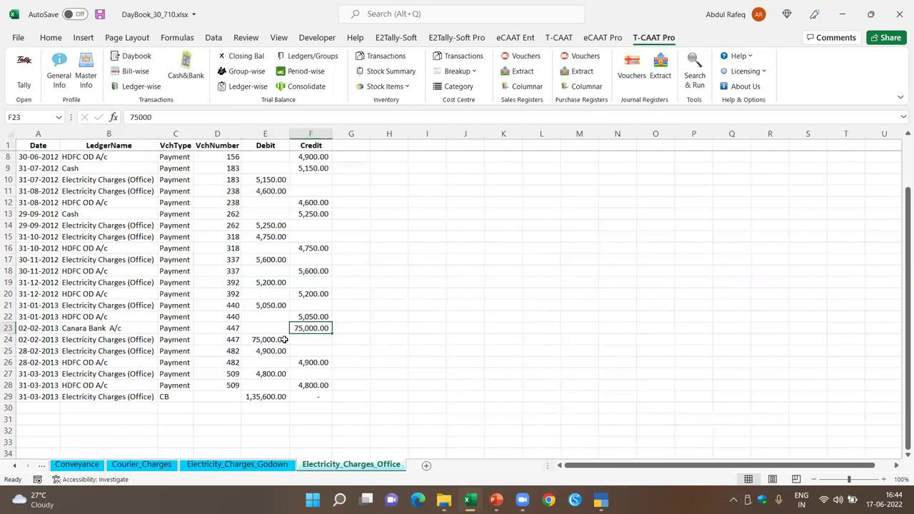
pyautogui.scroll(2, 231, 369)
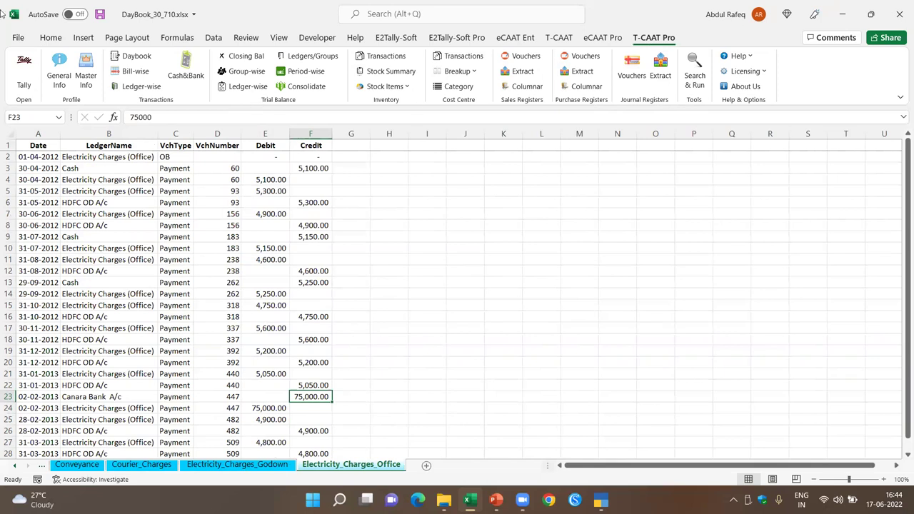
# - Review the month-wise daybook extraction options, including its month and quarter choices, and close them without extracting
pyautogui.click(130, 58)
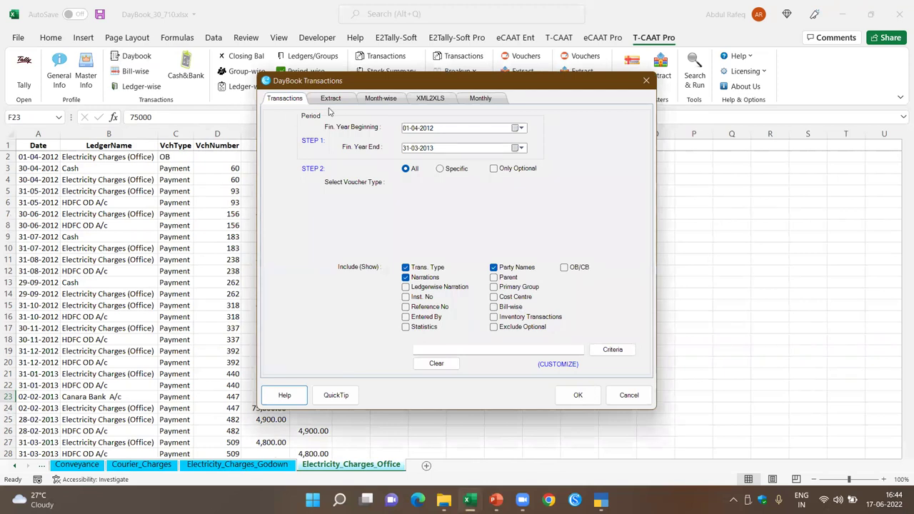
pyautogui.click(377, 100)
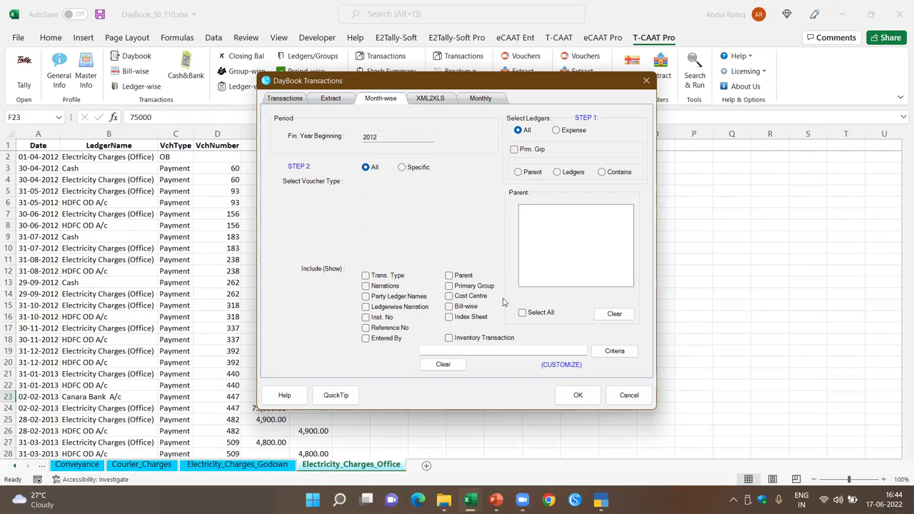
pyautogui.click(575, 396)
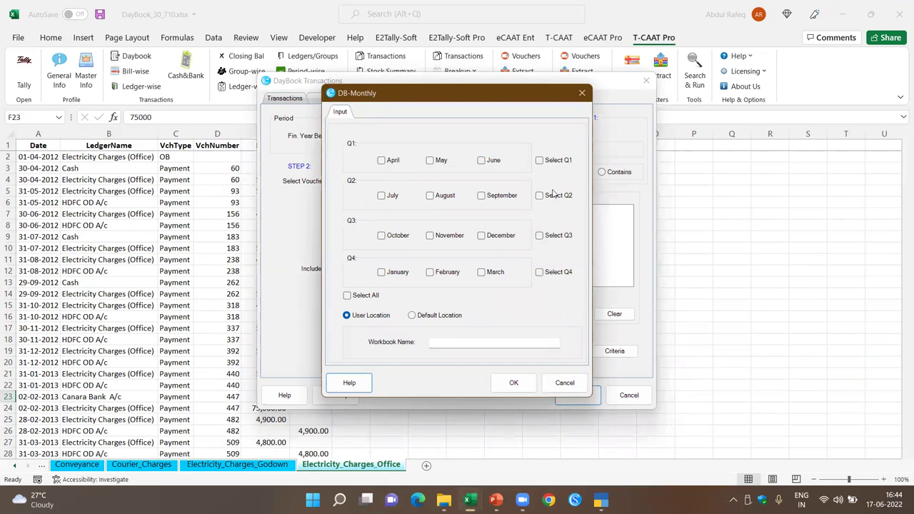
pyautogui.click(577, 384)
pyautogui.click(321, 251)
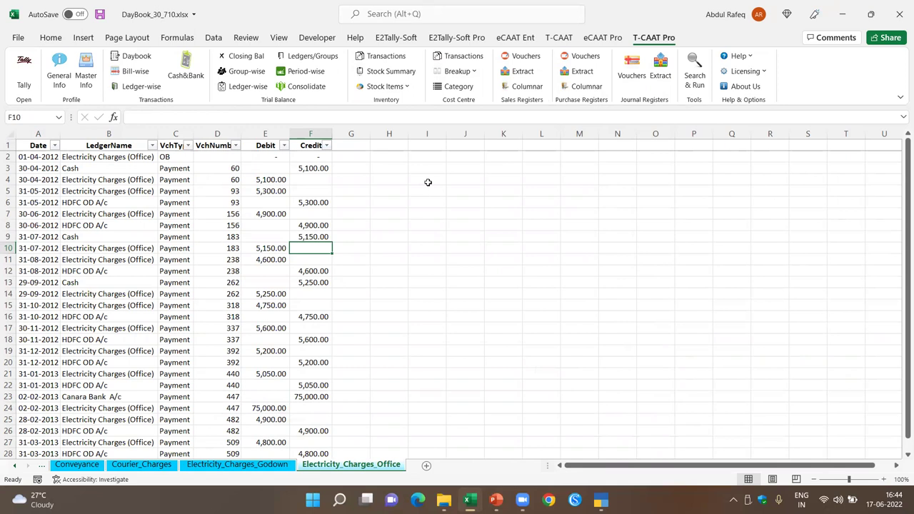
# - Try setting up a month-wise daybook extraction for the 2012 financial year with all months selected
pyautogui.click(158, 215)
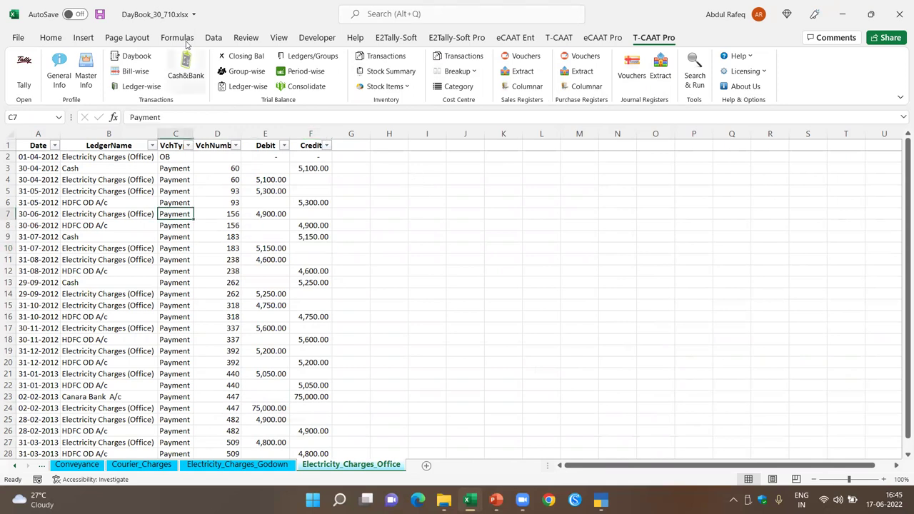
pyautogui.click(125, 58)
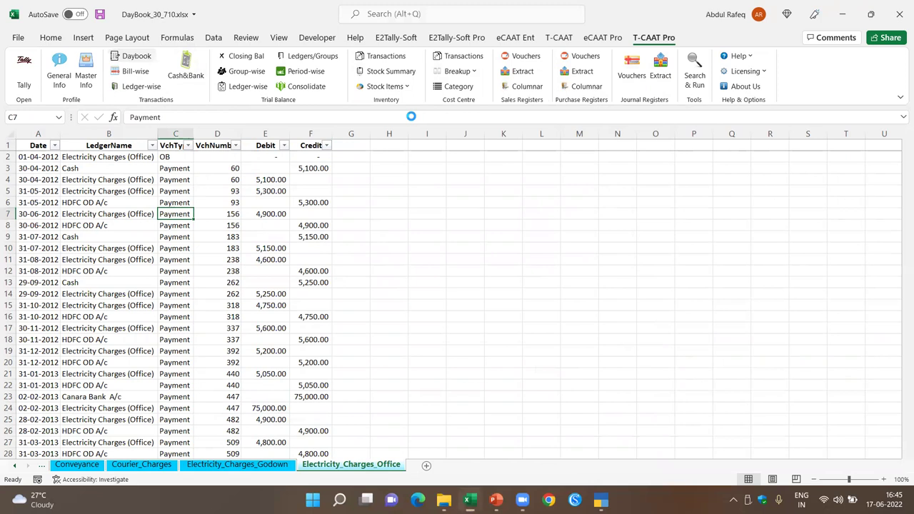
pyautogui.click(384, 99)
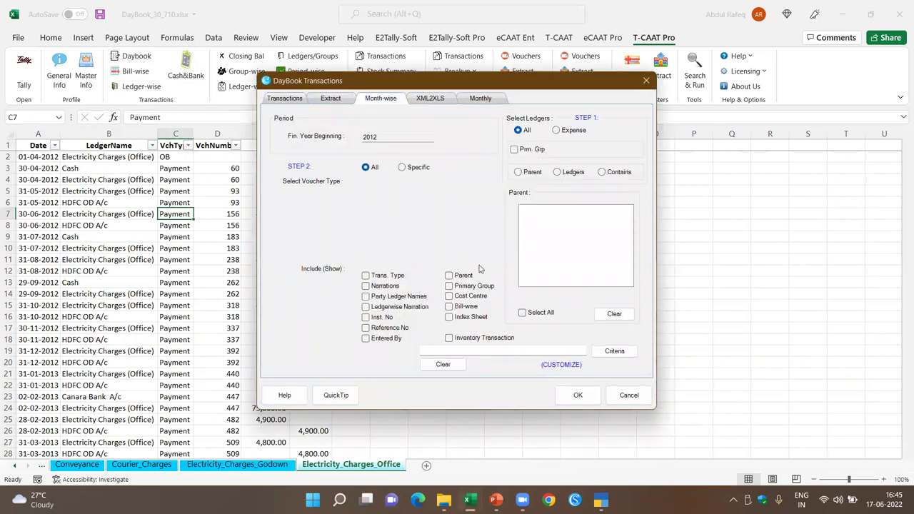
pyautogui.click(578, 395)
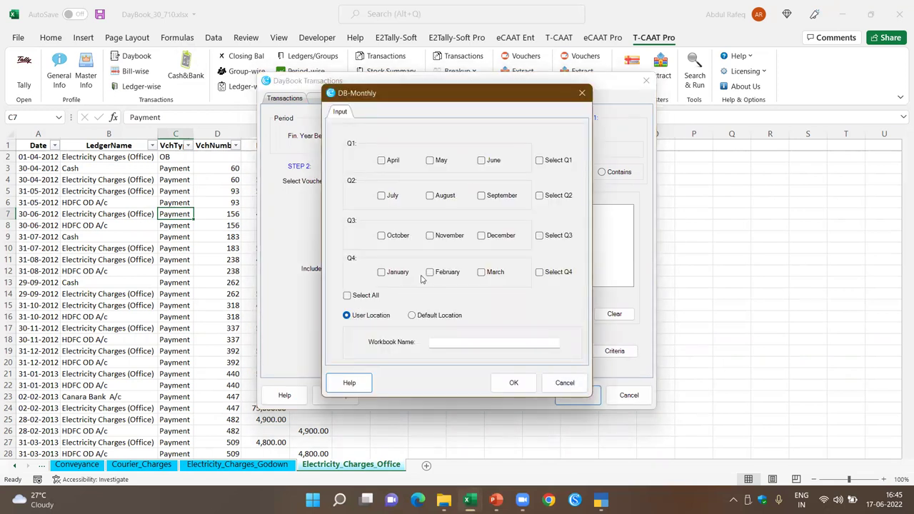
pyautogui.click(361, 297)
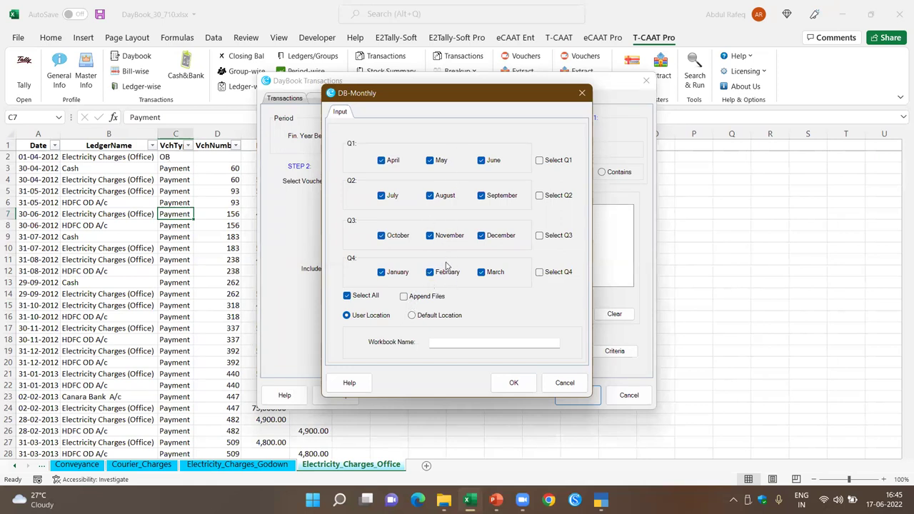
pyautogui.click(564, 382)
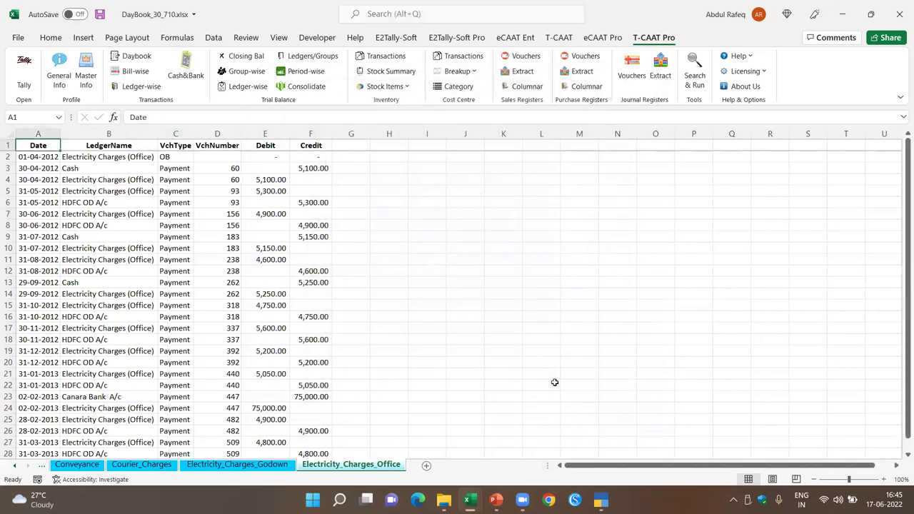
pyautogui.click(331, 247)
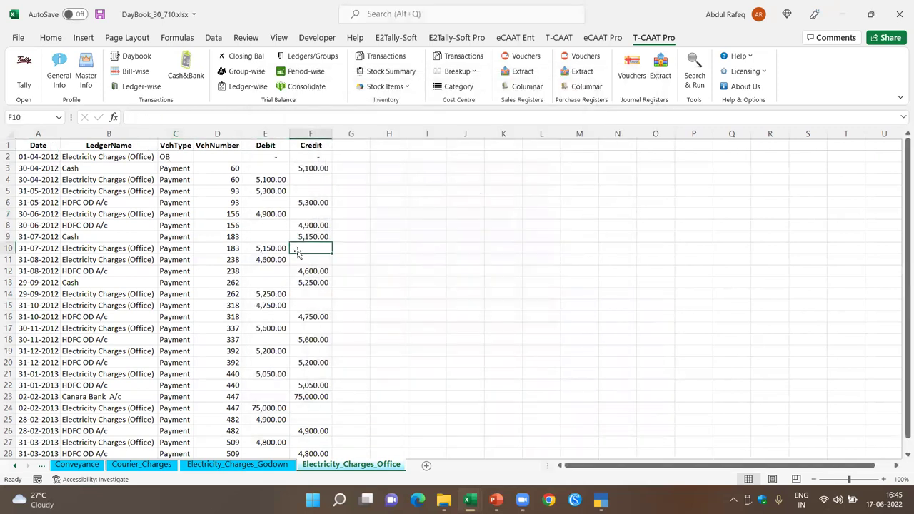
# - Look over the daybook's XML2XLS export options and bring up its monthly analysis options
pyautogui.click(138, 56)
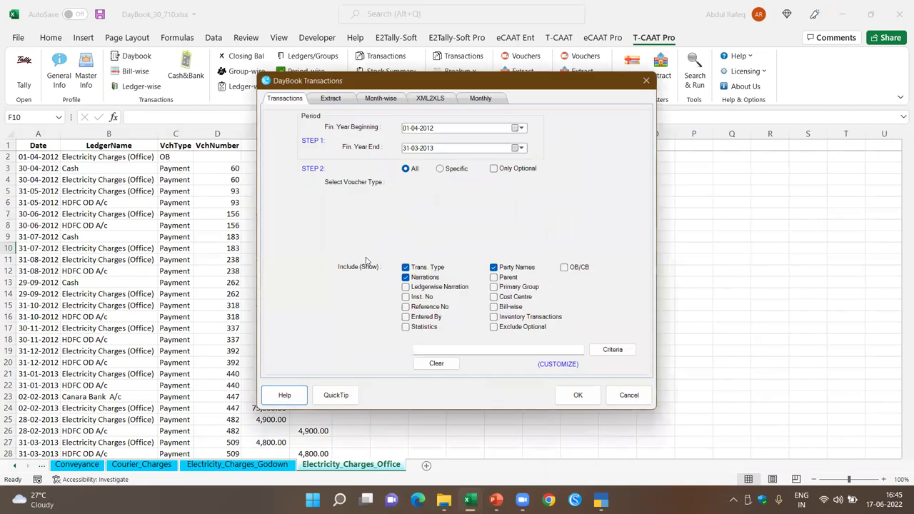
pyautogui.click(431, 99)
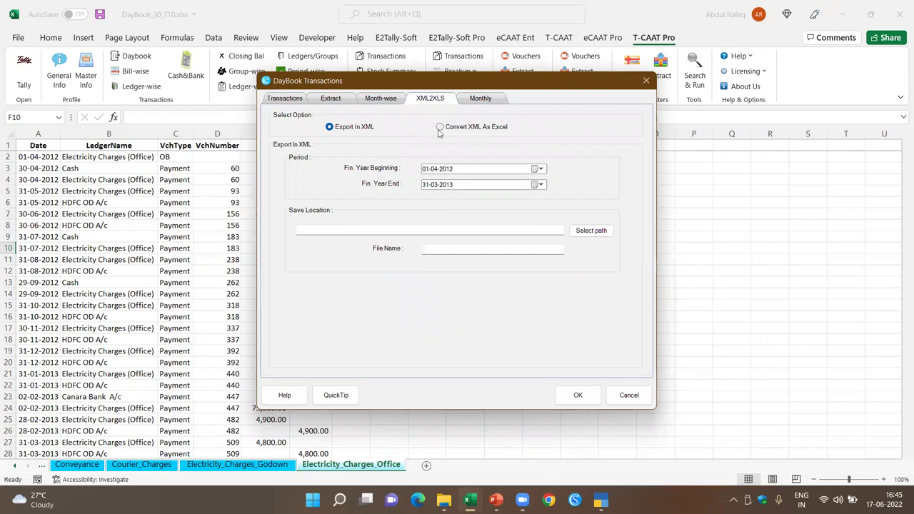
pyautogui.click(490, 103)
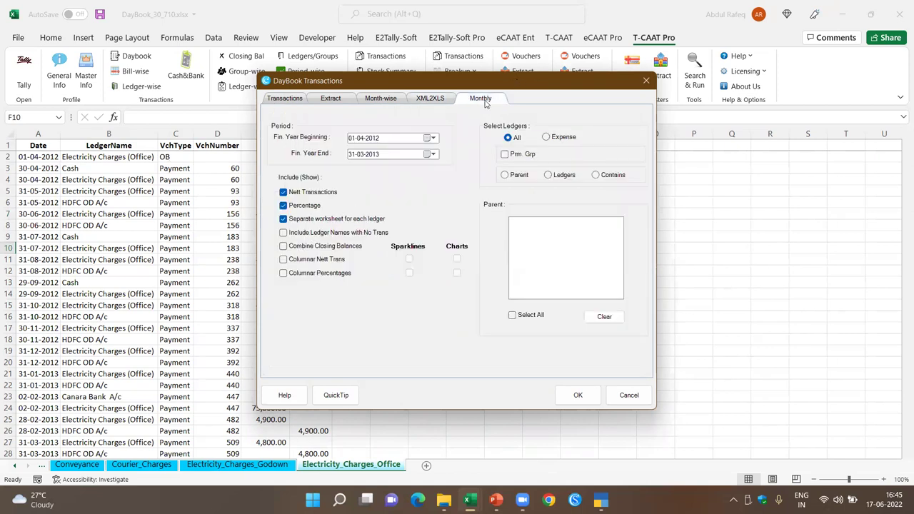
# - Restrict the monthly analysis ledgers to the Indirect Expenses primary group
pyautogui.click(506, 155)
pyautogui.click(636, 154)
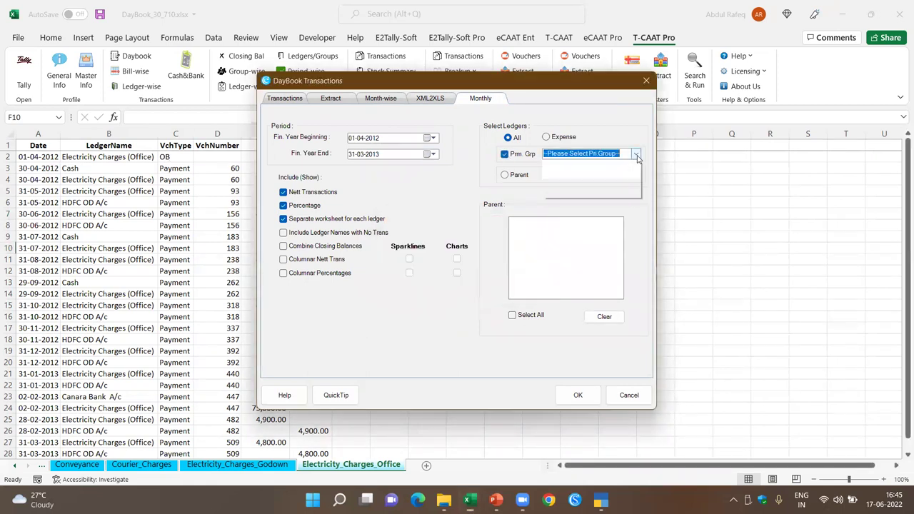
pyautogui.write('I')
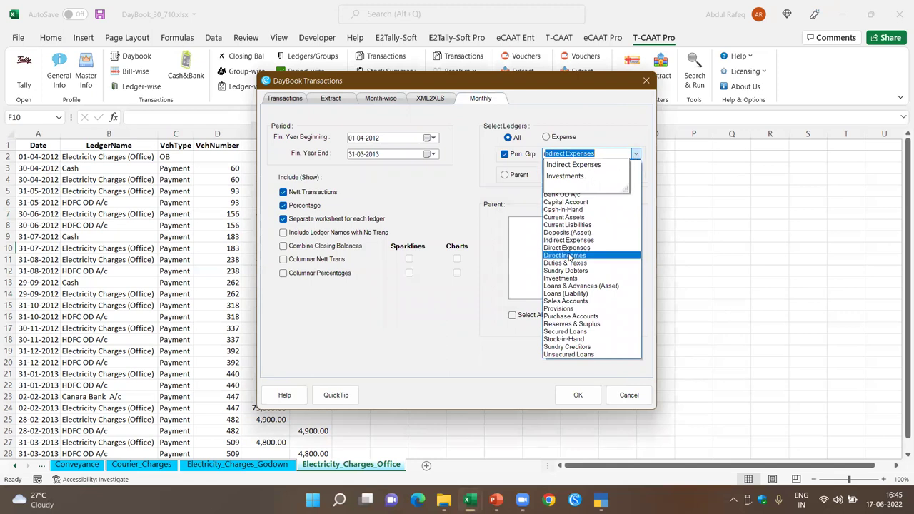
pyautogui.write('i')
pyautogui.press('BackSpace')
pyautogui.press('BackSpace')
pyautogui.press('BackSpace')
pyautogui.write('i')
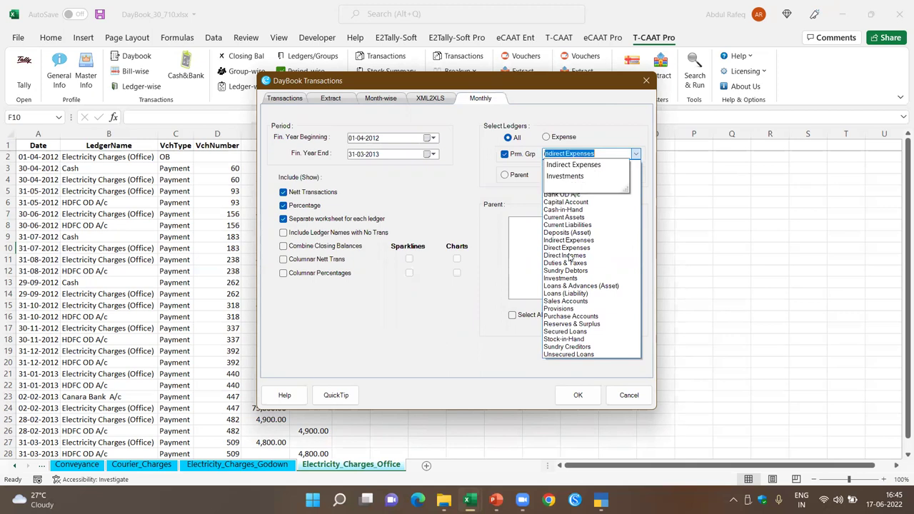
pyautogui.press('BackSpace')
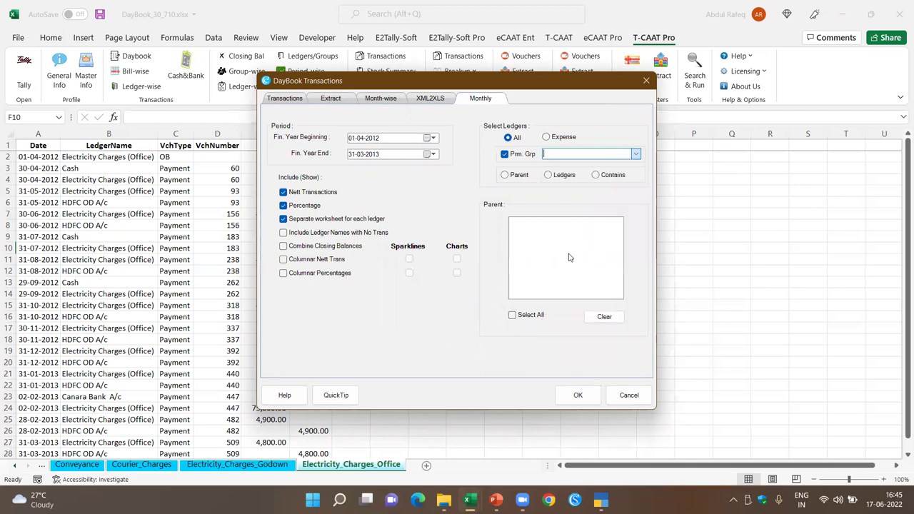
pyautogui.write('indirect Expenses')
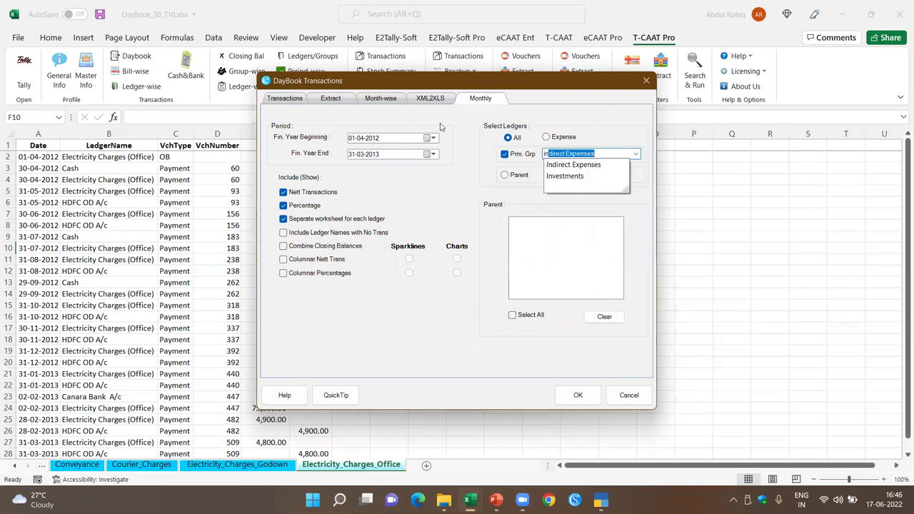
pyautogui.click(563, 165)
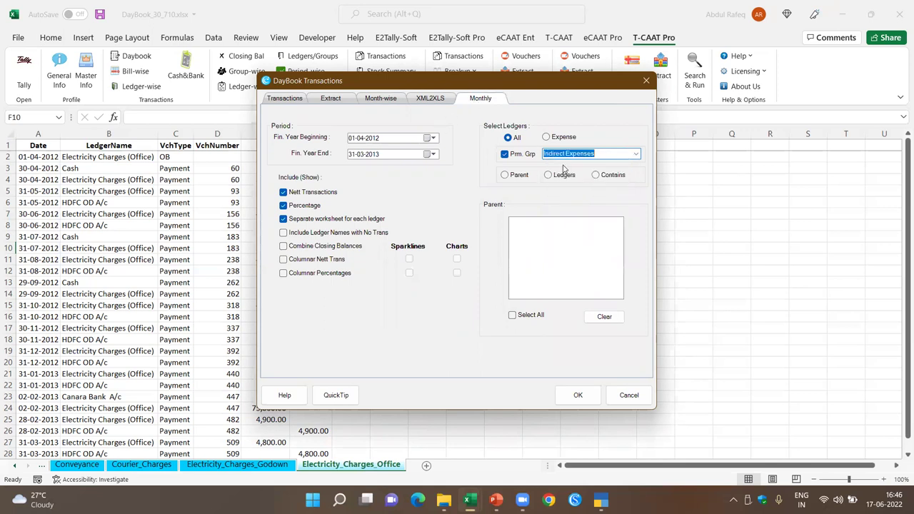
# - Filter by parent Indirect Expenses and include Electricity Charges (Godown), Electricity Charges (Office), Entertainment Expenses and Hire Charges-Furniture
pyautogui.click(505, 175)
pyautogui.click(395, 208)
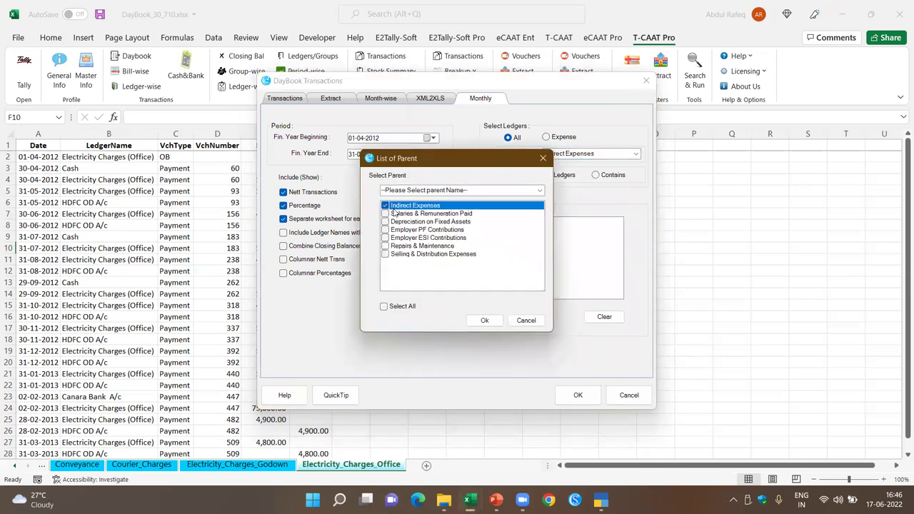
pyautogui.click(484, 320)
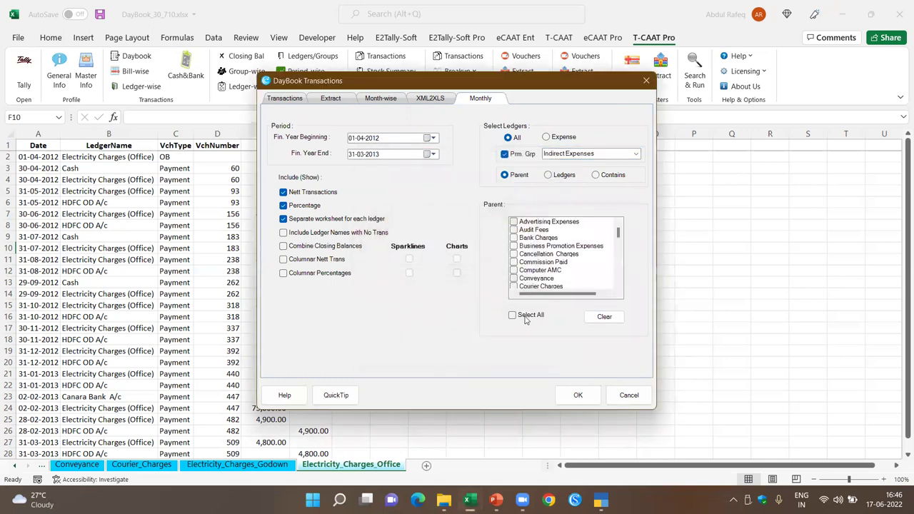
pyautogui.scroll(-4, 549, 280)
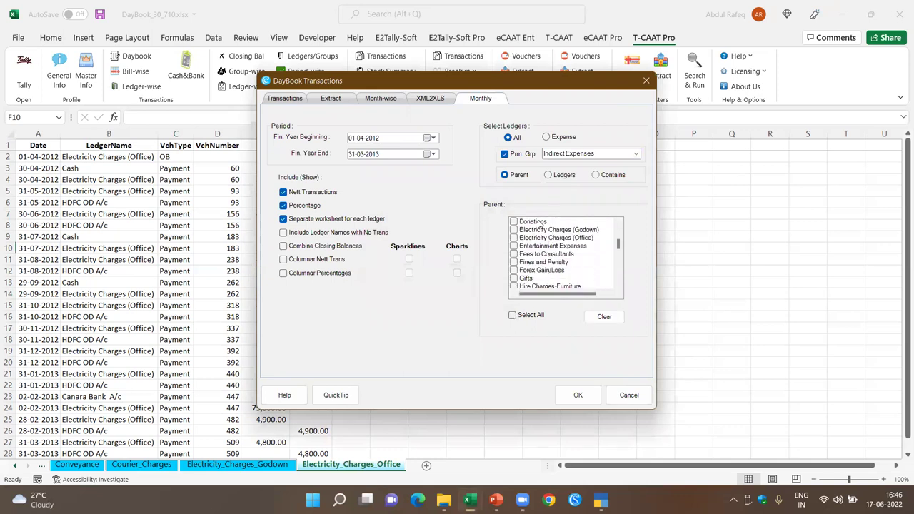
pyautogui.click(514, 230)
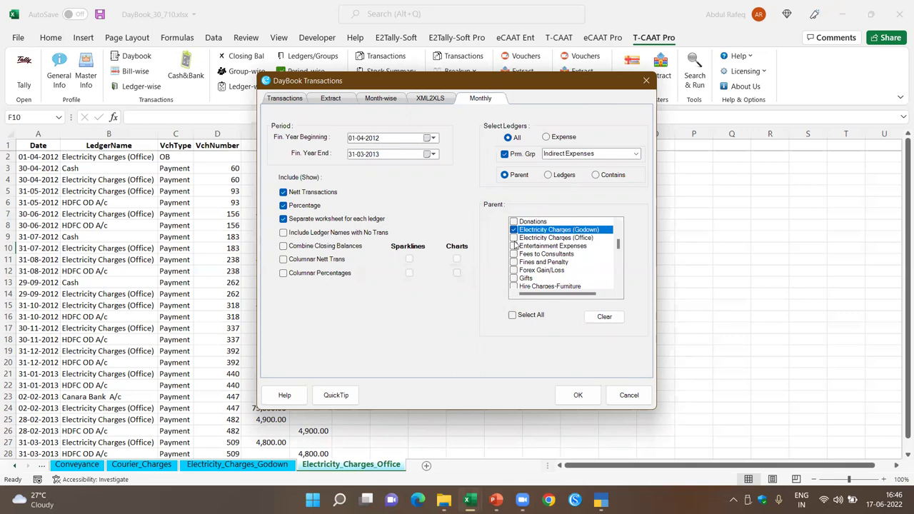
pyautogui.click(515, 238)
pyautogui.click(514, 246)
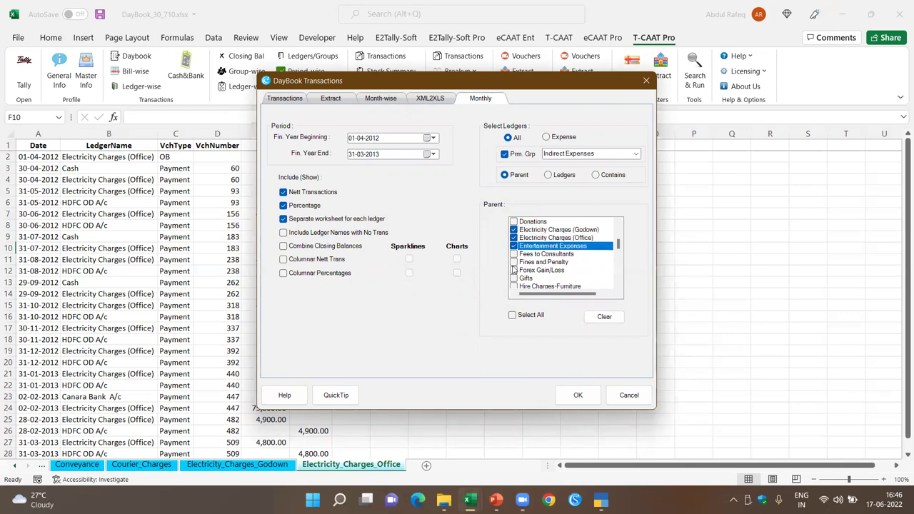
pyautogui.click(514, 286)
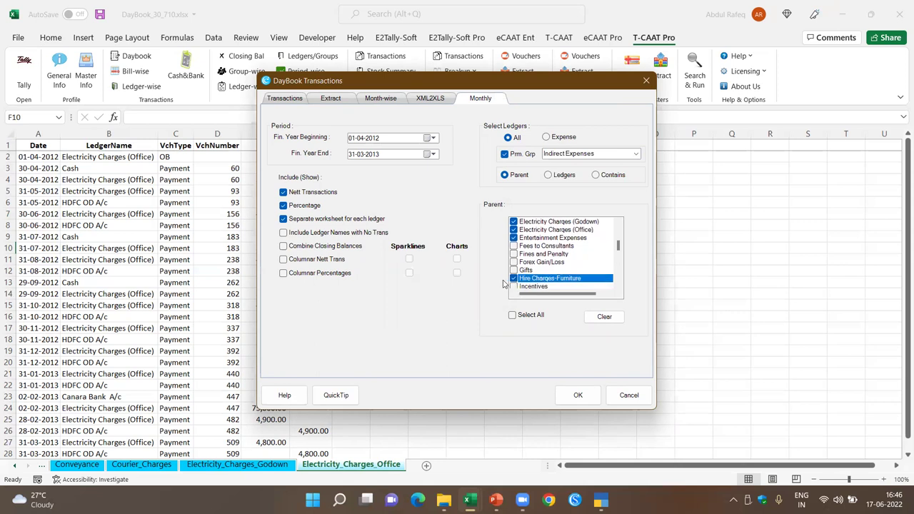
# - Generate the monthly report with Columnar Nett Trans, including all sparkline and chart types, and dismiss any message
pyautogui.click(284, 262)
pyautogui.click(409, 261)
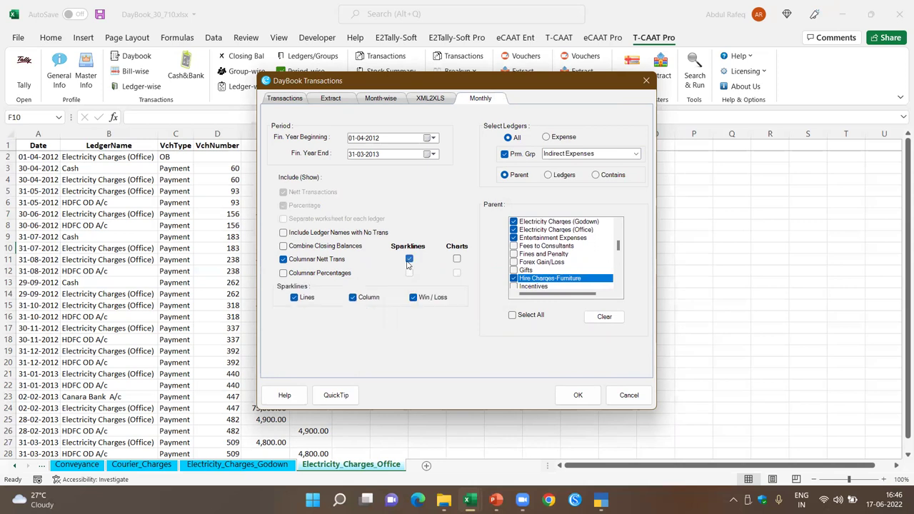
pyautogui.click(457, 260)
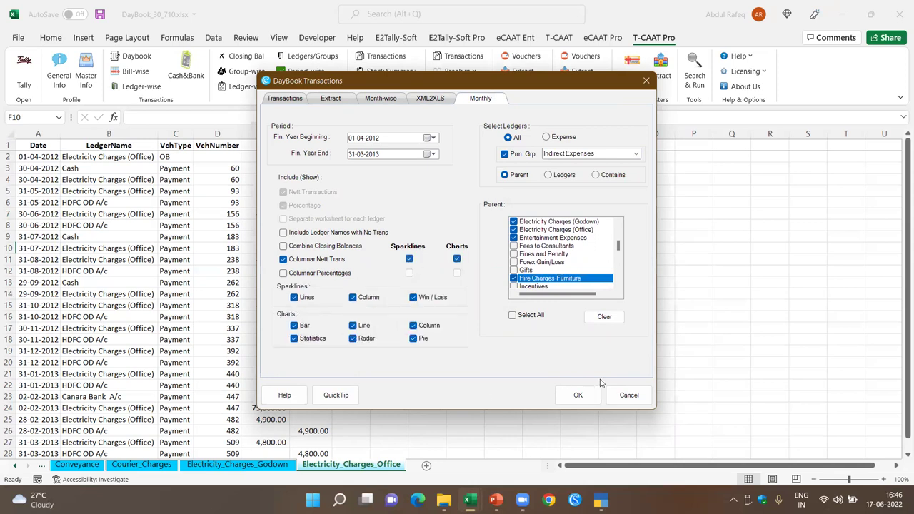
pyautogui.click(578, 394)
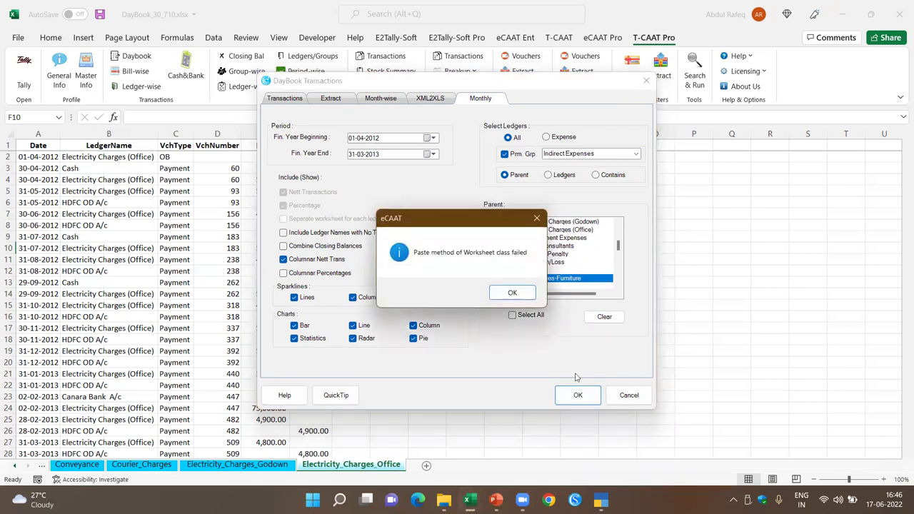
pyautogui.click(513, 294)
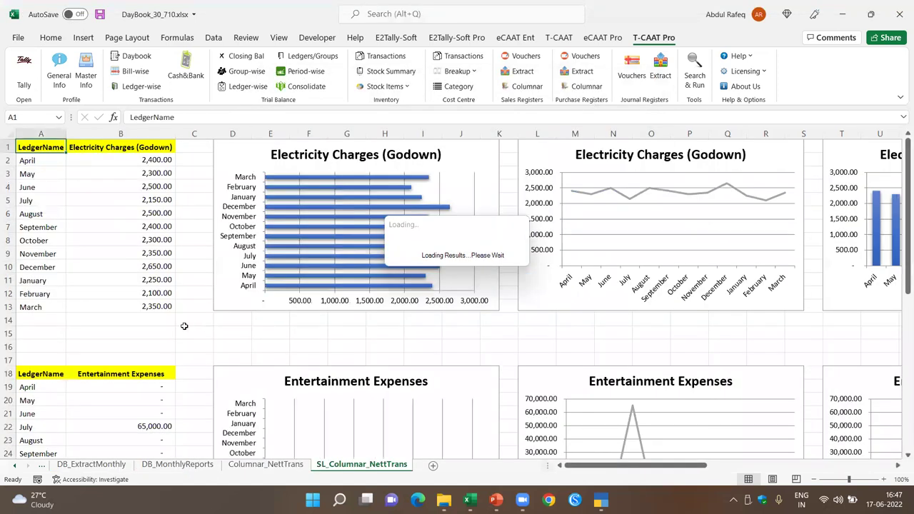
# - Examine the monthly figures and chart types for Electricity Charges (Godown) on the SL_Columnar_NettTrans sheet
pyautogui.click(41, 163)
pyautogui.click(114, 146)
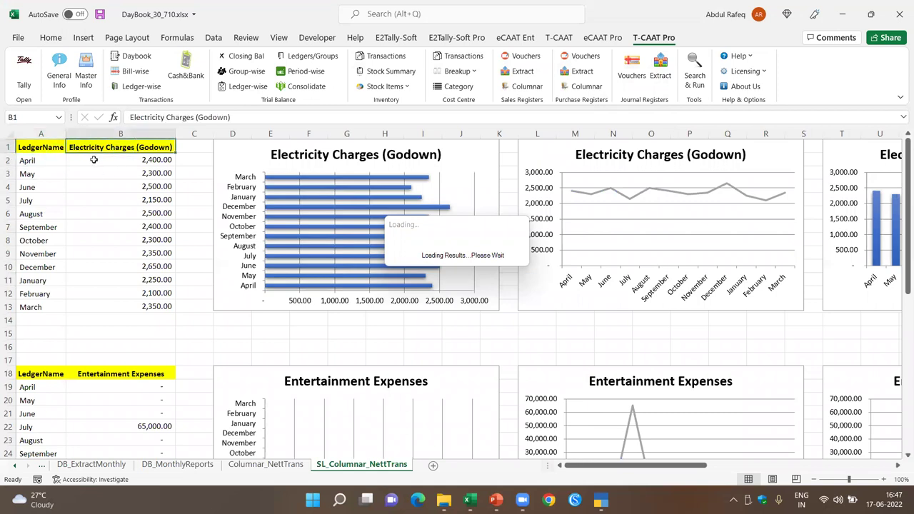
pyautogui.scroll(-3, 103, 235)
pyautogui.scroll(3, 104, 236)
pyautogui.hscroll(10, 894, 465)
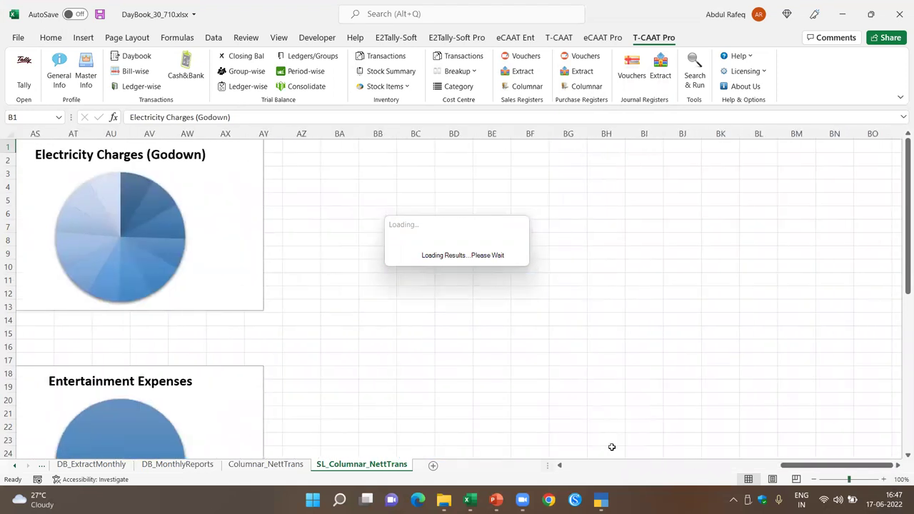
pyautogui.click(13, 466)
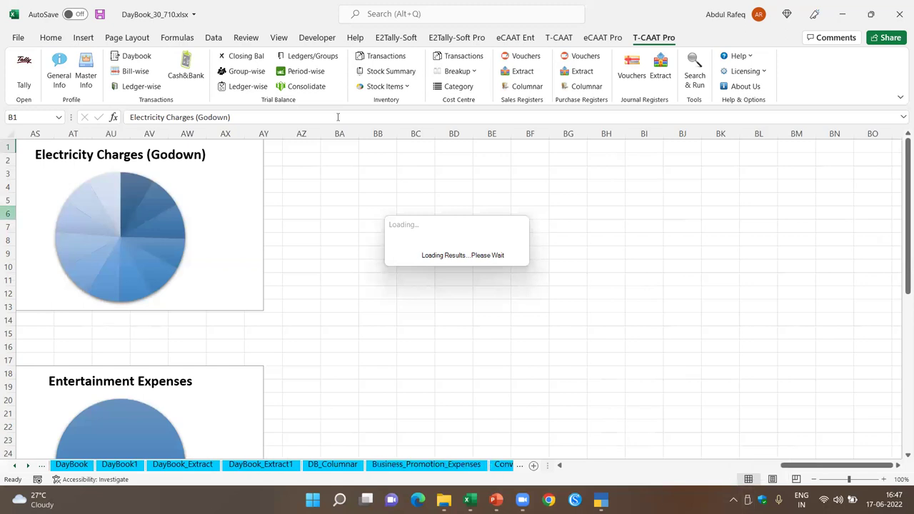
pyautogui.click(28, 465)
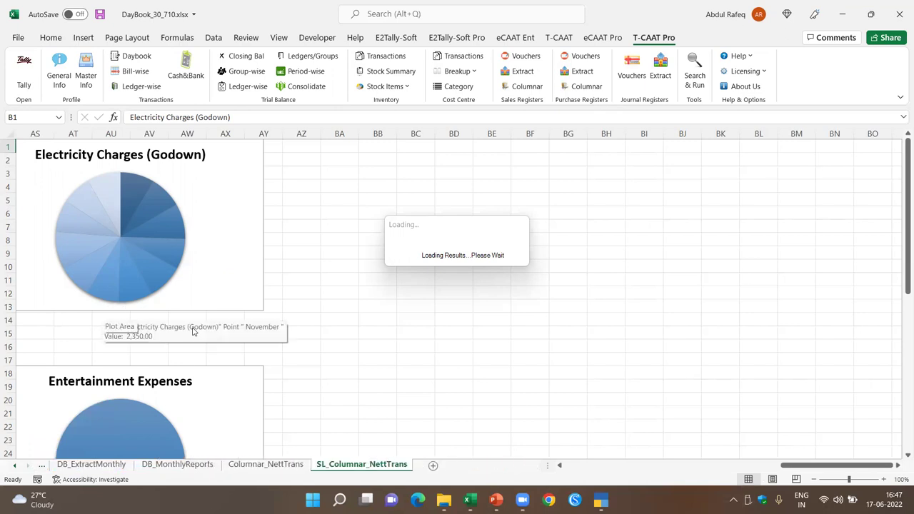
pyautogui.hotkey('ctrl', 'Home')
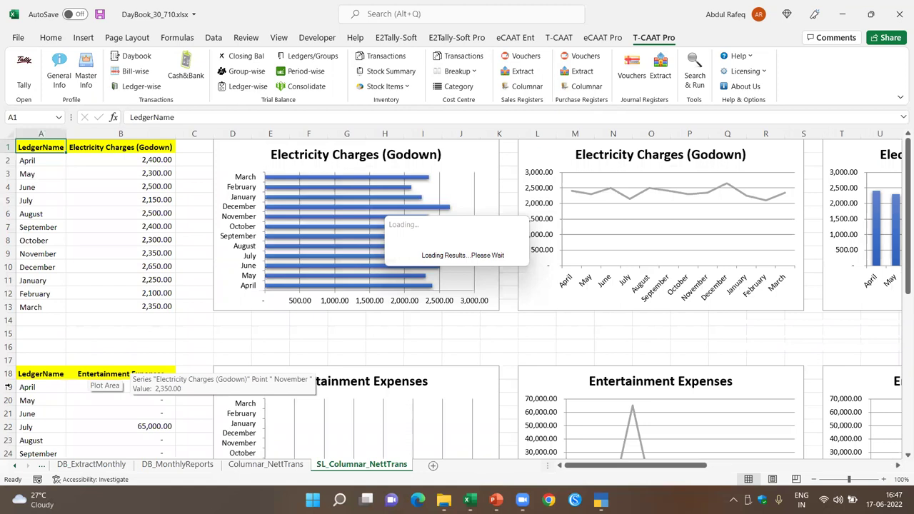
# - Compare the monthly amounts and charts of Entertainment Expenses and Hire Charges-Furniture on the same sheet
pyautogui.scroll(-3, 82, 351)
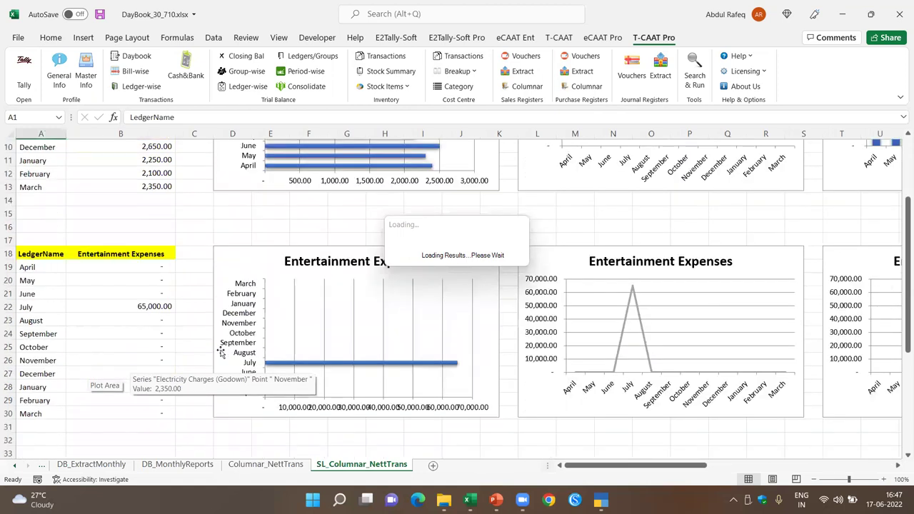
pyautogui.click(153, 311)
pyautogui.scroll(-4, 105, 307)
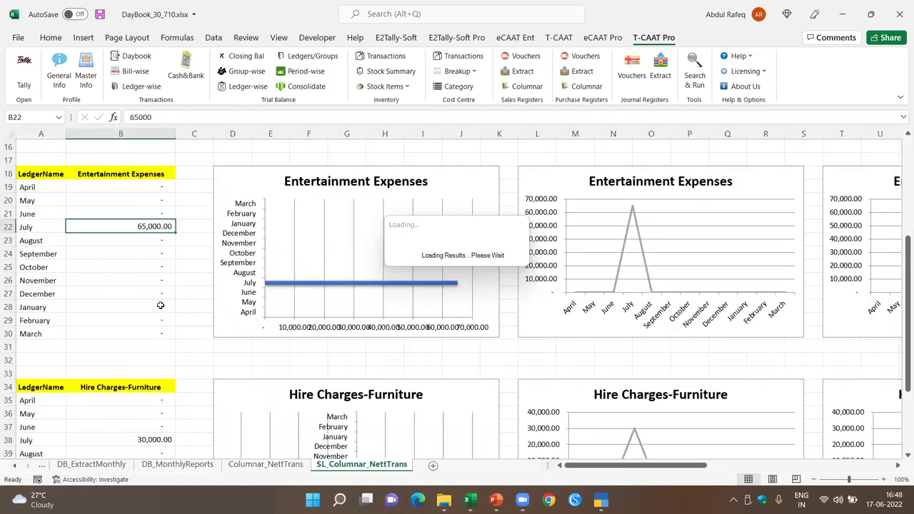
pyautogui.click(104, 307)
pyautogui.scroll(-1, 106, 308)
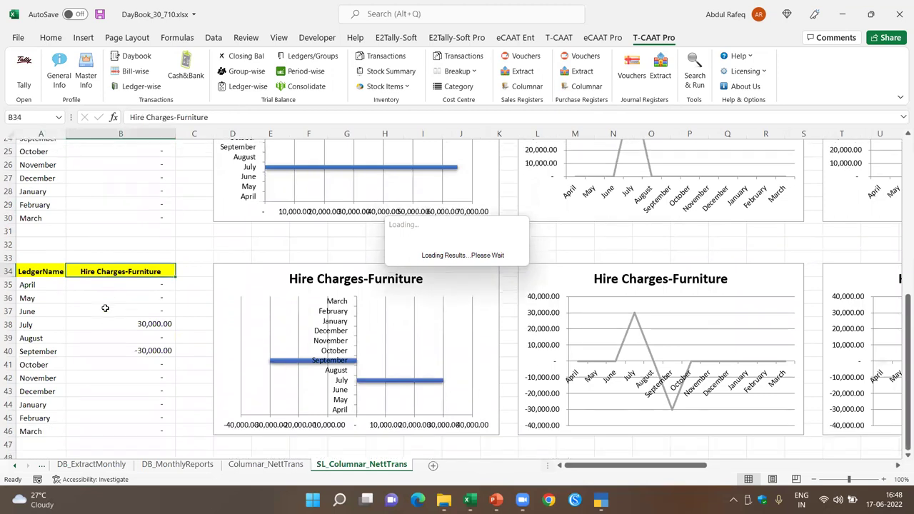
pyautogui.scroll(-2, 153, 343)
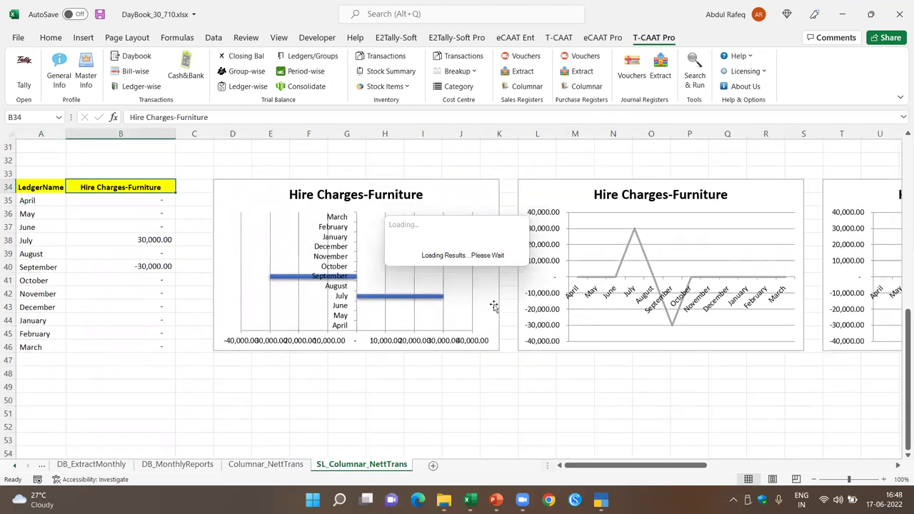
pyautogui.scroll(-4, 493, 311)
pyautogui.scroll(14, 495, 314)
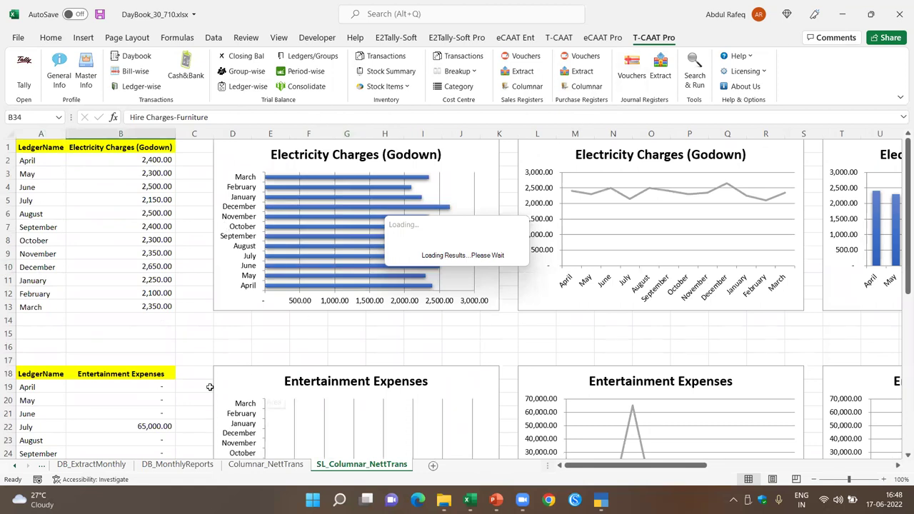
# - Review the parent group and the line, column and win/loss sparklines of each ledger on the Columnar_NettTrans sheet
pyautogui.click(263, 464)
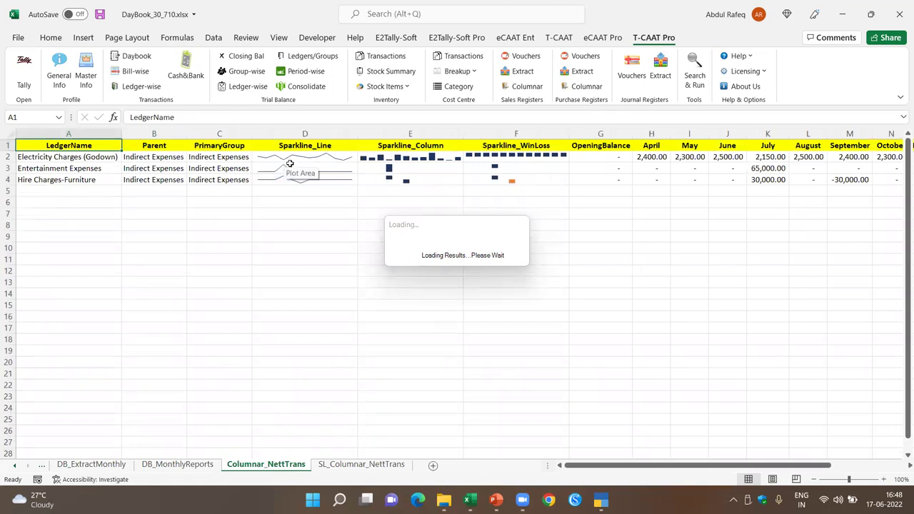
pyautogui.click(177, 160)
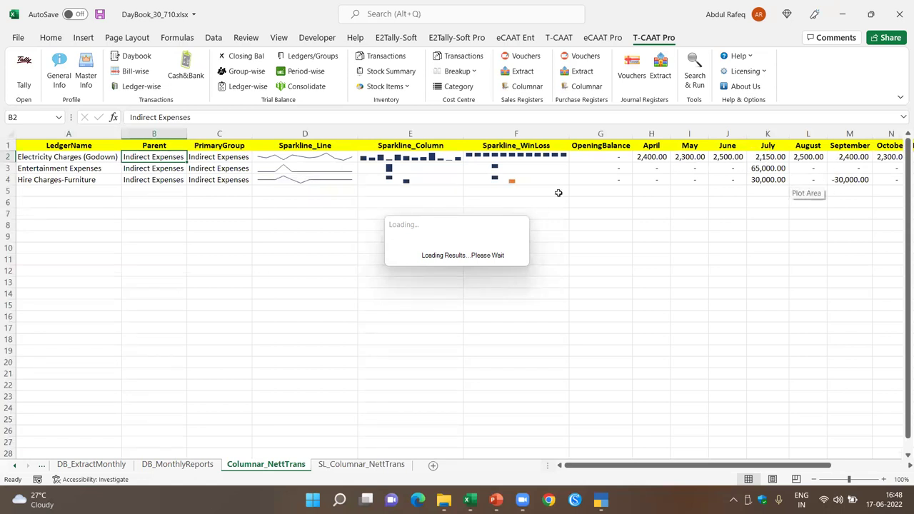
pyautogui.click(163, 179)
pyautogui.scroll(-2, 308, 209)
pyautogui.scroll(2, 322, 214)
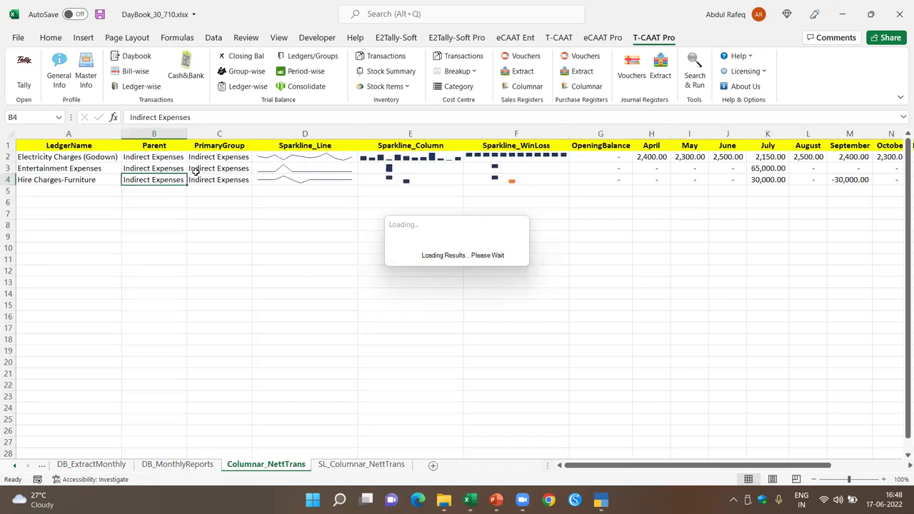
# - Read the Electricity Charges (Godown) row across the months from April through to the closing balance and back
pyautogui.click(651, 157)
pyautogui.press('Right')
pyautogui.press('Right')
pyautogui.press('Right')
pyautogui.press('Right')
pyautogui.press('Right')
pyautogui.press('Right')
pyautogui.press('Right')
pyautogui.press('Right')
pyautogui.press('Right')
pyautogui.press('Right')
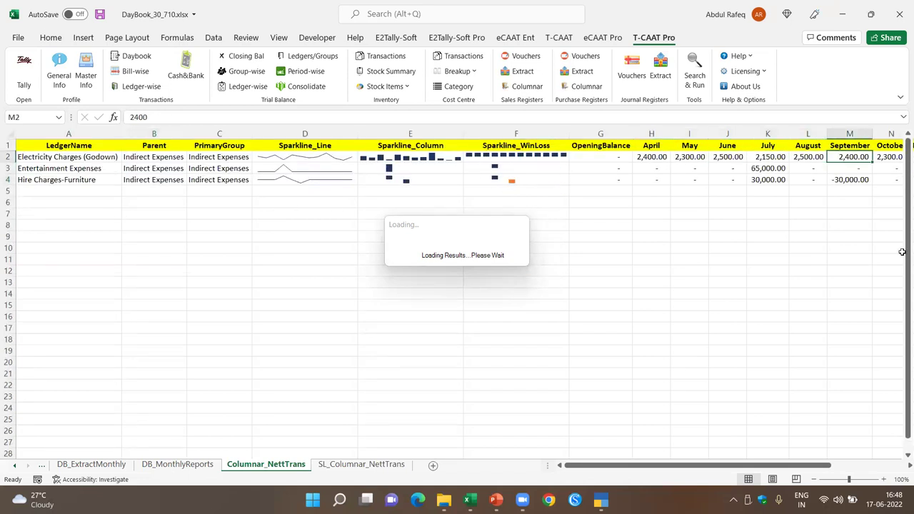
pyautogui.press('Right')
pyautogui.press('Right')
pyautogui.press('Right')
pyautogui.press('Right')
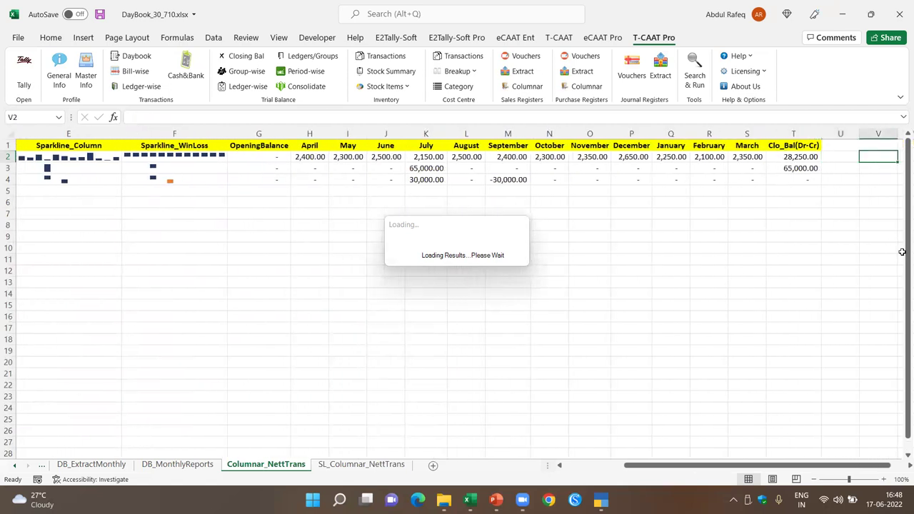
pyautogui.press('Left')
pyautogui.press('Left')
pyautogui.press('Left')
pyautogui.press('Left')
pyautogui.press('Left')
pyautogui.press('Left')
pyautogui.press('Left')
pyautogui.press('Left')
pyautogui.press('Left')
pyautogui.press('Left')
pyautogui.press('Left')
pyautogui.press('Left')
pyautogui.press('Left')
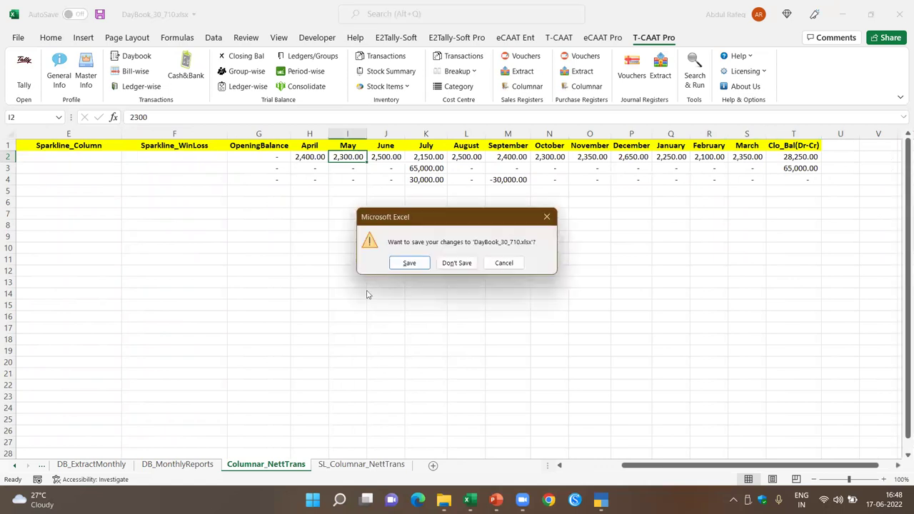
# - Cancel closing the DayBook_30_710.xlsx workbook and return to the first columns of the Columnar_NettTrans sheet
pyautogui.click(502, 262)
pyautogui.click(466, 293)
pyautogui.click(185, 191)
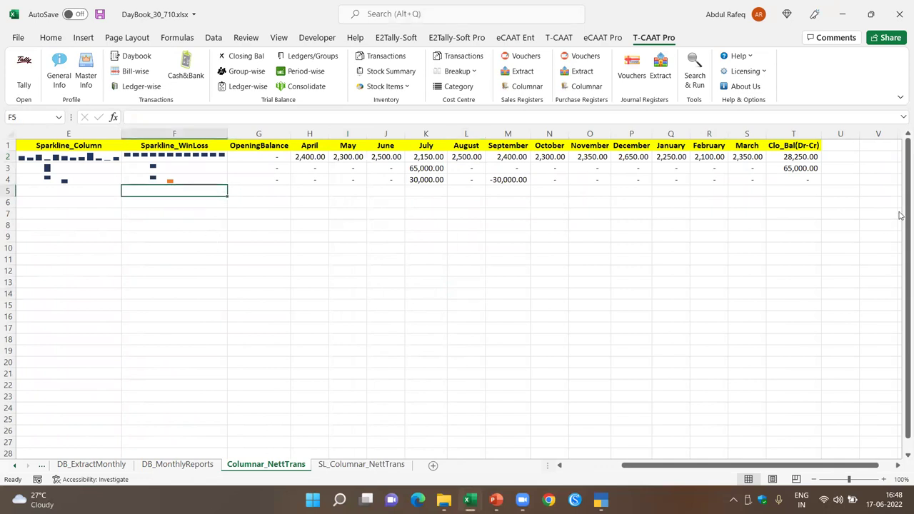
pyautogui.press('Left')
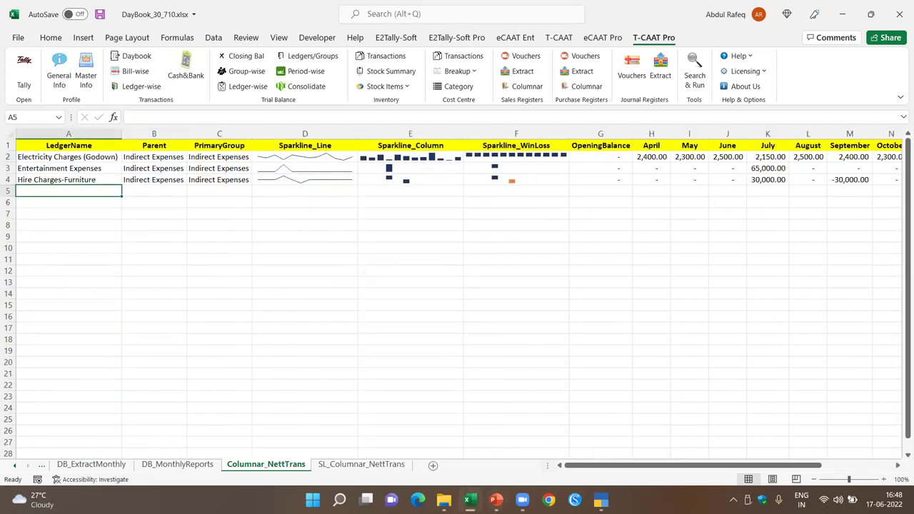
pyautogui.moveTo(454, 463)
pyautogui.click(382, 250)
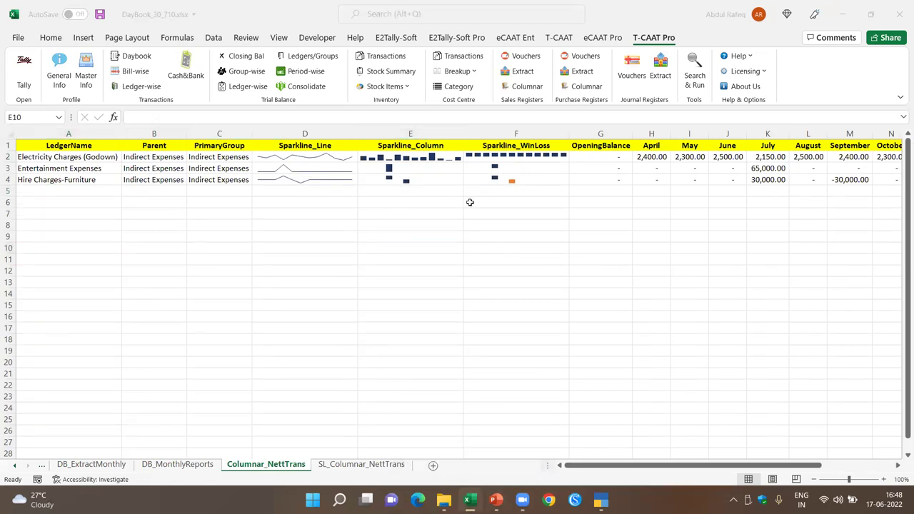
# - Close the DayBook_30_710.xlsx workbook without saving its changes
pyautogui.moveTo(468, 500)
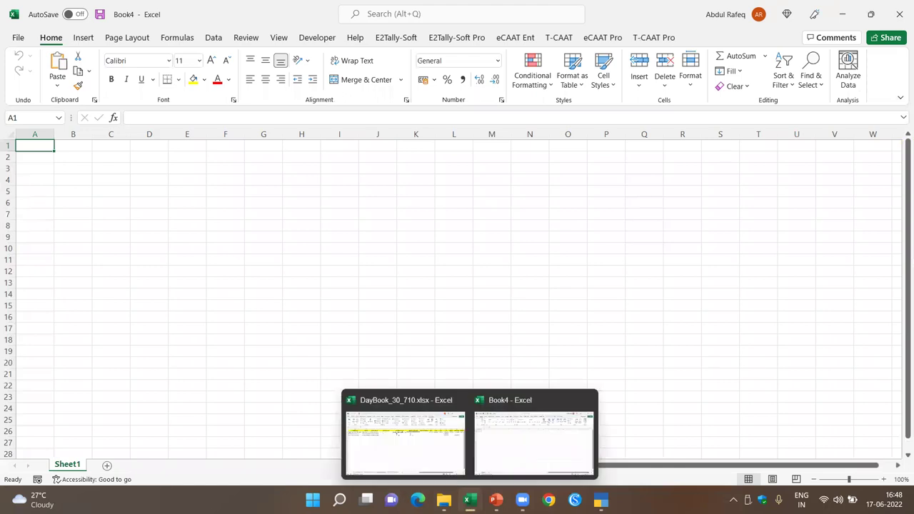
pyautogui.click(410, 460)
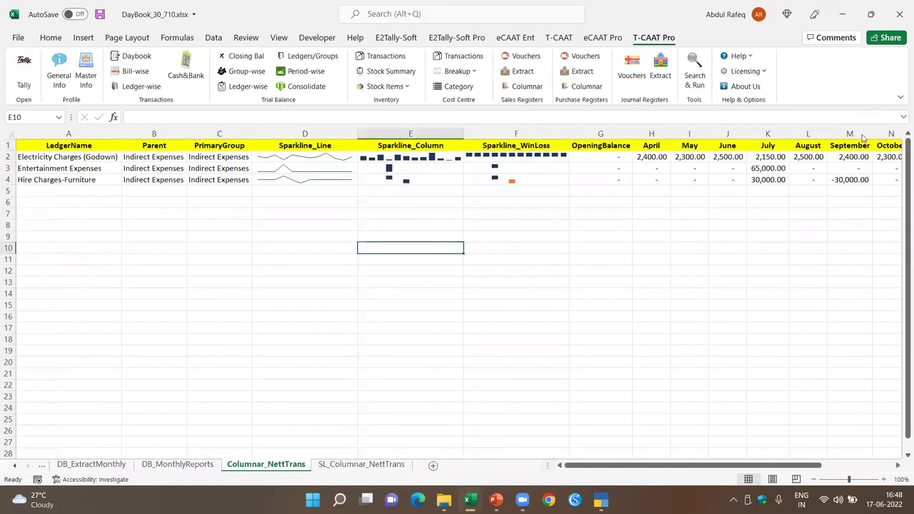
pyautogui.click(900, 14)
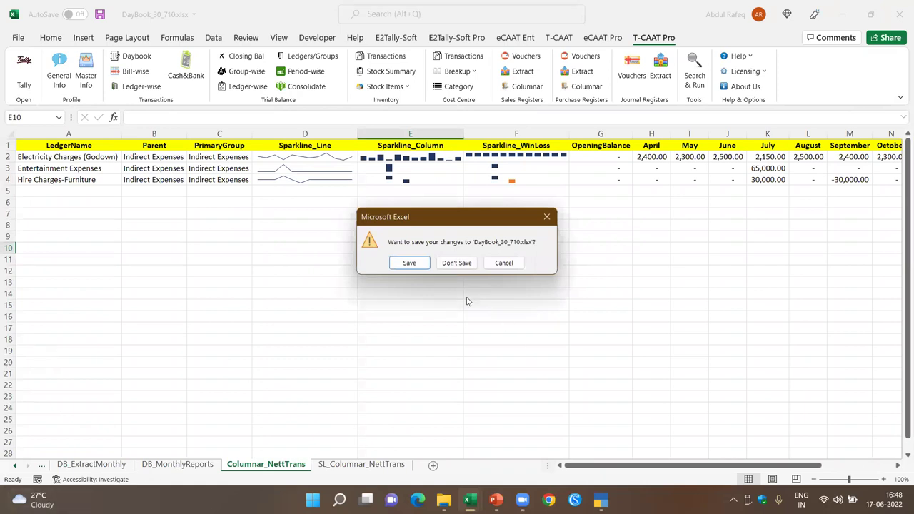
pyautogui.click(453, 265)
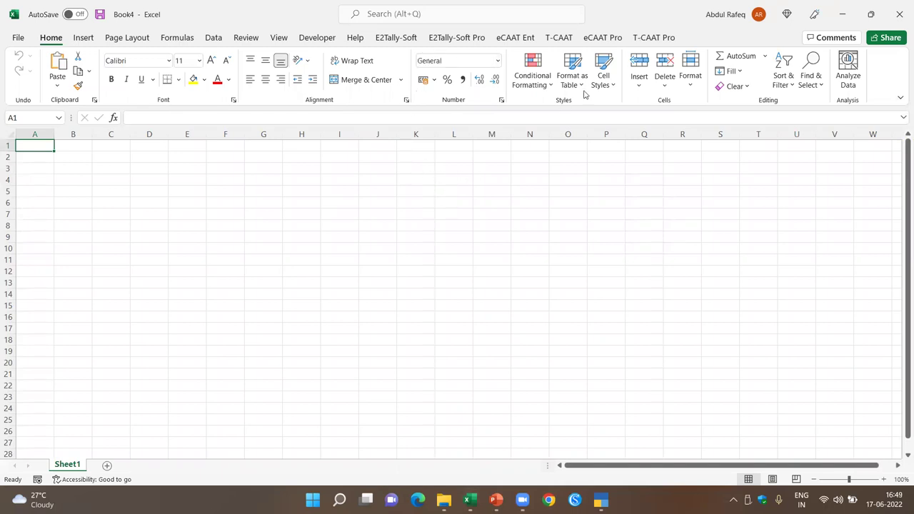
# - Review the Extract, Month-wise and Monthly options for daybook transactions and leave without extracting
pyautogui.click(640, 37)
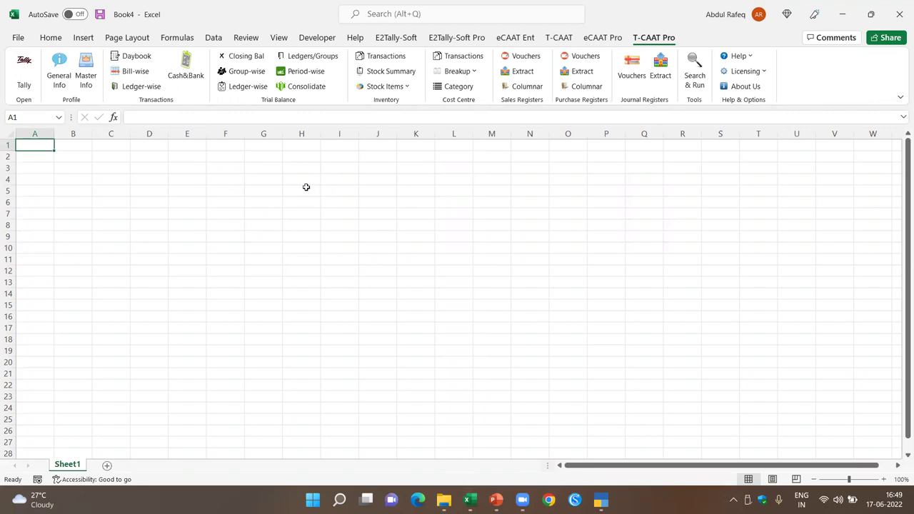
pyautogui.click(143, 58)
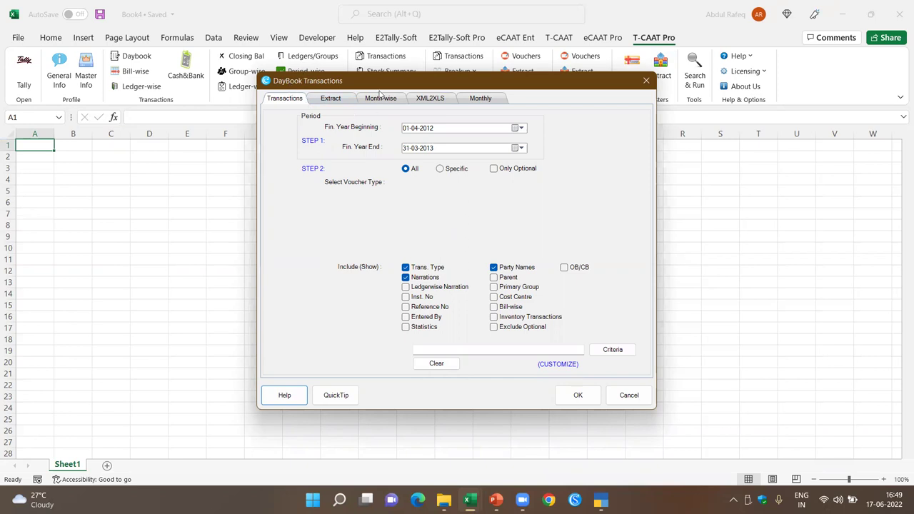
pyautogui.click(339, 99)
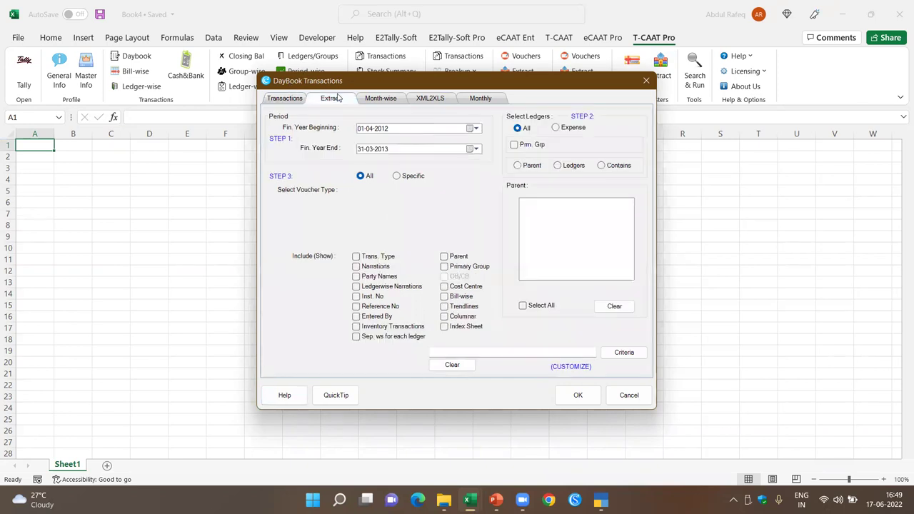
pyautogui.click(377, 102)
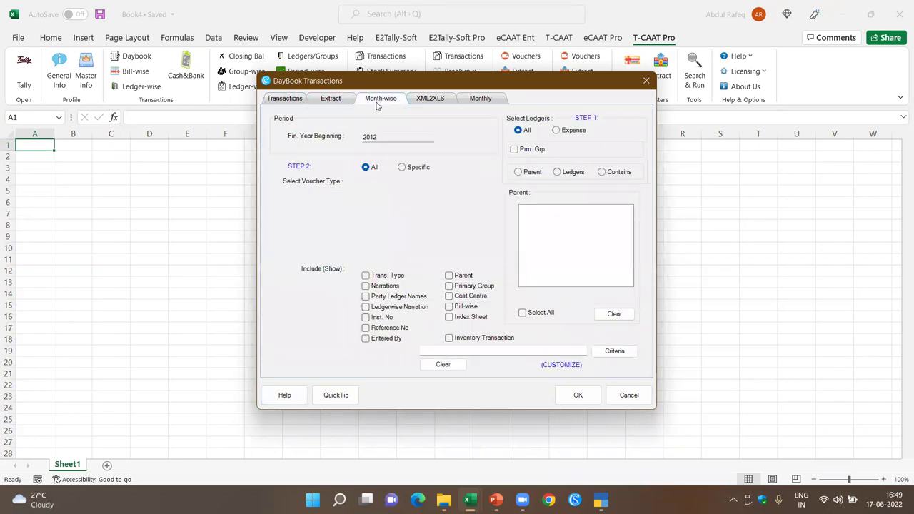
pyautogui.click(478, 99)
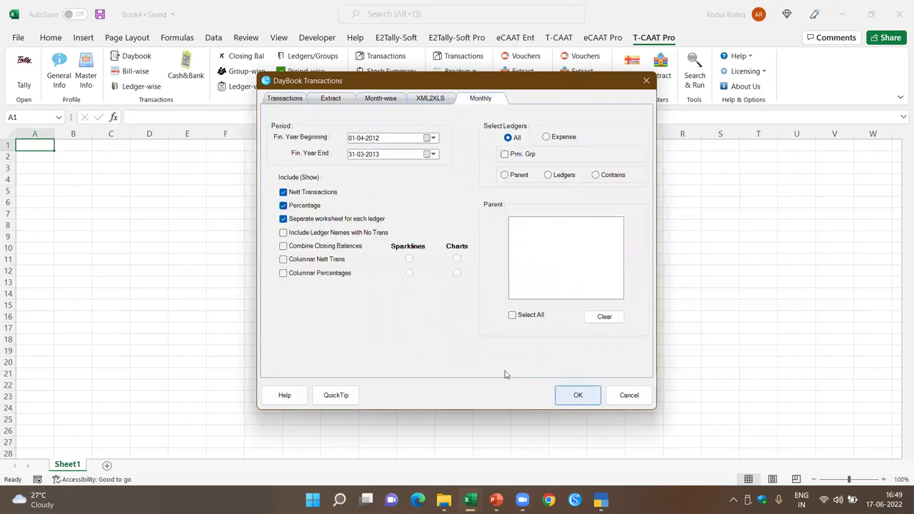
pyautogui.click(629, 395)
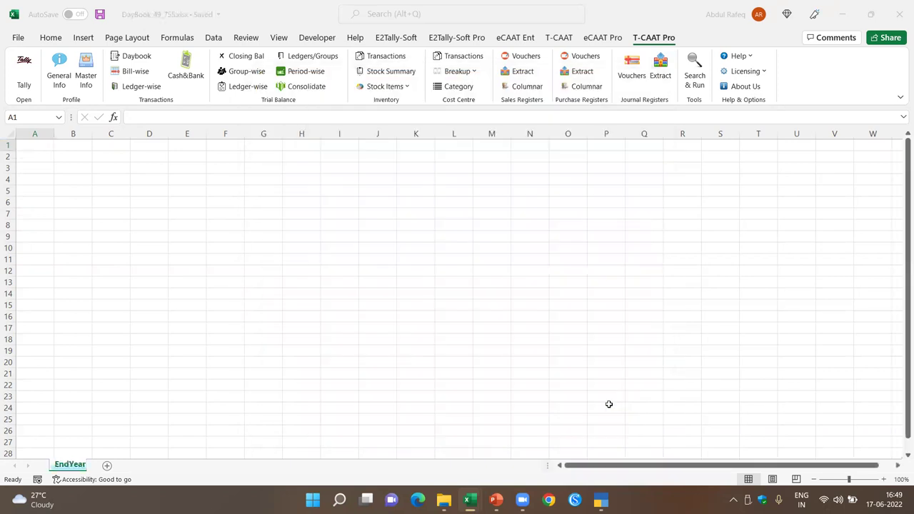
# - Extract the bill-wise transactions from 01-04-2012 to 31-03-2013 for all voucher types, row-wise with narrations and party ledger names
pyautogui.click(321, 264)
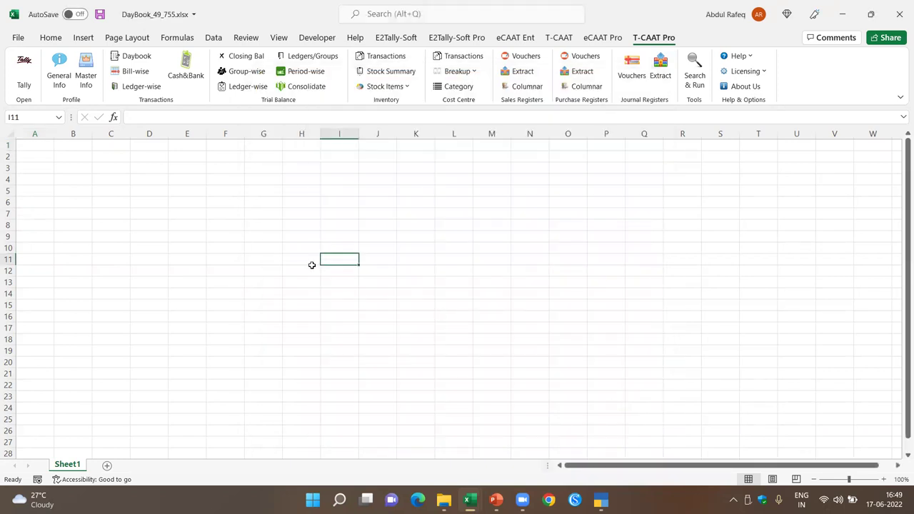
pyautogui.click(138, 74)
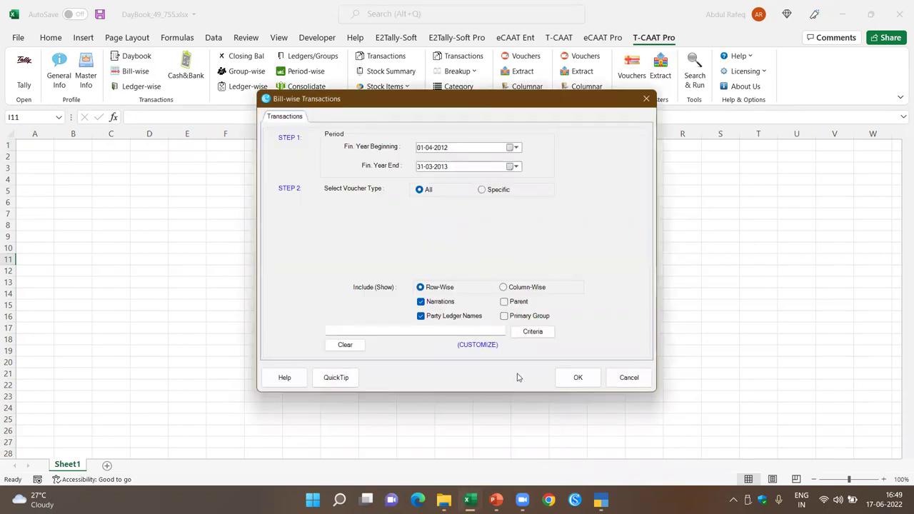
pyautogui.click(575, 380)
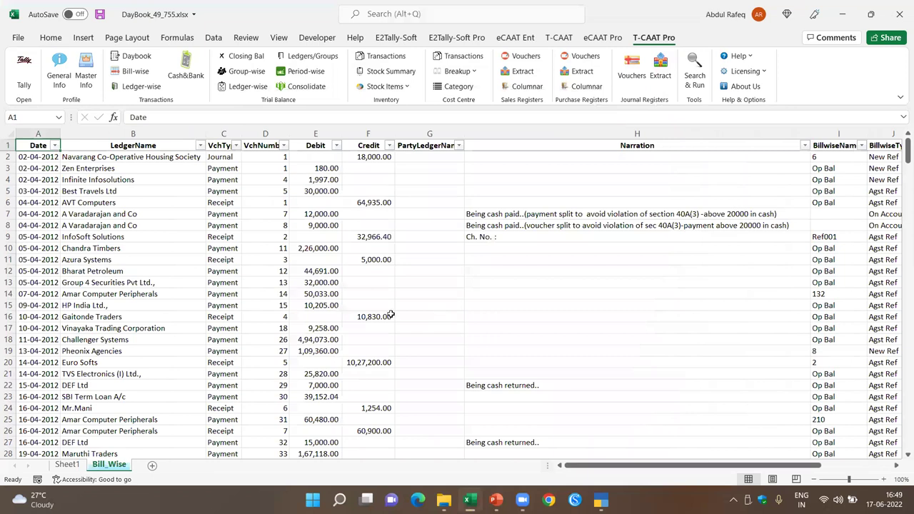
# - Hide the Narration column on the Bill_Wise sheet
pyautogui.click(111, 148)
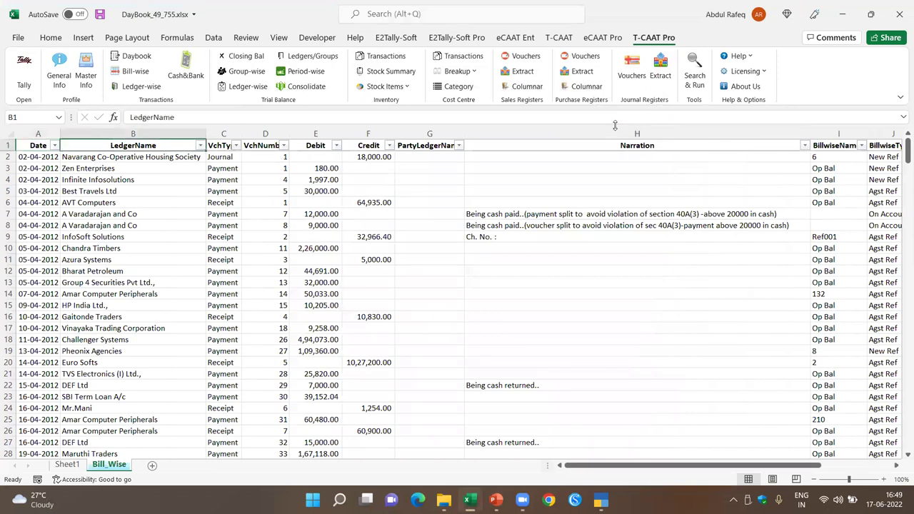
pyautogui.click(600, 134)
pyautogui.rightClick(601, 140)
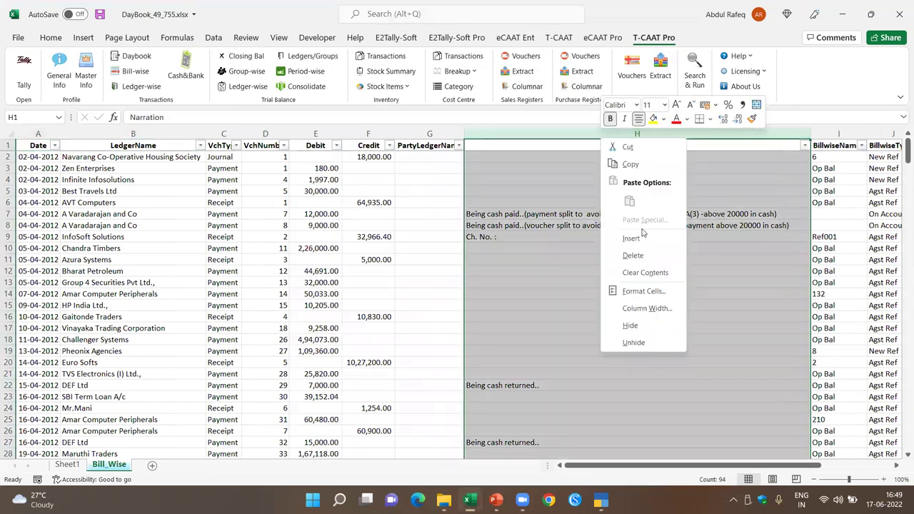
pyautogui.click(630, 326)
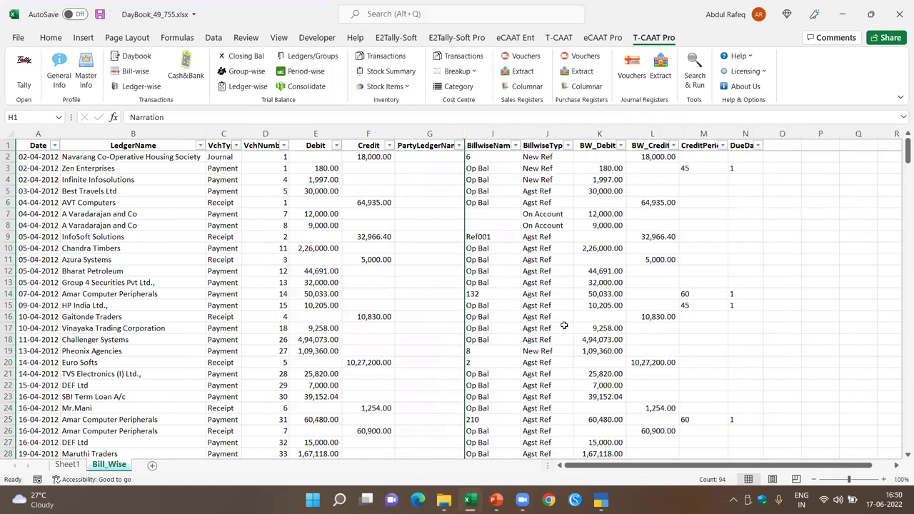
# - Review the bill-wise names, types and amounts of the ledgers on the Bill_Wise sheet and check the bill-wise extraction options
pyautogui.click(493, 170)
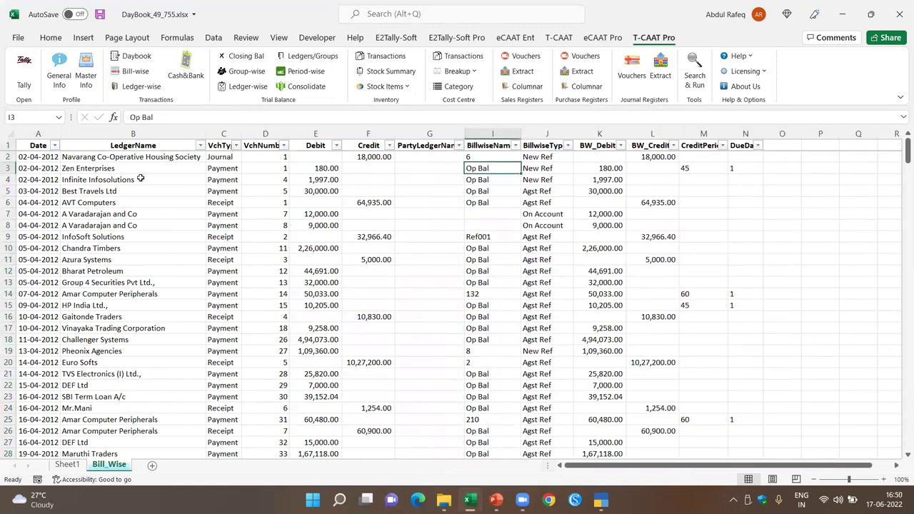
pyautogui.click(139, 156)
pyautogui.click(545, 156)
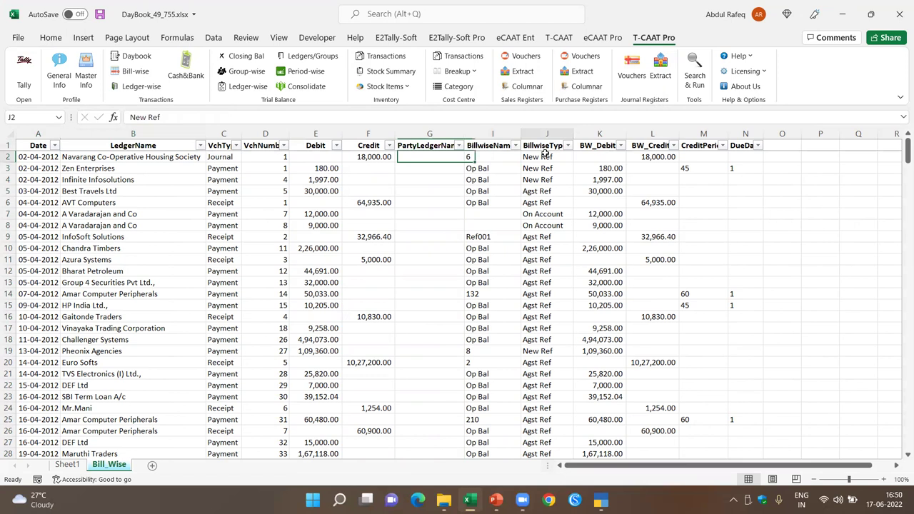
pyautogui.click(609, 158)
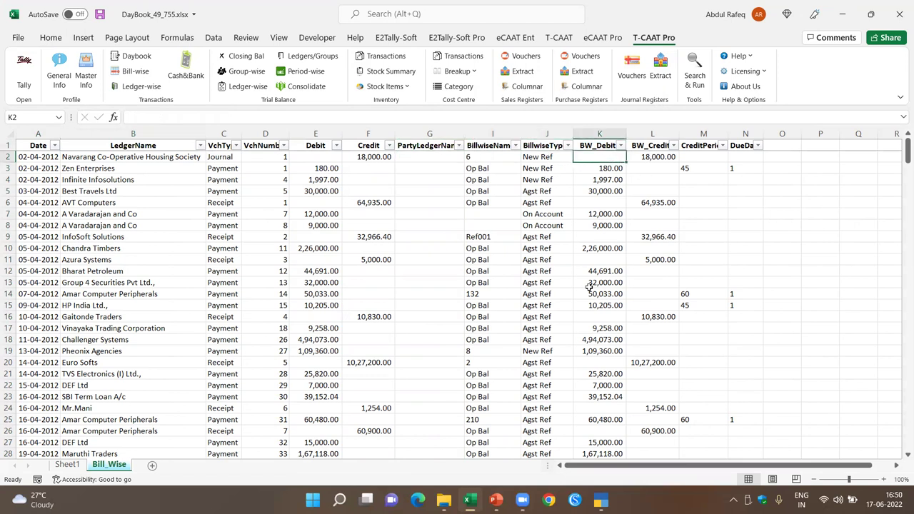
pyautogui.scroll(-7, 590, 287)
pyautogui.scroll(-11, 589, 285)
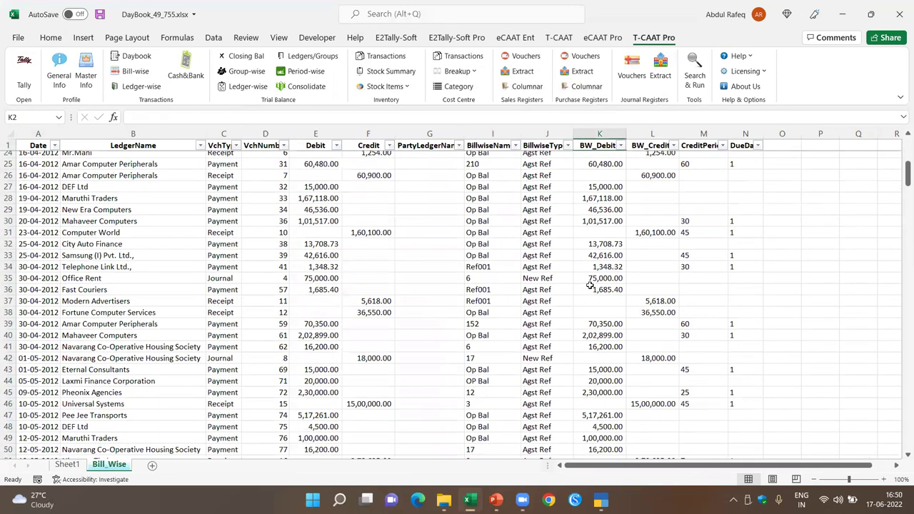
pyautogui.scroll(18, 588, 287)
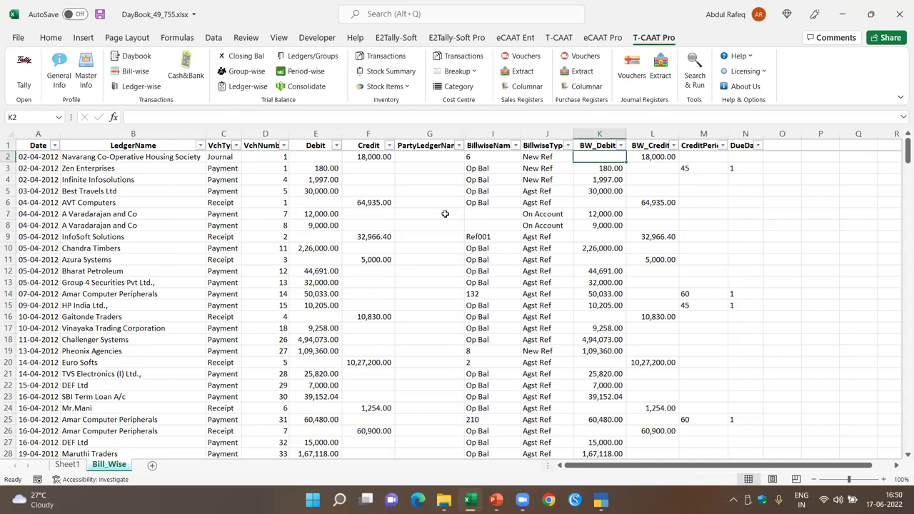
pyautogui.click(135, 72)
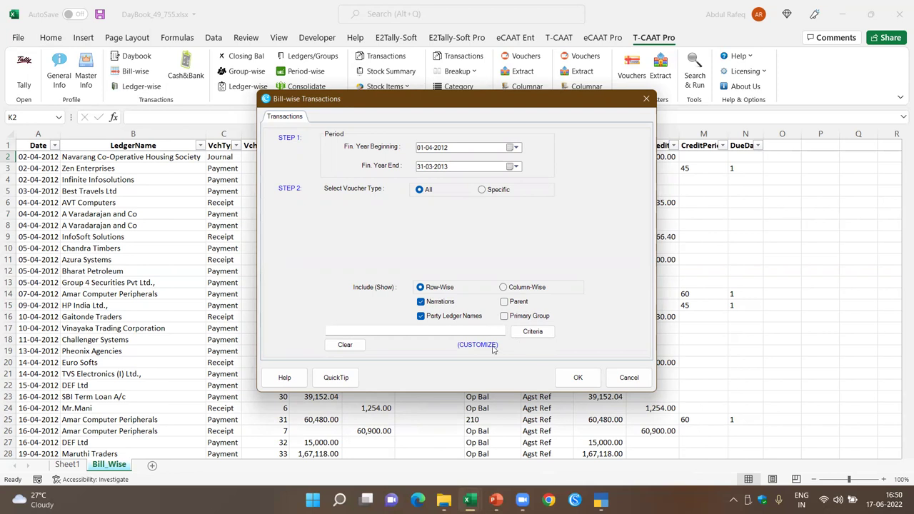
pyautogui.click(630, 378)
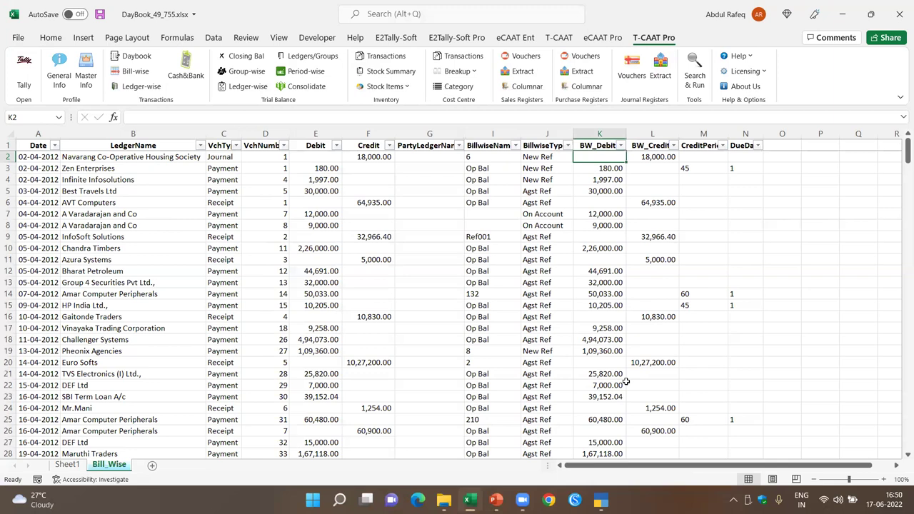
# - Extract the ledger vouchers from 01-04-2012 to 30-04-2012 for all voucher types, sorted by ledger name
pyautogui.click(143, 87)
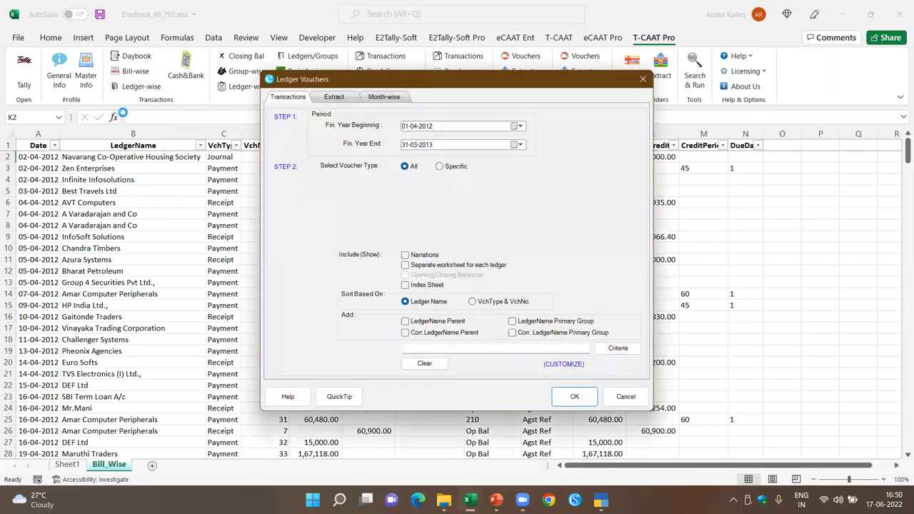
pyautogui.click(406, 146)
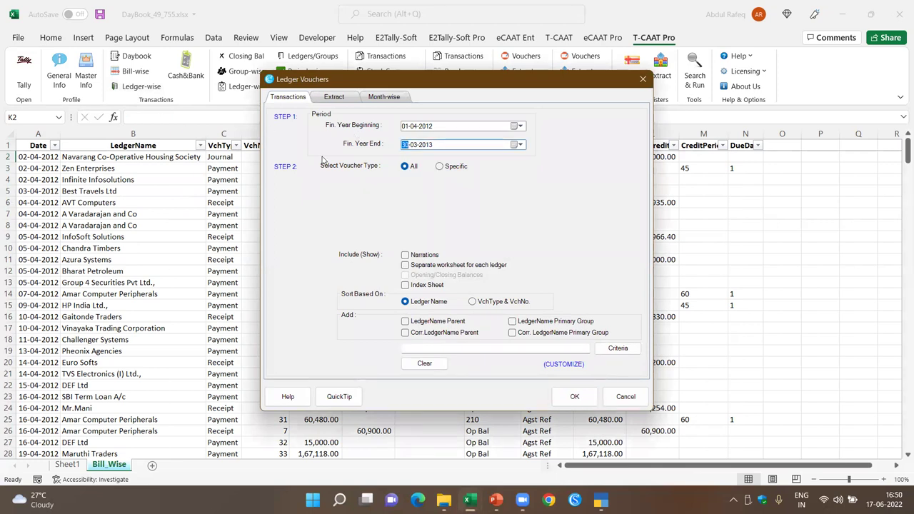
pyautogui.press('Right')
pyautogui.write('4')
pyautogui.press('Right')
pyautogui.write('12')
pyautogui.click(564, 400)
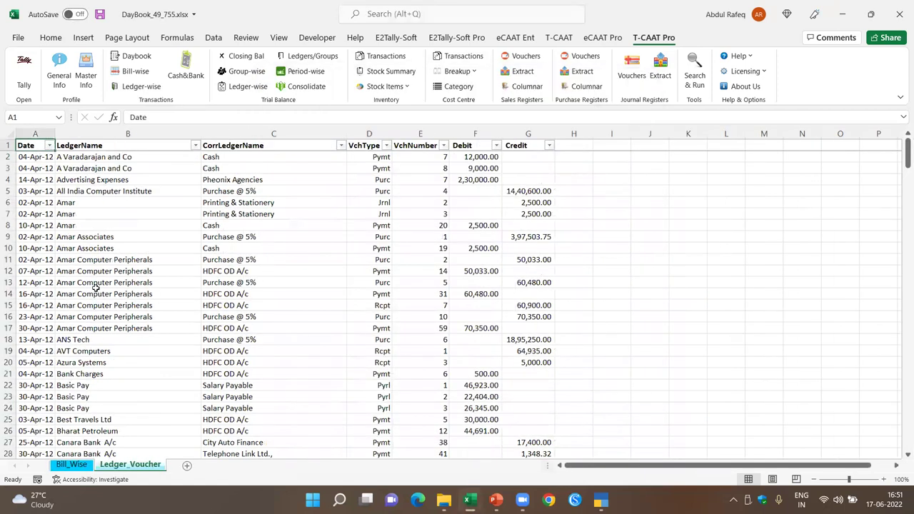
# - Filter the LedgerName column of the Ledger_Voucher sheet to show only Office Rent
pyautogui.click(95, 155)
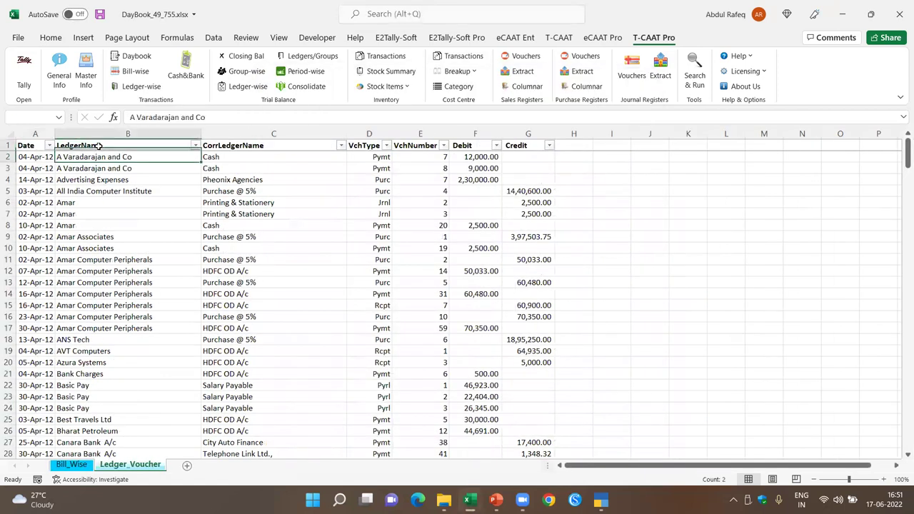
pyautogui.click(225, 157)
pyautogui.click(472, 156)
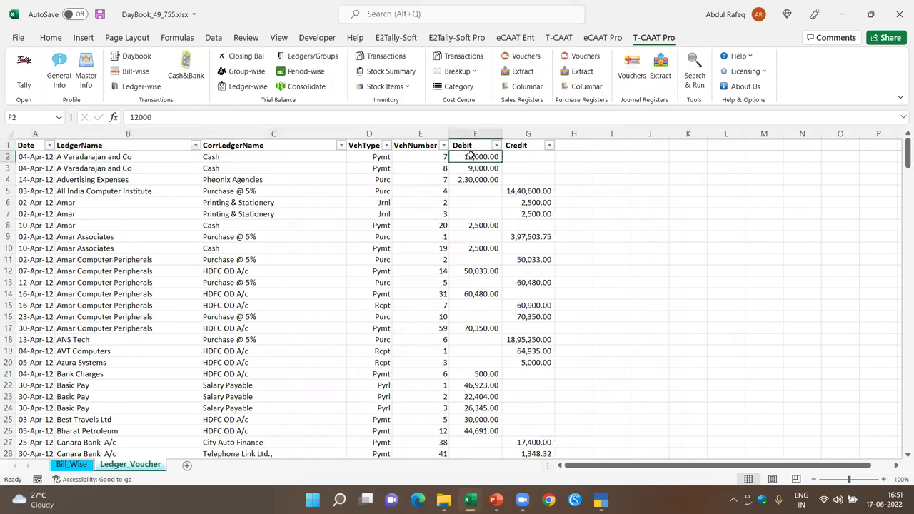
pyautogui.click(195, 146)
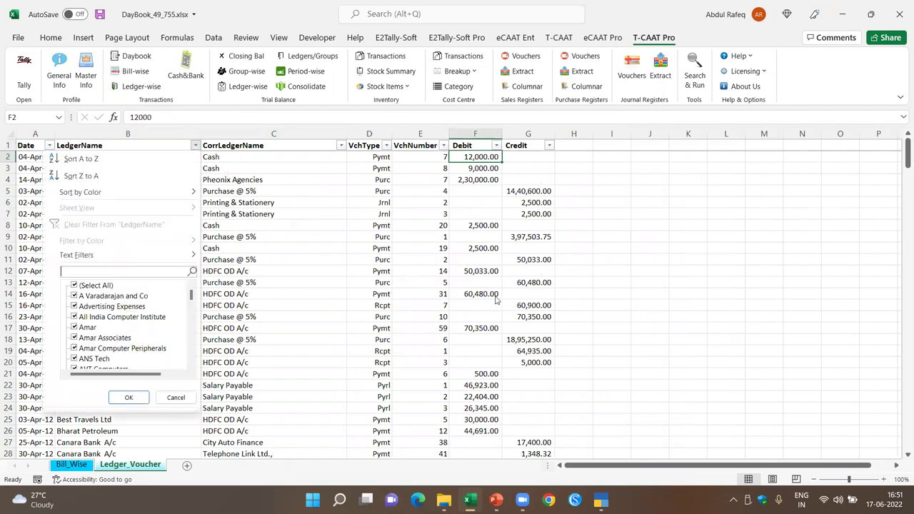
pyautogui.write('off')
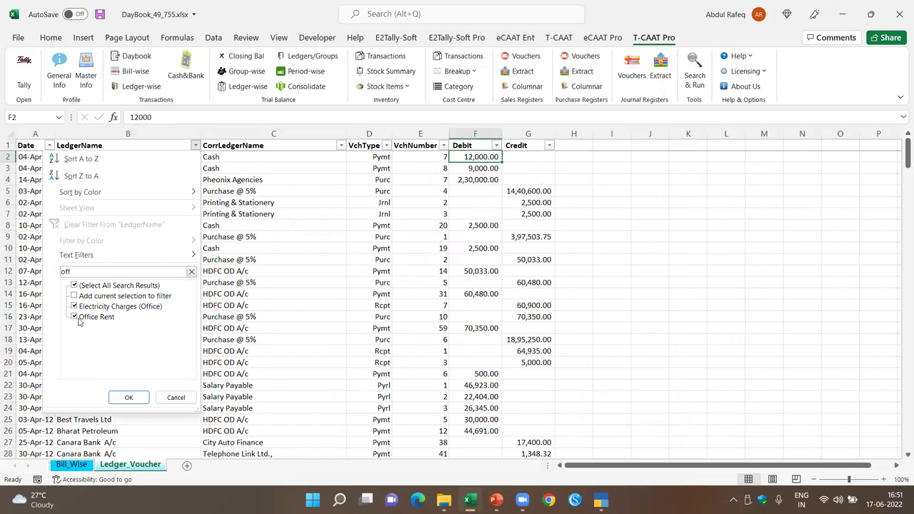
pyautogui.click(79, 307)
pyautogui.click(128, 397)
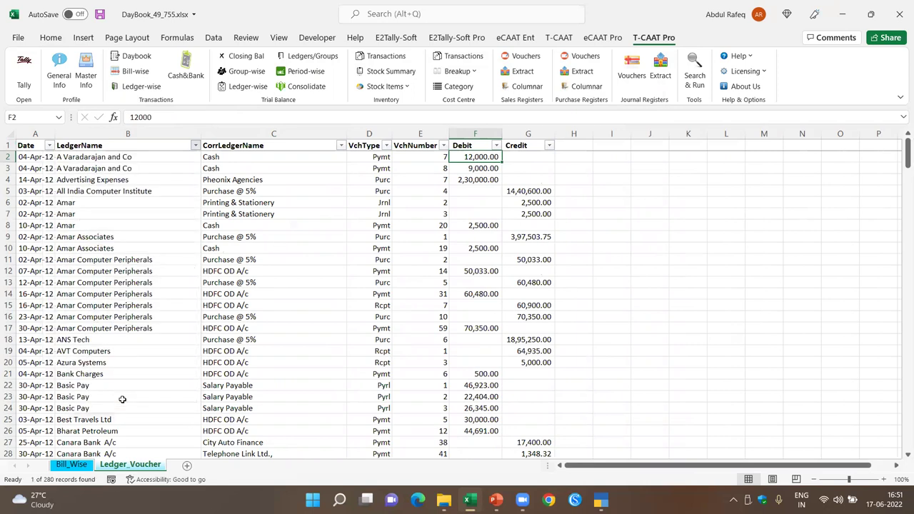
# - Compare the Office Rent entry's ledger with its corresponding ledger and check the daybook transaction options without extracting
pyautogui.click(96, 157)
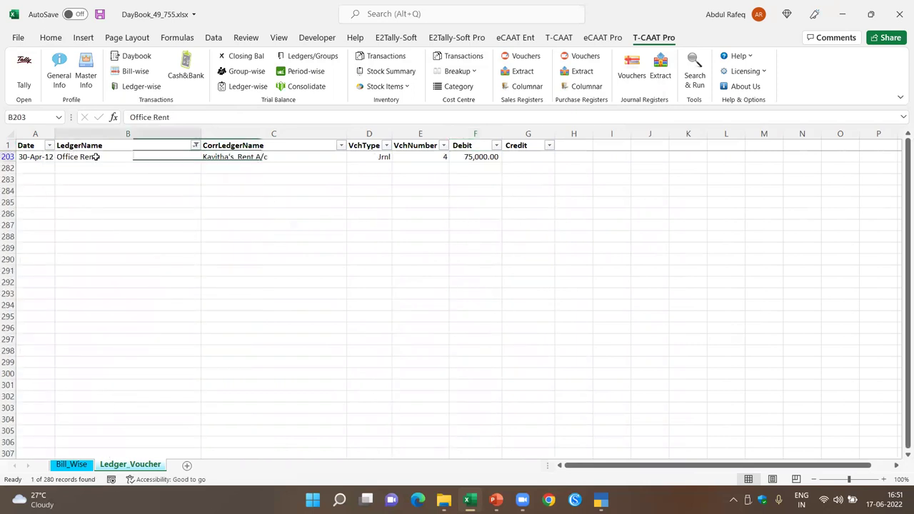
pyautogui.click(239, 157)
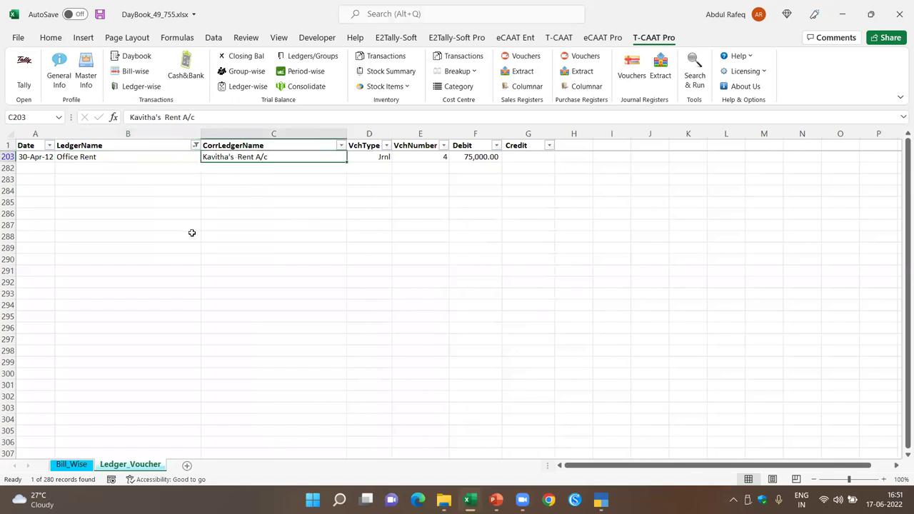
pyautogui.click(99, 159)
pyautogui.click(246, 156)
pyautogui.click(129, 56)
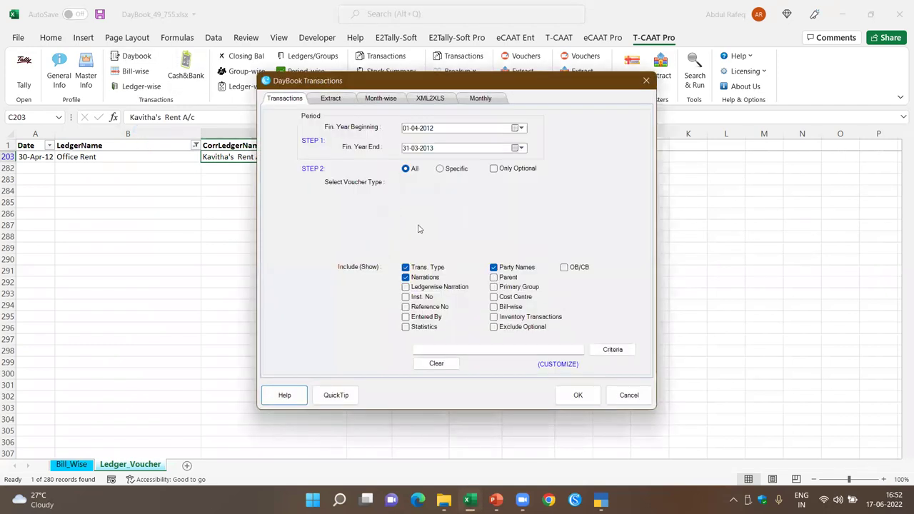
pyautogui.click(646, 81)
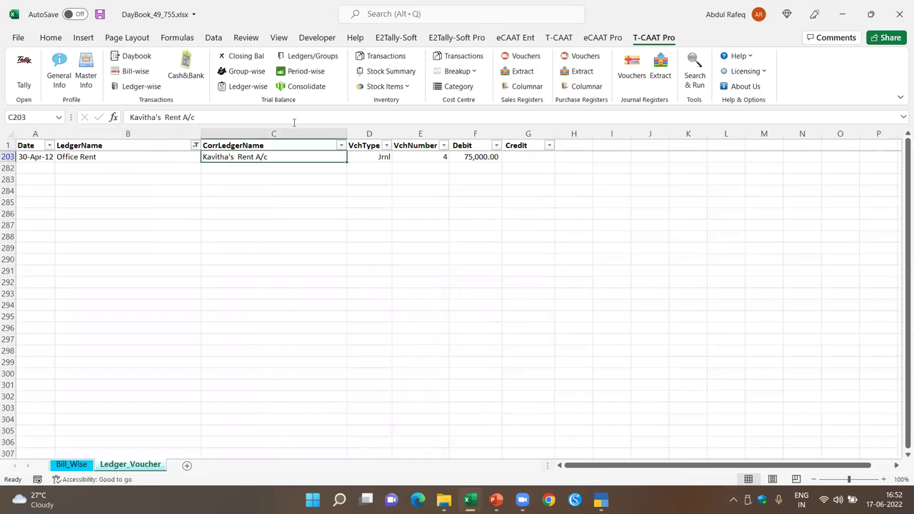
# - Examine the ledger-wise voucher settings for extracting selected ledgers and for month-wise reports without extracting anything
pyautogui.click(143, 86)
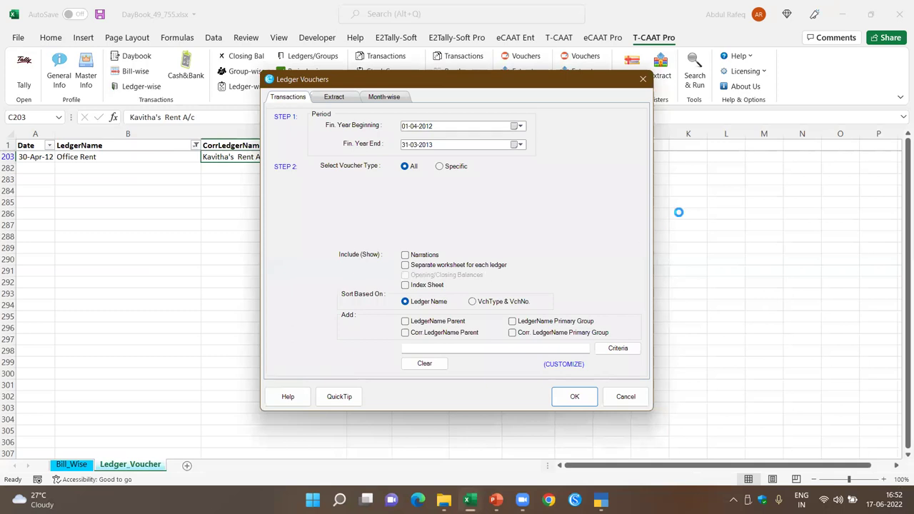
pyautogui.click(342, 100)
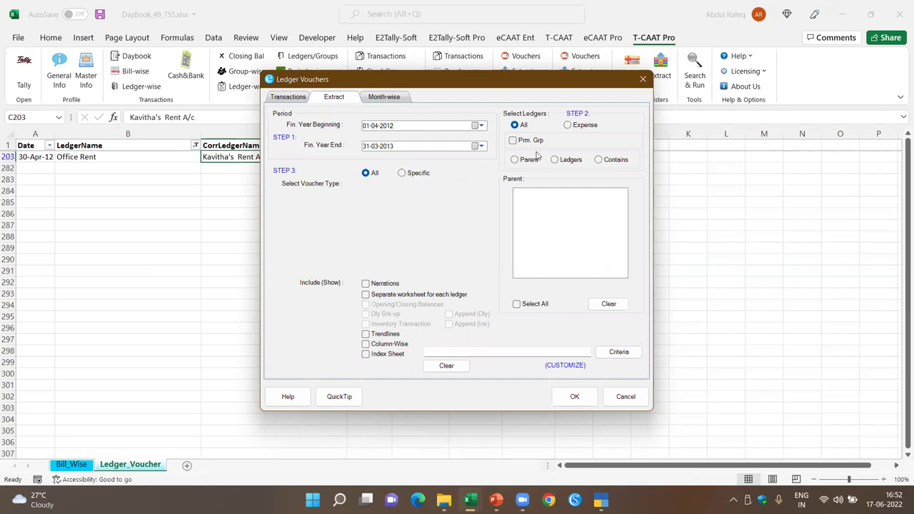
pyautogui.click(383, 98)
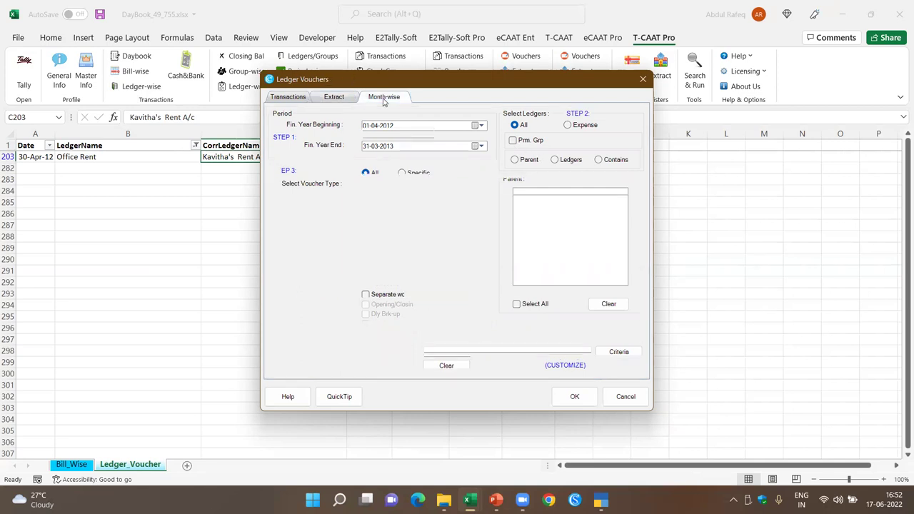
pyautogui.click(626, 397)
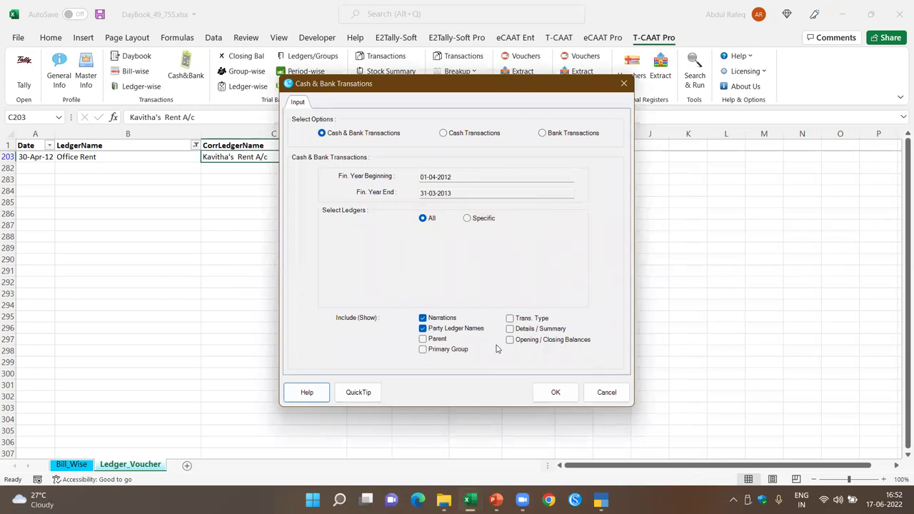
# - Extract only the cash transactions with narrations from 01-04-2012 to 31-03-2013 and look through the resulting entries
pyautogui.click(444, 133)
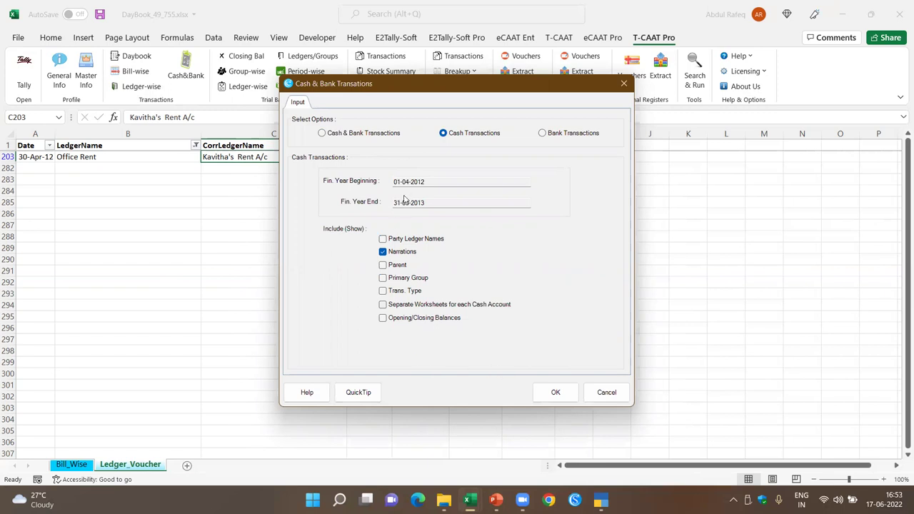
pyautogui.click(554, 392)
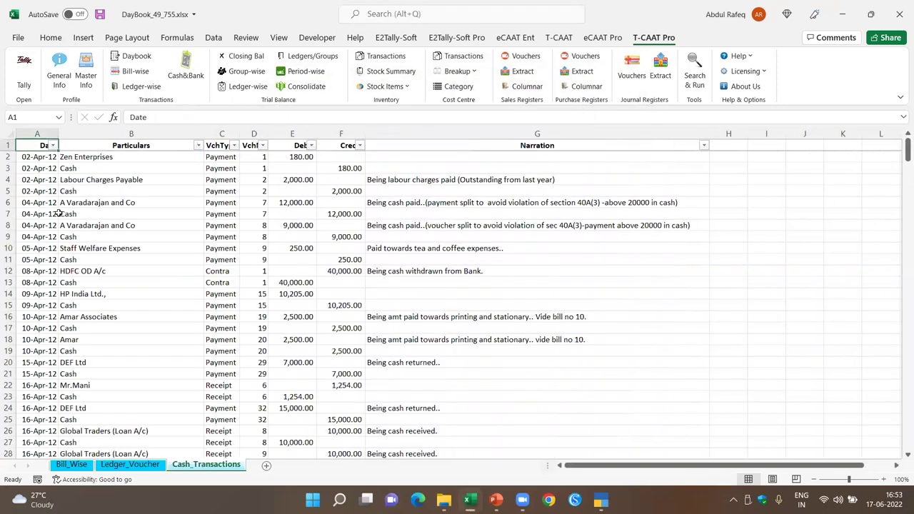
pyautogui.click(140, 217)
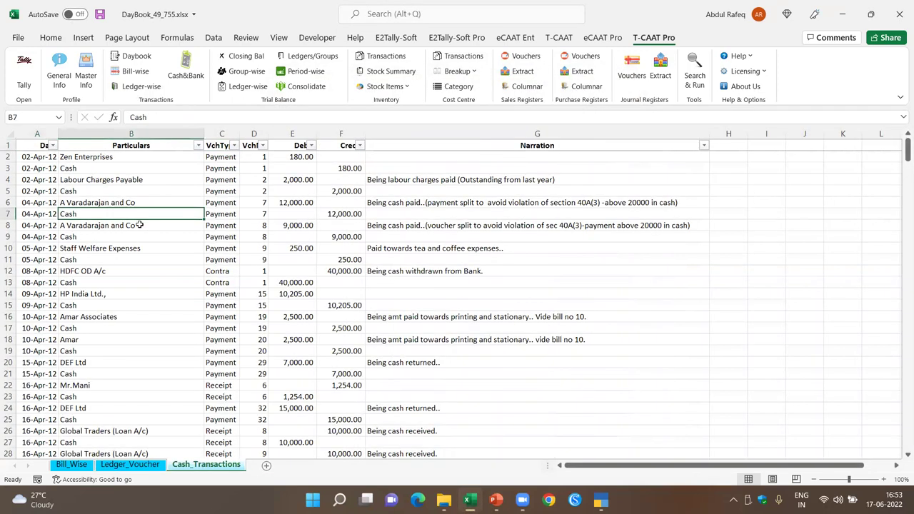
pyautogui.scroll(-12, 141, 236)
pyautogui.scroll(-20, 148, 255)
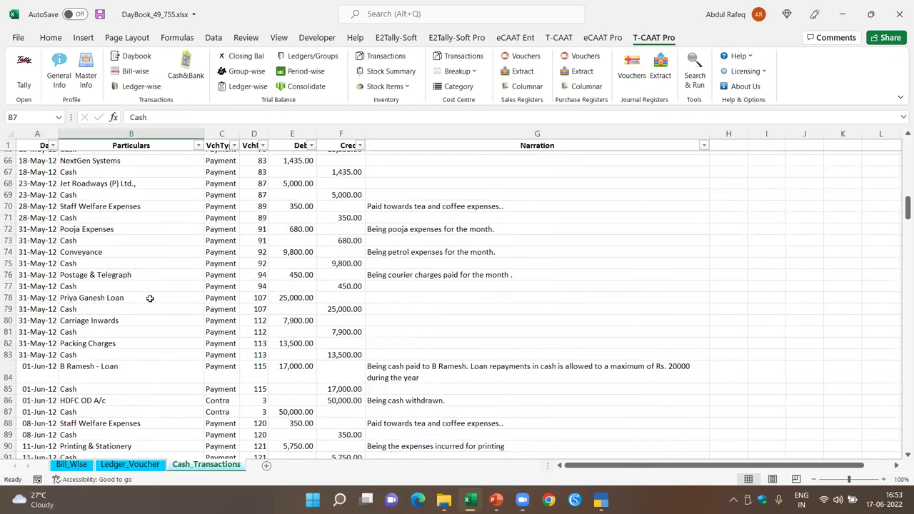
pyautogui.scroll(20, 151, 293)
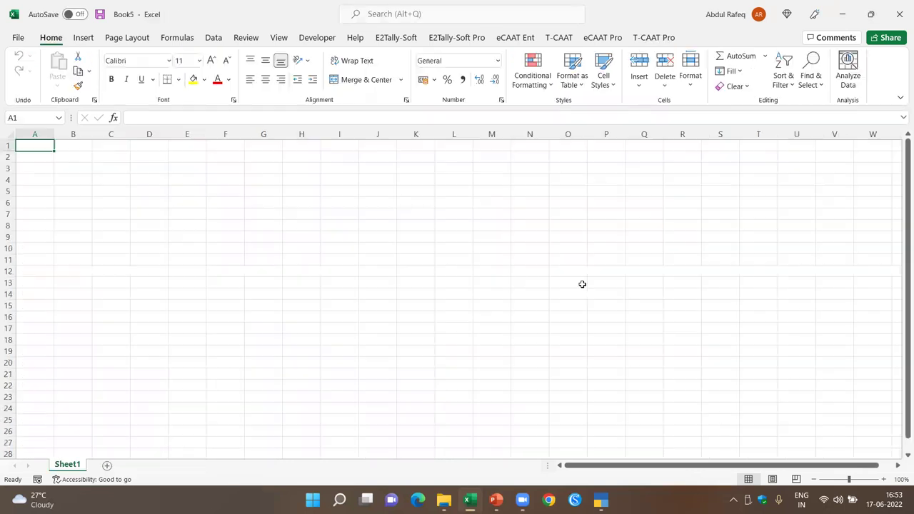
# - Close the DayBook_49_755.xlsx workbook without saving its changes
pyautogui.moveTo(469, 500)
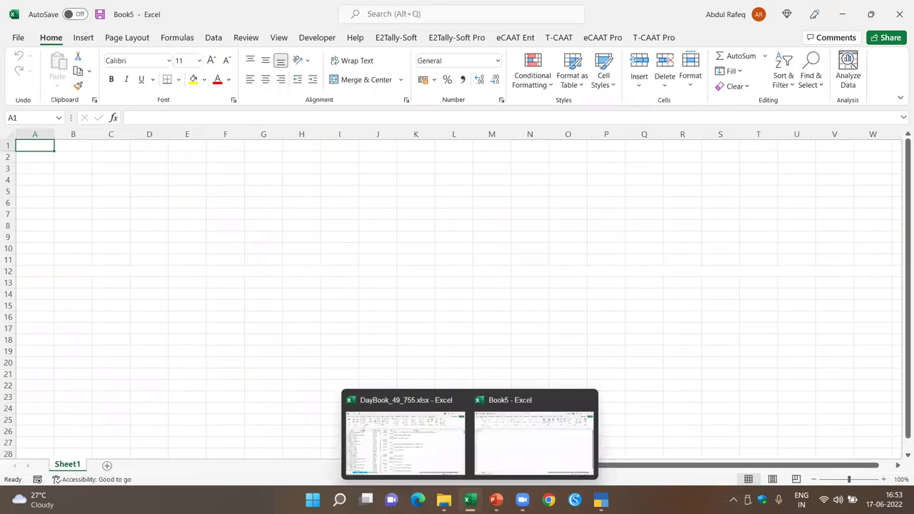
pyautogui.click(407, 443)
pyautogui.hotkey('ctrl', 'w')
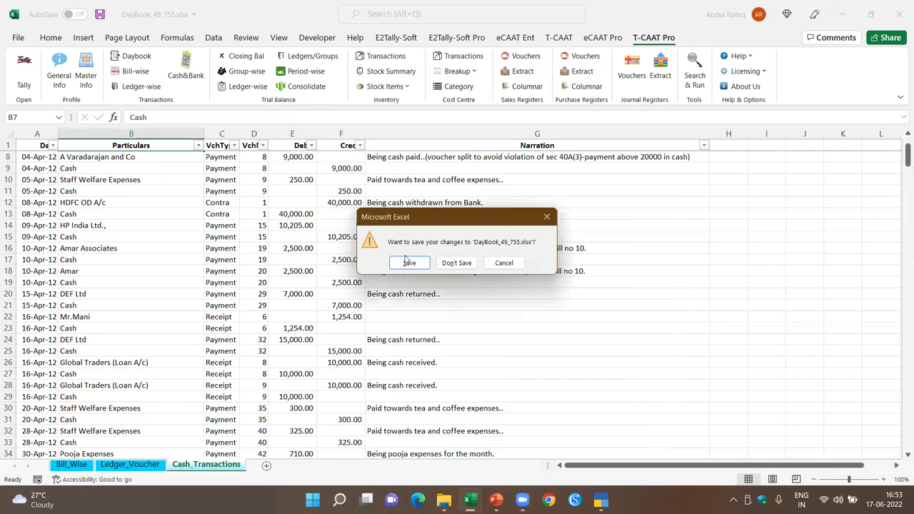
pyautogui.click(457, 262)
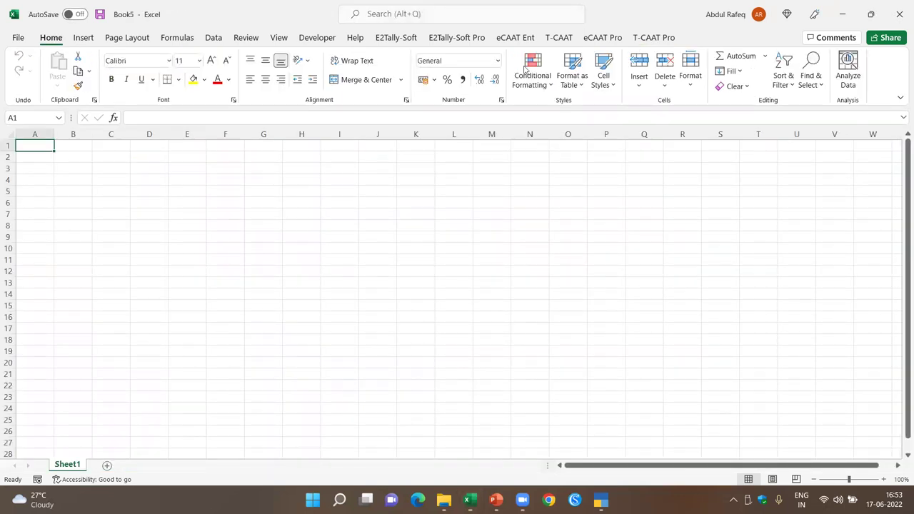
# - Extract the closing trial balance from Tally into the blank workbook with the default fields and bring the result into view
pyautogui.click(665, 38)
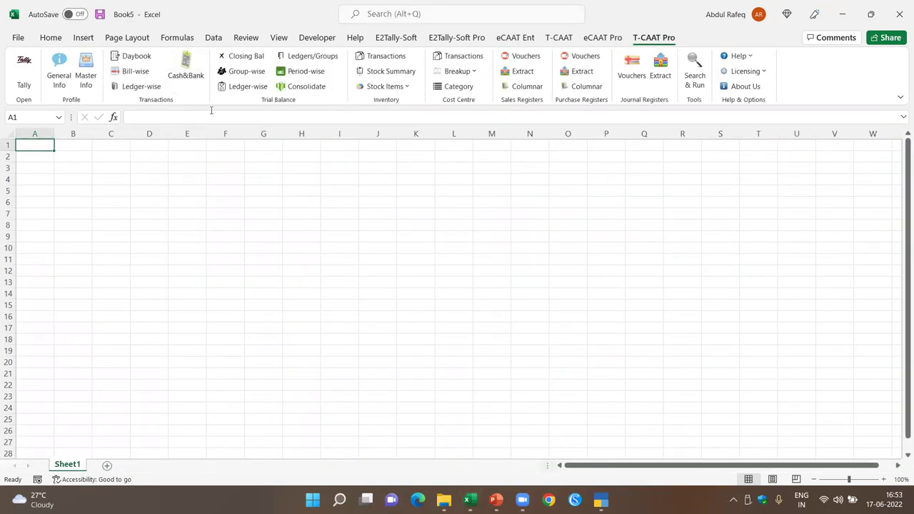
pyautogui.click(245, 57)
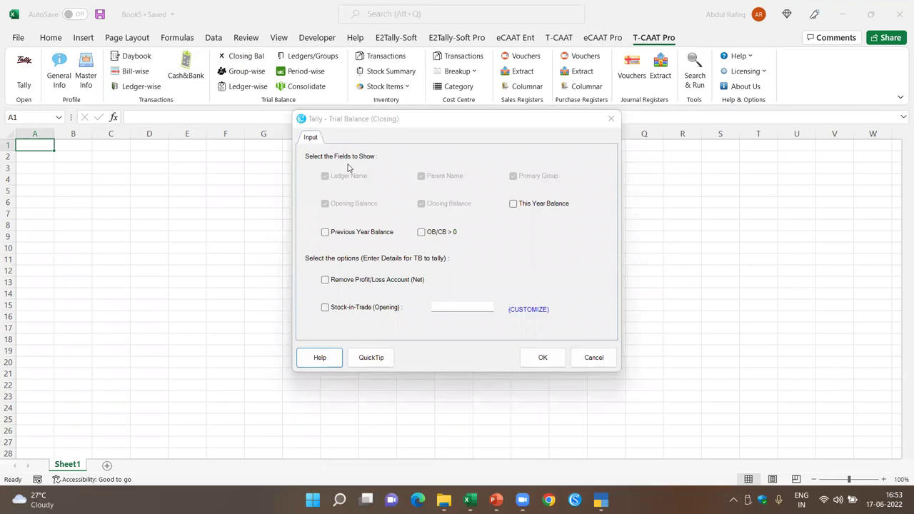
pyautogui.click(541, 366)
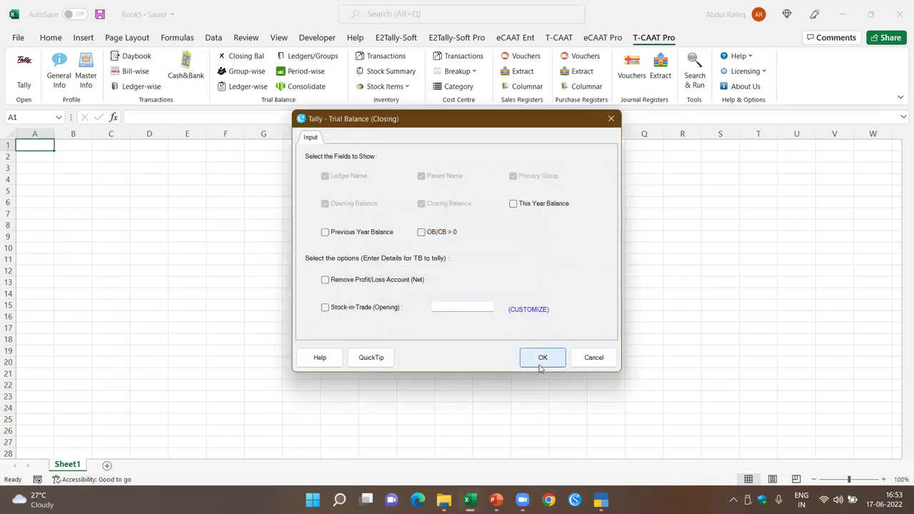
pyautogui.hotkey('alt', 'Tab')
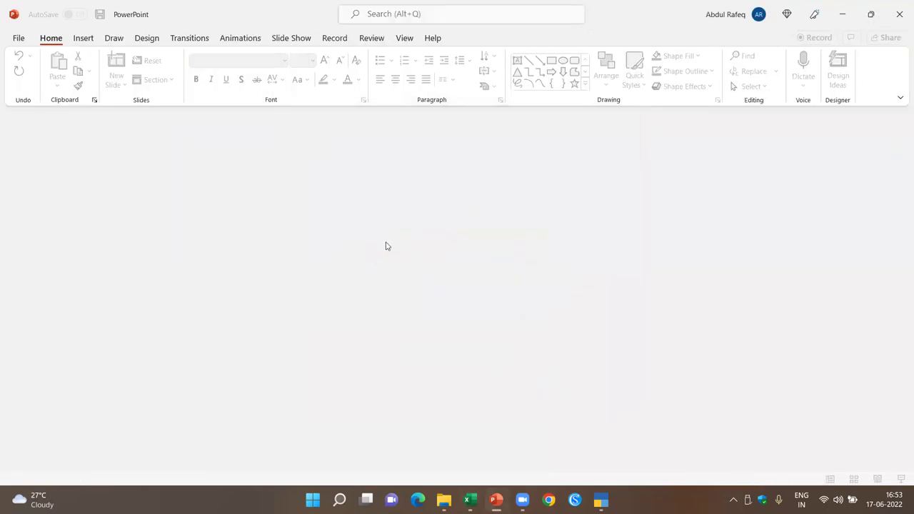
pyautogui.click(470, 498)
pyautogui.click(364, 271)
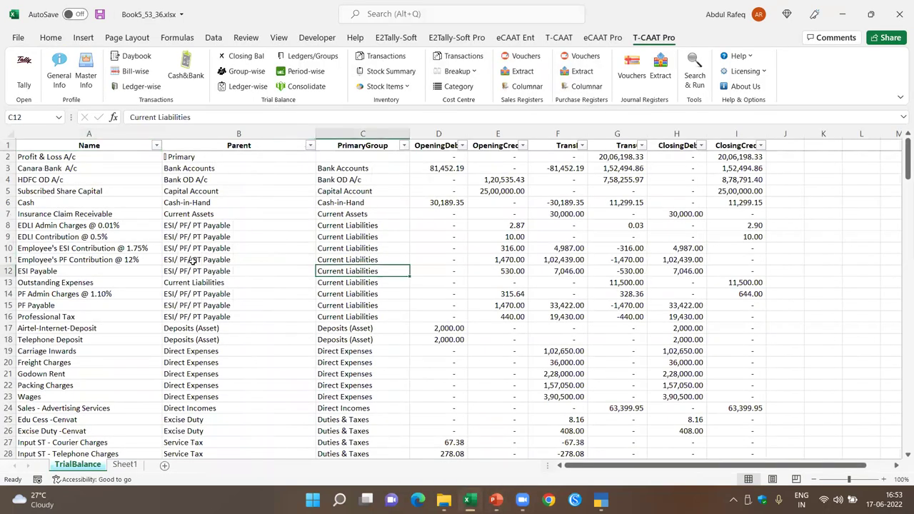
# - Review the ledgers, parents and primary groups on the TrialBalance sheet and inspect the transaction debit and credit columns
pyautogui.click(92, 180)
pyautogui.scroll(-4, 105, 294)
pyautogui.scroll(-20, 105, 294)
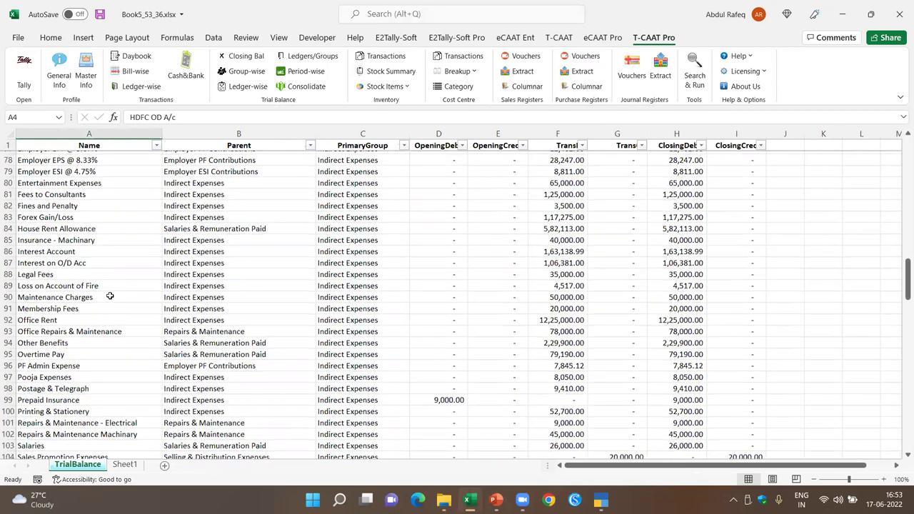
pyautogui.scroll(-14, 110, 295)
pyautogui.scroll(20, 115, 299)
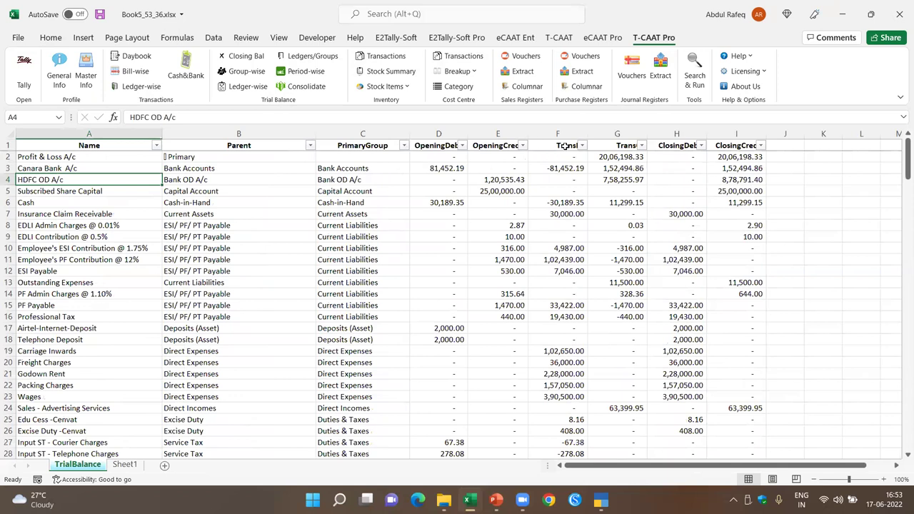
pyautogui.click(623, 157)
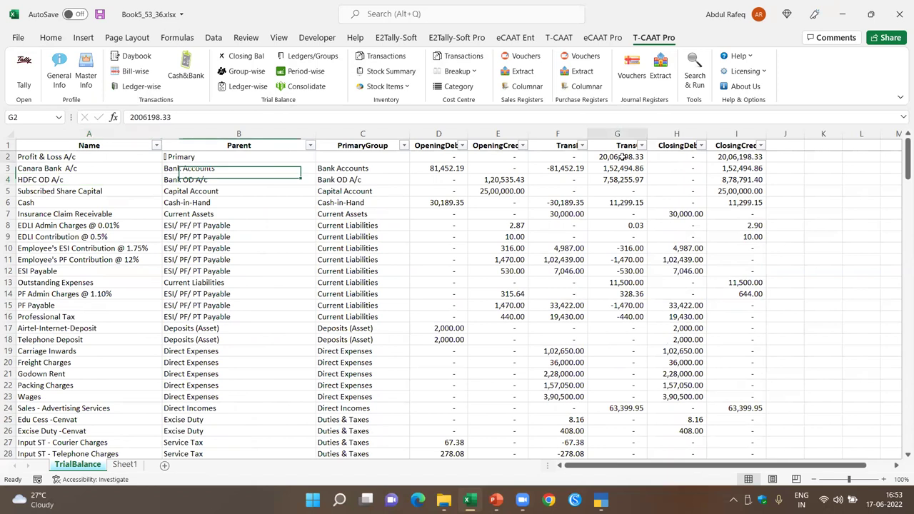
pyautogui.click(562, 166)
# - Import the trial balance with group-wise transaction details from Tally
pyautogui.click(248, 72)
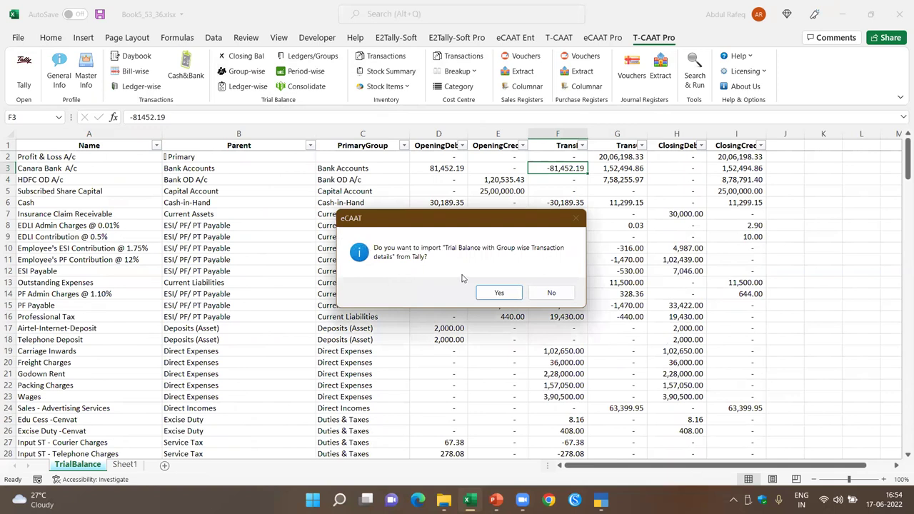
pyautogui.click(500, 292)
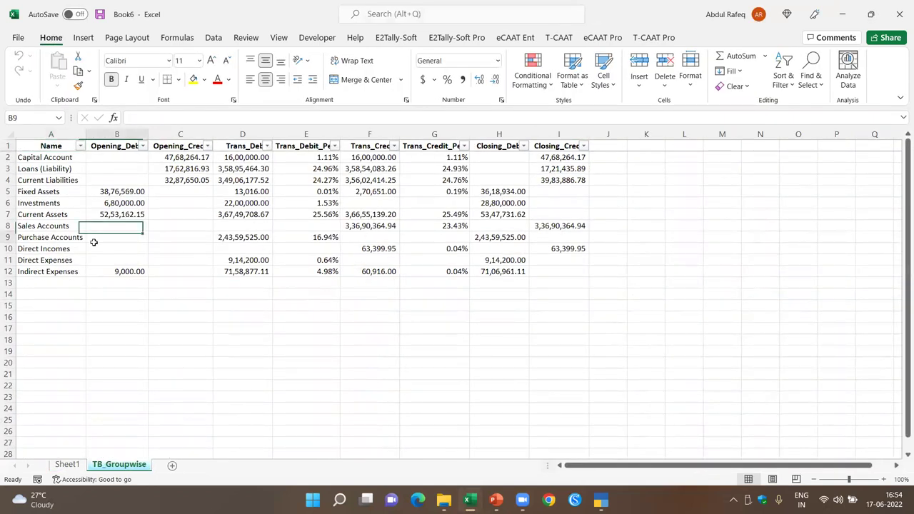
pyautogui.click(91, 241)
# - Import the trial balance with ledger-wise transaction details from Tally
pyautogui.click(654, 37)
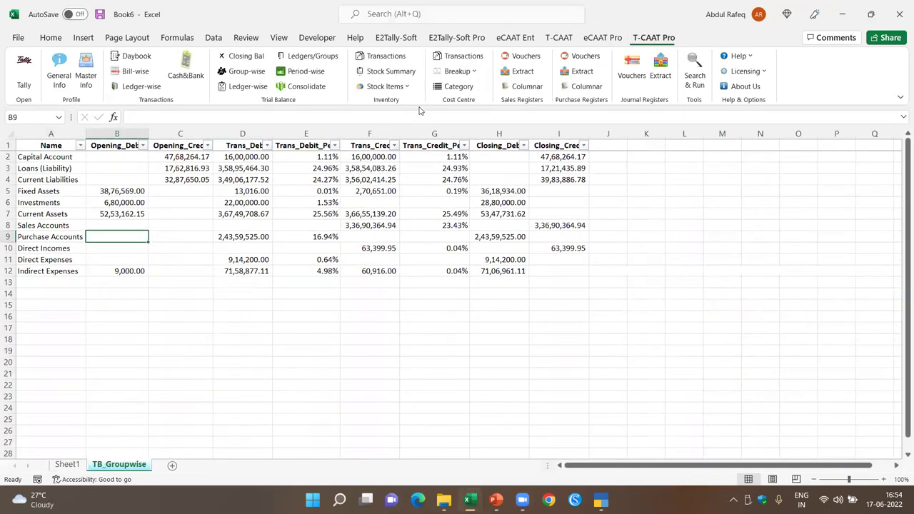
pyautogui.click(247, 86)
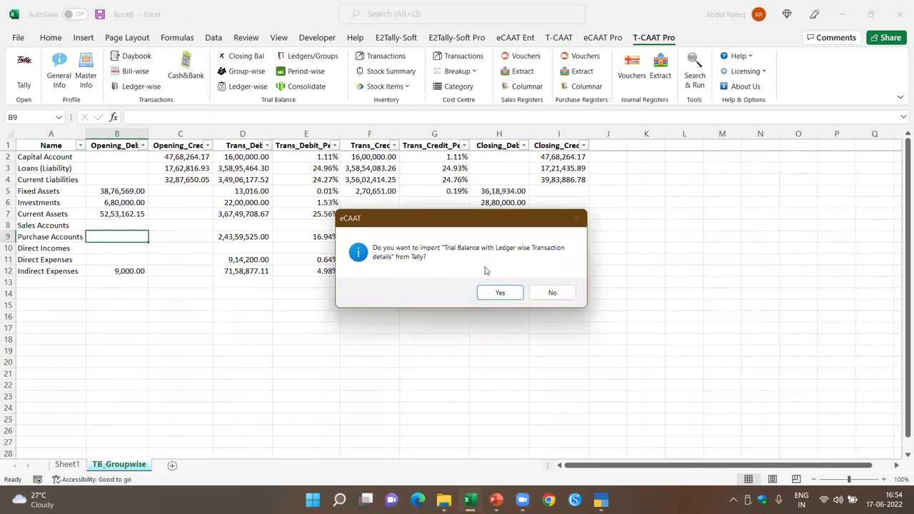
pyautogui.click(488, 292)
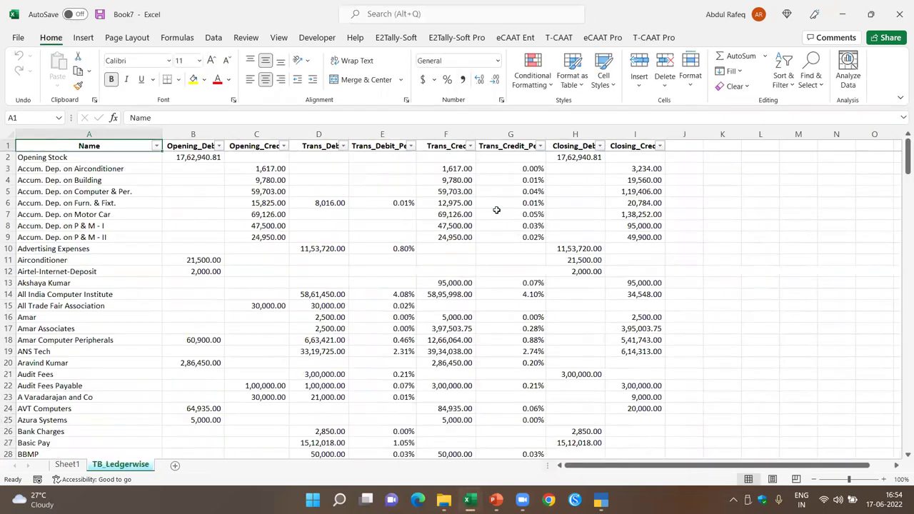
# - Review the ledger names on the TB_Ledgerwise sheet and examine the Opening Stock ledger's opening debit balance
pyautogui.click(87, 178)
pyautogui.scroll(-19, 89, 214)
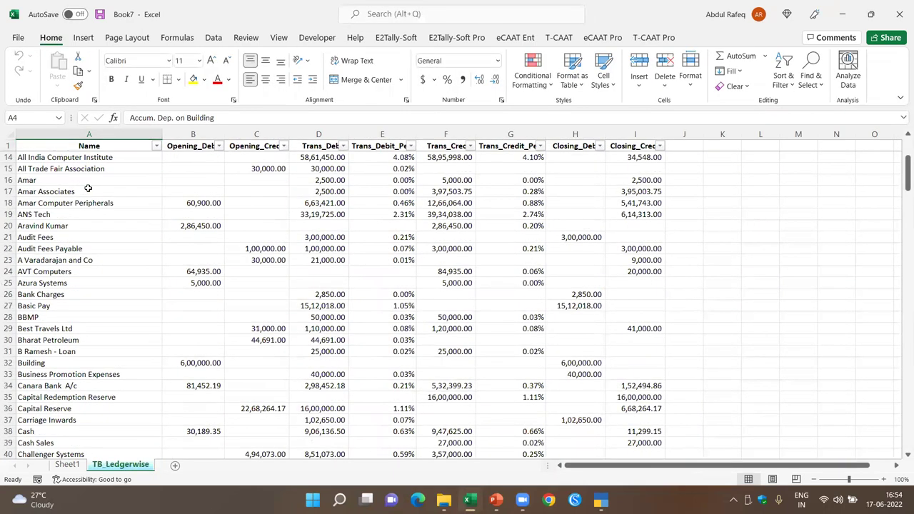
pyautogui.scroll(19, 92, 227)
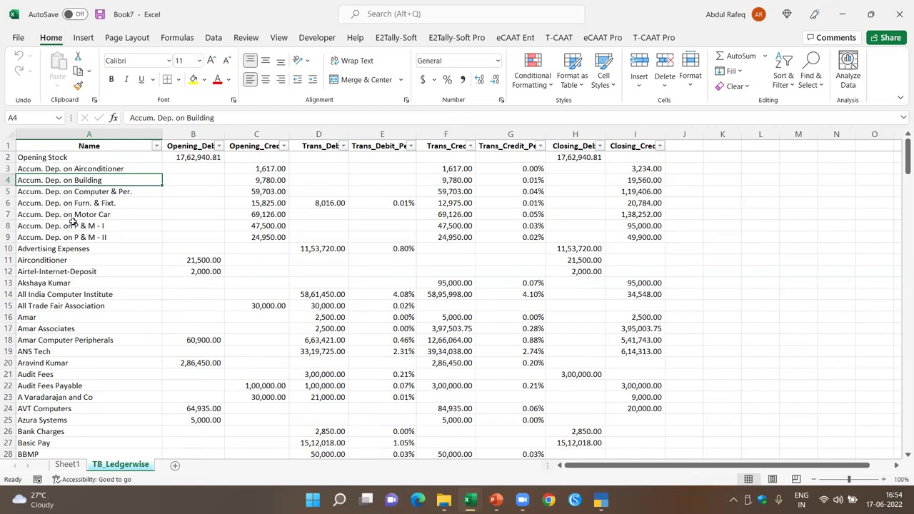
pyautogui.scroll(-4, 106, 238)
pyautogui.scroll(4, 105, 238)
pyautogui.click(654, 37)
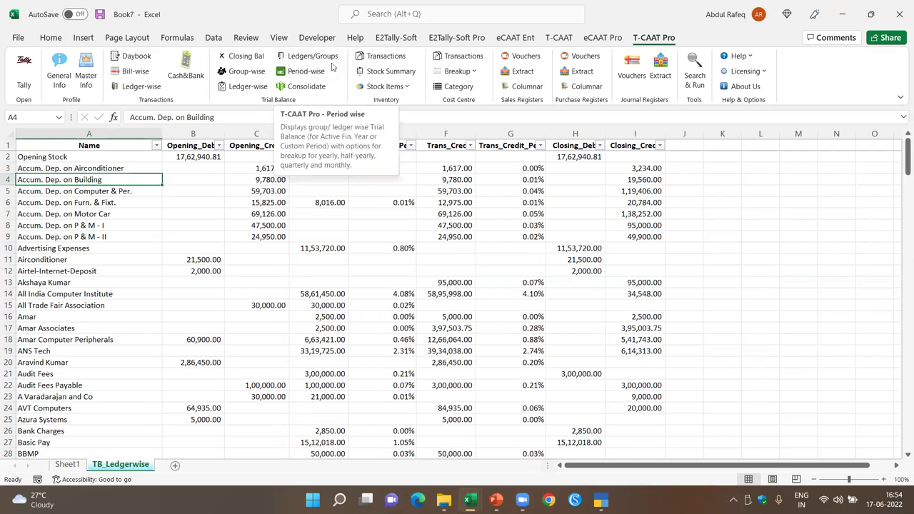
pyautogui.click(91, 157)
pyautogui.click(192, 141)
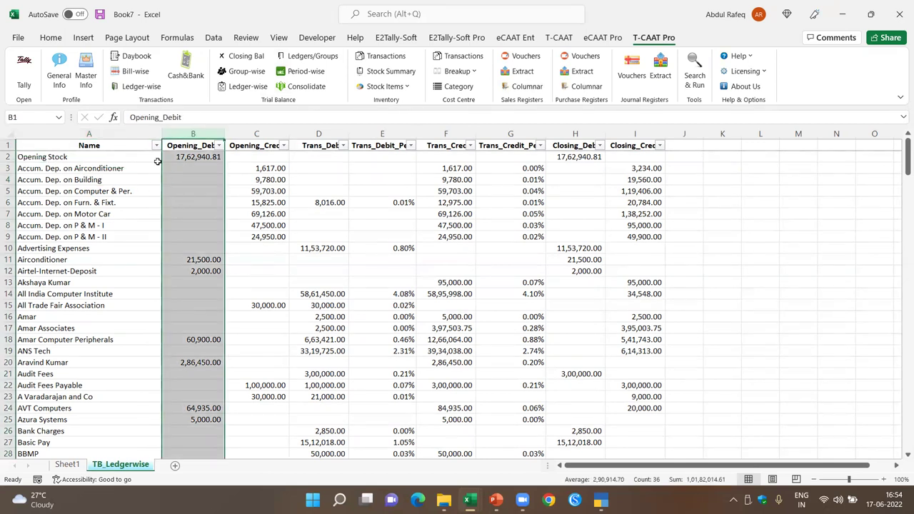
pyautogui.click(67, 159)
pyautogui.click(202, 157)
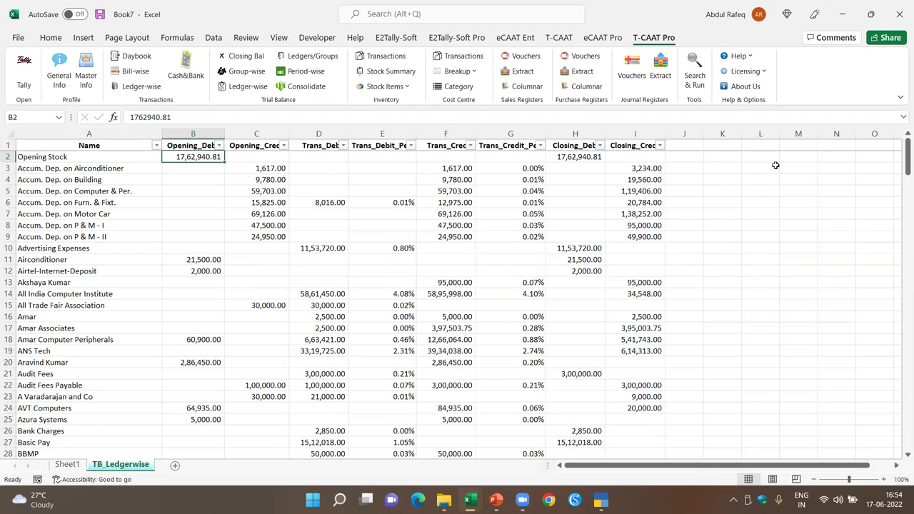
# - Open the T-CAAT Pro Period-wise trial balance options and bring the dialog forward over the Book5_53_36.xlsx workbook
pyautogui.click(307, 71)
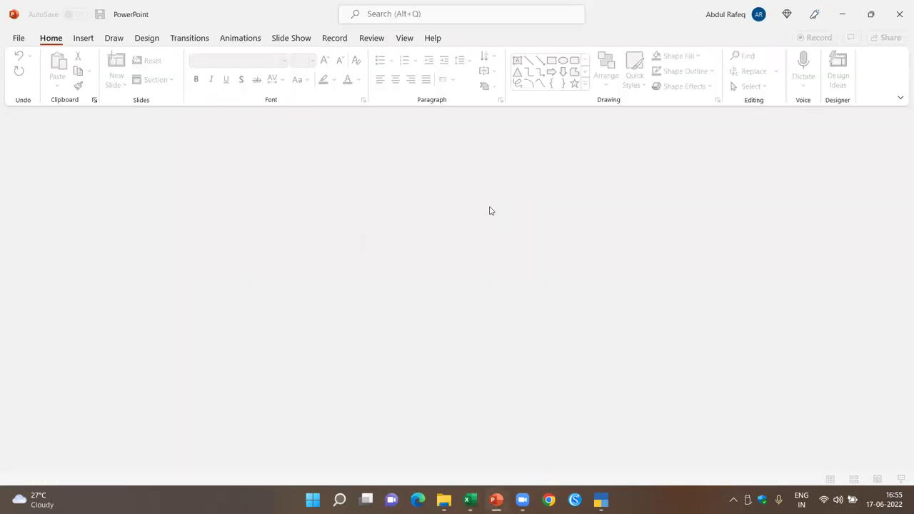
pyautogui.moveTo(444, 500)
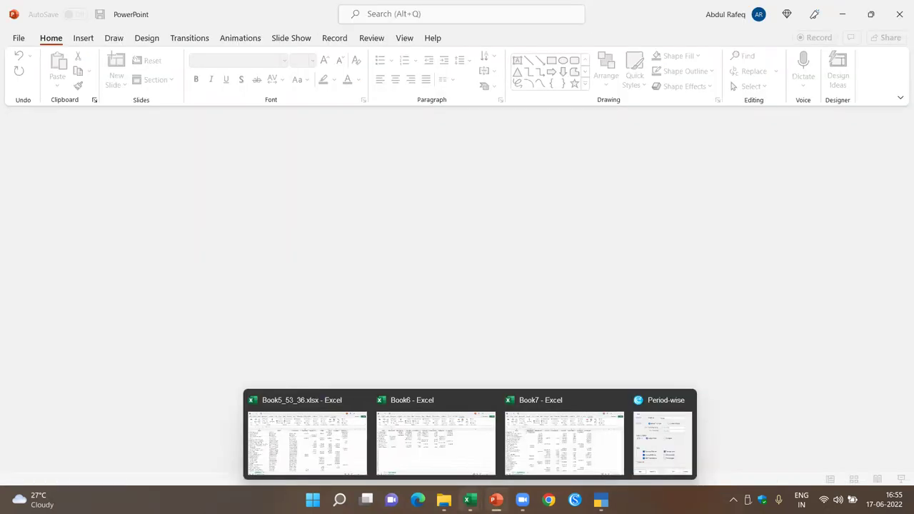
pyautogui.click(449, 434)
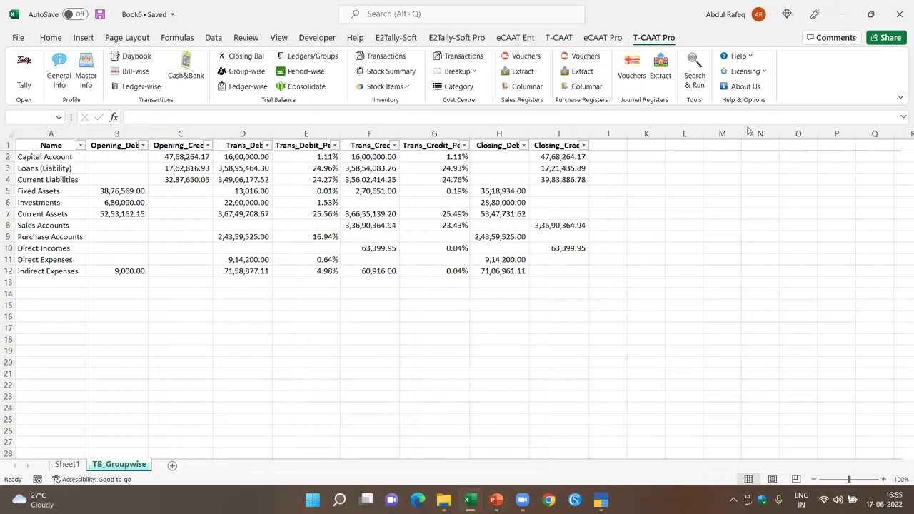
pyautogui.moveTo(470, 500)
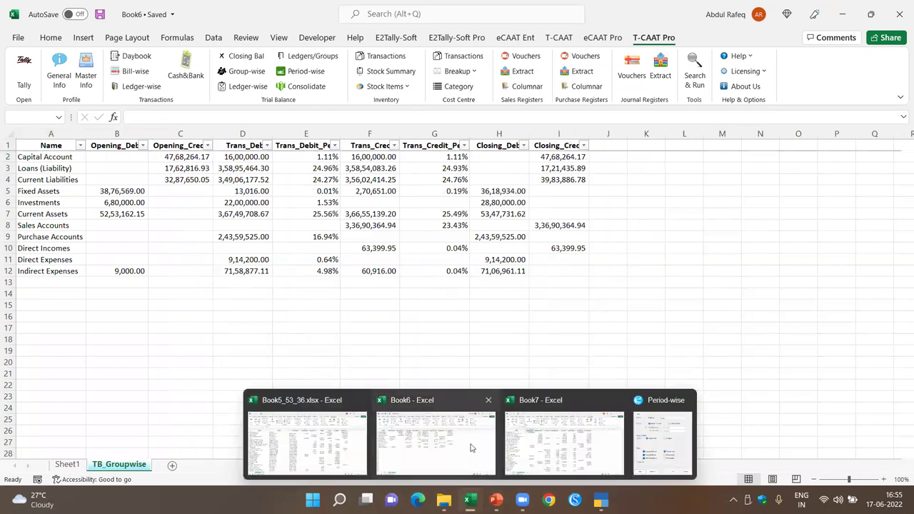
pyautogui.click(490, 404)
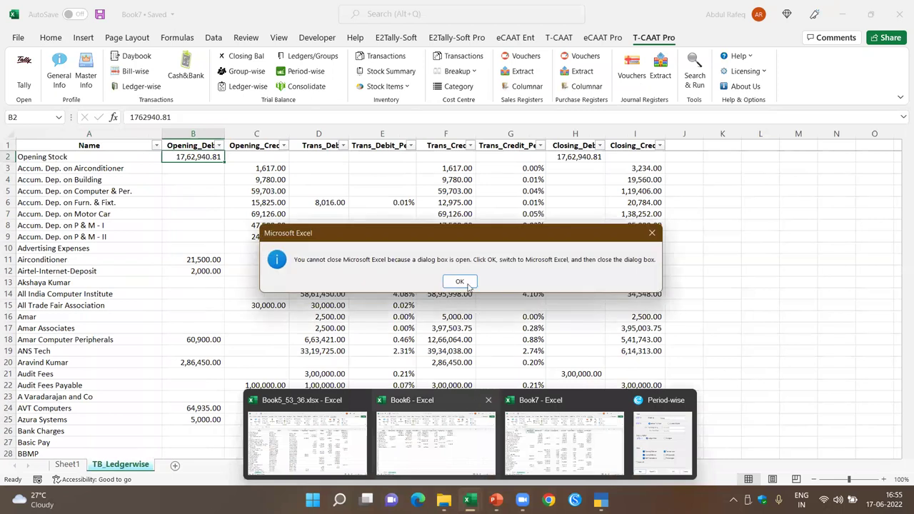
pyautogui.click(514, 282)
pyautogui.moveTo(470, 501)
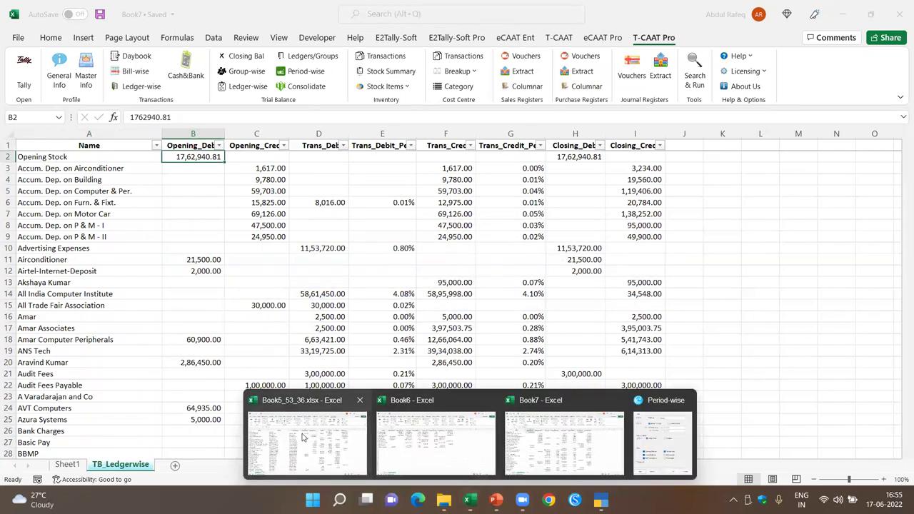
pyautogui.click(336, 436)
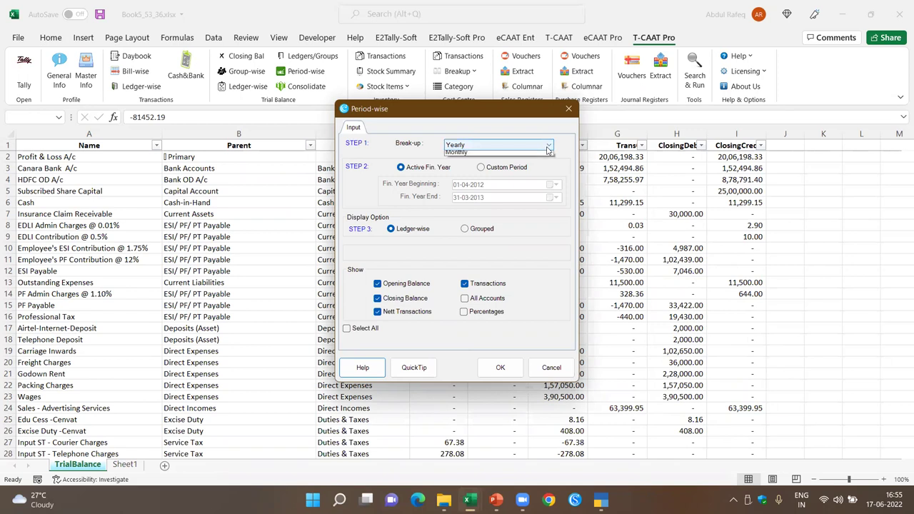
# - Extract a Half Yearly ledger-wise trial balance for the financial year beginning 2012, showing only closing balances
pyautogui.click(548, 147)
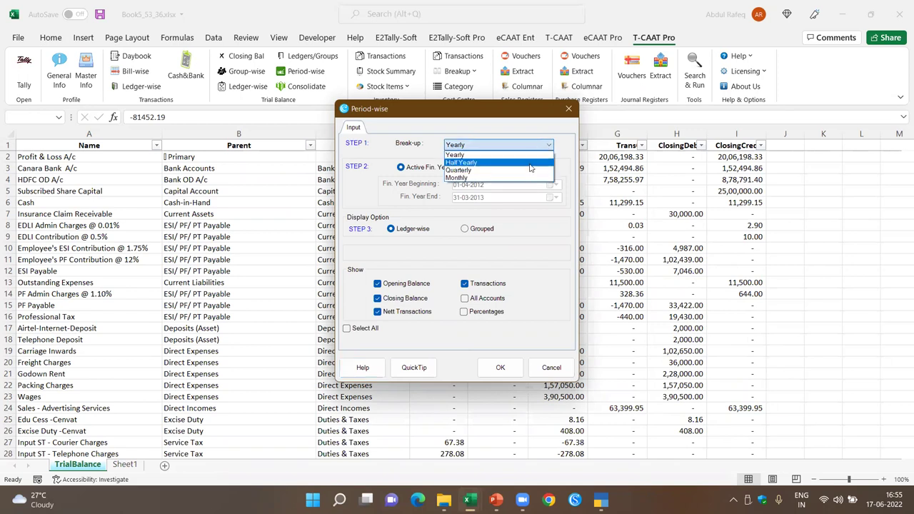
pyautogui.click(529, 162)
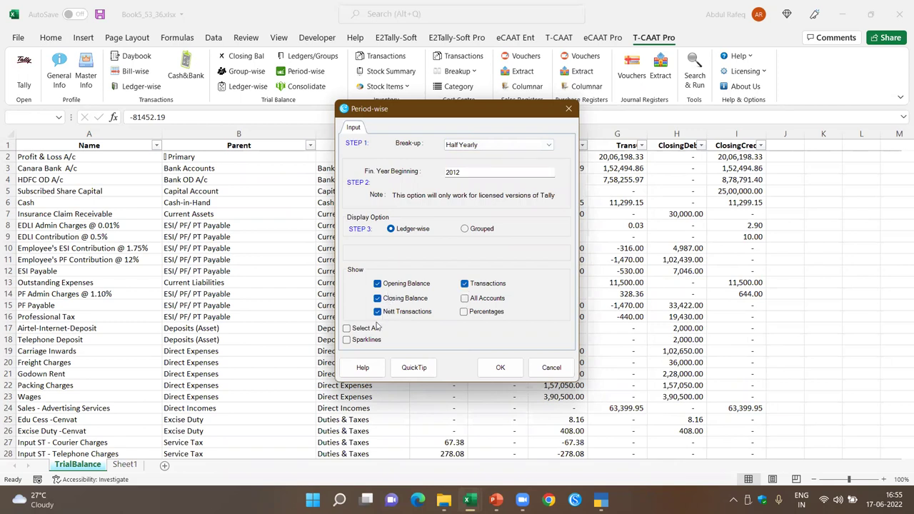
pyautogui.click(377, 283)
pyautogui.click(377, 312)
pyautogui.click(466, 283)
pyautogui.click(500, 368)
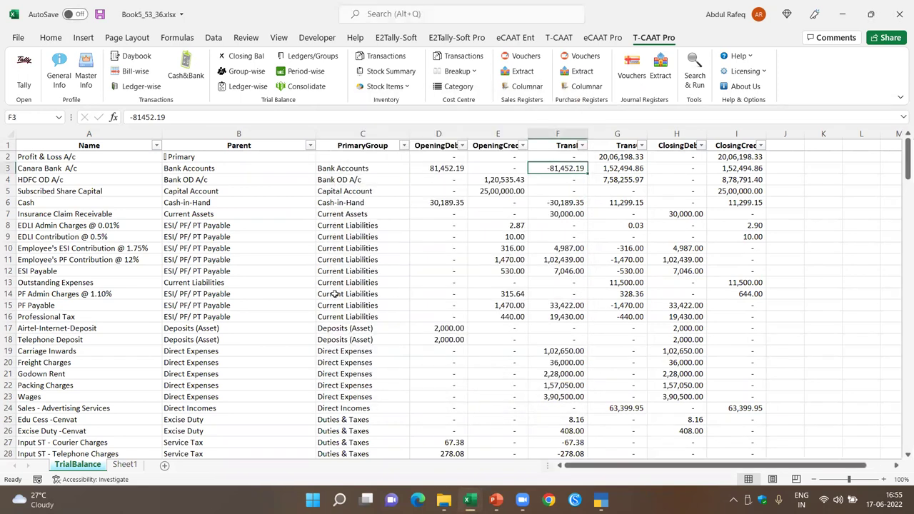
# - Switch to the Book7_55_741.xlsx workbook and review the 30 September and 31 March closing balances on the TB_Led_HalfYearly sheet
pyautogui.click(336, 295)
pyautogui.click(357, 238)
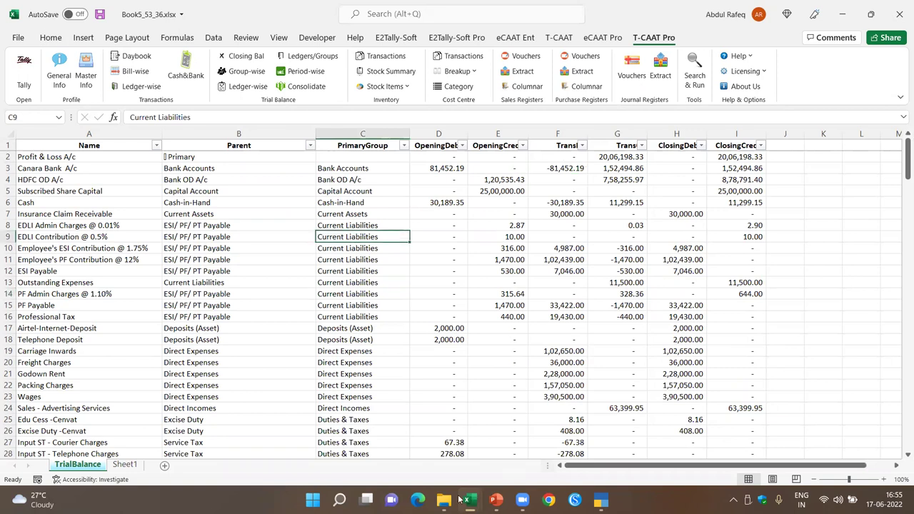
pyautogui.moveTo(468, 500)
pyautogui.click(571, 445)
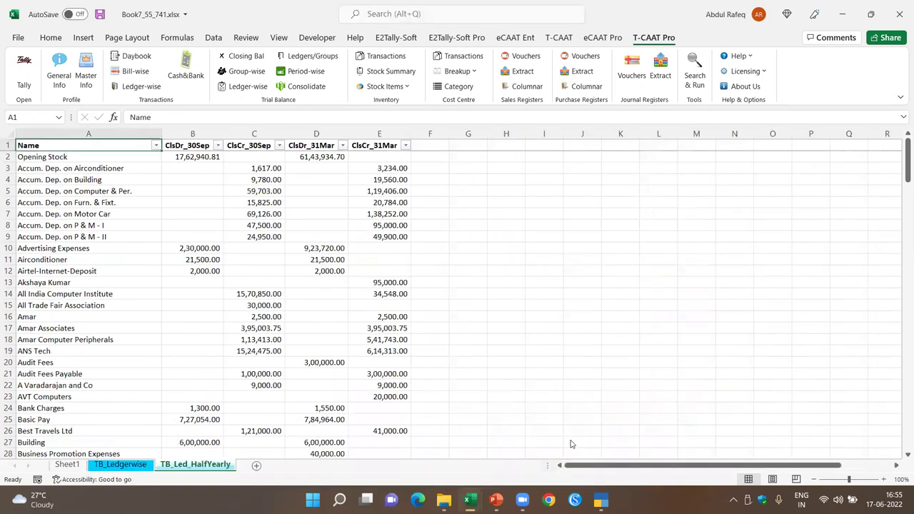
pyautogui.click(278, 376)
pyautogui.click(320, 282)
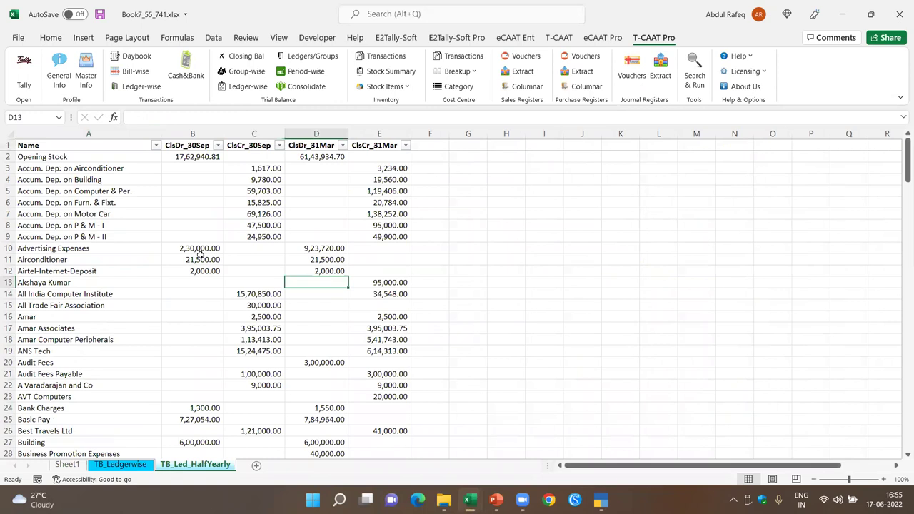
# - Close the Book6 and Book5_53_36.xlsx workbooks, discarding the changes to Book5_53_36.xlsx, and return to the half-yearly trial balance
pyautogui.click(470, 499)
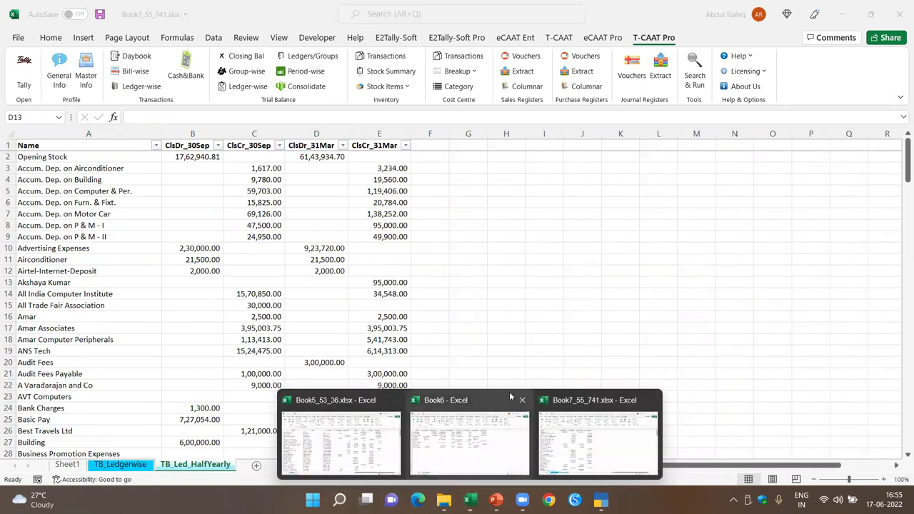
pyautogui.click(522, 402)
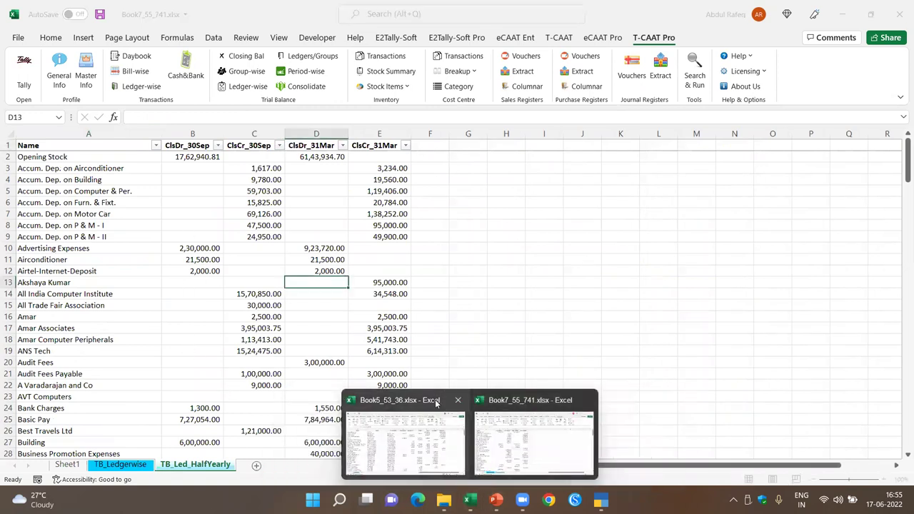
pyautogui.moveTo(469, 498)
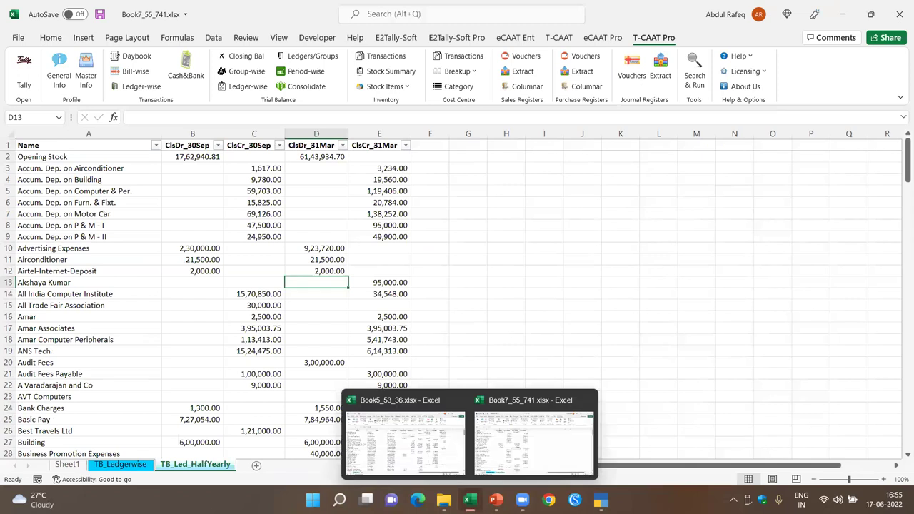
pyautogui.click(458, 402)
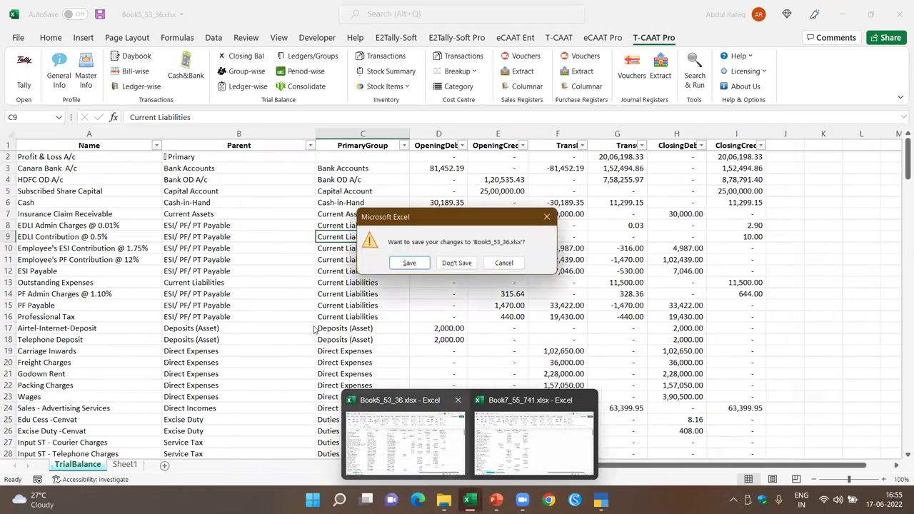
pyautogui.click(456, 263)
pyautogui.click(270, 303)
pyautogui.click(292, 228)
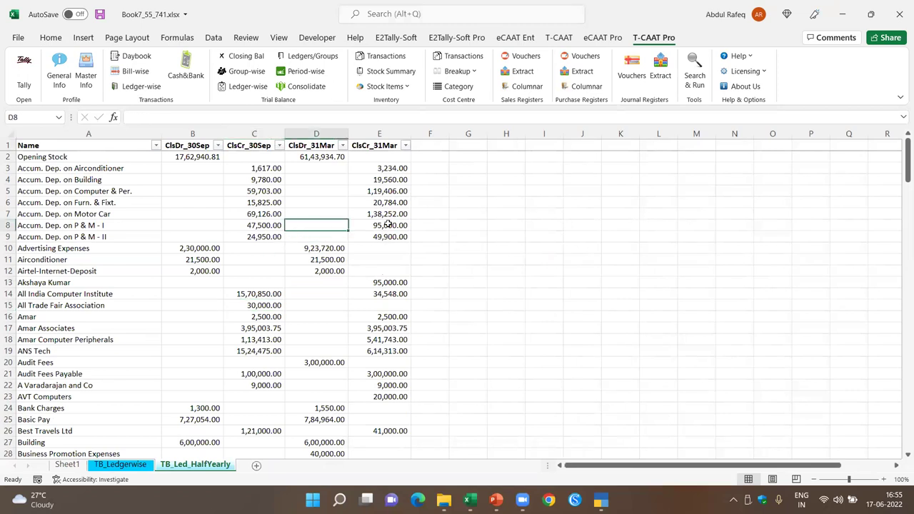
# - Extract a Quarterly ledger-wise trial balance for the financial year beginning 2012, showing only closing balances
pyautogui.click(319, 73)
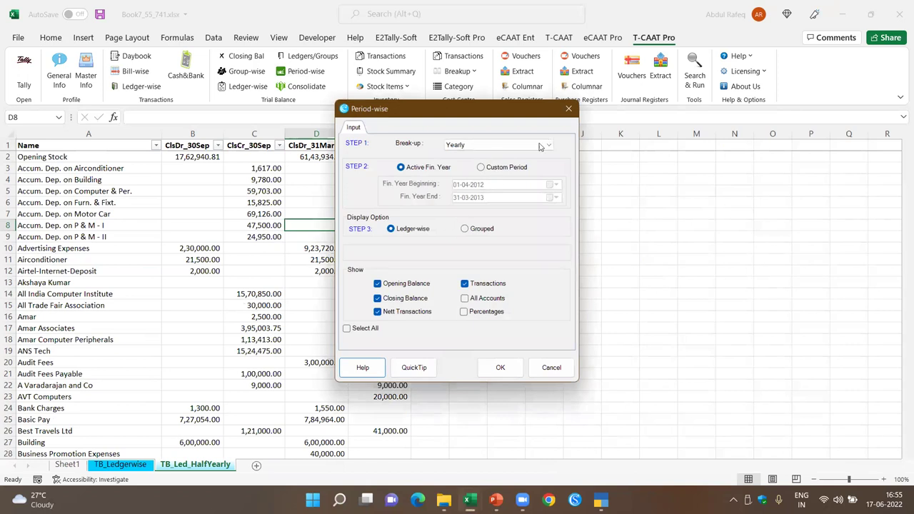
pyautogui.click(548, 145)
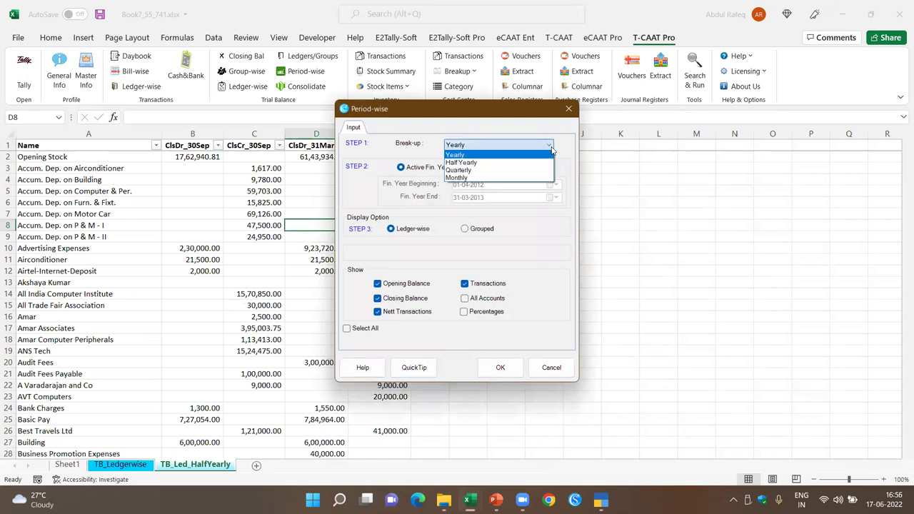
pyautogui.click(500, 170)
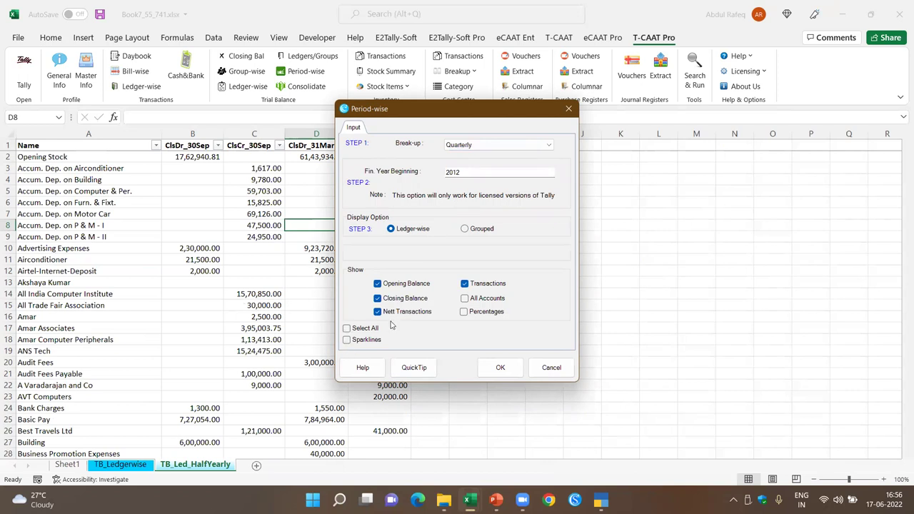
pyautogui.click(347, 328)
pyautogui.click(347, 328)
pyautogui.click(503, 368)
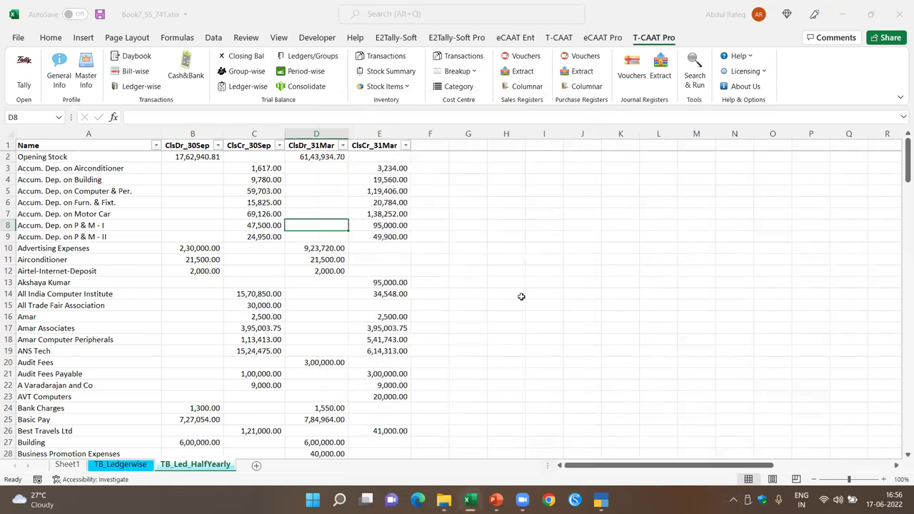
# - Review the ledgers' closing debit and credit balances for each quarter on the TB_Led_Quarterly sheet
pyautogui.click(192, 191)
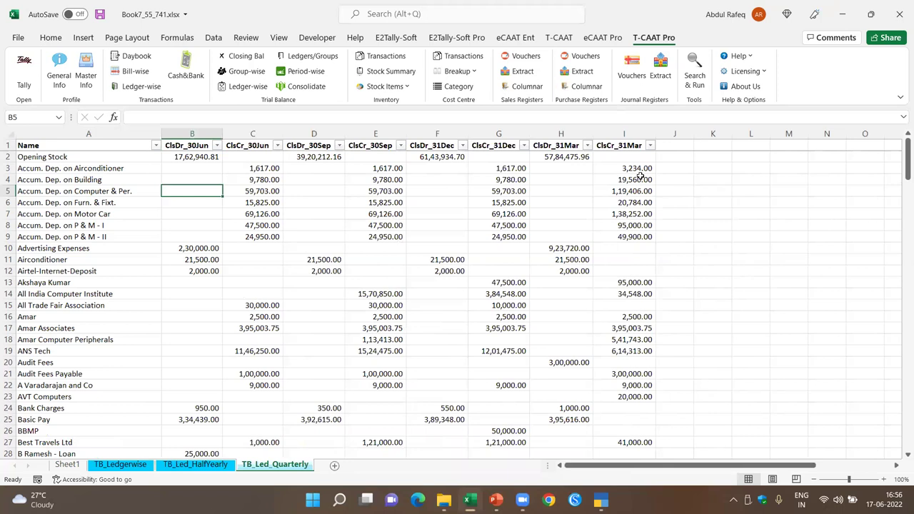
pyautogui.click(248, 303)
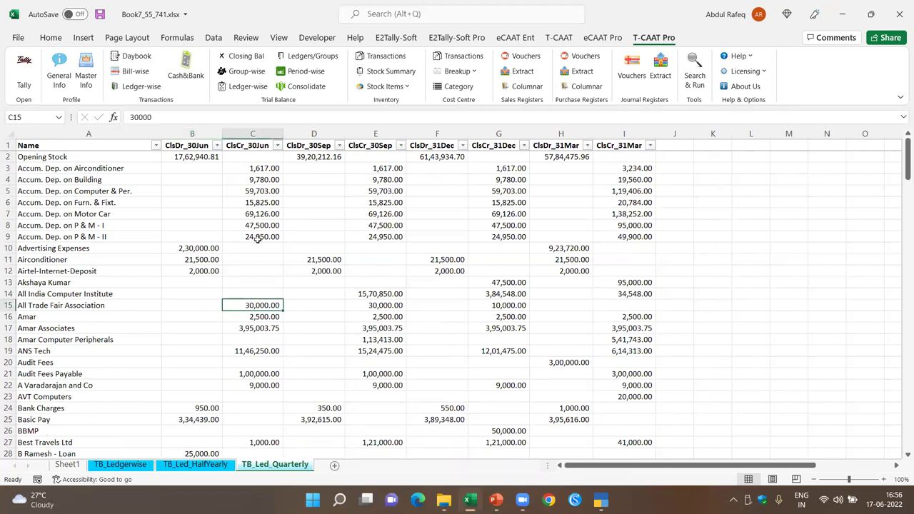
pyautogui.click(319, 71)
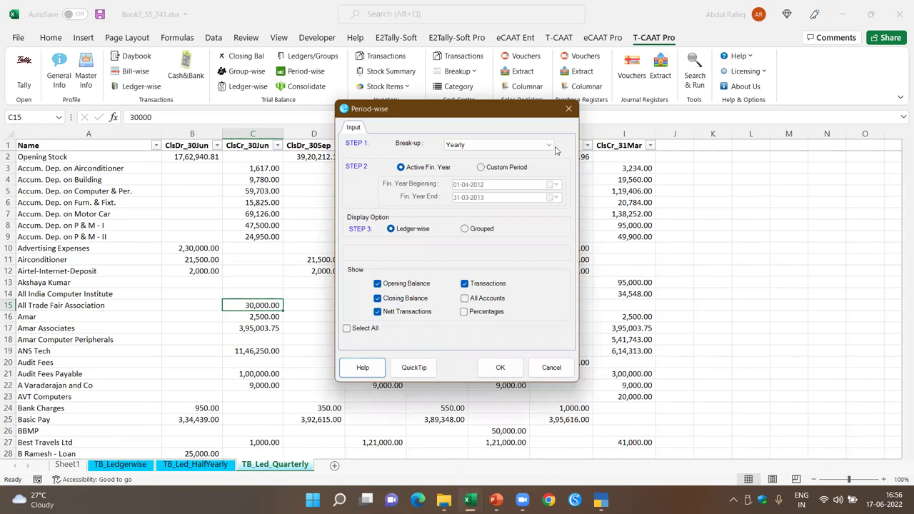
pyautogui.click(552, 367)
pyautogui.click(275, 372)
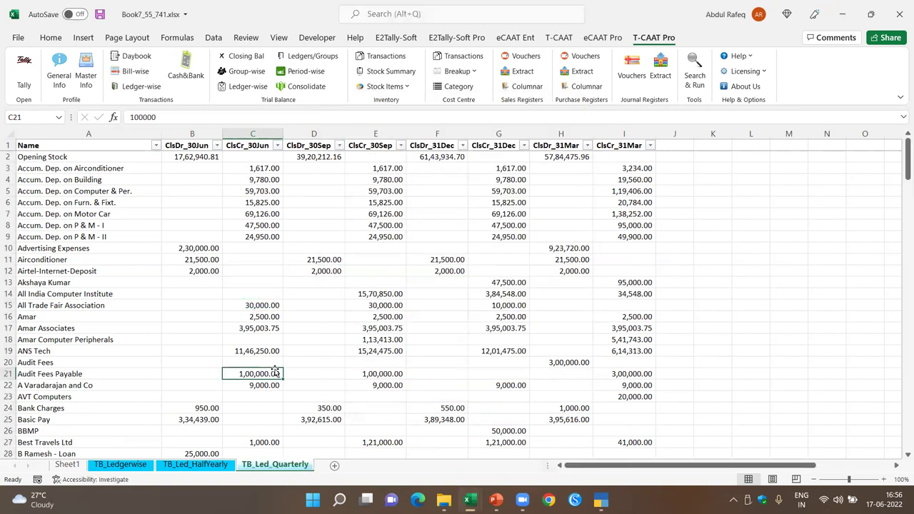
# - Create a new blank workbook and close Book7_55_741.xlsx without saving its changes
pyautogui.hotkey('ctrl', 'n')
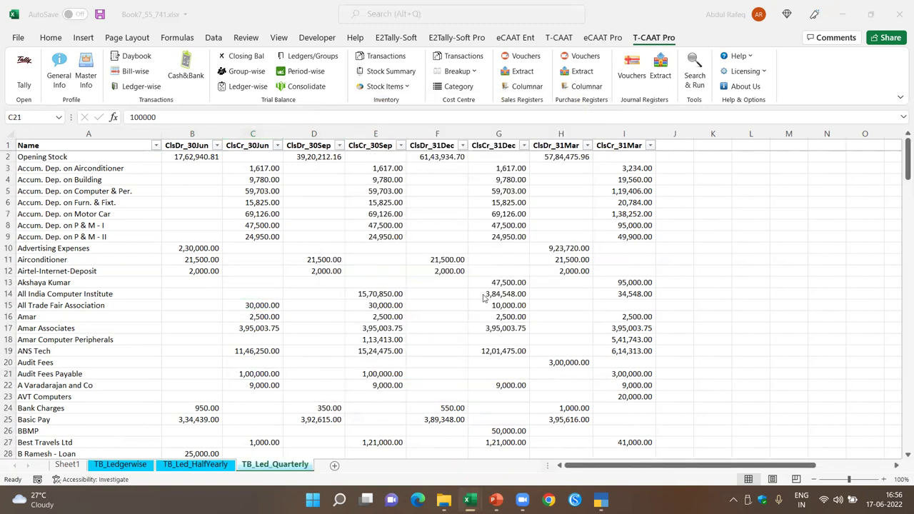
pyautogui.moveTo(468, 500)
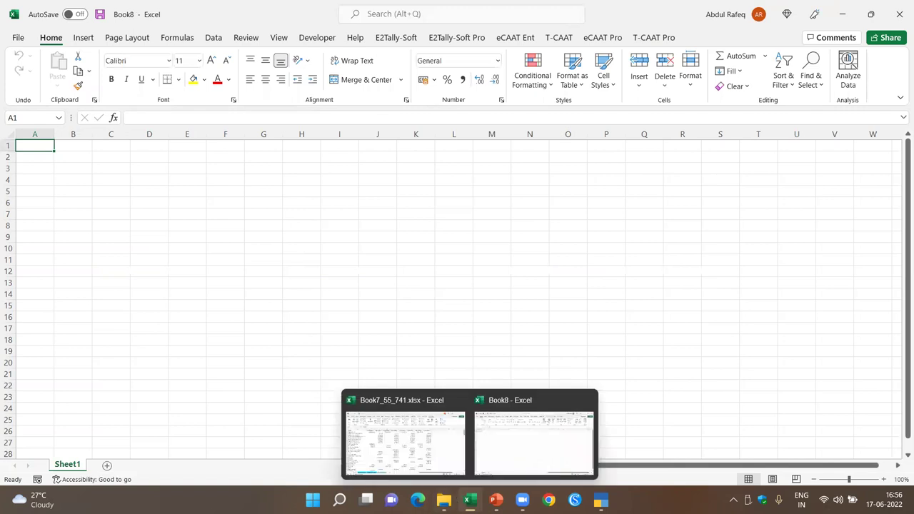
pyautogui.click(459, 402)
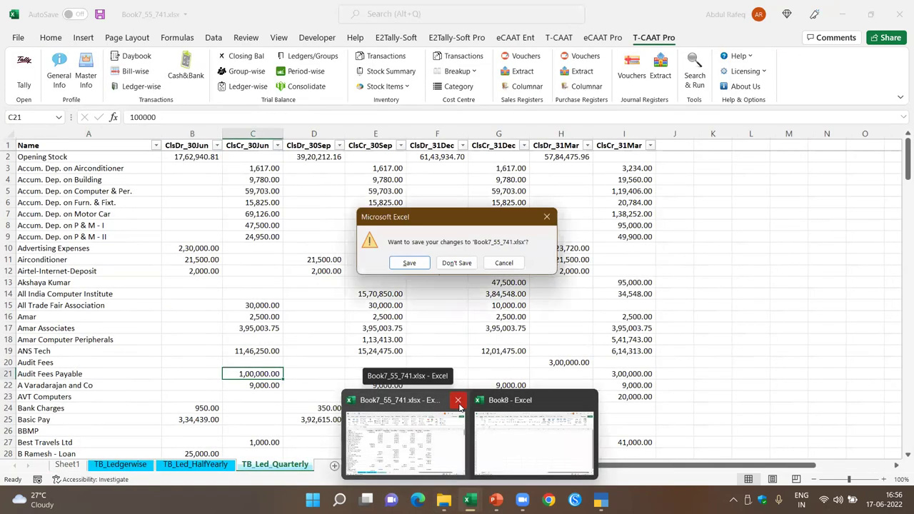
pyautogui.click(458, 263)
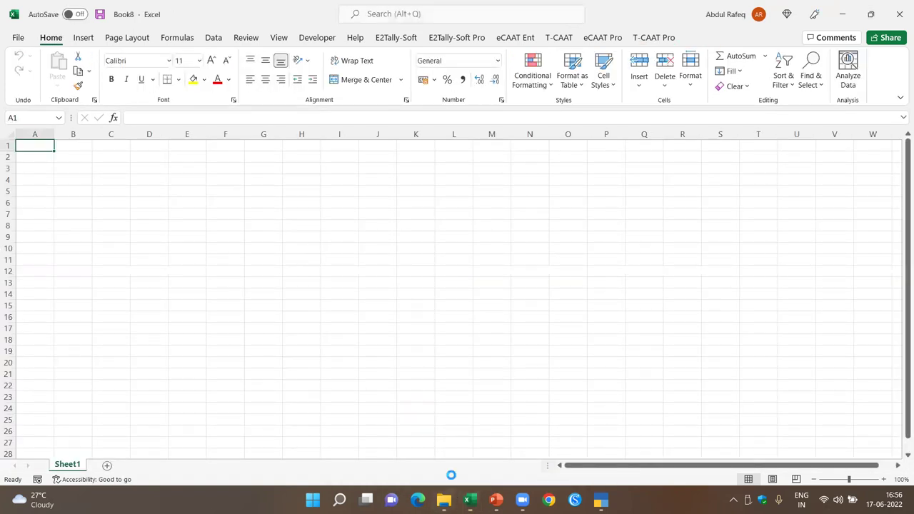
pyautogui.click(183, 193)
pyautogui.click(235, 217)
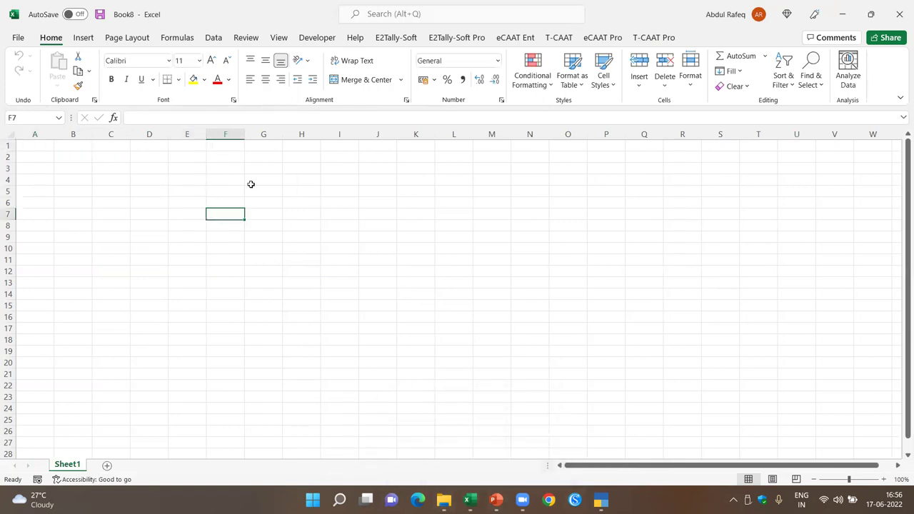
# - Extract a Monthly ledger-wise trial balance for the financial year beginning 2012 with sparklines, debit balances first and then followed by credit balances
pyautogui.click(655, 38)
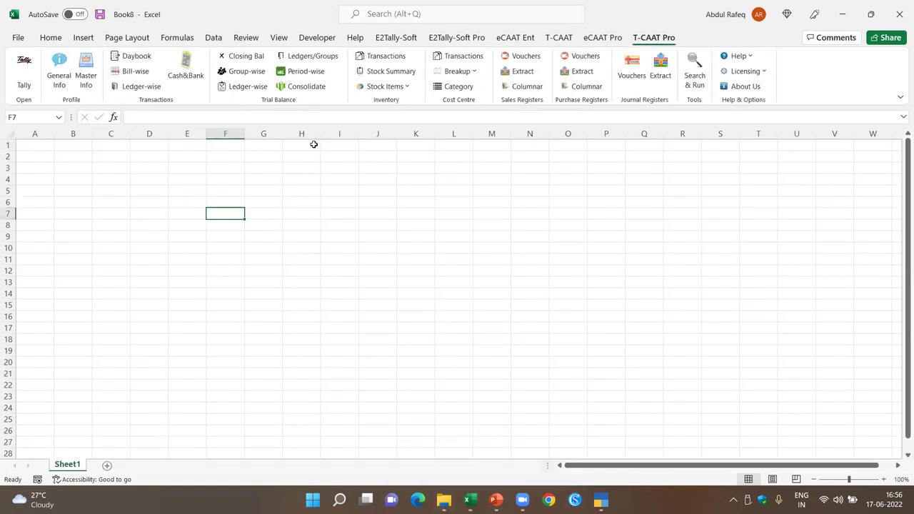
pyautogui.click(309, 74)
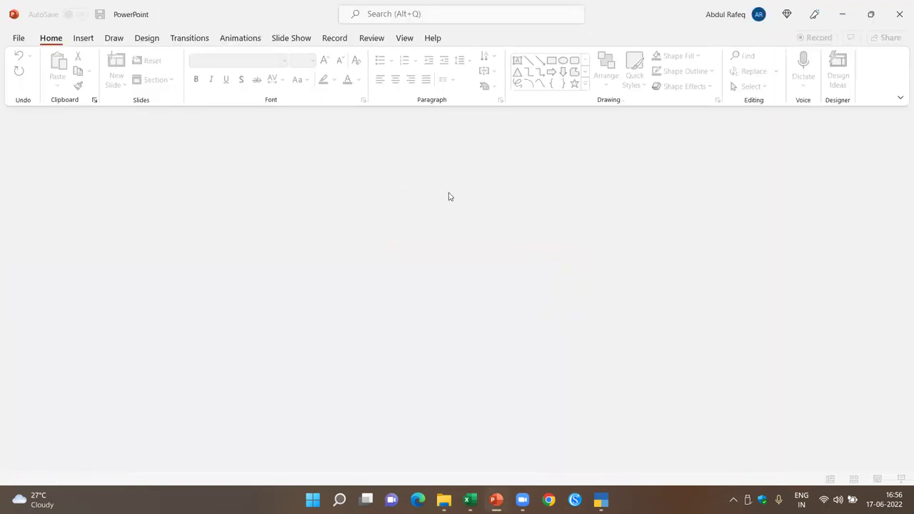
pyautogui.moveTo(471, 500)
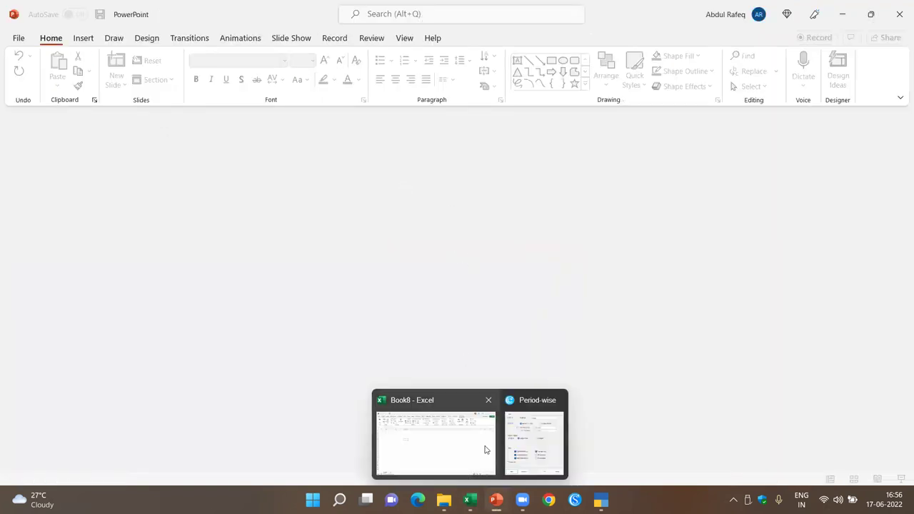
pyautogui.click(456, 444)
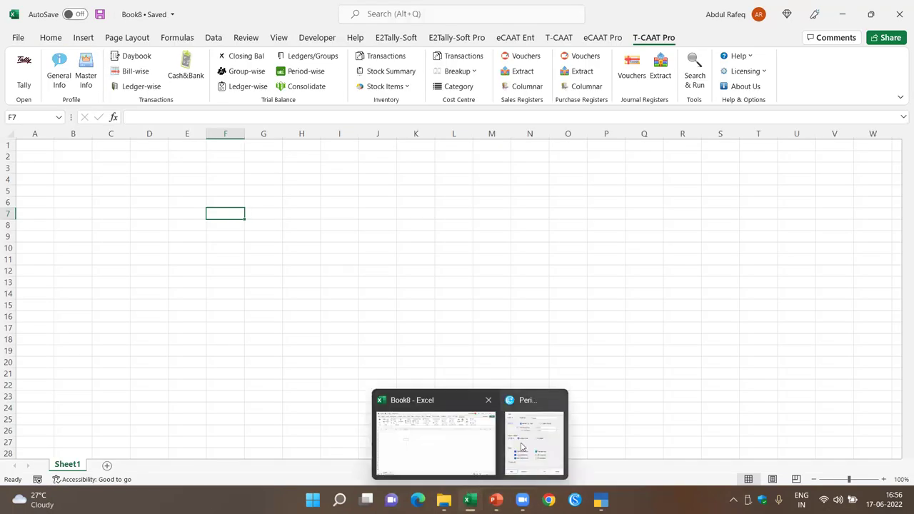
pyautogui.click(529, 441)
pyautogui.click(548, 145)
pyautogui.click(501, 178)
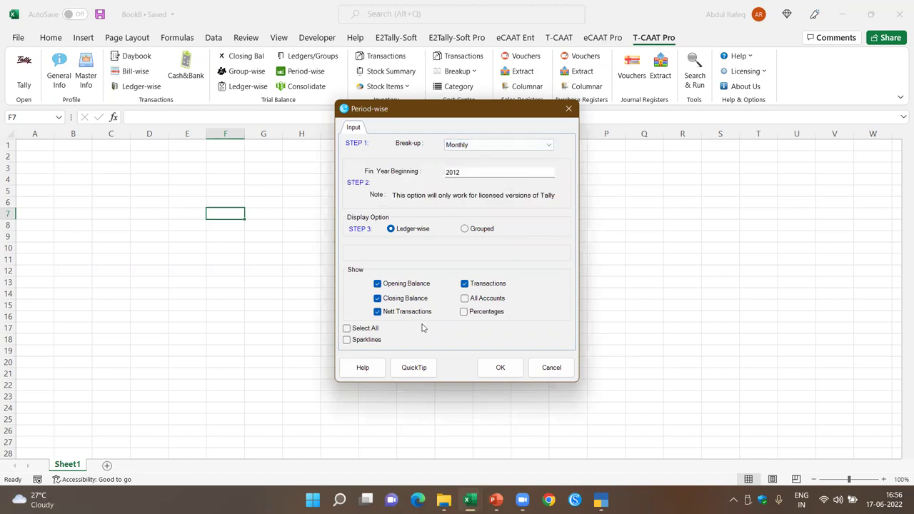
pyautogui.click(348, 341)
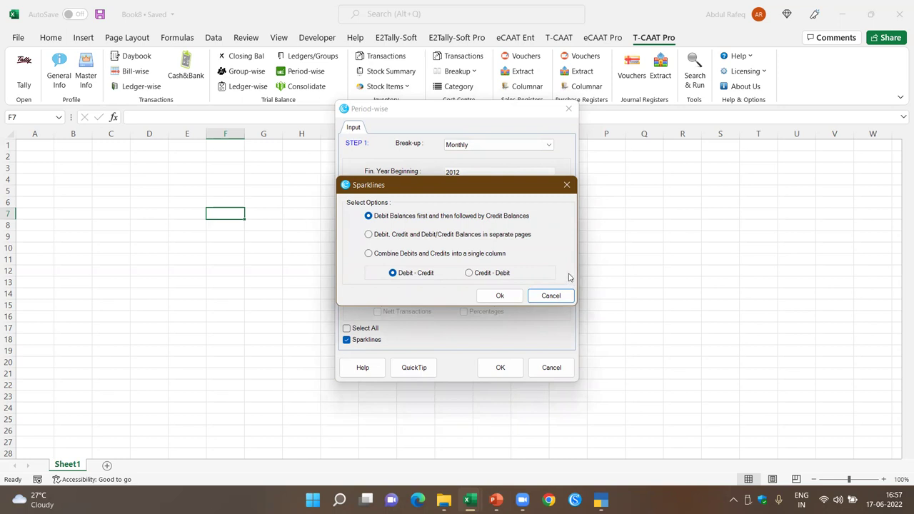
pyautogui.click(500, 296)
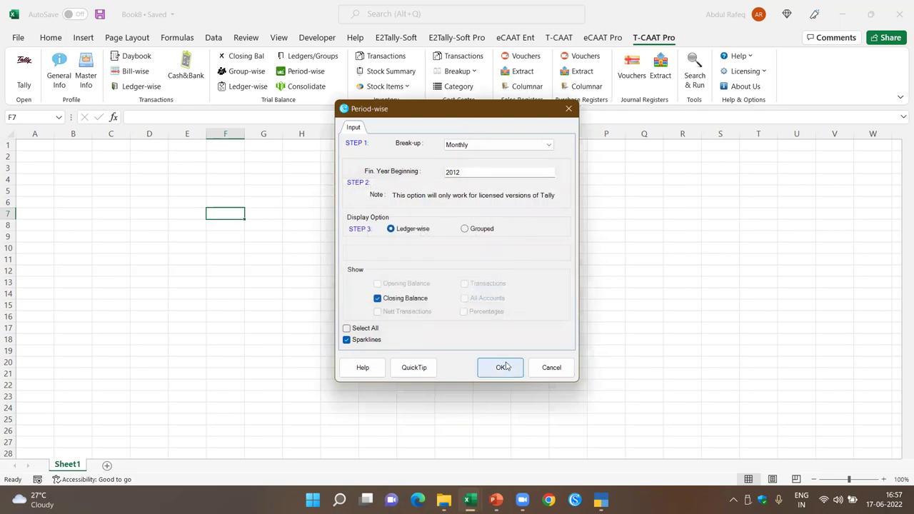
pyautogui.click(503, 367)
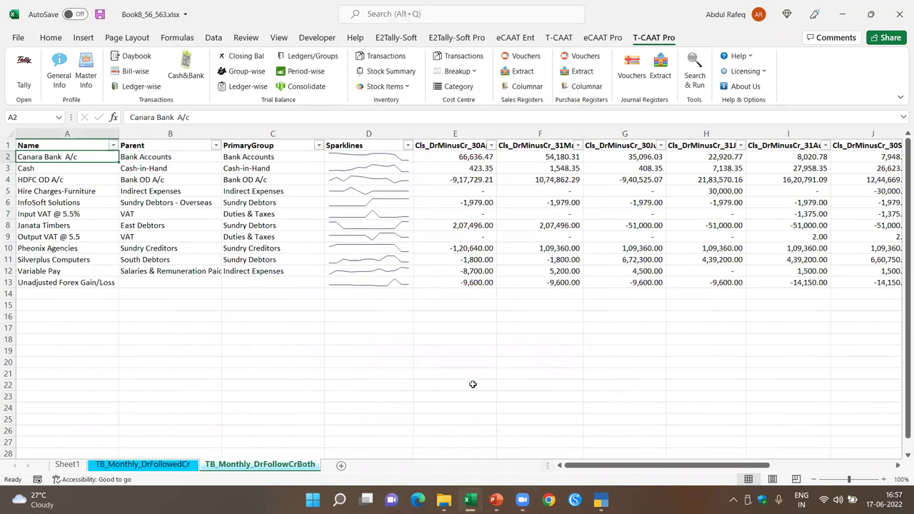
# - Review the ledgers' parents, primary groups and month-by-month closing debit balances on the TB_Monthly_DrFollowedCr sheet
pyautogui.click(133, 465)
pyautogui.click(256, 200)
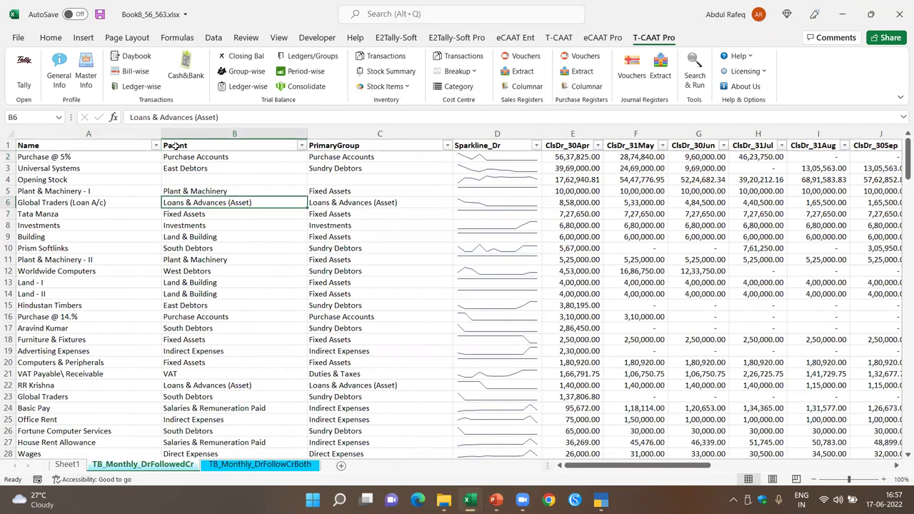
pyautogui.click(195, 157)
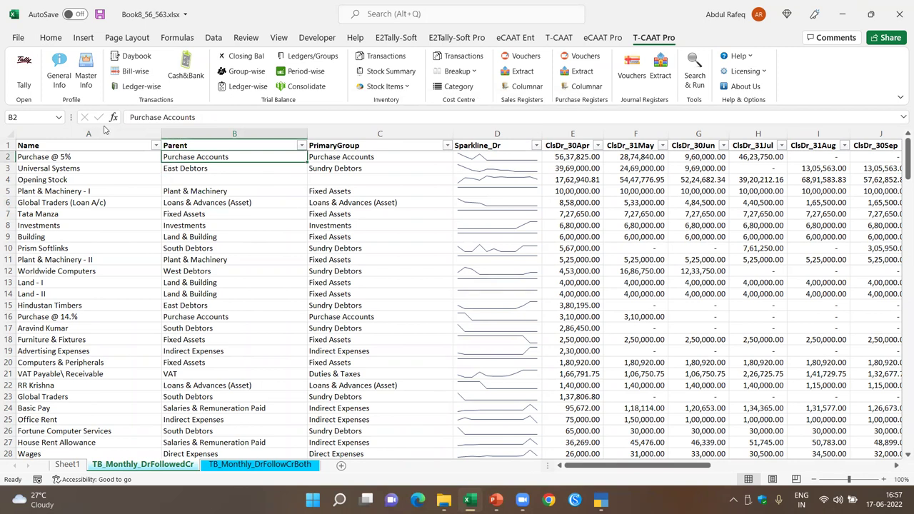
pyautogui.click(344, 160)
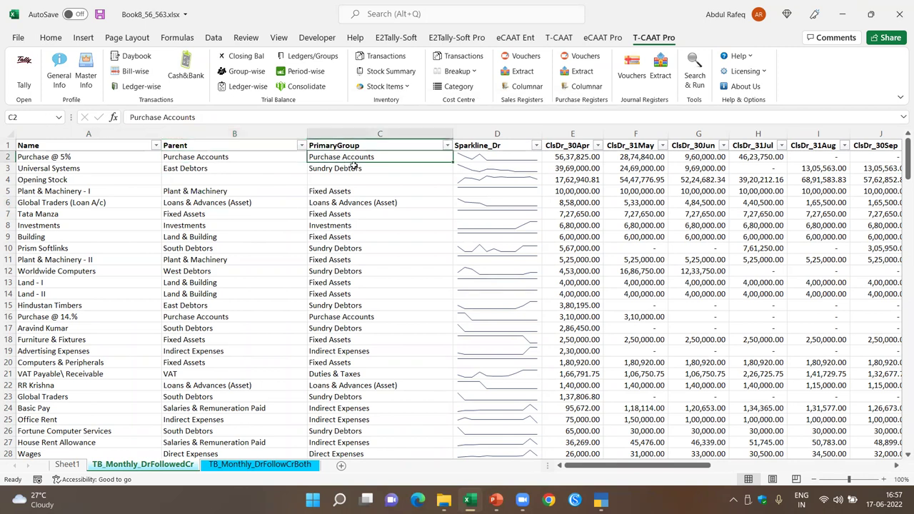
pyautogui.click(577, 155)
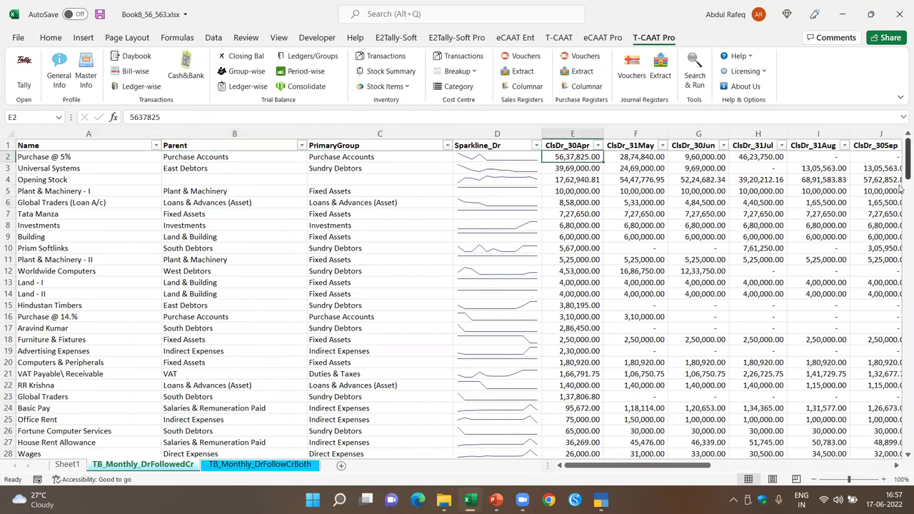
pyautogui.press('Right')
pyautogui.press('Right')
pyautogui.press('Right')
pyautogui.press('Right')
pyautogui.press('Right')
pyautogui.press('Right')
pyautogui.press('Right')
pyautogui.press('Right')
pyautogui.press('Down')
pyautogui.press('Left')
pyautogui.press('Left')
pyautogui.press('Left')
pyautogui.press('Left')
pyautogui.press('Left')
pyautogui.press('Left')
pyautogui.press('Left')
pyautogui.press('Left')
pyautogui.press('Left')
pyautogui.press('Left')
pyautogui.press('Left')
pyautogui.press('Left')
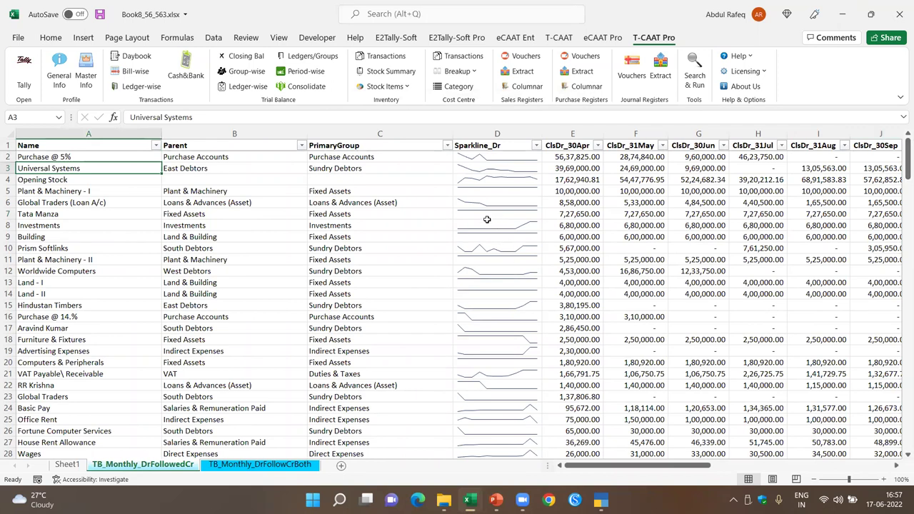
# - Examine the Sparkline_Dr trends of the ledgers with debit balances, from Opening Stock and Investments down the list
pyautogui.click(464, 179)
pyautogui.click(107, 179)
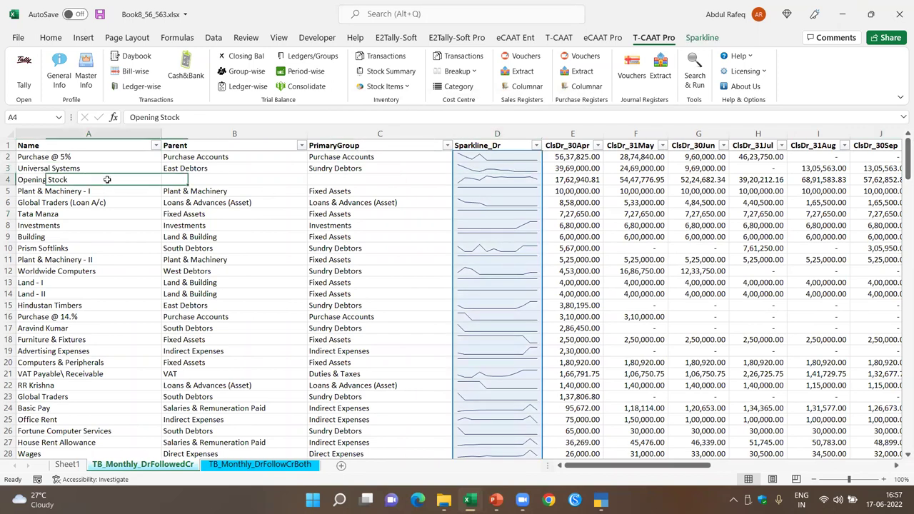
pyautogui.click(511, 225)
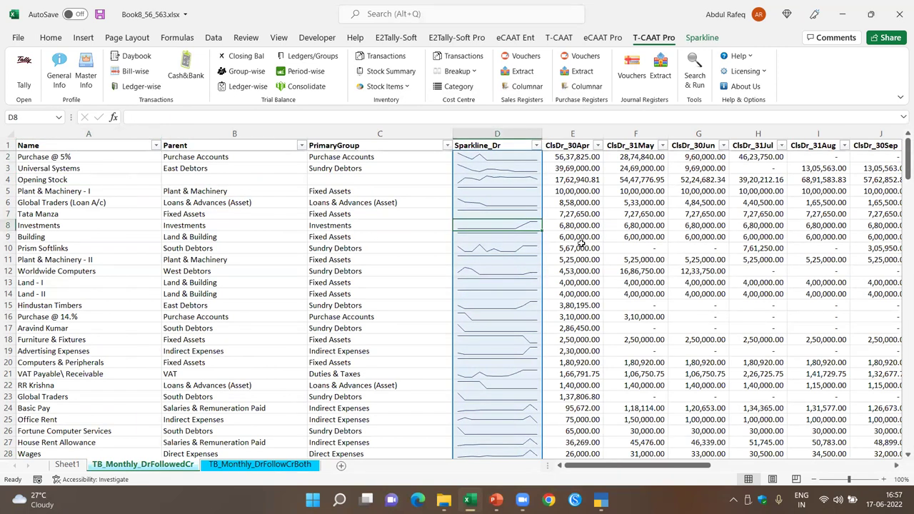
pyautogui.scroll(-1, 503, 287)
pyautogui.scroll(-19, 502, 287)
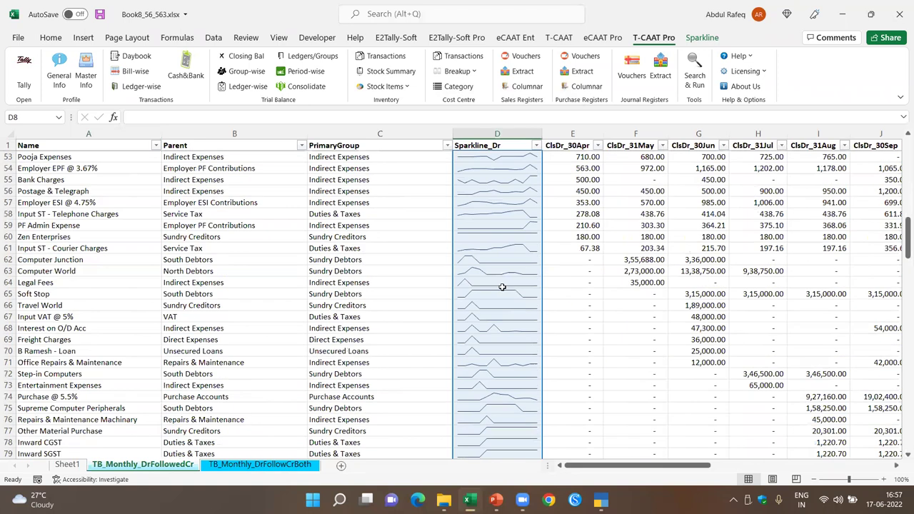
pyautogui.scroll(-11, 502, 287)
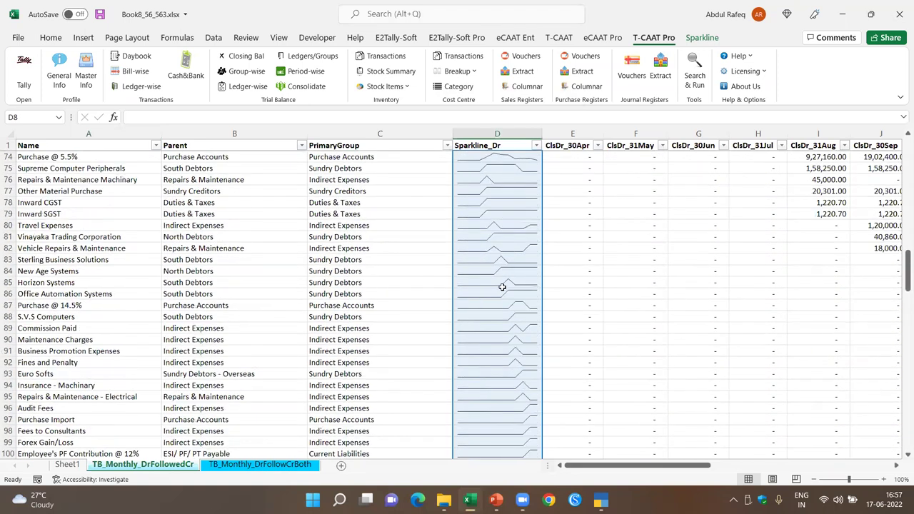
pyautogui.scroll(-13, 502, 287)
# - Examine the Sparkline_Cr trends and monthly closing credit balances, and view the ledgers on the TB_Monthly_DrFollowCrBoth sheet
pyautogui.click(502, 179)
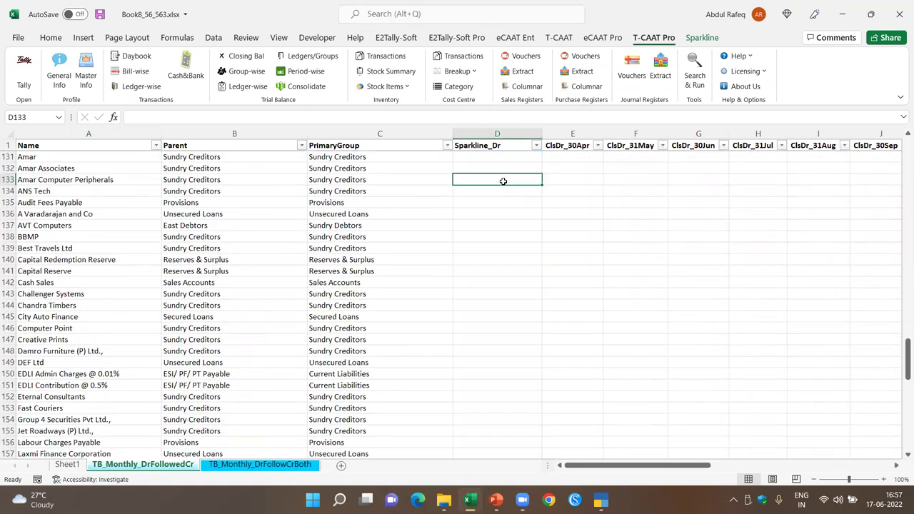
pyautogui.click(506, 157)
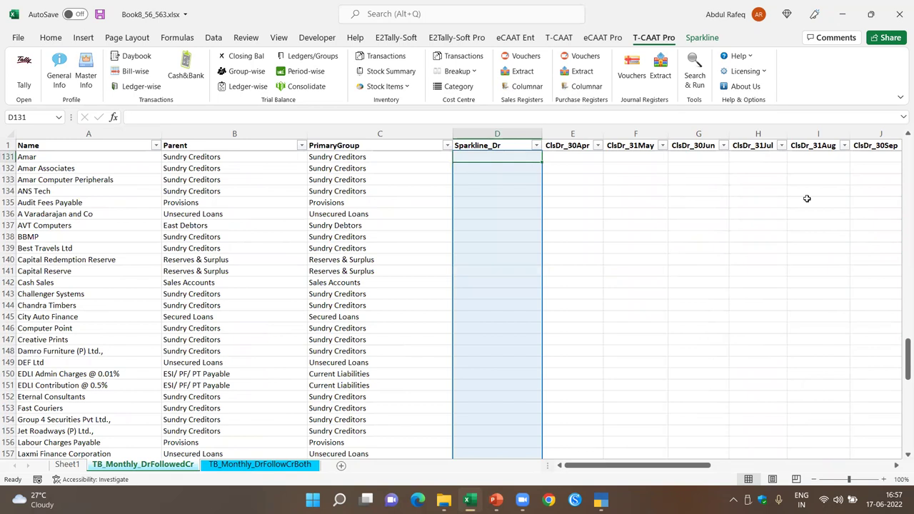
pyautogui.hotkey('ctrl', 'Right')
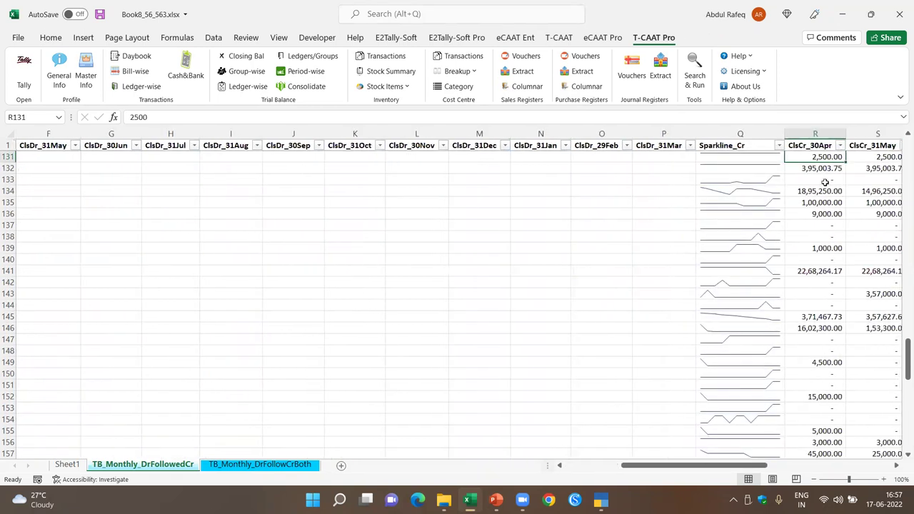
pyautogui.moveTo(900, 467); pyautogui.dragTo(900, 467)
pyautogui.scroll(-17, 530, 259)
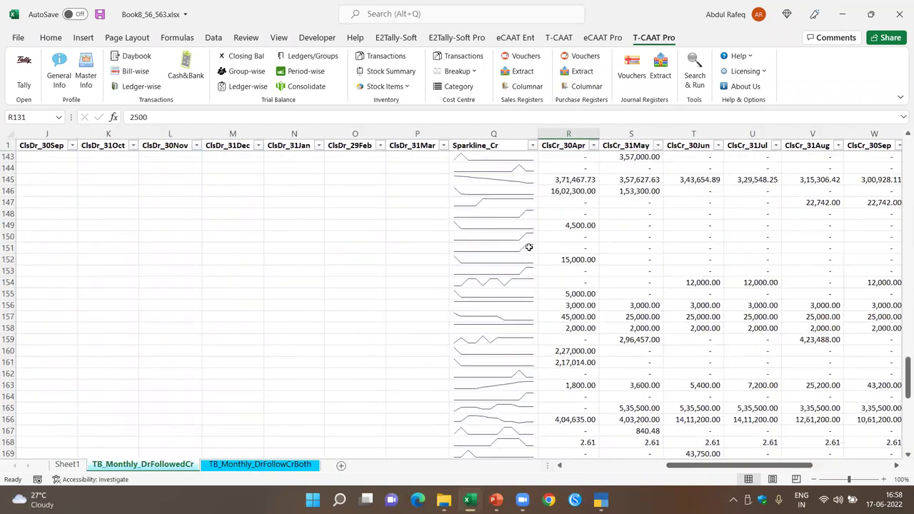
pyautogui.scroll(-4, 530, 256)
pyautogui.scroll(18, 547, 267)
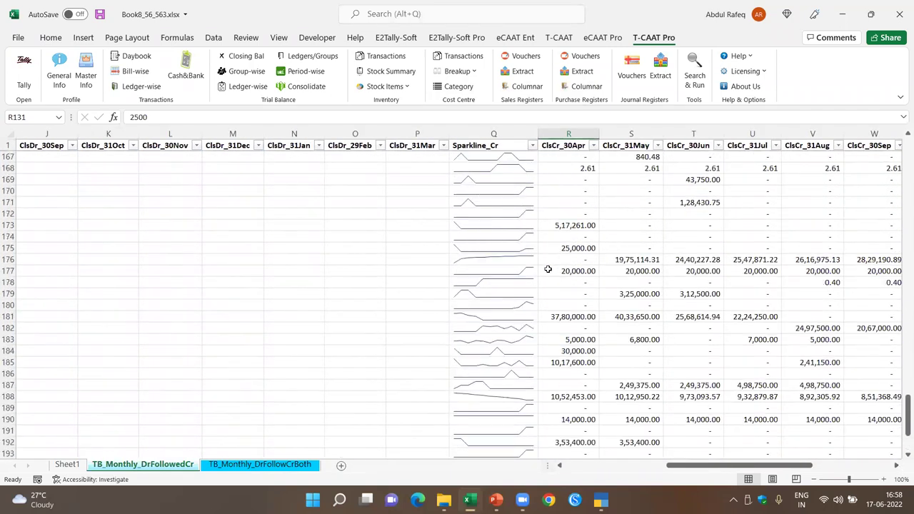
pyautogui.click(237, 468)
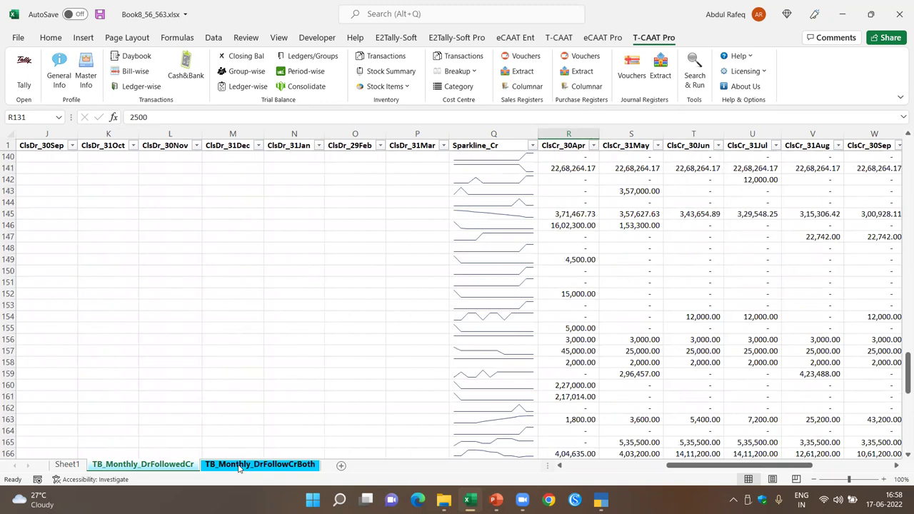
pyautogui.click(216, 204)
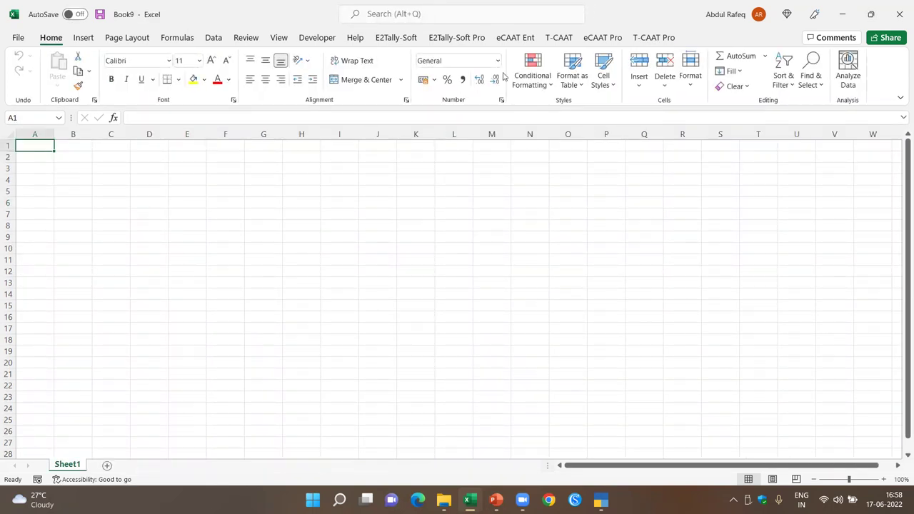
# - Create a new blank workbook and close Book8_56_563.xlsx without saving its changes
pyautogui.moveTo(469, 500)
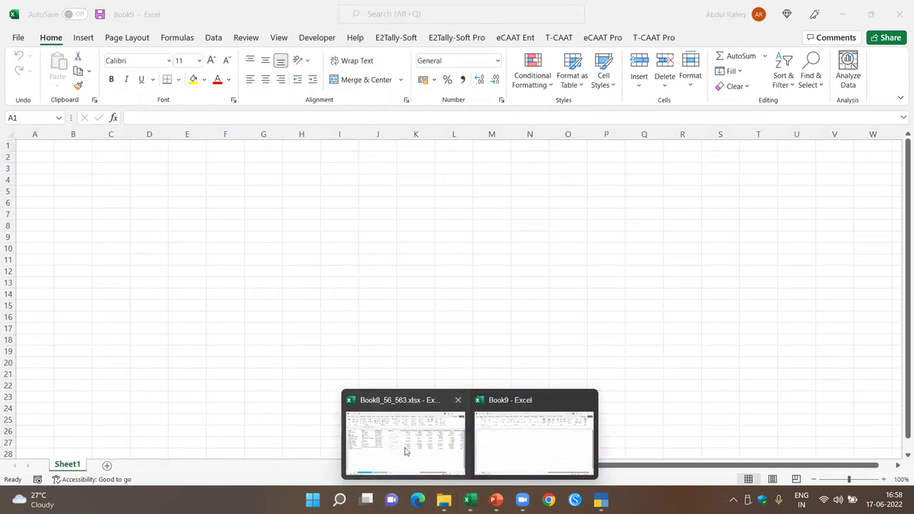
pyautogui.click(405, 451)
pyautogui.click(900, 14)
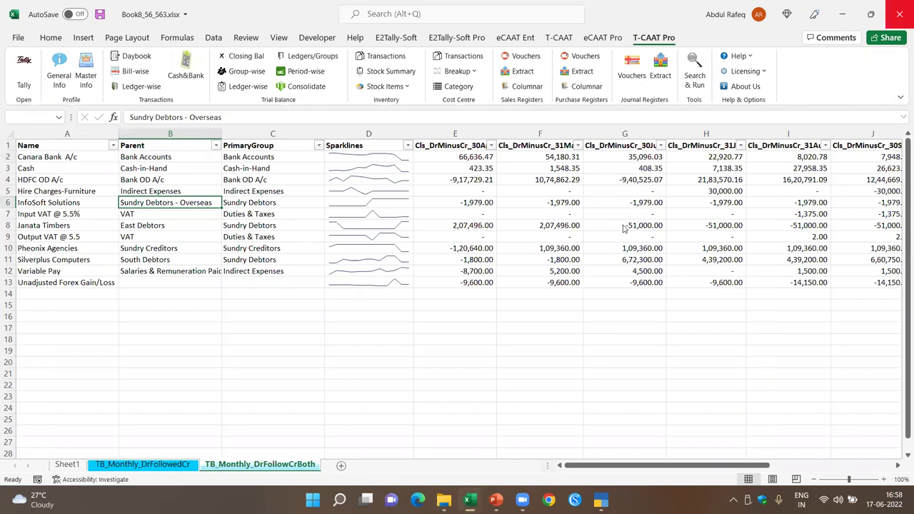
pyautogui.click(459, 268)
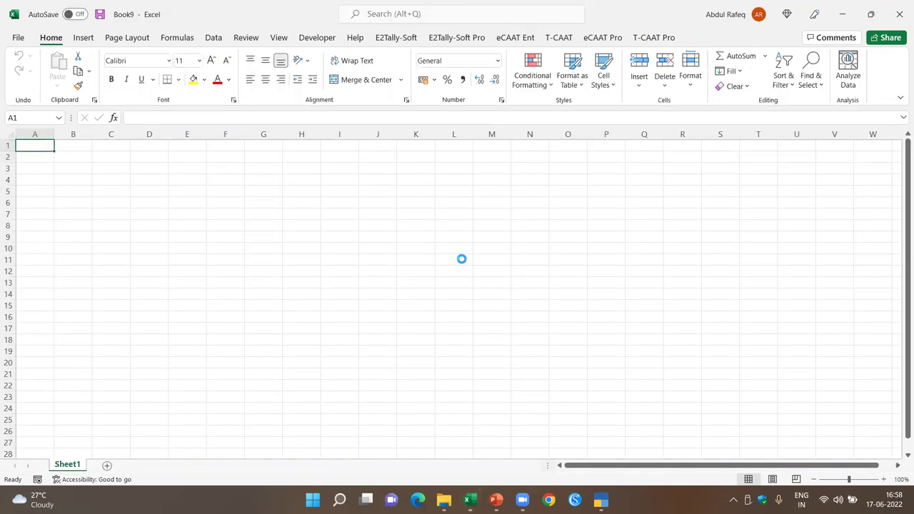
# - Extract a Monthly ledger-wise trial balance for 2012 with sparklines, placing Debit, Credit and Debit/Credit Balances in separate pages
pyautogui.click(654, 37)
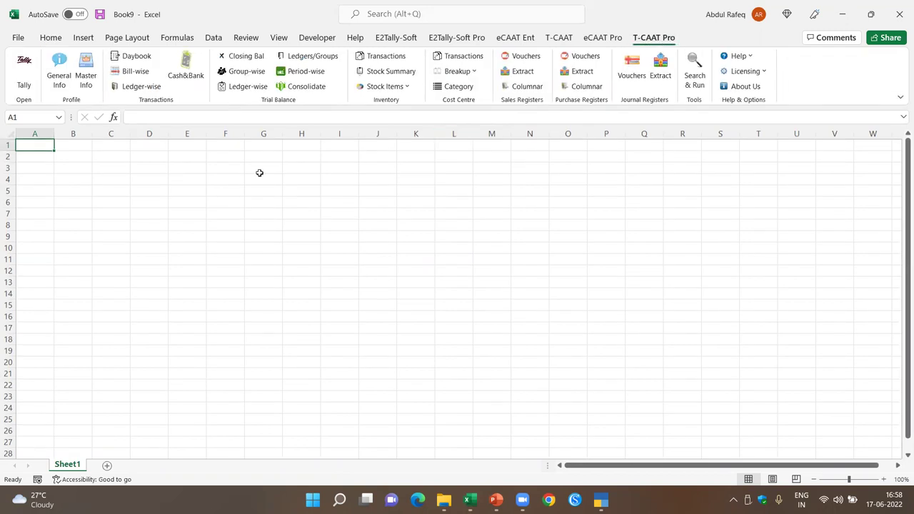
pyautogui.click(297, 72)
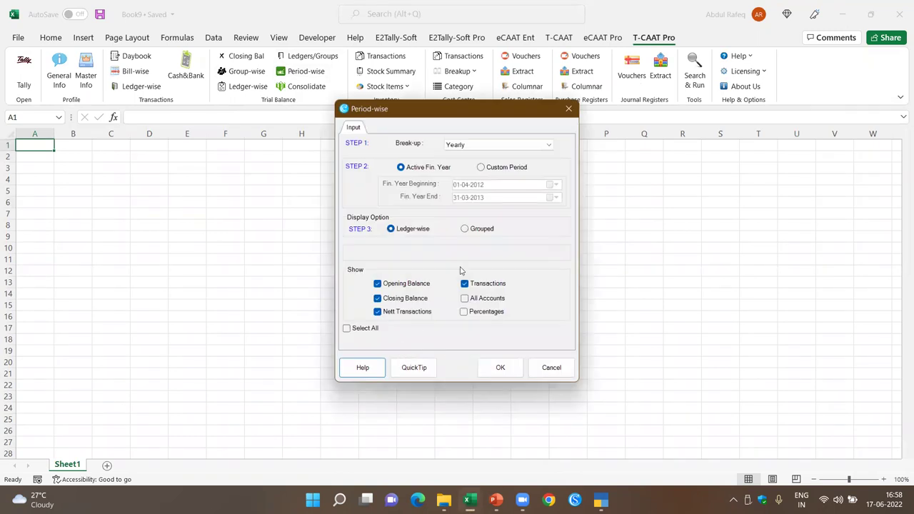
pyautogui.click(550, 145)
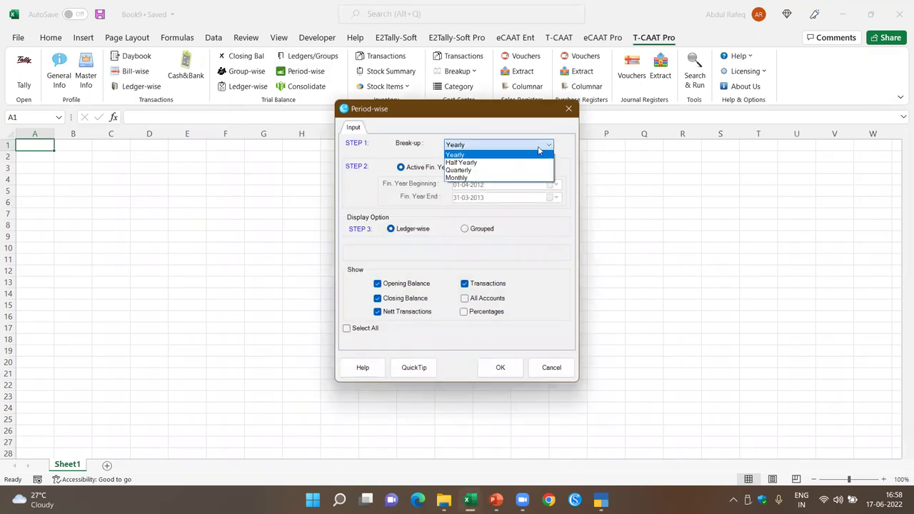
pyautogui.click(450, 178)
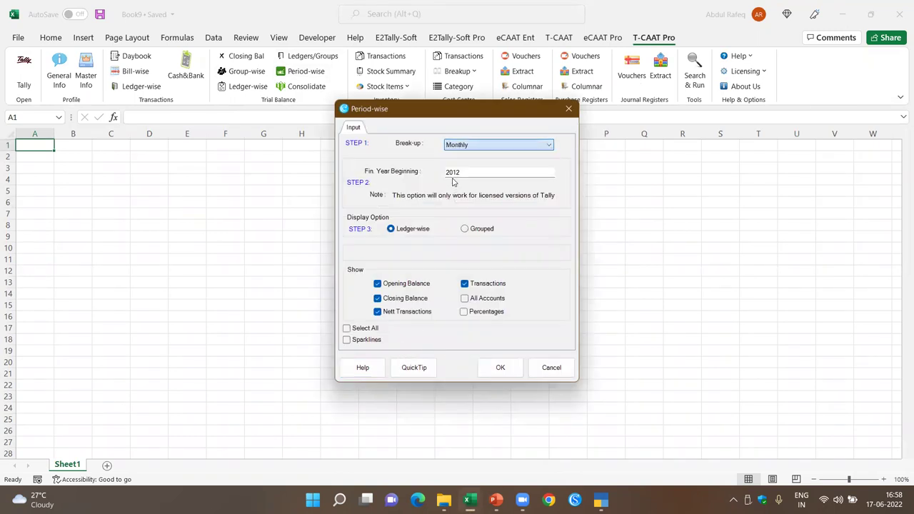
pyautogui.click(347, 340)
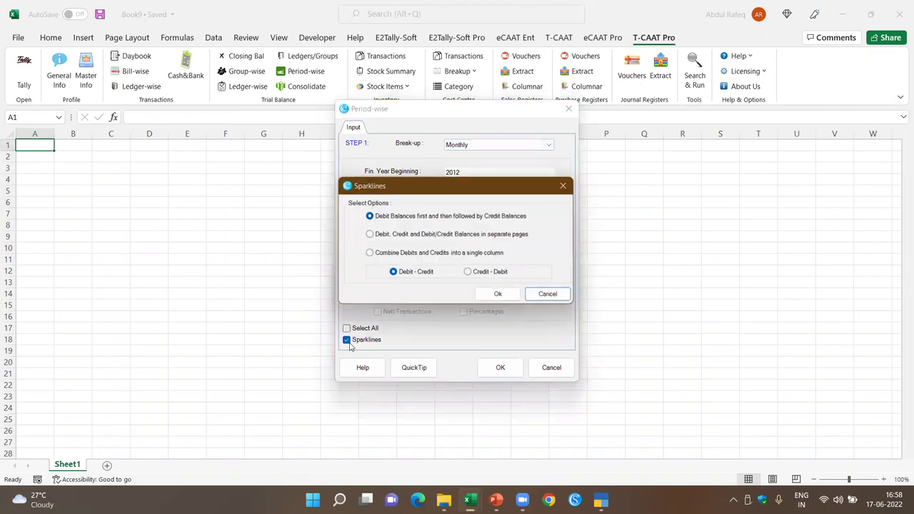
pyautogui.click(369, 235)
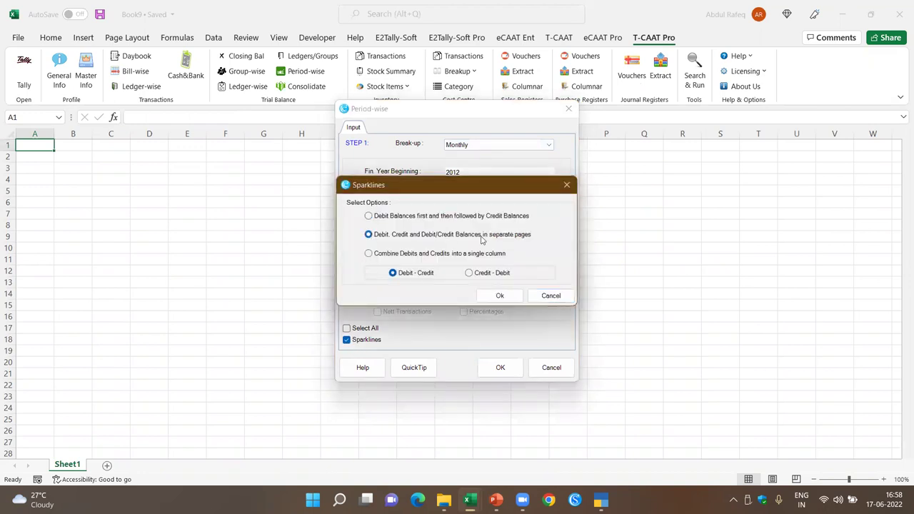
pyautogui.click(500, 298)
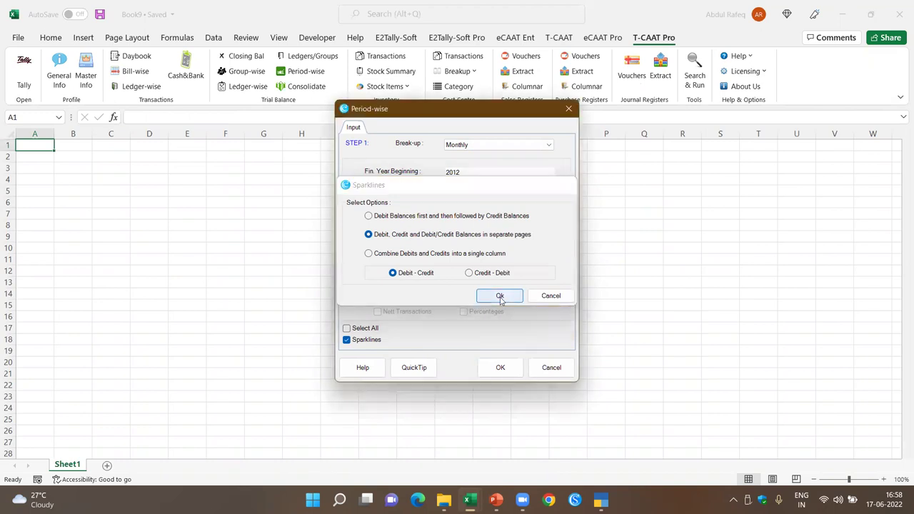
pyautogui.click(500, 368)
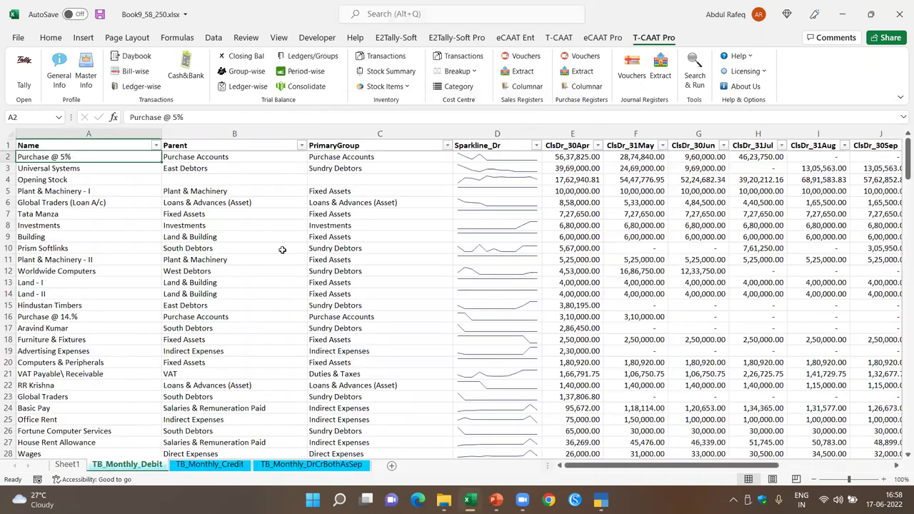
# - Look through the ledgers and their Sparkline_Dr trends down to the end of the TB_Monthly_Debit sheet
pyautogui.click(332, 259)
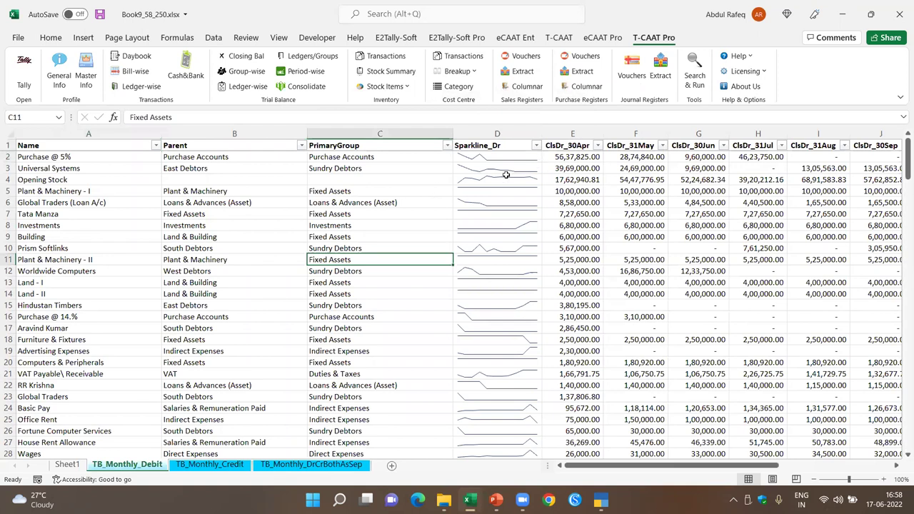
pyautogui.scroll(-19, 505, 175)
pyautogui.scroll(-17, 512, 218)
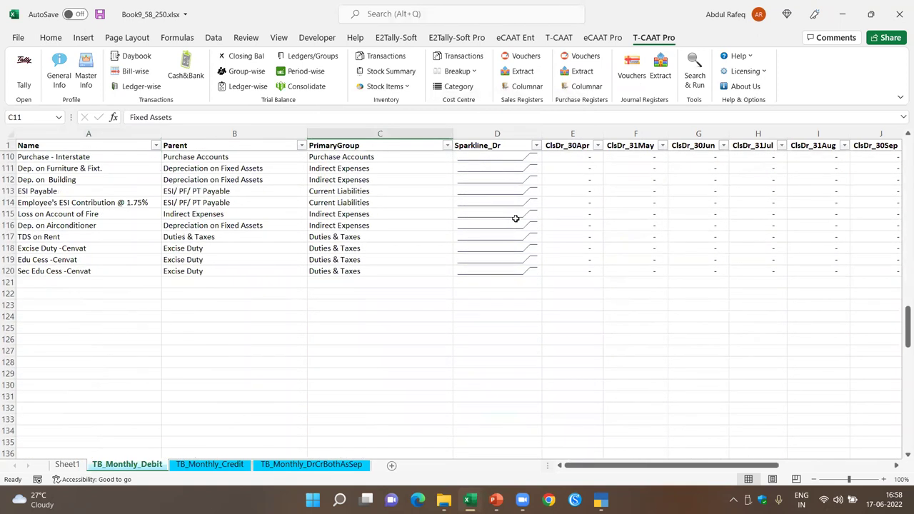
pyautogui.scroll(20, 515, 218)
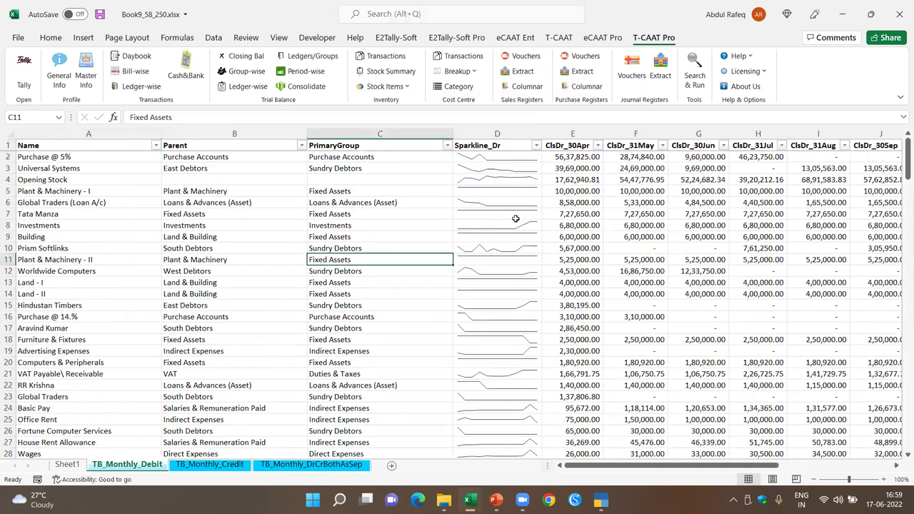
pyautogui.click(302, 146)
pyautogui.click(221, 272)
pyautogui.write('rent')
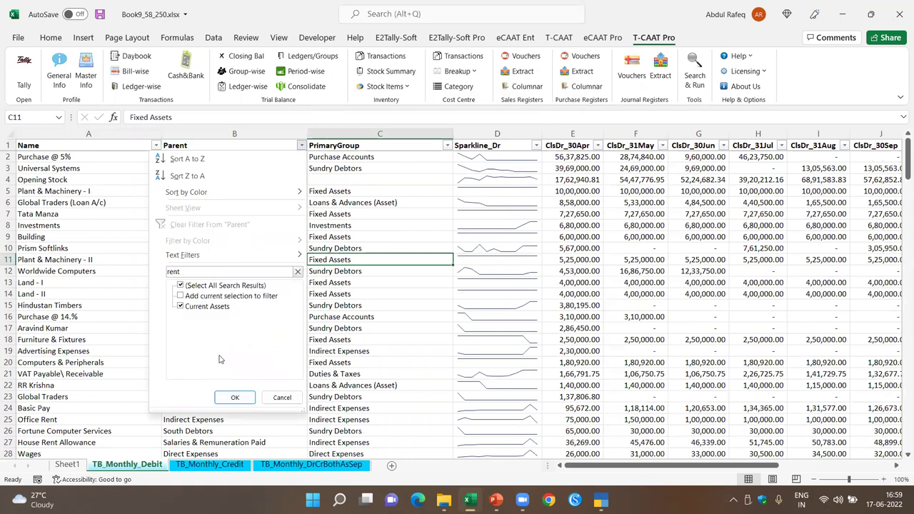
pyautogui.press('BackSpace')
pyautogui.press('BackSpace')
pyautogui.press('BackSpace')
pyautogui.press('BackSpace')
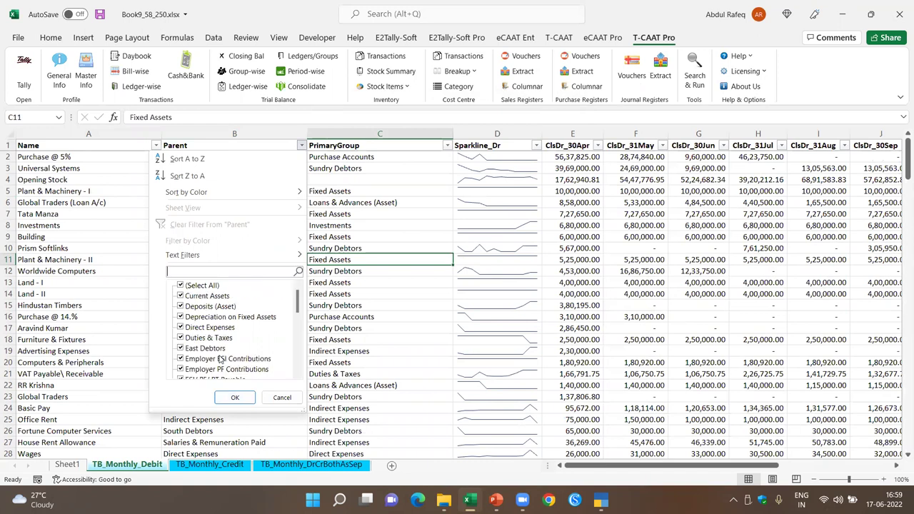
pyautogui.click(158, 148)
# - Filter the Name column by searching for rent and keeping only the Godown Rent ledger
pyautogui.click(156, 147)
pyautogui.click(66, 270)
pyautogui.write('rent')
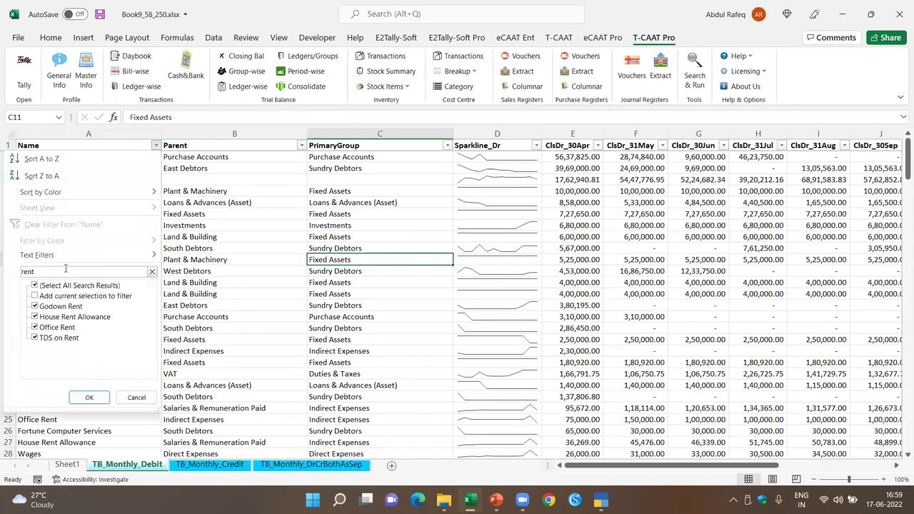
pyautogui.click(45, 318)
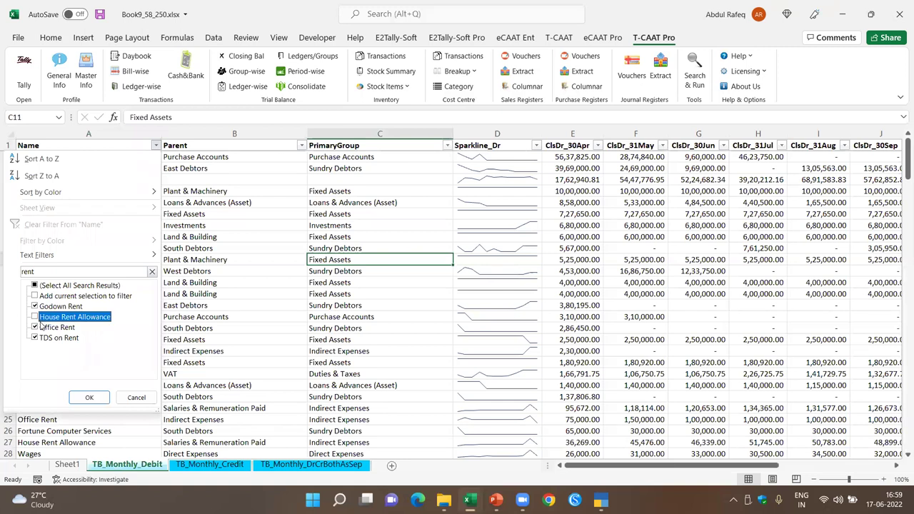
pyautogui.click(35, 328)
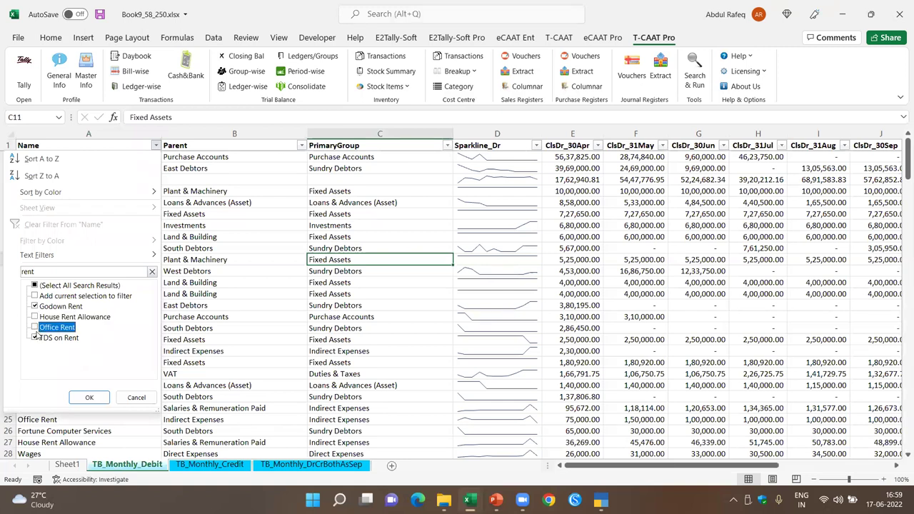
pyautogui.click(36, 339)
pyautogui.click(87, 398)
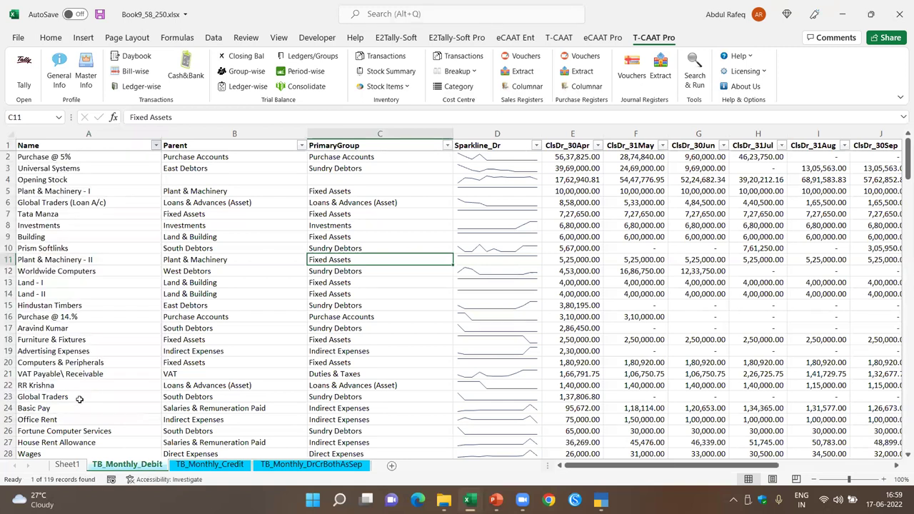
# - Examine Godown Rent's sparkline and monthly closing debit balances from April to March, and clear the filter
pyautogui.click(513, 159)
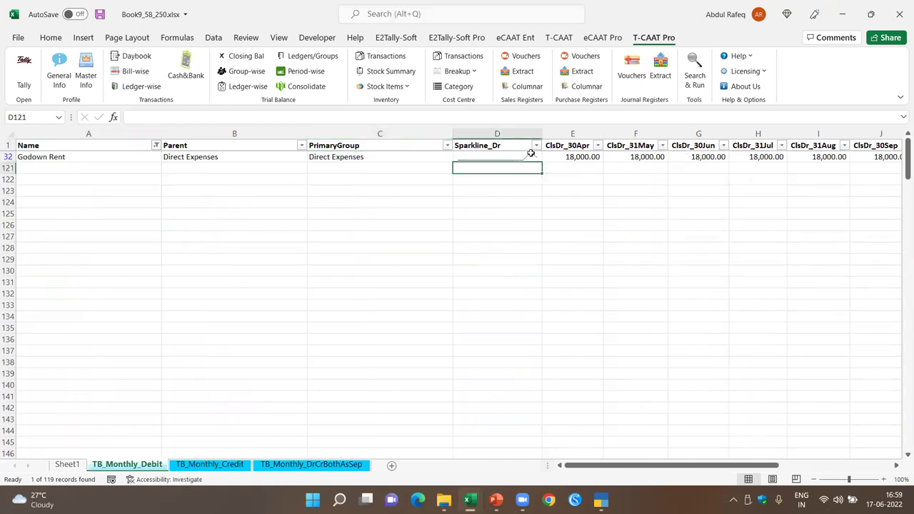
pyautogui.press('Right')
pyautogui.press('Right')
pyautogui.press('Right')
pyautogui.press('Right')
pyautogui.press('Right')
pyautogui.press('Right')
pyautogui.press('Right')
pyautogui.press('Right')
pyautogui.press('Right')
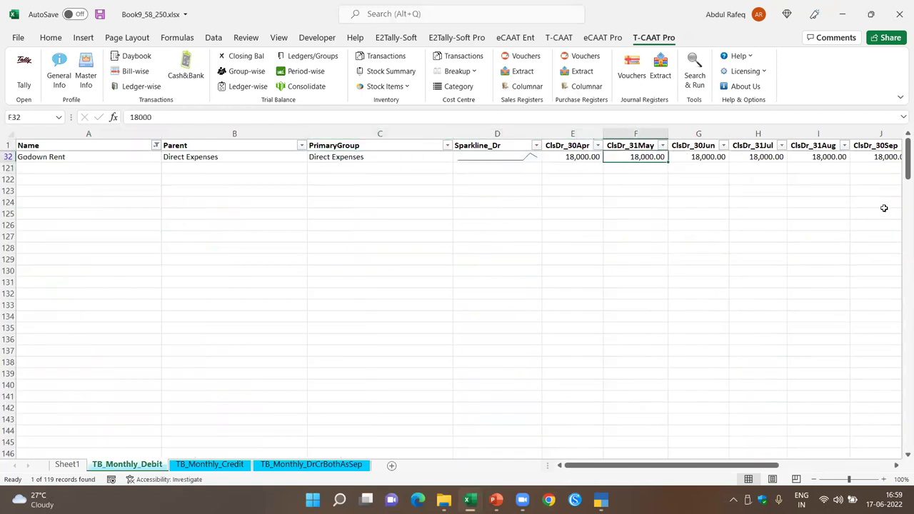
pyautogui.press('Right')
pyautogui.press('Right')
pyautogui.press('Right')
pyautogui.press('Right')
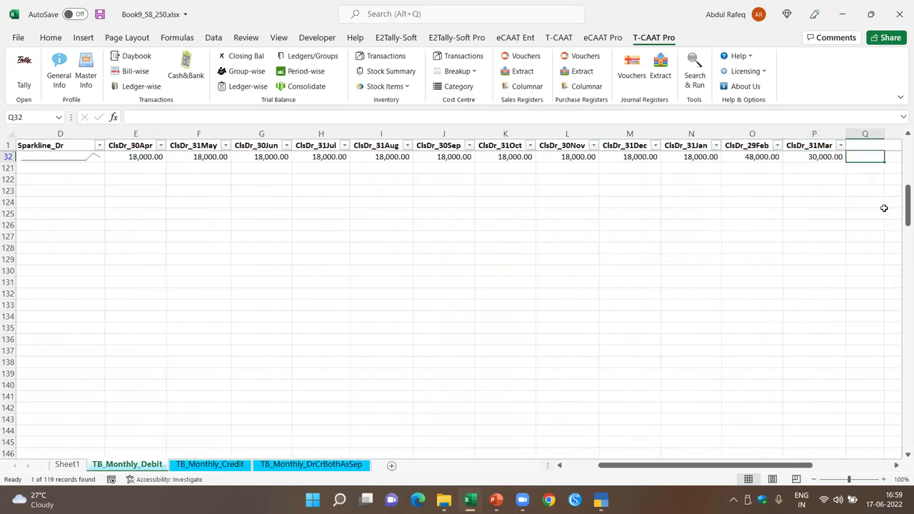
pyautogui.press('Left')
pyautogui.press('Left')
pyautogui.press('Left')
pyautogui.press('Left')
pyautogui.press('Left')
pyautogui.press('Left')
pyautogui.press('Left')
pyautogui.press('Left')
pyautogui.press('Left')
pyautogui.press('Left')
pyautogui.press('Left')
pyautogui.press('Left')
pyautogui.press('Left')
pyautogui.press('Left')
pyautogui.press('Left')
pyautogui.press('Left')
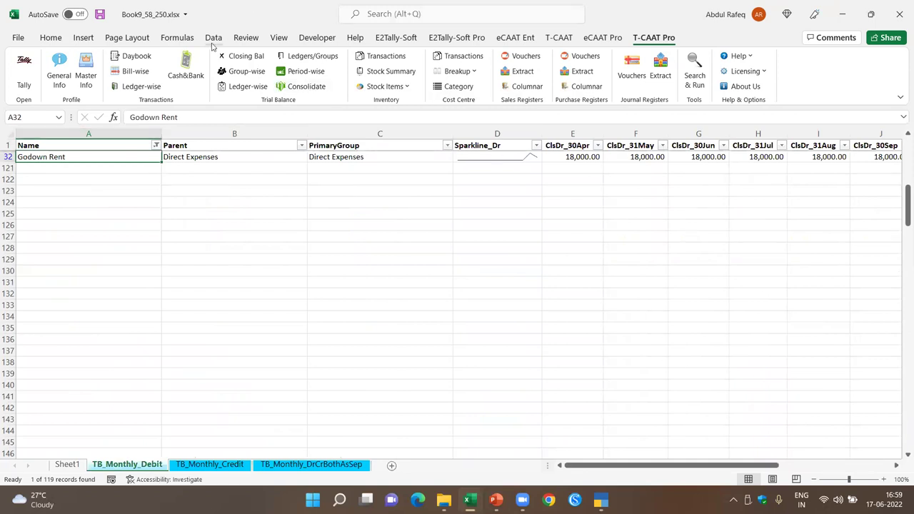
pyautogui.click(214, 39)
pyautogui.click(547, 58)
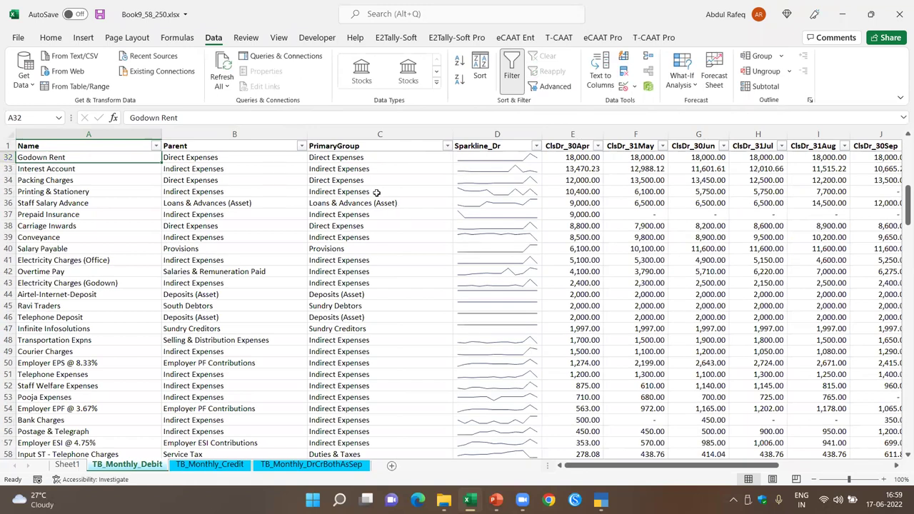
# - View the credit ledgers on TB_Monthly_Credit and the mixed-balance ledgers on TB_Monthly_DrCrBothAsSep
pyautogui.click(205, 466)
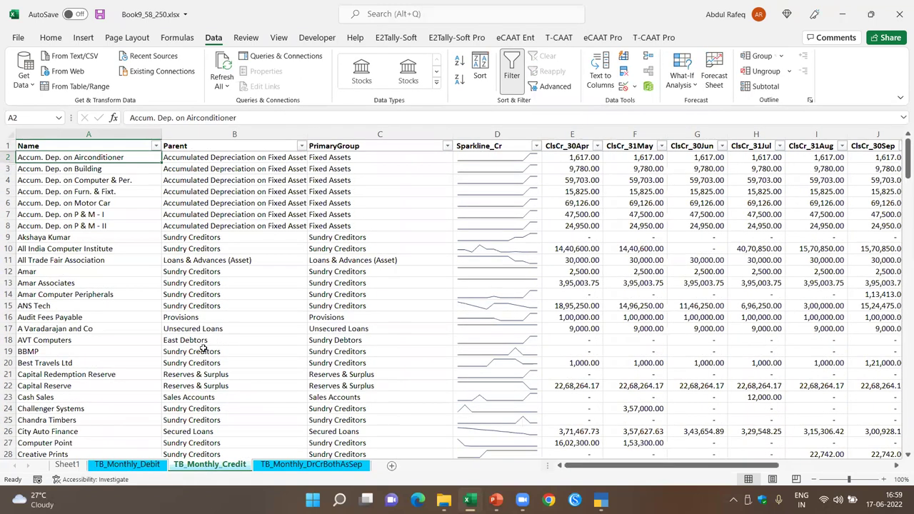
pyautogui.scroll(-20, 214, 223)
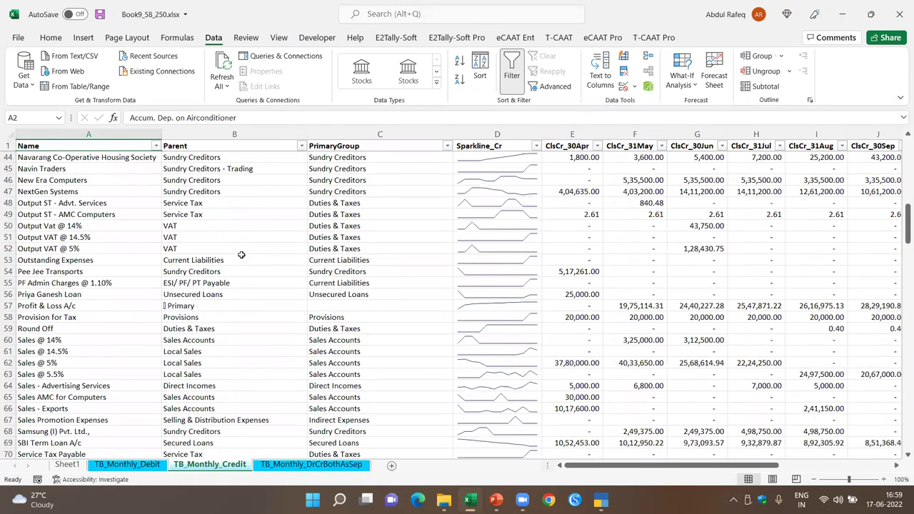
pyautogui.click(313, 463)
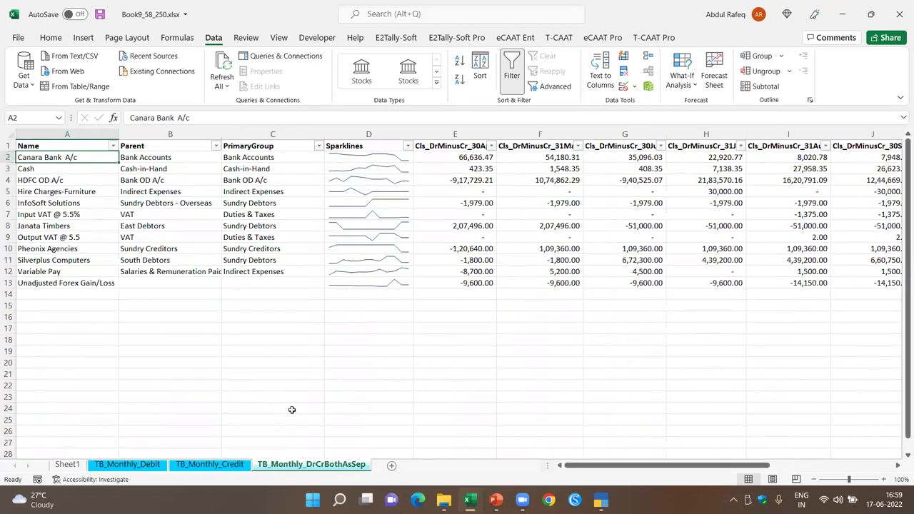
pyautogui.click(341, 283)
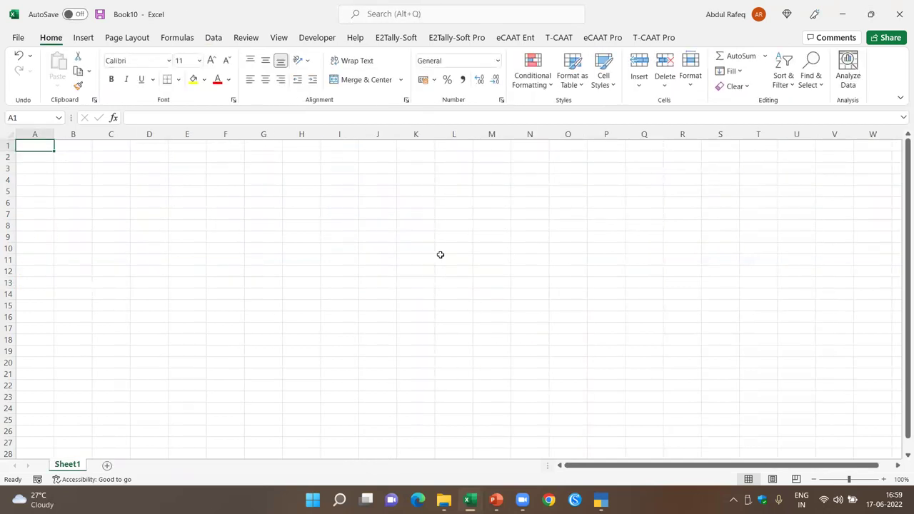
# - Start a Period-wise trial balance extraction in the blank Book10 workbook
pyautogui.click(441, 254)
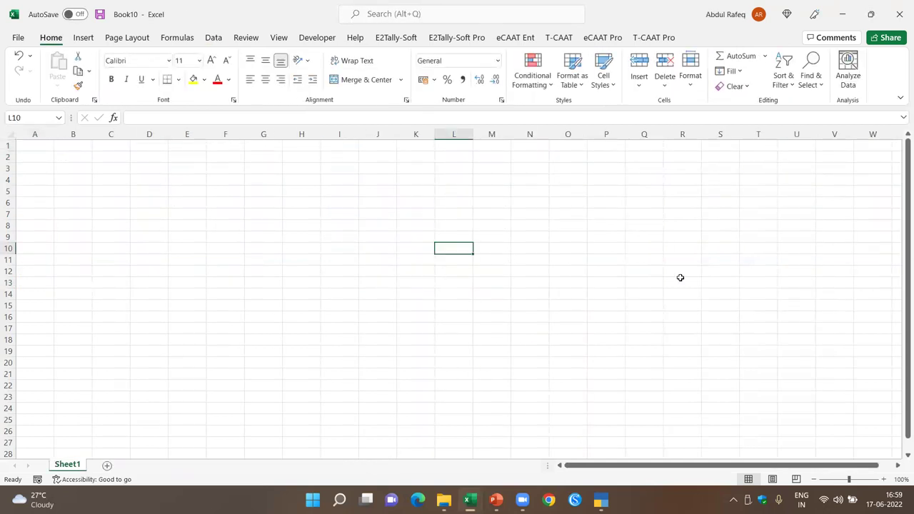
pyautogui.click(681, 279)
pyautogui.click(602, 220)
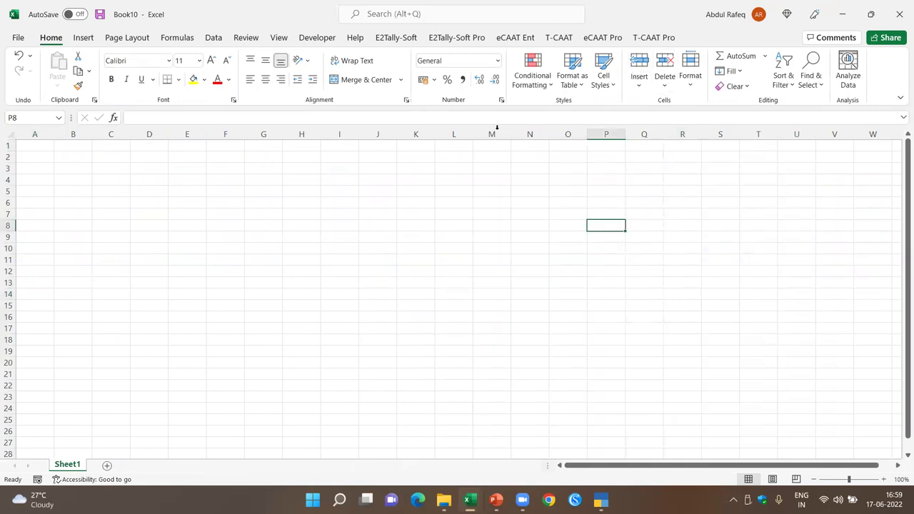
pyautogui.click(658, 39)
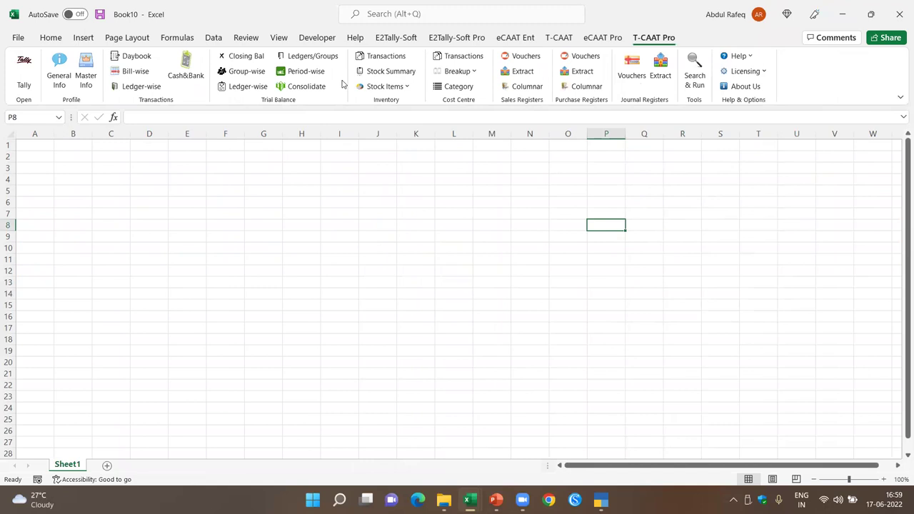
pyautogui.click(315, 75)
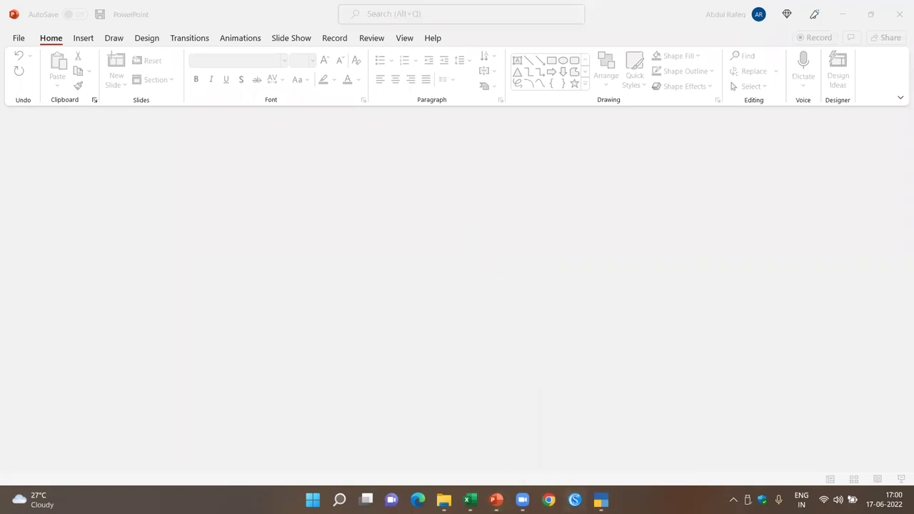
# - Bring the Period-wise dialog to the front over the Book10 workbook
pyautogui.hotkey('alt', 'tab')
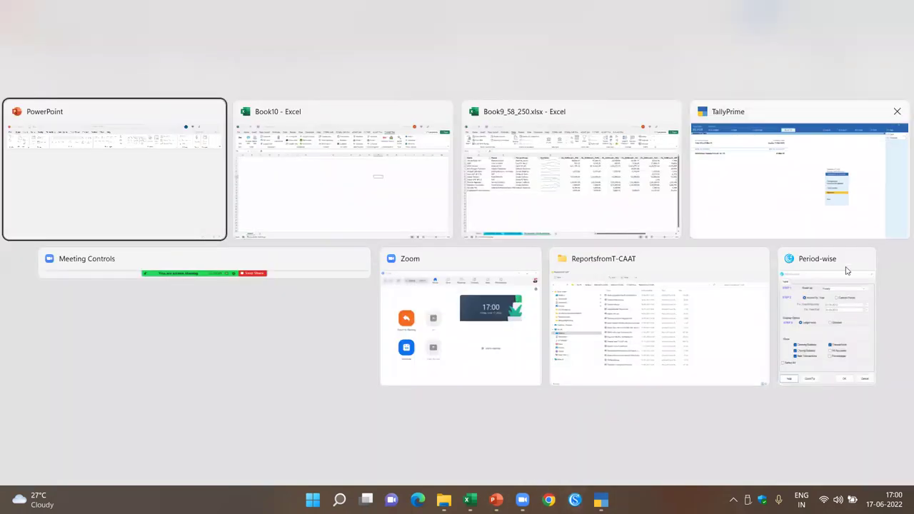
pyautogui.click(829, 314)
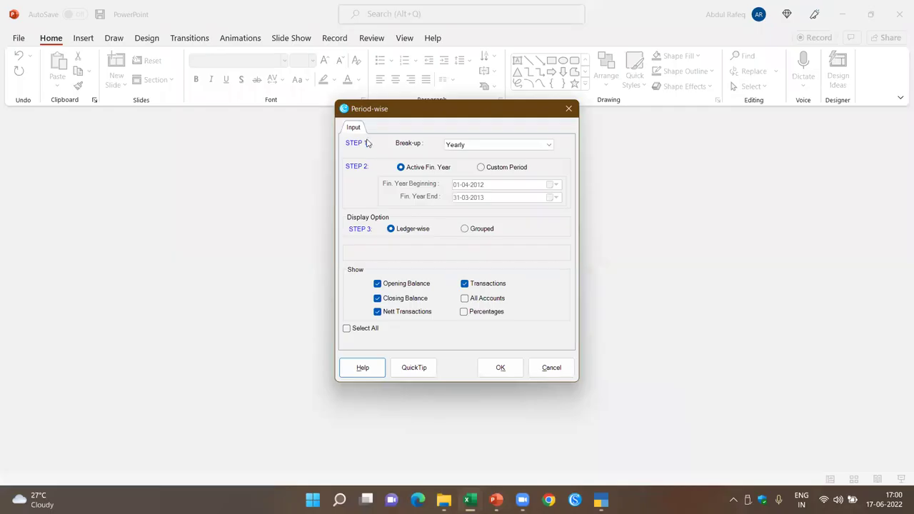
pyautogui.hotkey('alt', 'Tab')
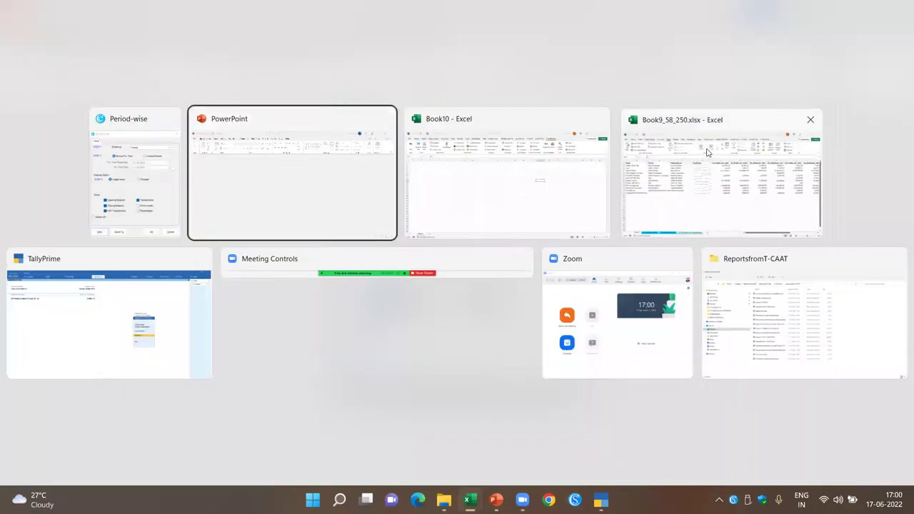
pyautogui.click(707, 152)
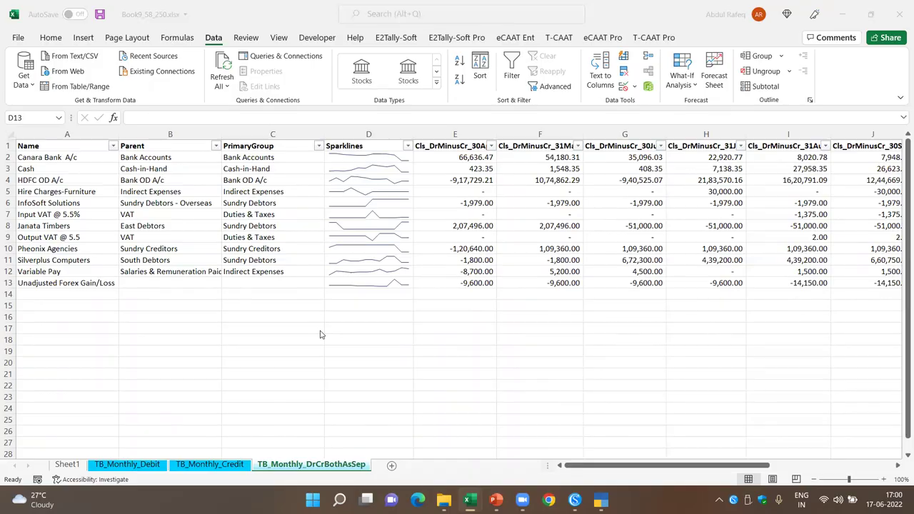
pyautogui.hotkey('alt', 'Tab')
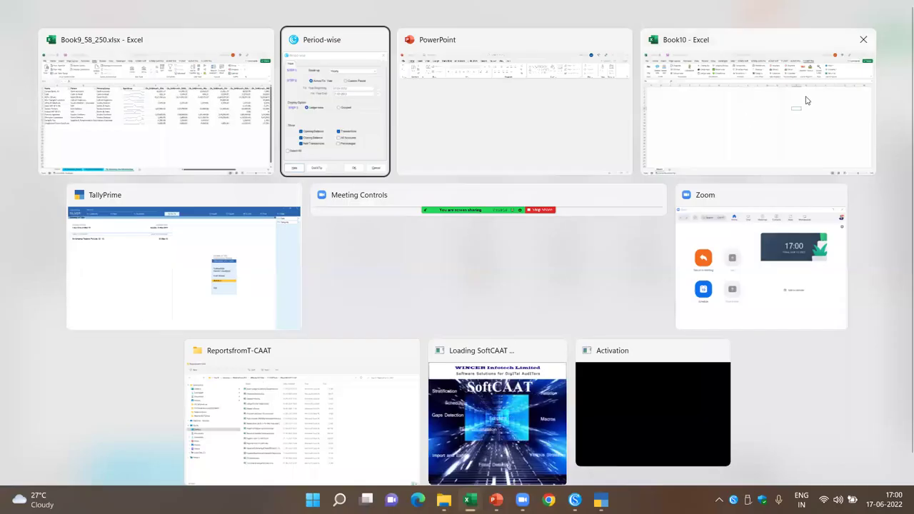
pyautogui.press('Escape')
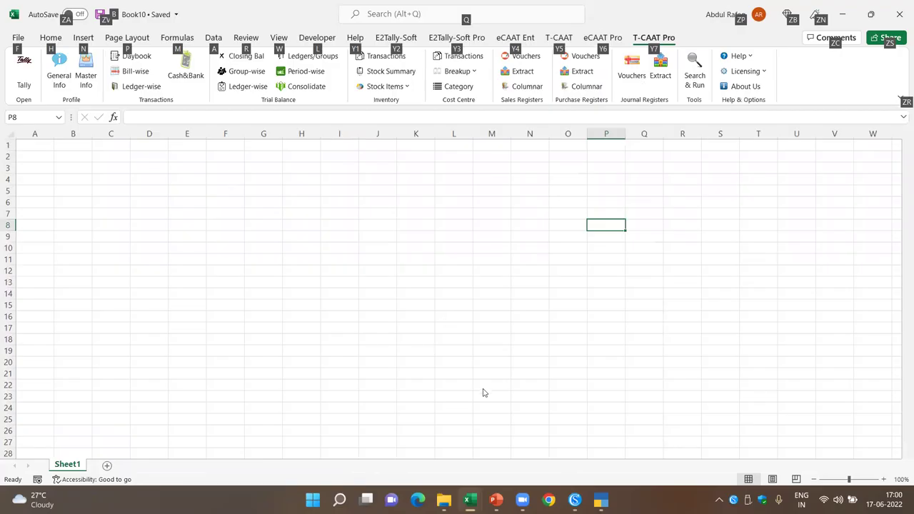
pyautogui.hotkey('alt', 'Tab')
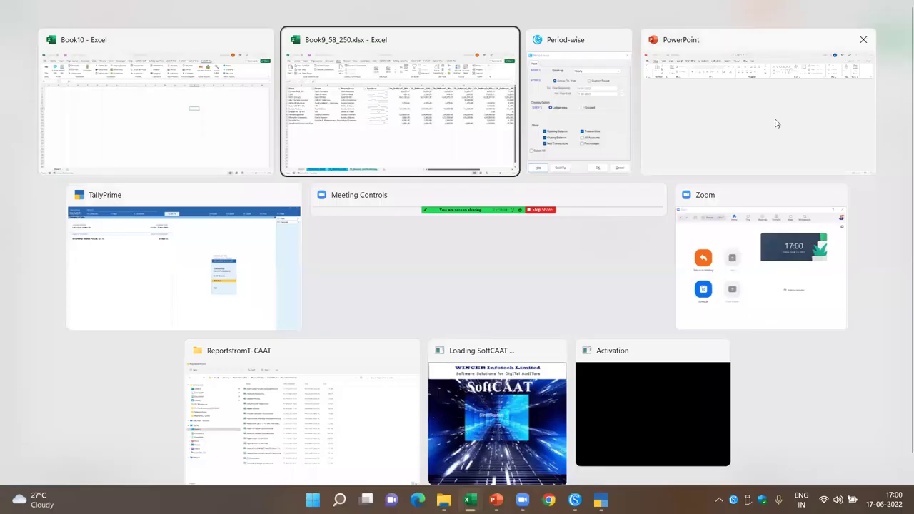
pyautogui.click(584, 88)
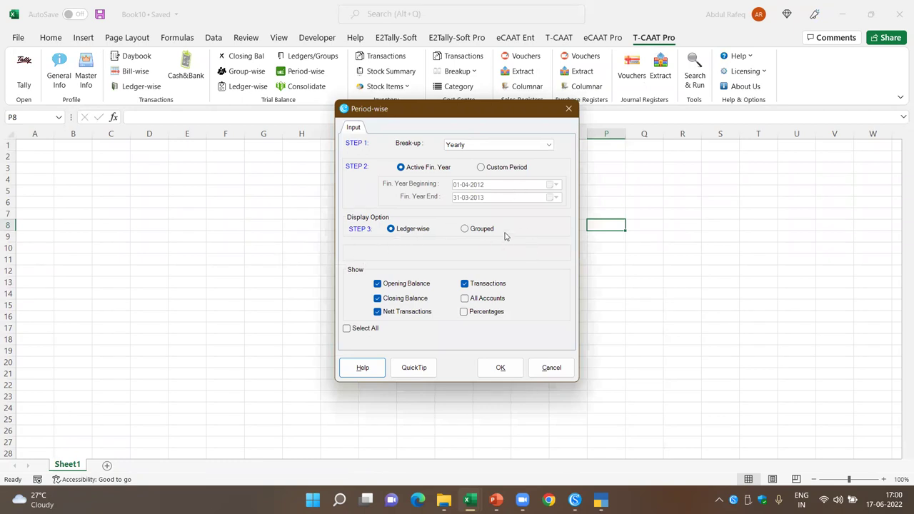
# - Extract the monthly period-wise trial balance for 2012 with sparklines, combining debits and credits into a single Debit - Credit column
pyautogui.click(549, 146)
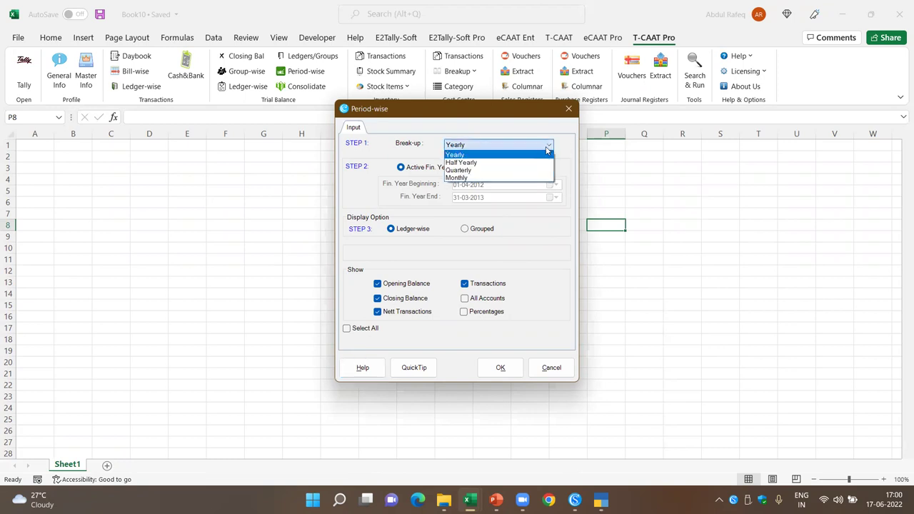
pyautogui.click(497, 178)
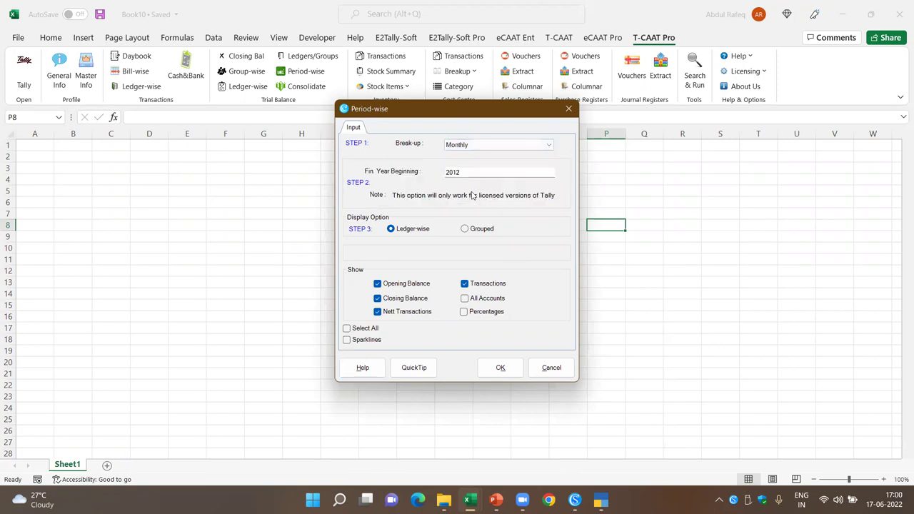
pyautogui.click(347, 341)
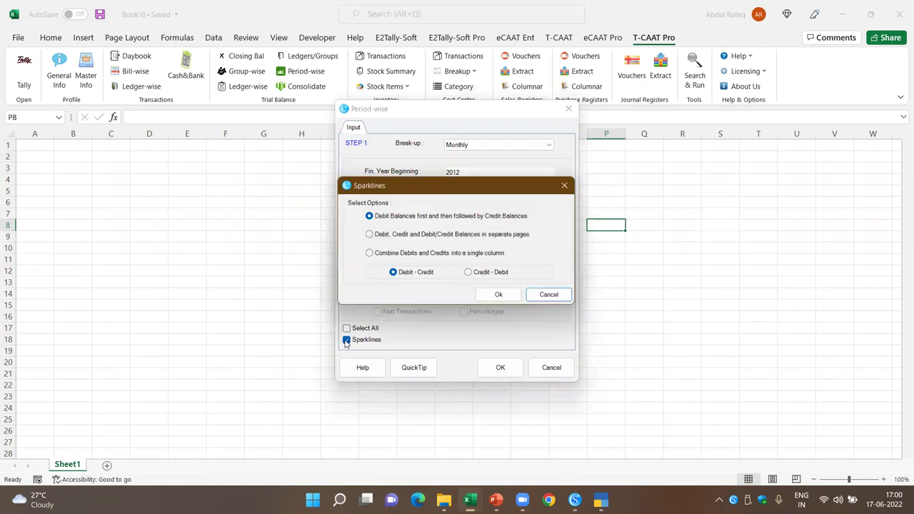
pyautogui.click(376, 256)
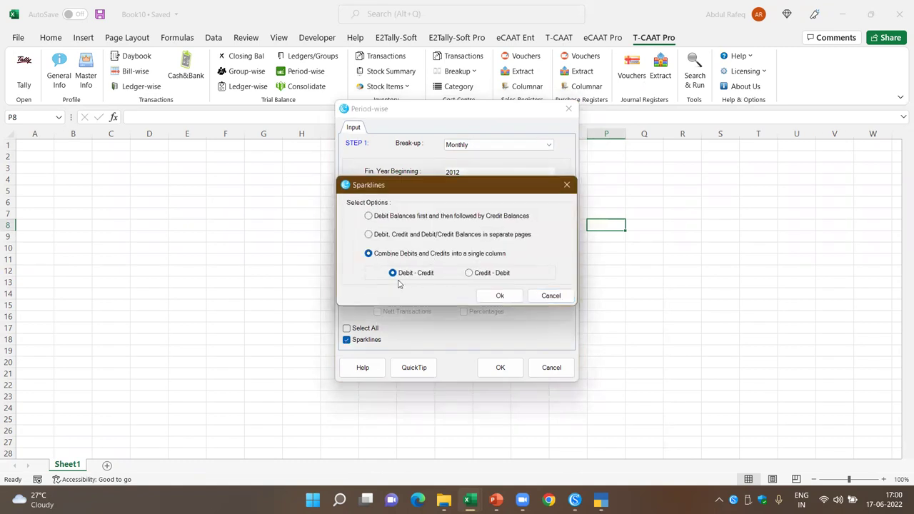
pyautogui.click(500, 296)
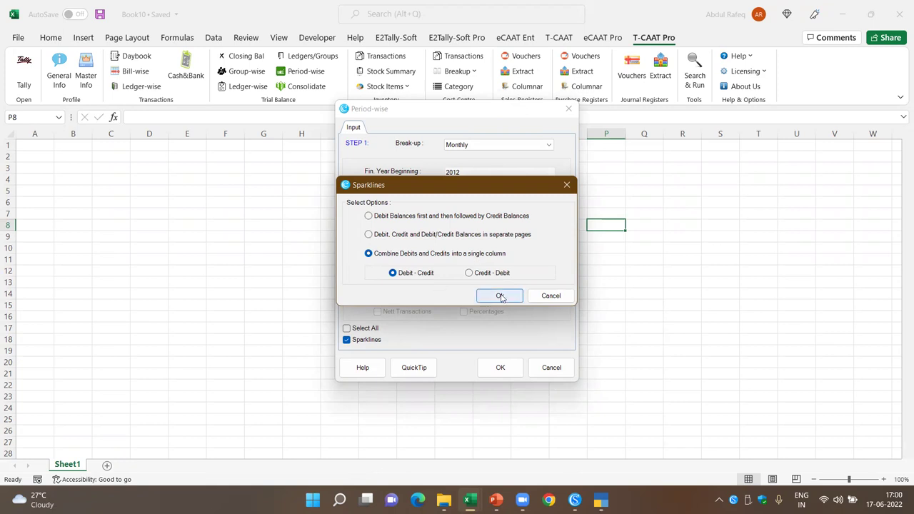
pyautogui.click(505, 367)
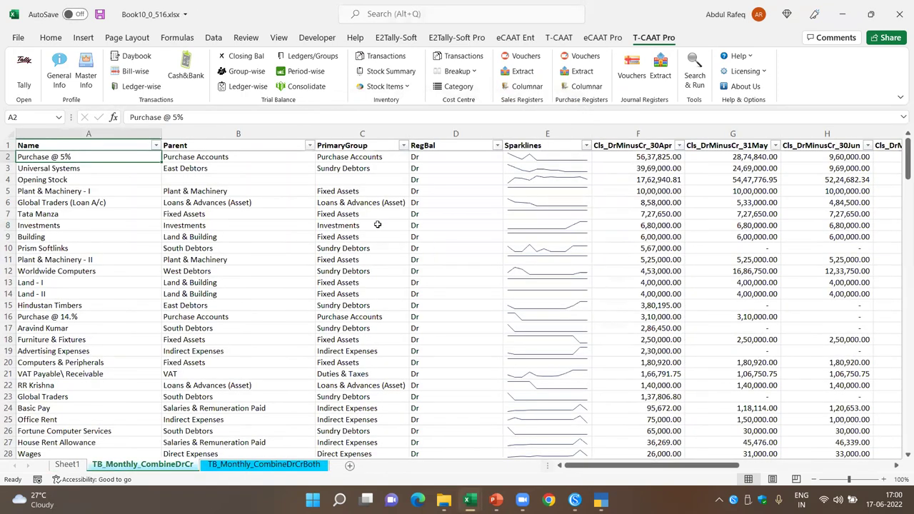
# - Examine the ledgers on TB_Monthly_CombineDrCr, checking their RegBal type, sparklines and combined monthly closing balances
pyautogui.click(377, 224)
pyautogui.scroll(-2, 375, 226)
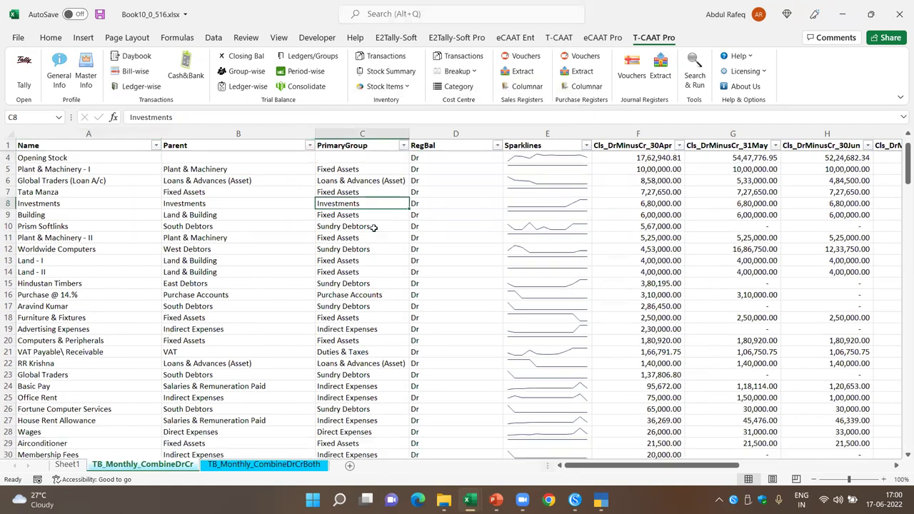
pyautogui.scroll(2, 397, 193)
pyautogui.click(420, 157)
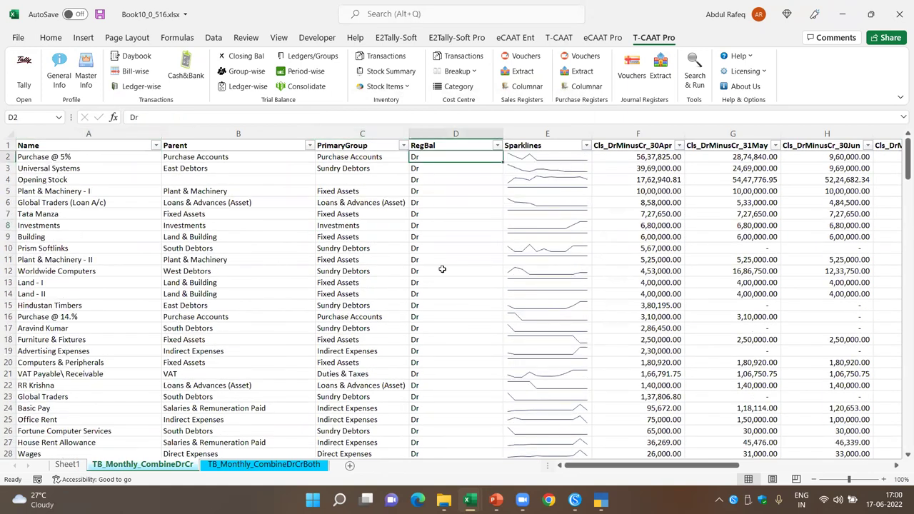
pyautogui.scroll(-20, 441, 259)
pyautogui.scroll(-20, 441, 258)
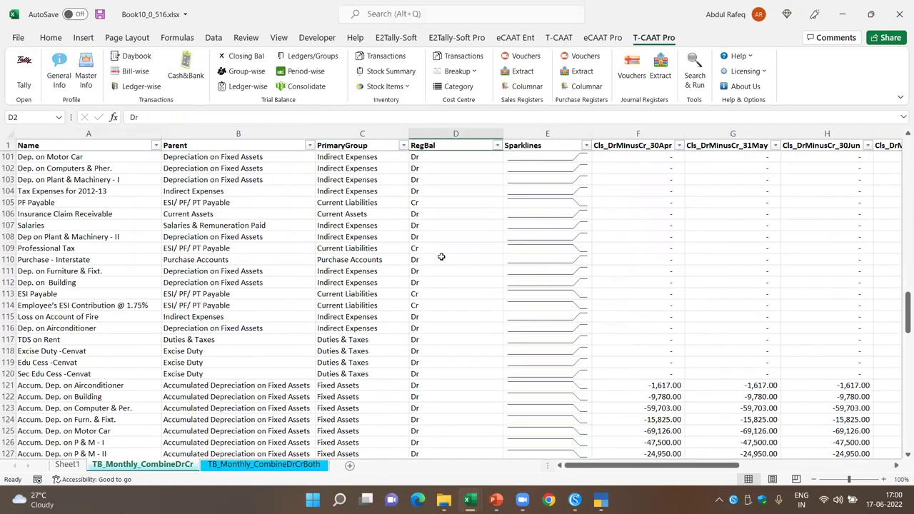
pyautogui.scroll(-18, 439, 282)
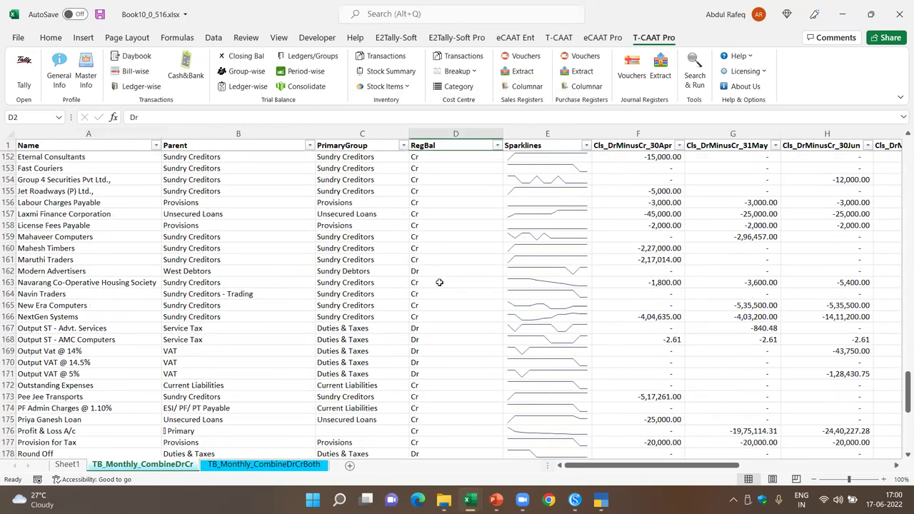
pyautogui.scroll(20, 440, 282)
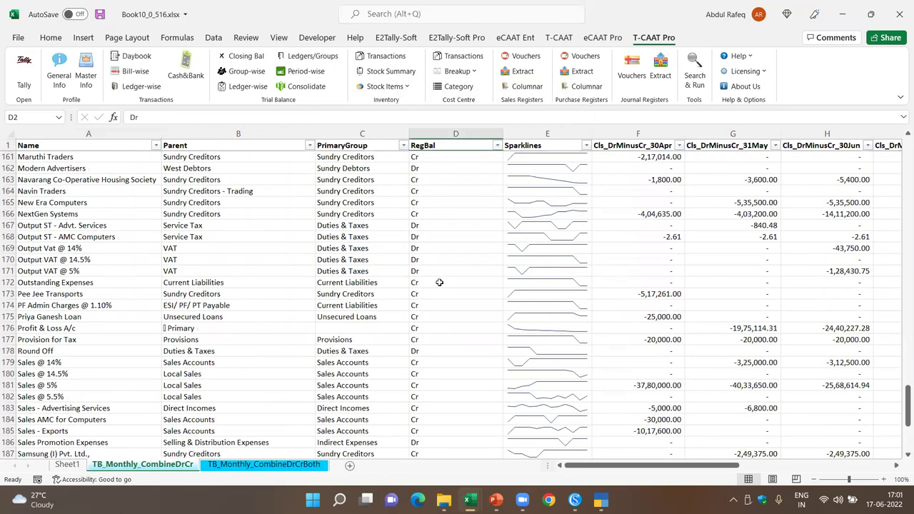
pyautogui.scroll(14, 440, 283)
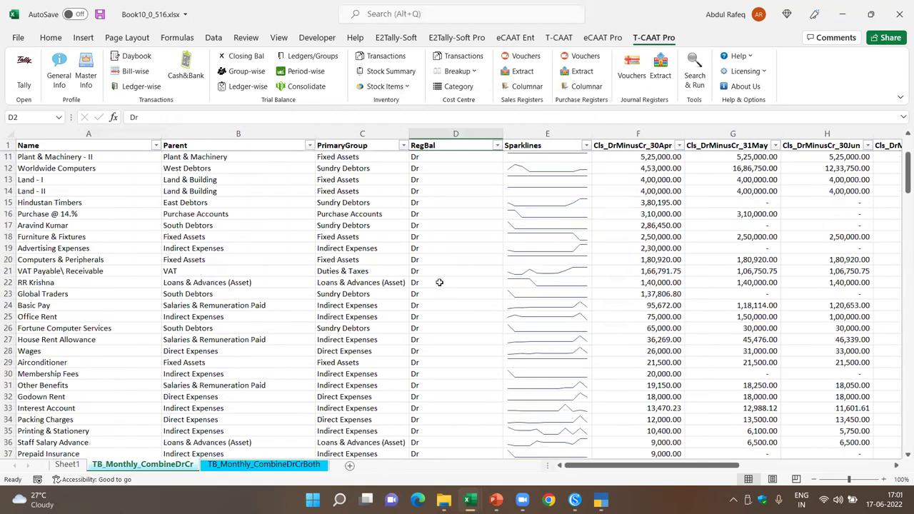
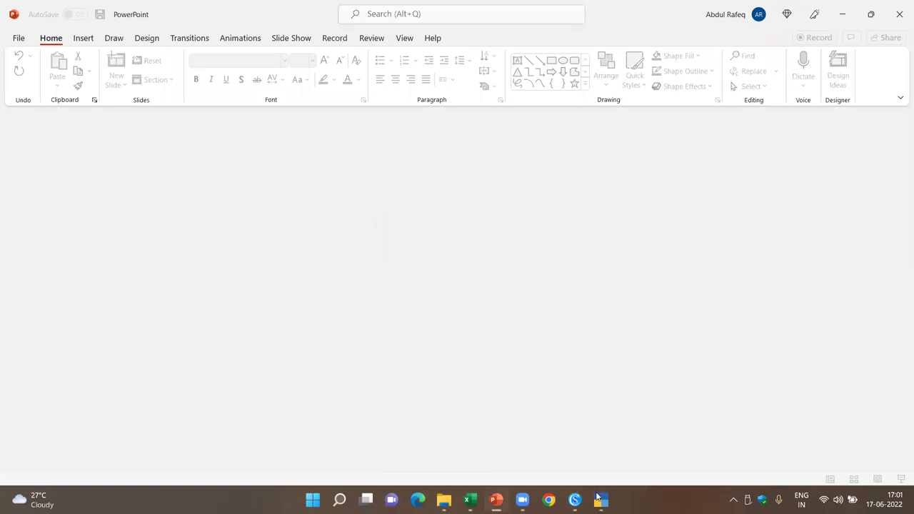
# - Bring the pending TB for Multiple Companies dialog to the front and cancel it
pyautogui.moveTo(598, 498)
pyautogui.hotkey('alt', 'Tab')
pyautogui.hotkey('alt', 'Tab')
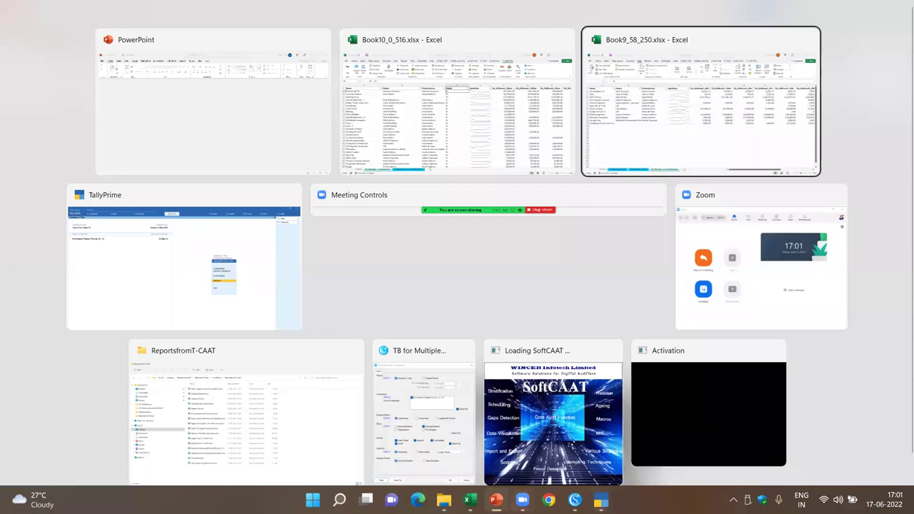
pyautogui.click(438, 443)
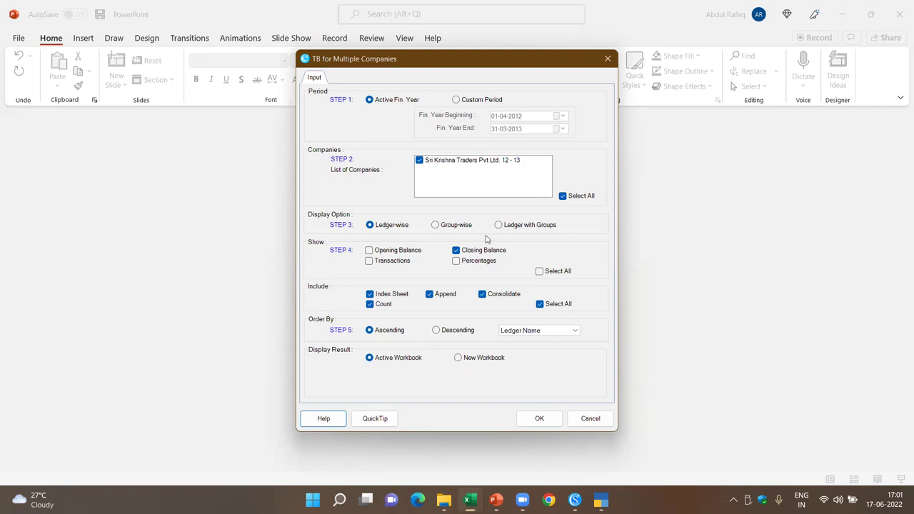
pyautogui.click(590, 417)
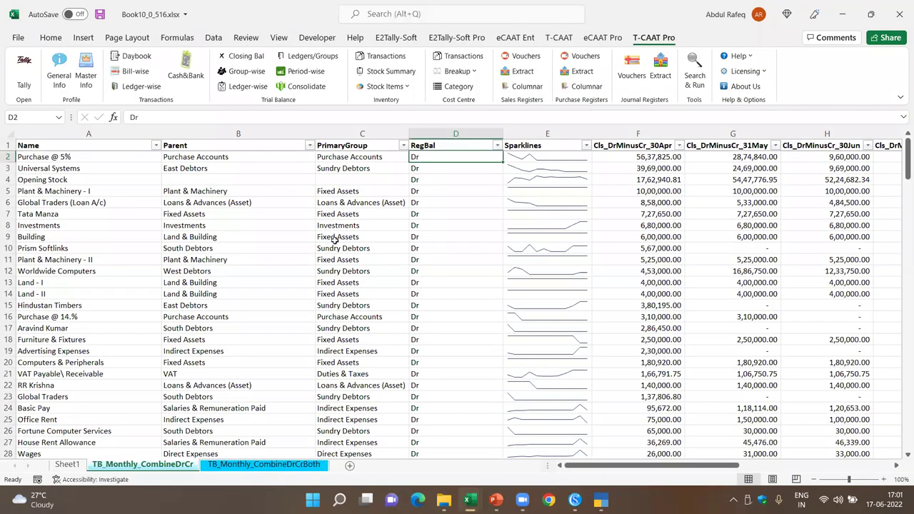
# - Close Book10_0_516.xlsx without saving and return to the Book9_58_250.xlsx workbook in Excel
pyautogui.click(900, 14)
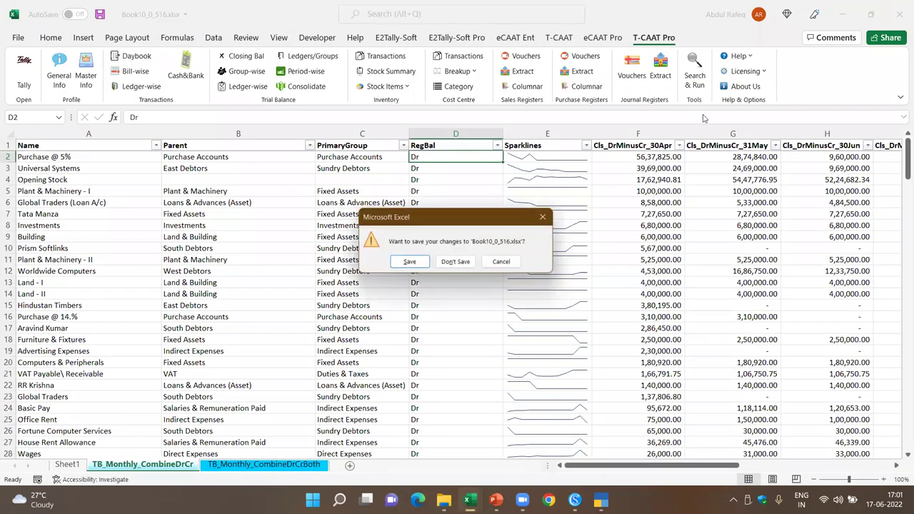
pyautogui.click(450, 263)
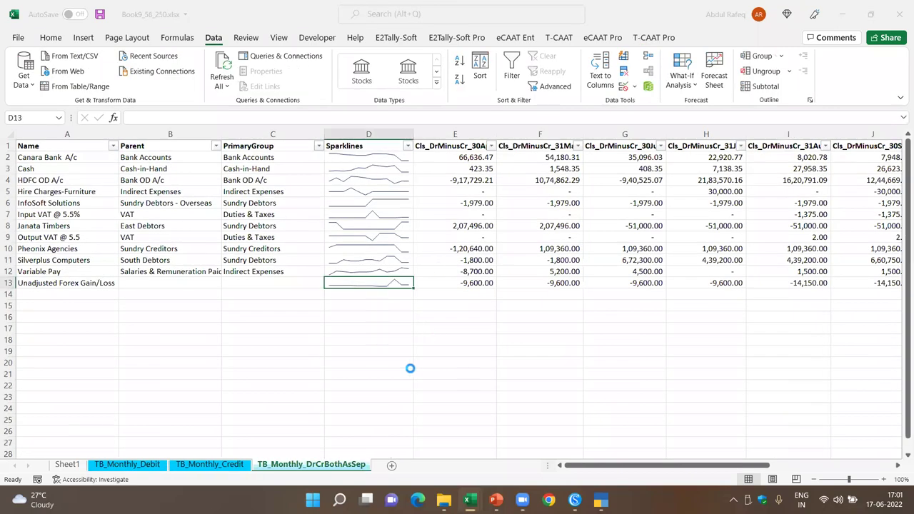
pyautogui.hotkey('alt', 'Tab')
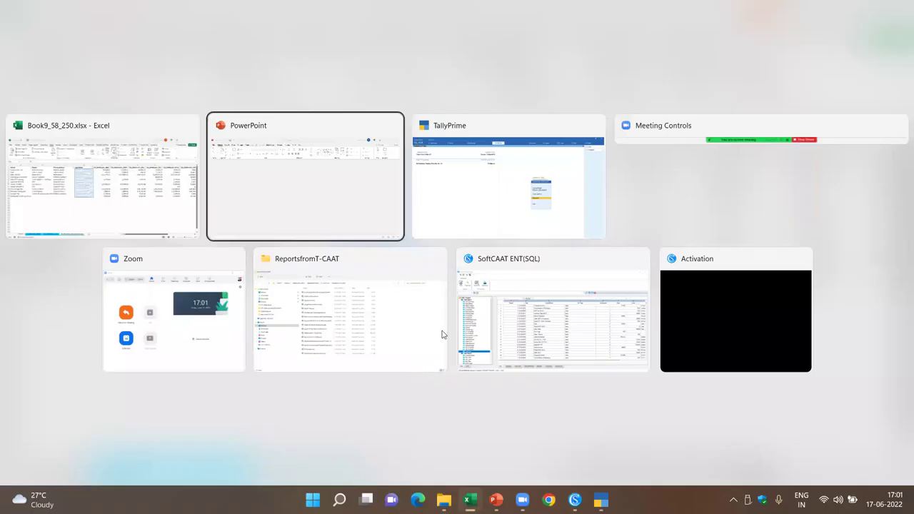
pyautogui.click(444, 500)
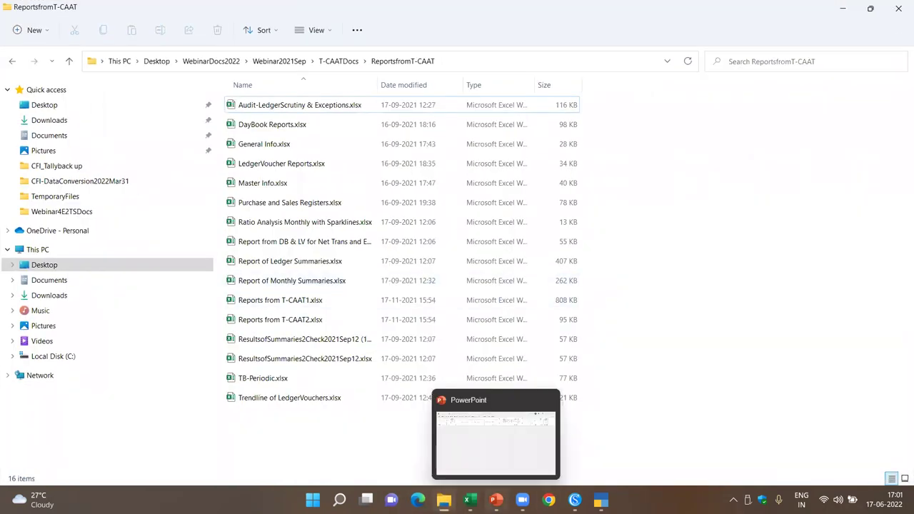
pyautogui.click(496, 500)
pyautogui.click(469, 500)
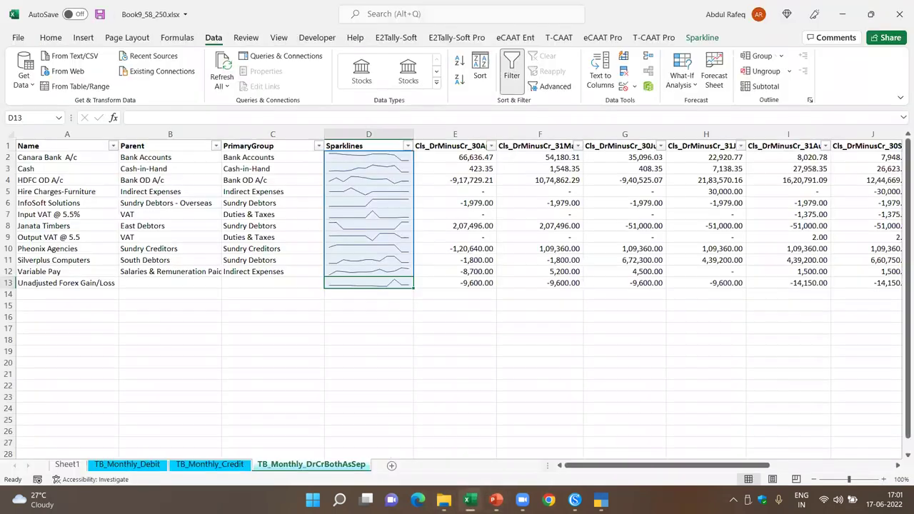
# - Extract only inventory transactions for the active financial year, including narrations and party ledger names
pyautogui.click(528, 261)
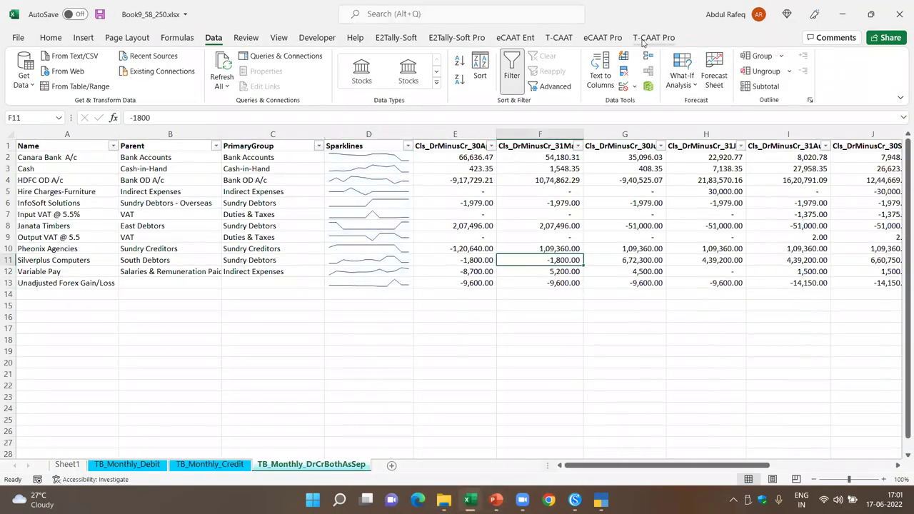
pyautogui.click(647, 38)
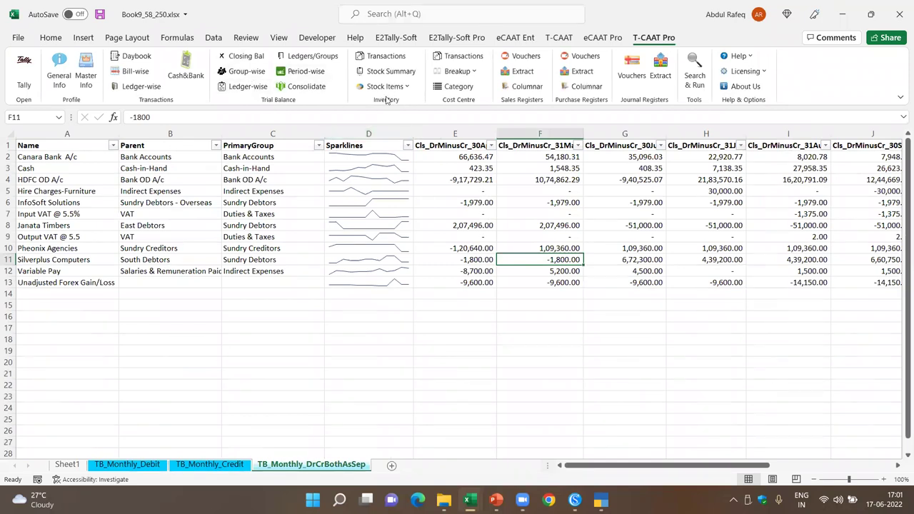
pyautogui.click(398, 63)
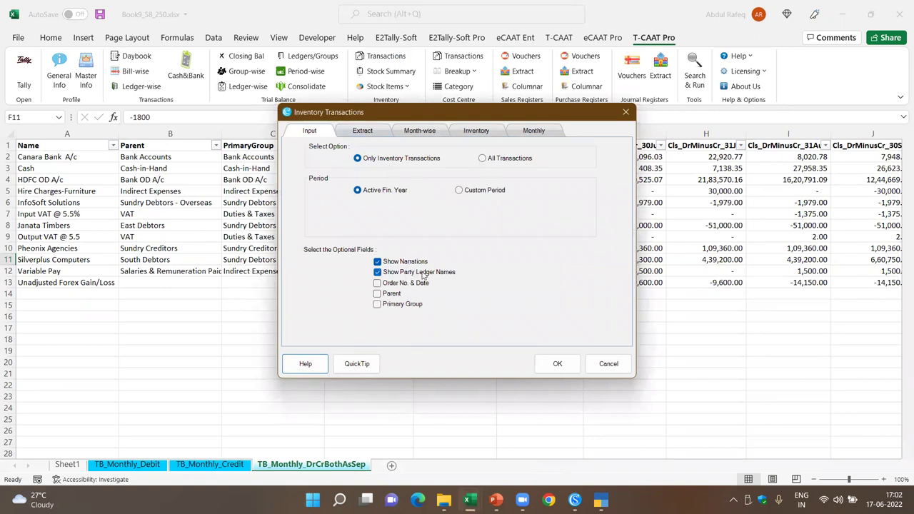
pyautogui.click(556, 362)
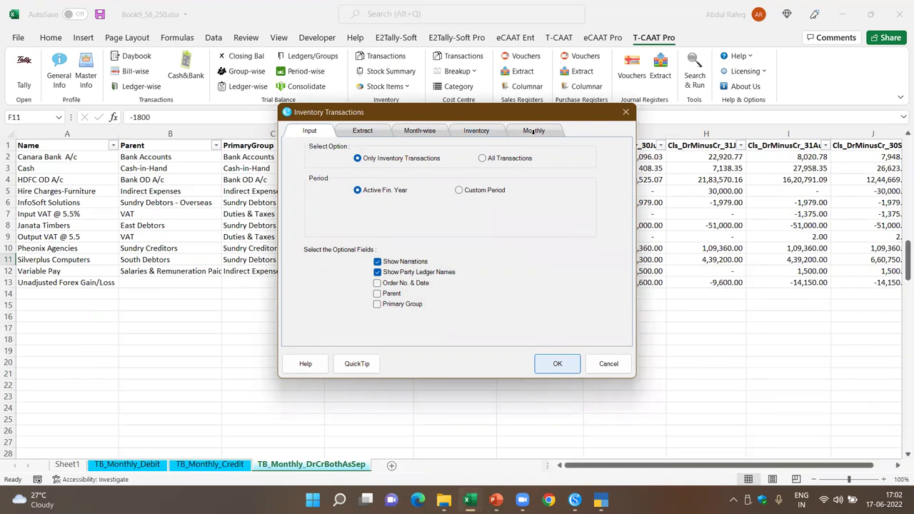
pyautogui.press('Return')
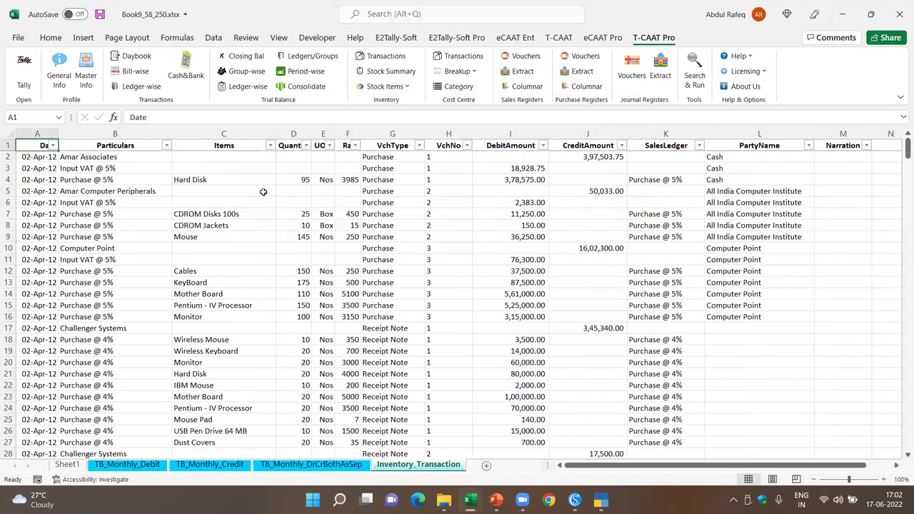
# - Examine the Inventory_Transaction sheet's particulars, party names, items, quantities, units and rates across the purchase and sales vouchers
pyautogui.click(170, 214)
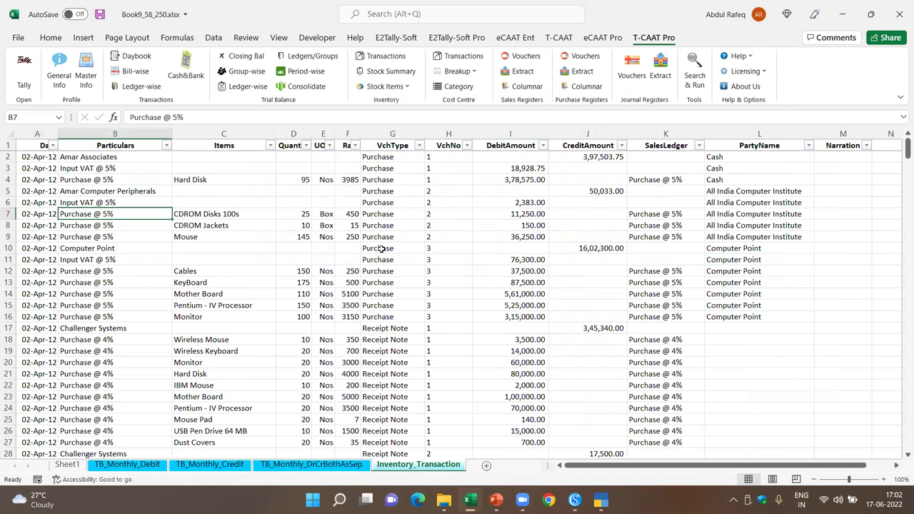
pyautogui.click(759, 156)
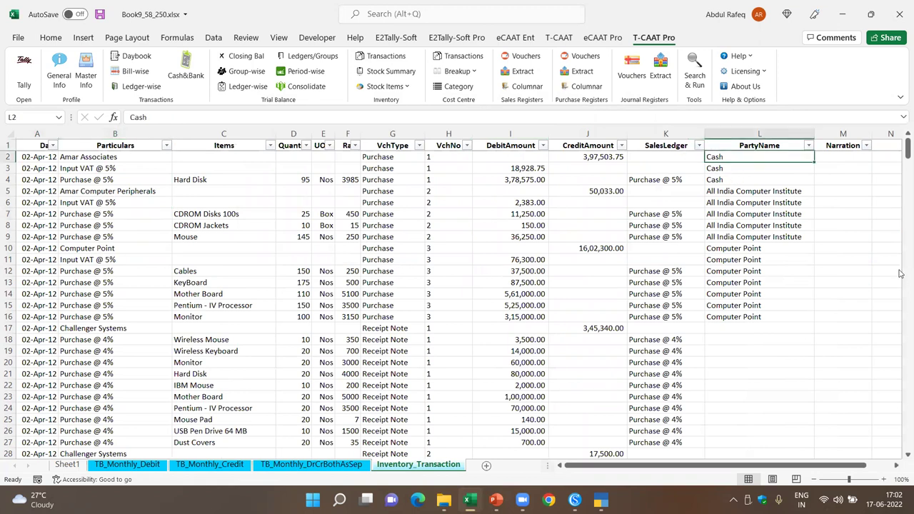
pyautogui.moveTo(223, 133); pyautogui.dragTo(358, 136)
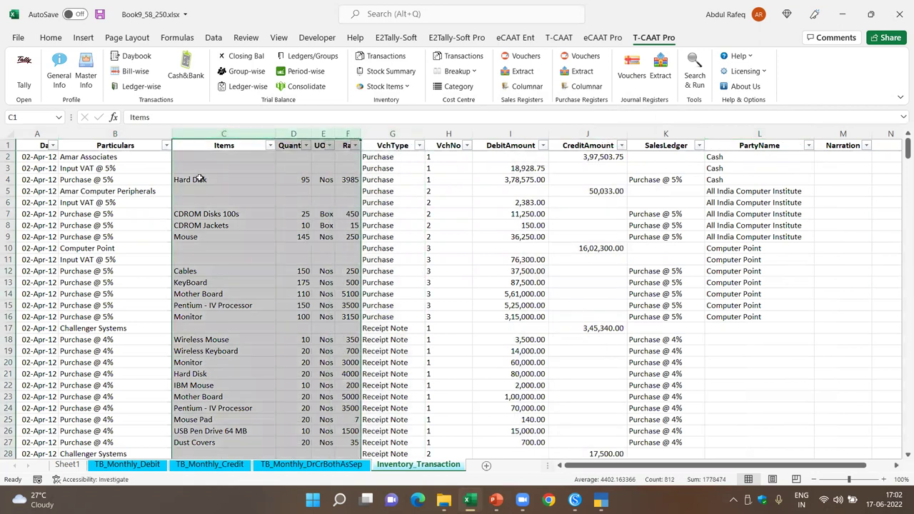
pyautogui.click(200, 180)
pyautogui.click(294, 180)
pyautogui.press('Right')
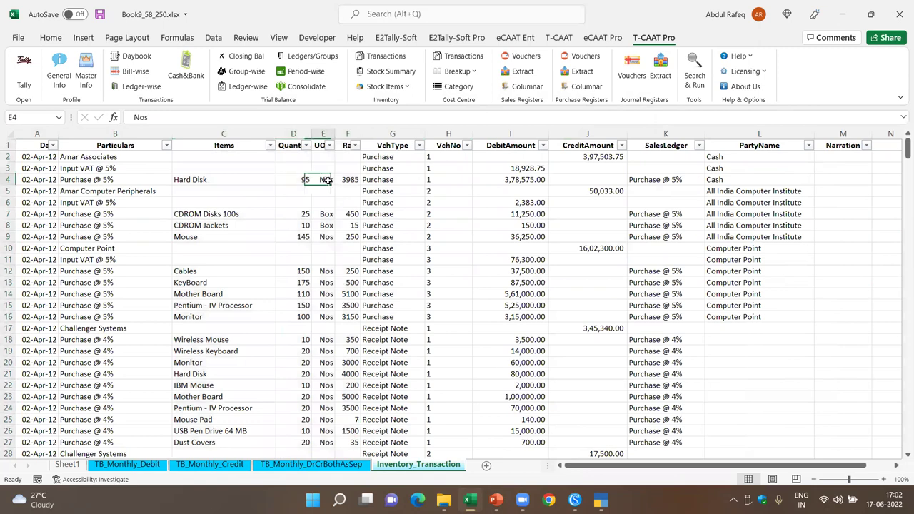
pyautogui.scroll(-4, 290, 228)
pyautogui.scroll(-20, 291, 228)
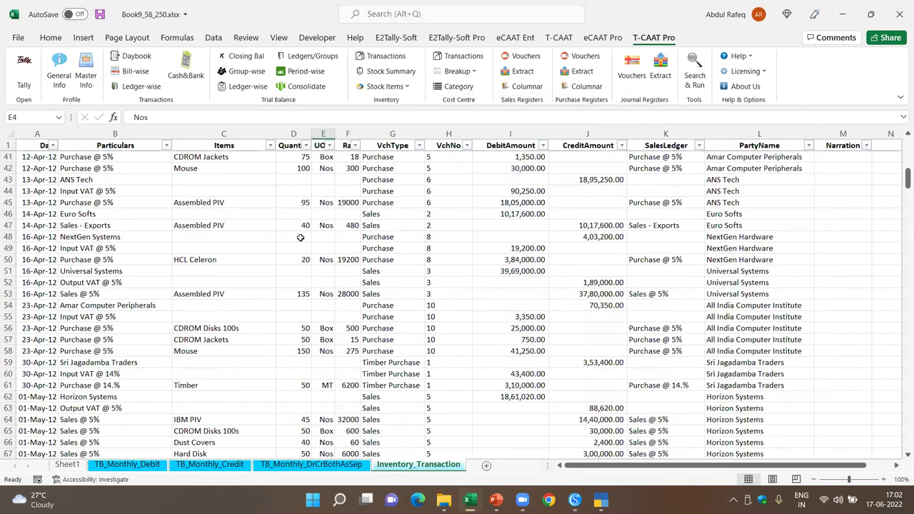
pyautogui.scroll(-8, 302, 237)
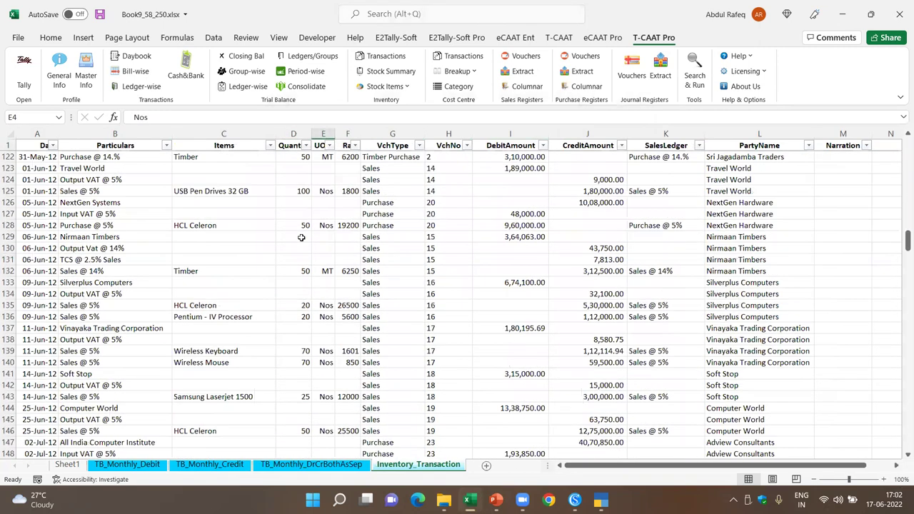
pyautogui.scroll(20, 301, 236)
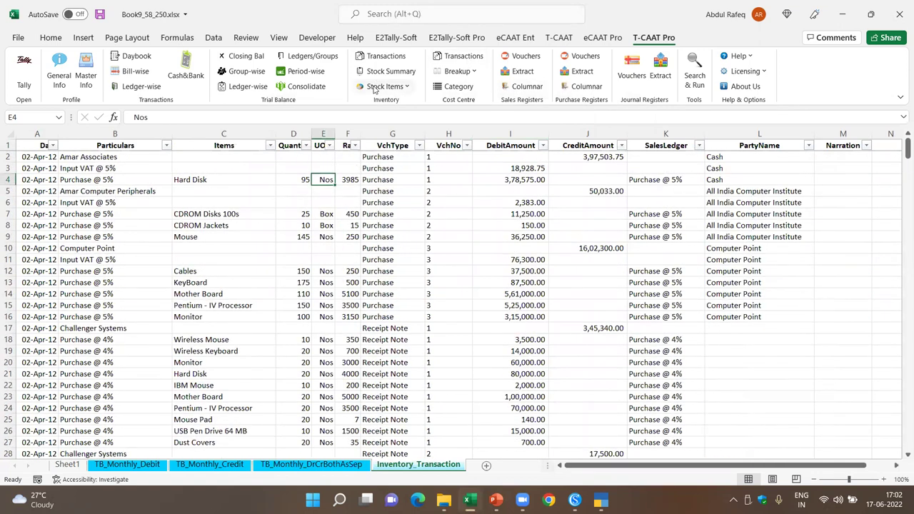
# - Extract cost centre transactions column-wise for the custom period 01-03-2013 to 31-03-2013, including narrations and party ledger names
pyautogui.click(464, 57)
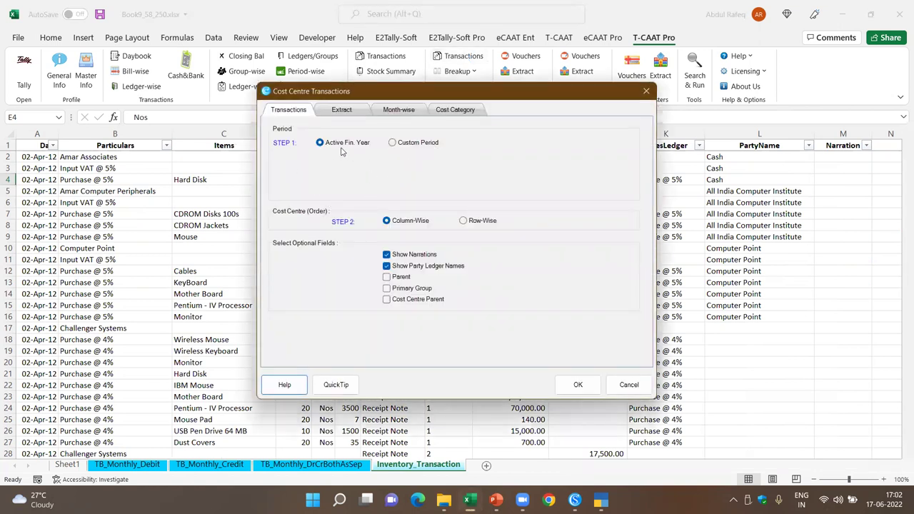
pyautogui.click(392, 143)
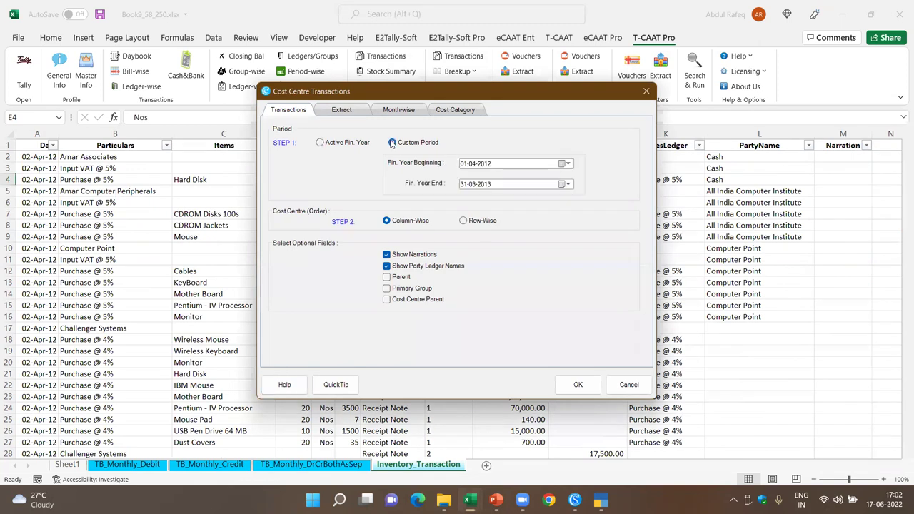
pyautogui.click(472, 169)
pyautogui.click(462, 169)
pyautogui.click(477, 167)
pyautogui.write('13')
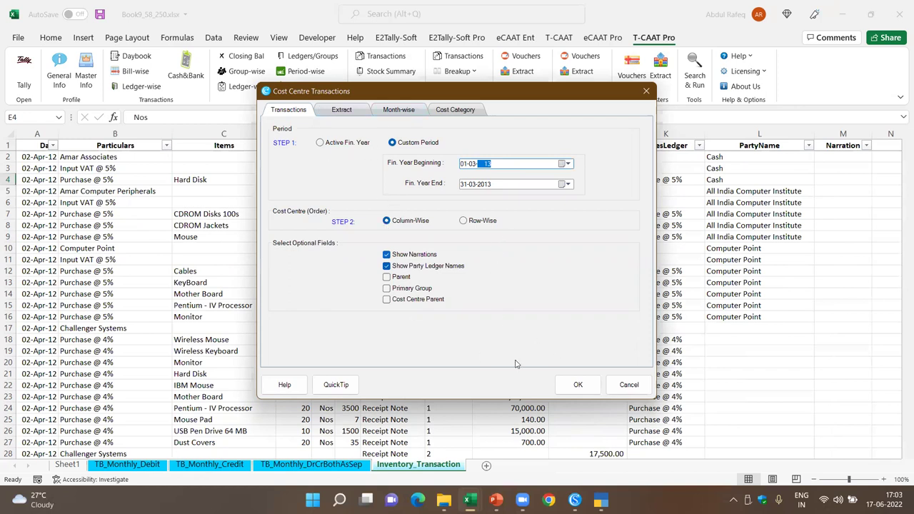
pyautogui.click(578, 385)
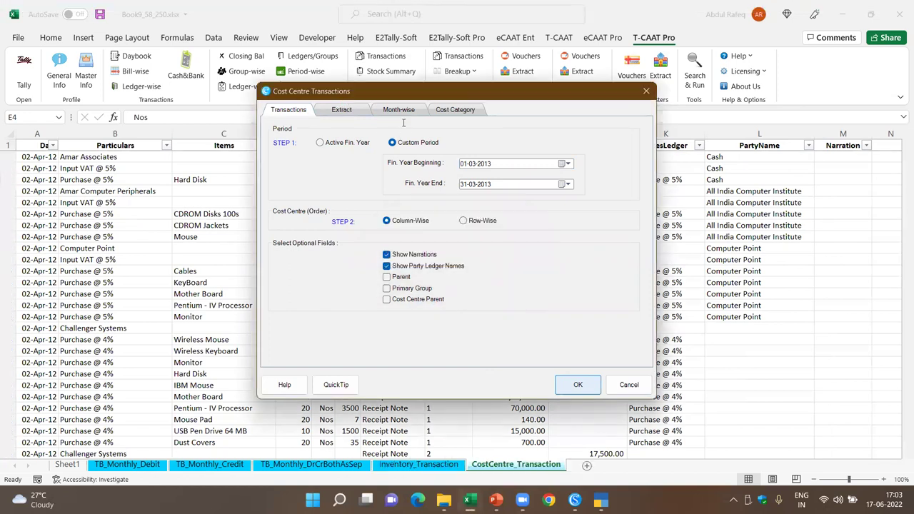
pyautogui.press('Return')
pyautogui.click(500, 157)
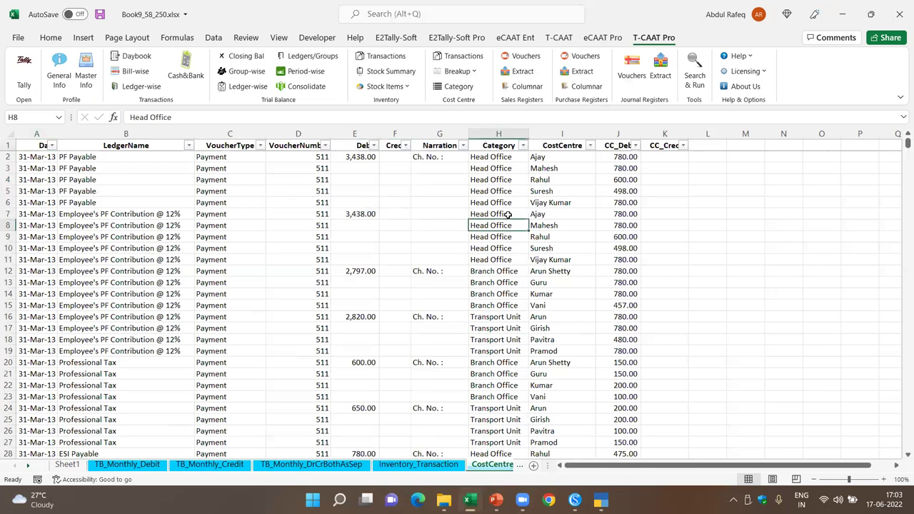
pyautogui.scroll(-3, 486, 258)
pyautogui.scroll(3, 486, 257)
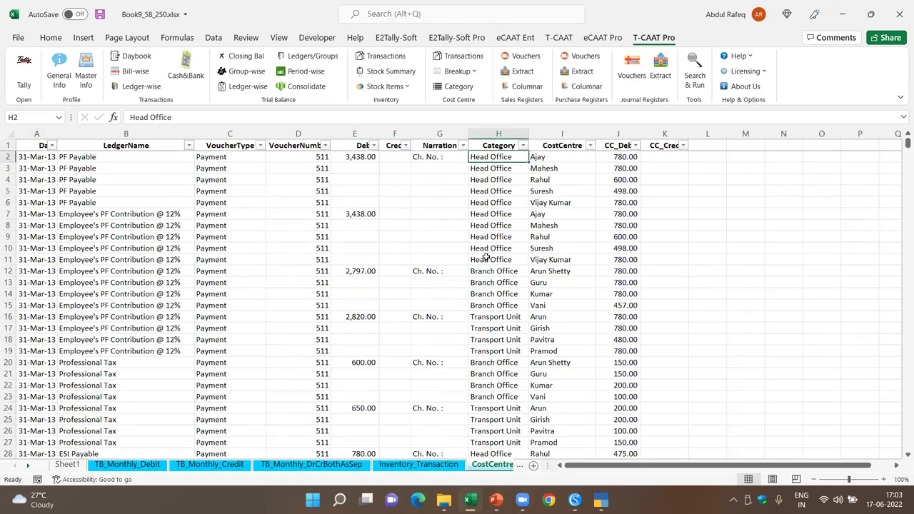
pyautogui.click(477, 191)
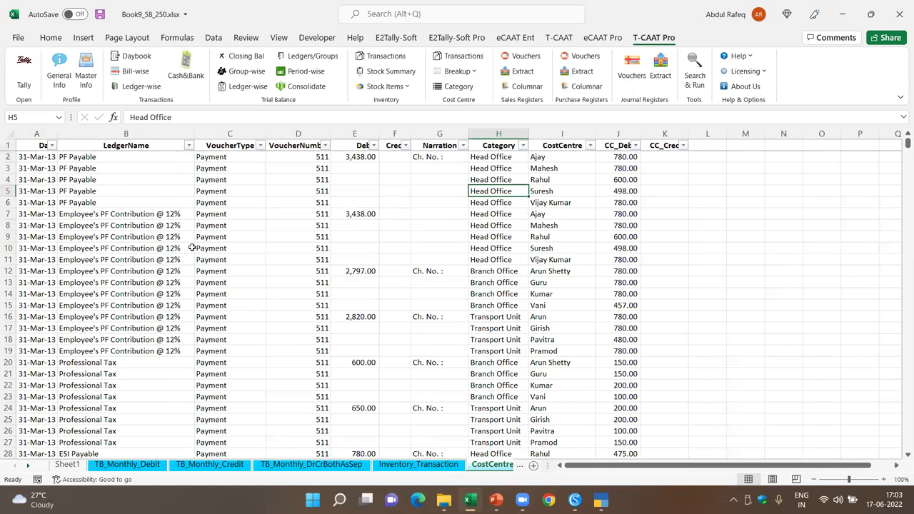
# - Extract detailed sales vouchers for the active financial year with narrations, party names and all GST, state and place-of-supply fields excluded
pyautogui.click(525, 57)
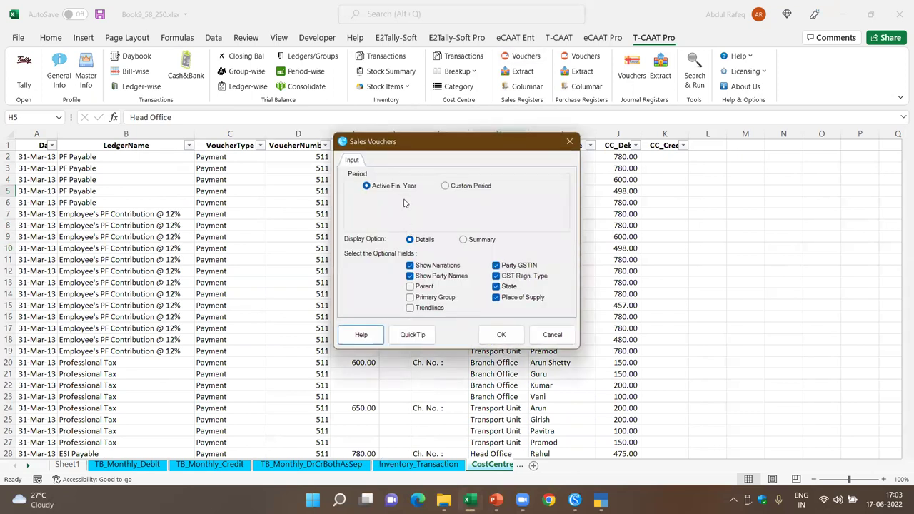
pyautogui.click(410, 275)
pyautogui.click(411, 266)
pyautogui.click(496, 266)
pyautogui.click(497, 276)
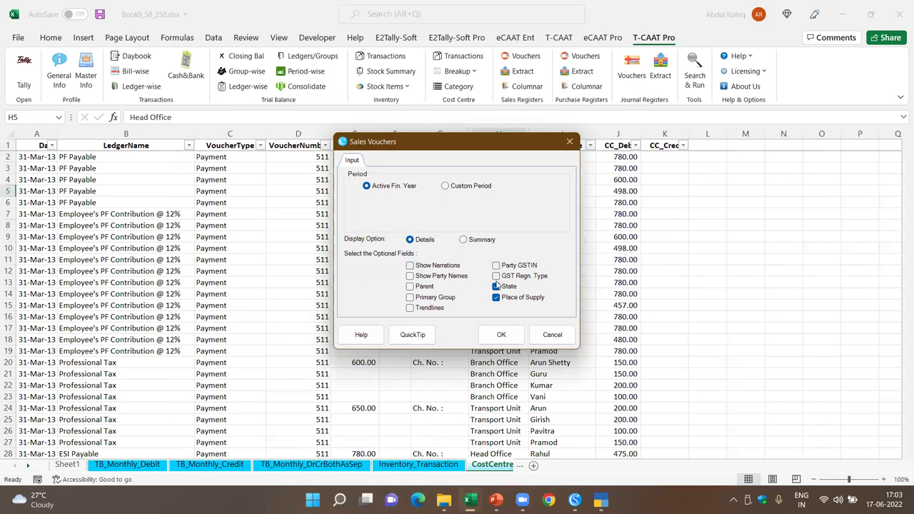
pyautogui.click(496, 287)
pyautogui.click(497, 297)
pyautogui.click(498, 336)
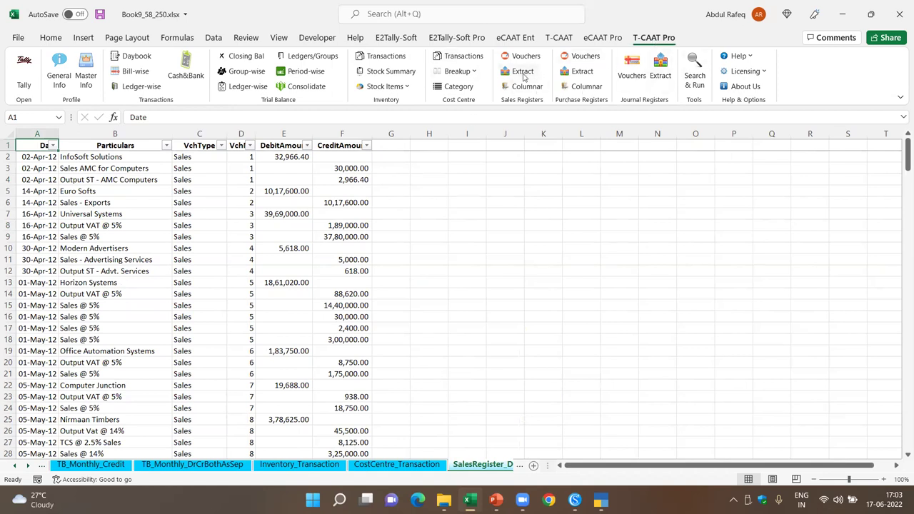
# - Extract the sales register for the active financial year with the Details and Summary display options and sales vouchers included
pyautogui.click(523, 72)
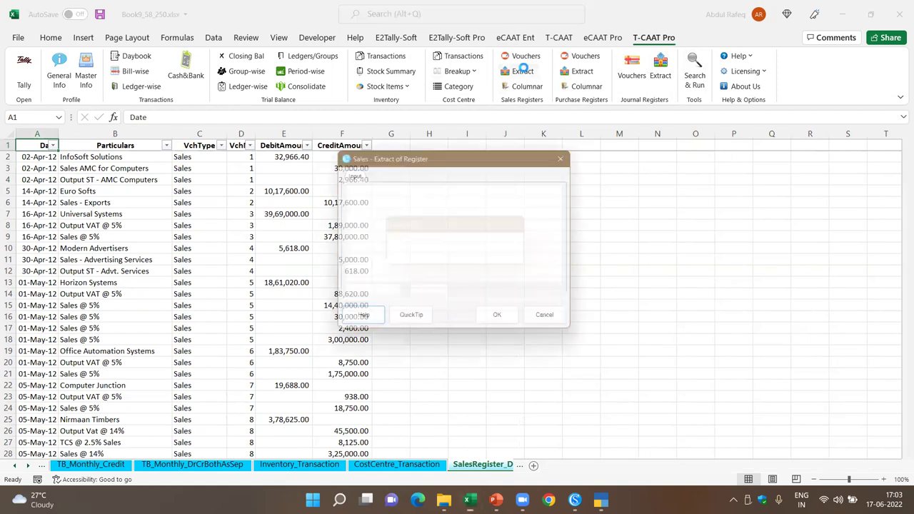
pyautogui.click(390, 273)
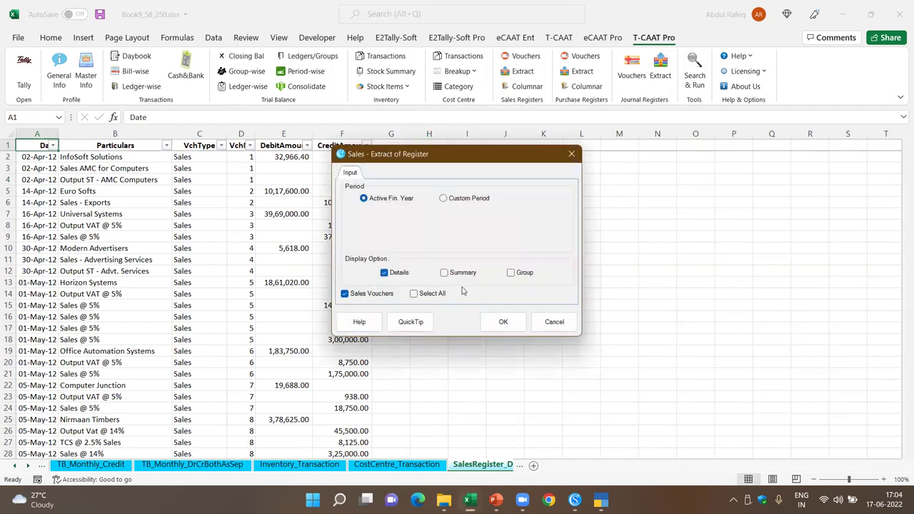
pyautogui.click(444, 273)
pyautogui.click(509, 323)
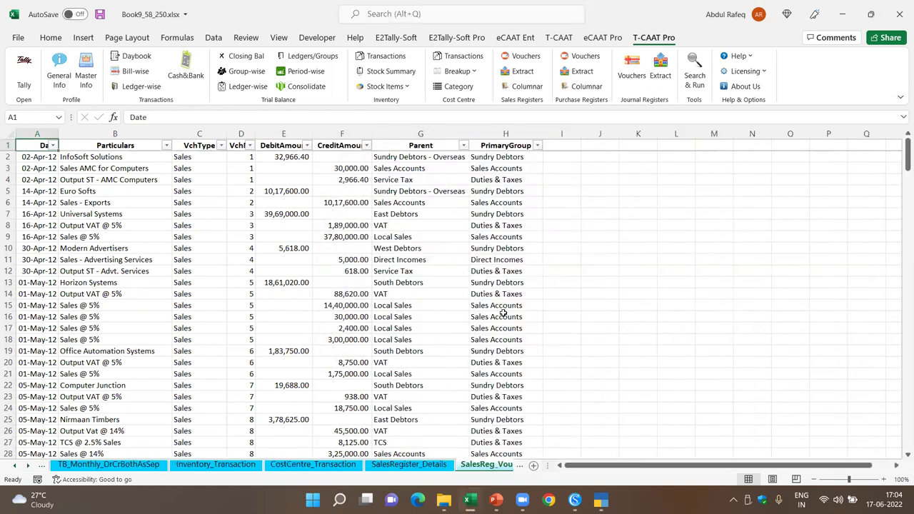
# - Examine the SalesReg_Vouchers sheet's parent and primary group columns and compare them with the SalesRegister_Details and CostCentre_Transaction sheets
pyautogui.click(188, 265)
pyautogui.click(89, 178)
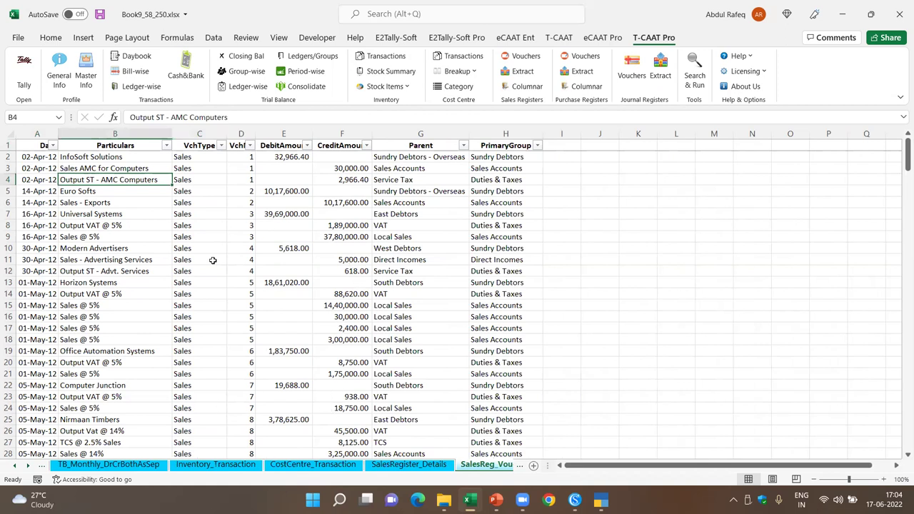
pyautogui.scroll(-7, 349, 296)
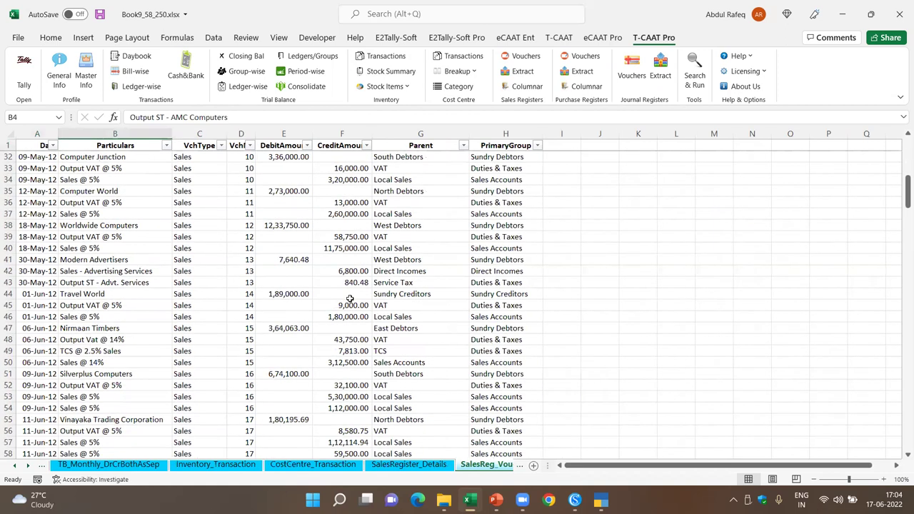
pyautogui.scroll(6, 350, 297)
pyautogui.click(400, 465)
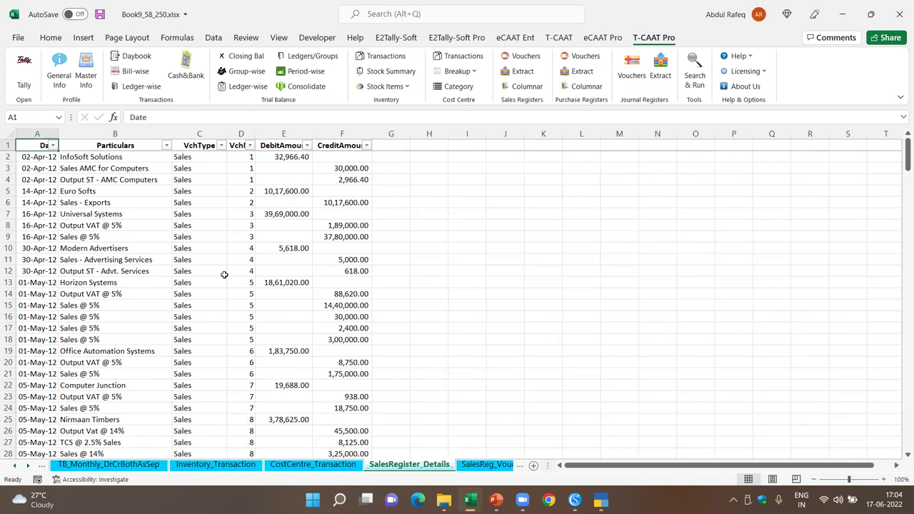
pyautogui.click(315, 465)
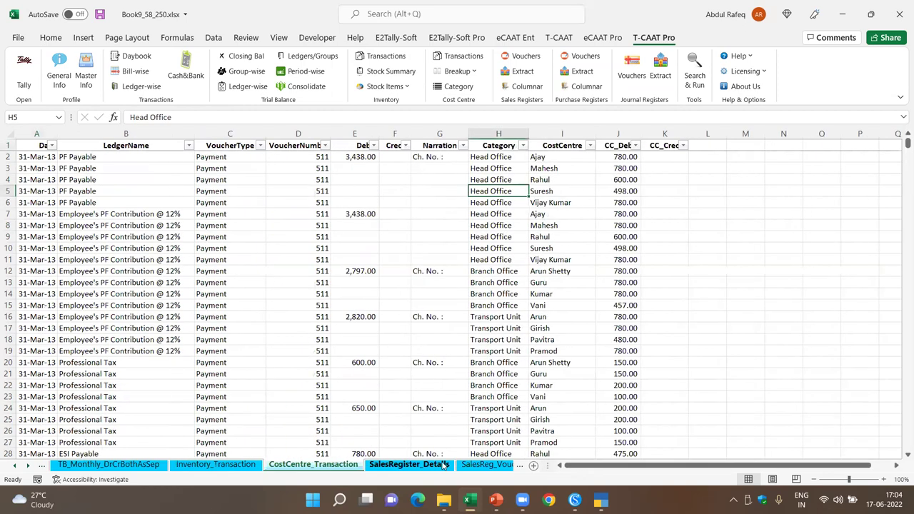
pyautogui.click(469, 465)
pyautogui.scroll(1, 366, 298)
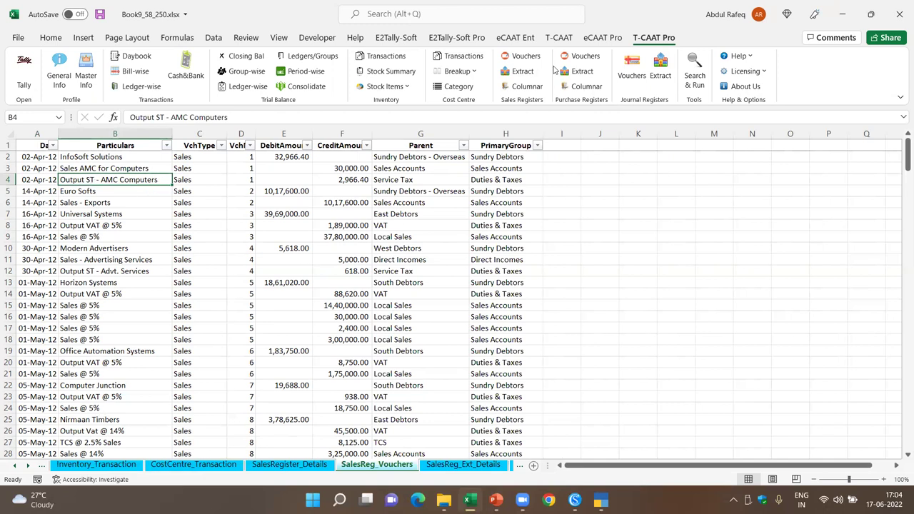
# - Extract the columnar purchase register in summary form for a custom period covering March 2013, keeping the preselected fields
pyautogui.click(583, 87)
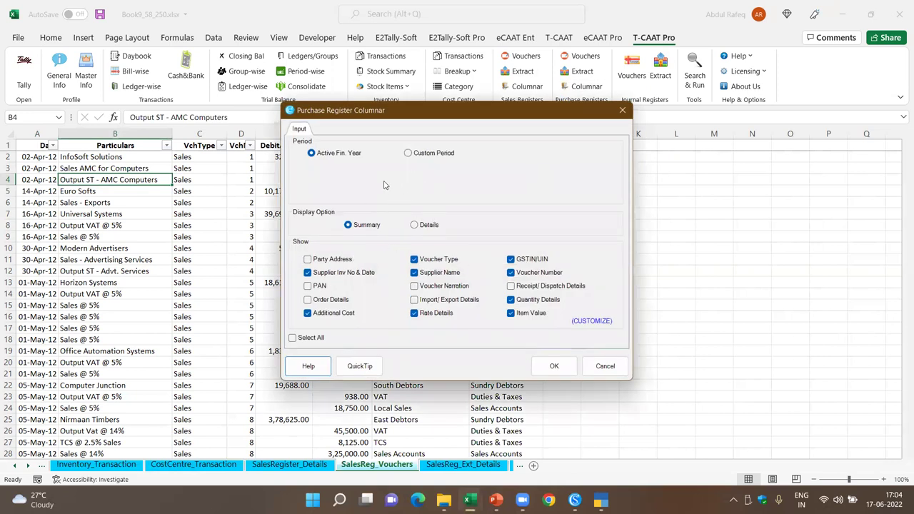
pyautogui.click(410, 153)
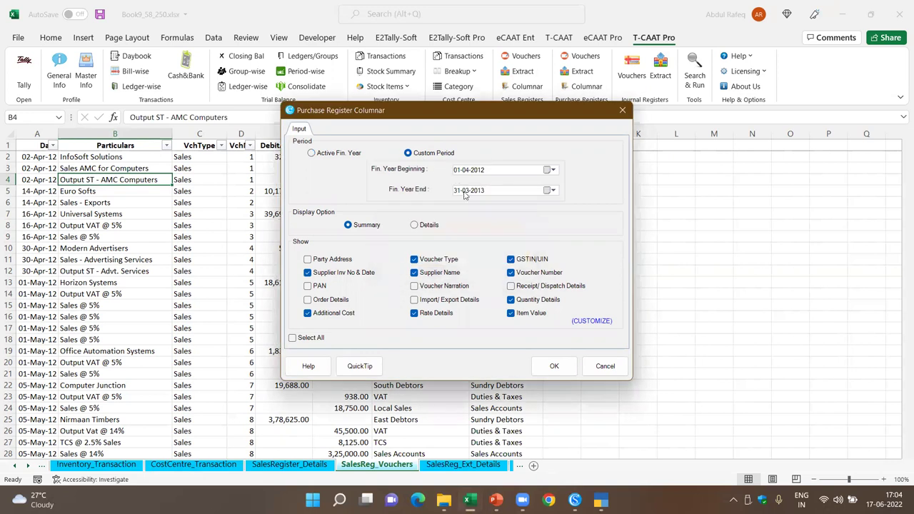
pyautogui.write('3')
pyautogui.press('Right')
pyautogui.click(554, 366)
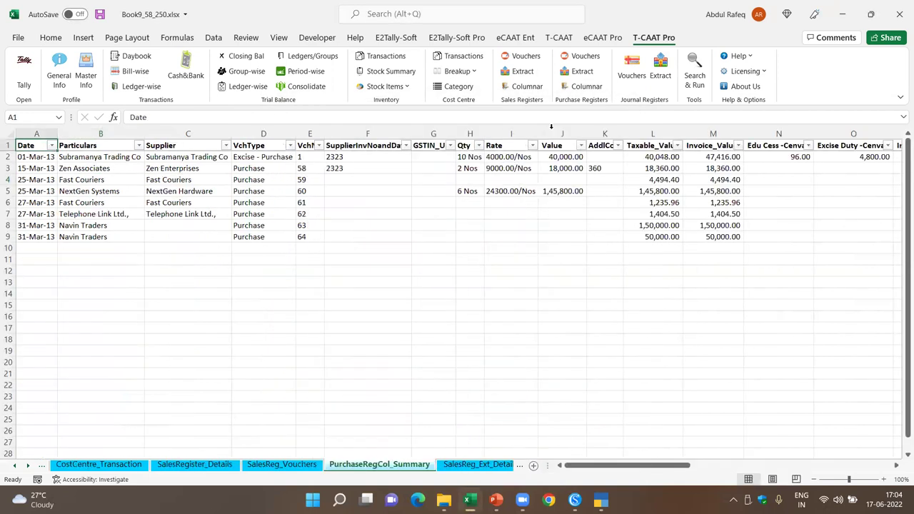
# - Examine the PurchaseRegCol_Summary sheet across its full width, from the date and supplier columns to the individual tax and expense ledger columns
pyautogui.click(555, 146)
pyautogui.press('Right')
pyautogui.press('Right')
pyautogui.press('Right')
pyautogui.press('Right')
pyautogui.press('Right')
pyautogui.press('Right')
pyautogui.press('Right')
pyautogui.press('Right')
pyautogui.press('Right')
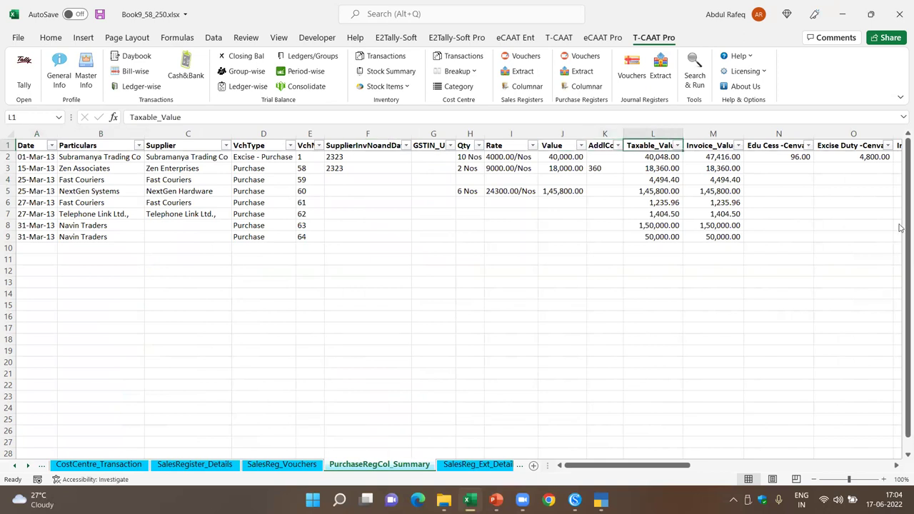
pyautogui.press('Right')
pyautogui.press('Right')
pyautogui.press('Right')
pyautogui.press('Right')
pyautogui.press('Right')
pyautogui.press('Right')
pyautogui.press('Right')
pyautogui.press('Right')
pyautogui.press('Right')
pyautogui.press('Right')
pyautogui.press('Right')
pyautogui.press('Right')
pyautogui.press('Right')
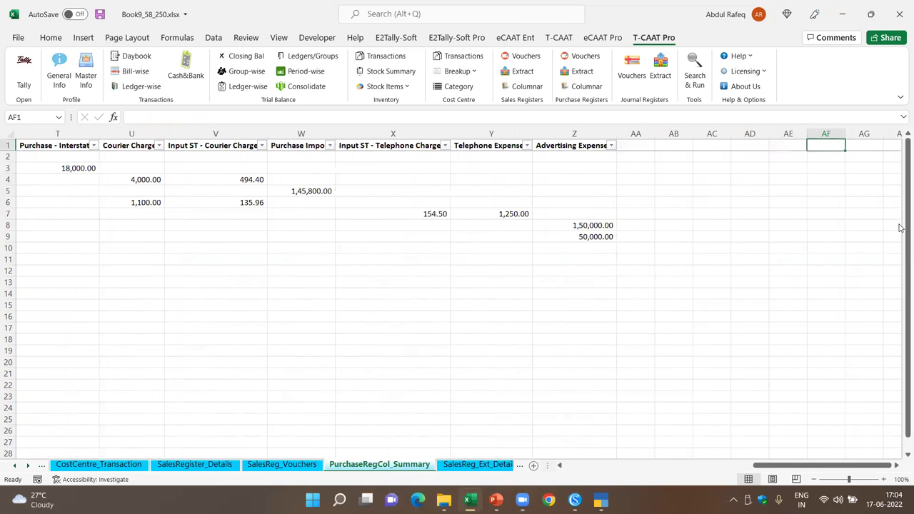
pyautogui.press('Left')
pyautogui.press('Left')
pyautogui.press('Left')
pyautogui.press('Left')
pyautogui.press('Left')
pyautogui.press('Left')
pyautogui.press('Left')
pyautogui.press('Left')
pyautogui.press('Left')
pyautogui.press('Left')
pyautogui.press('Left')
pyautogui.press('Left')
pyautogui.press('Left')
pyautogui.press('Left')
pyautogui.press('Left')
pyautogui.press('Left')
pyautogui.press('Left')
pyautogui.press('Left')
pyautogui.press('Left')
pyautogui.press('Left')
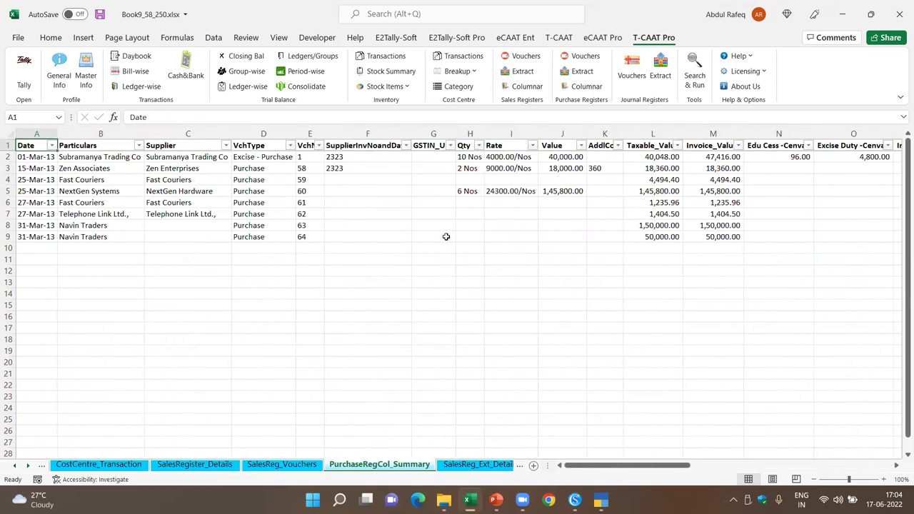
pyautogui.click(446, 236)
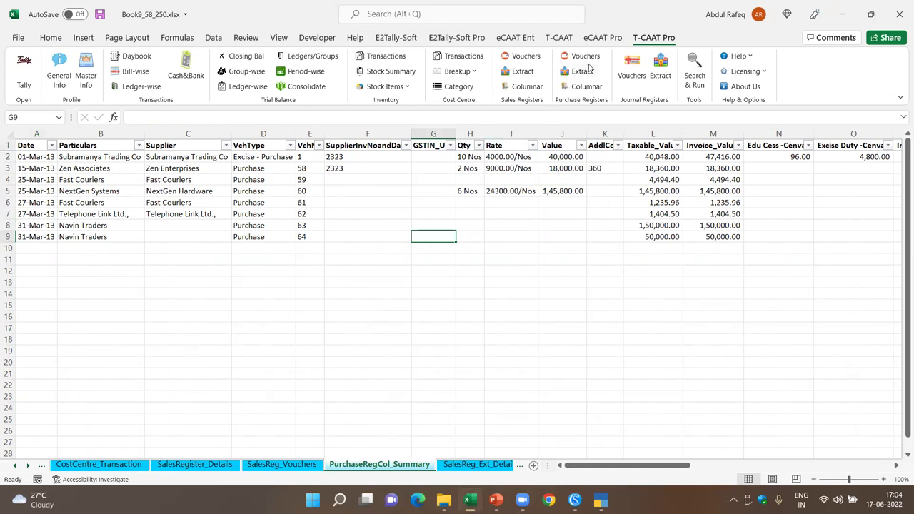
# - Extract detailed purchase vouchers for the custom period 01-03-2013 to 31-03-2013, with narrations, party names, GST fields, state and place of supply
pyautogui.click(585, 57)
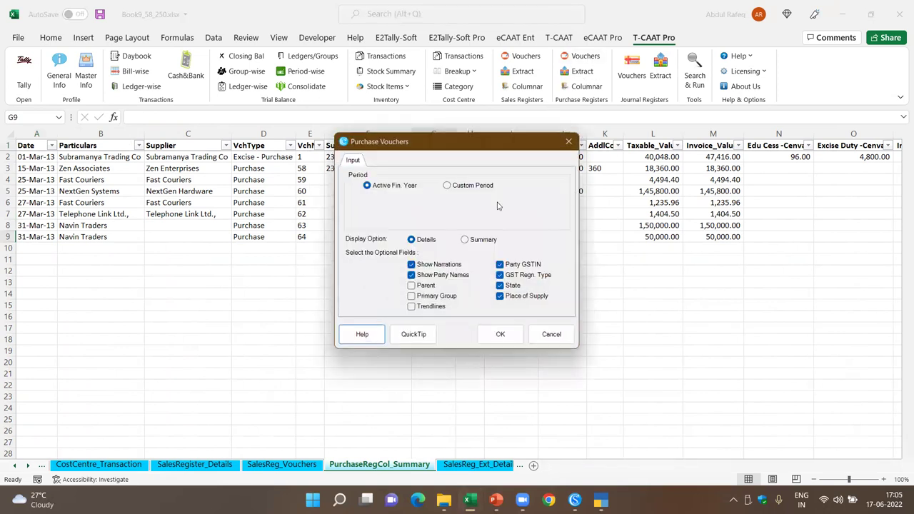
pyautogui.click(447, 186)
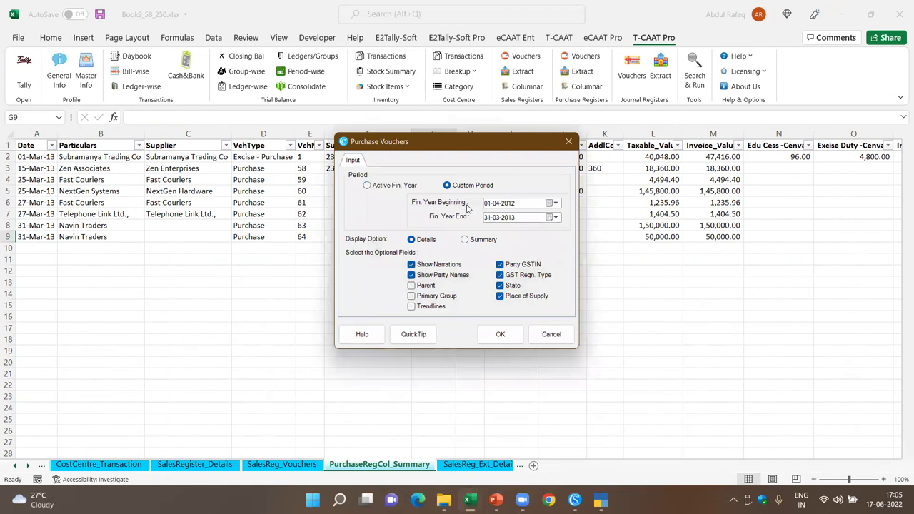
pyautogui.click(498, 204)
pyautogui.write('03')
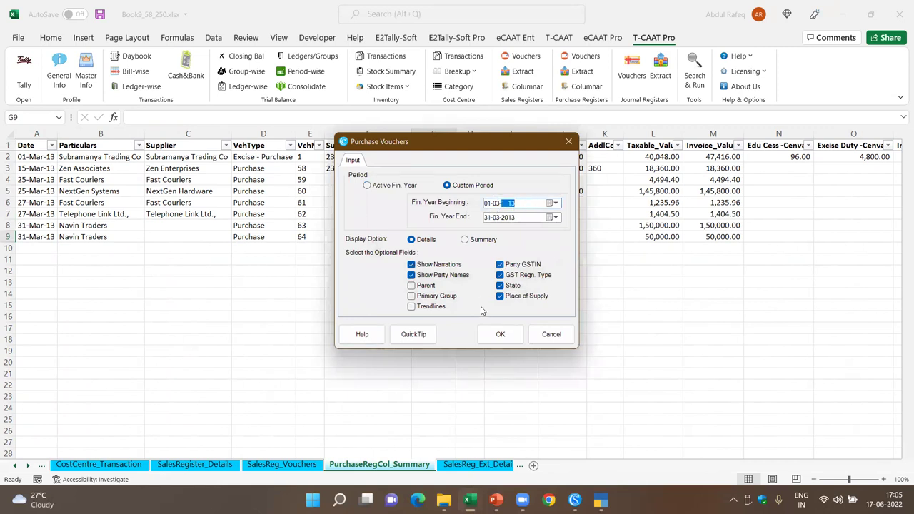
pyautogui.click(499, 335)
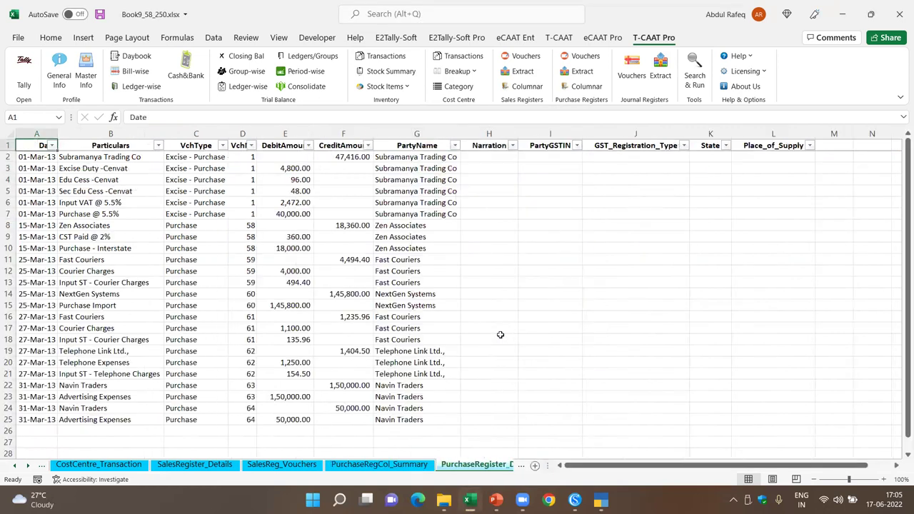
pyautogui.click(450, 284)
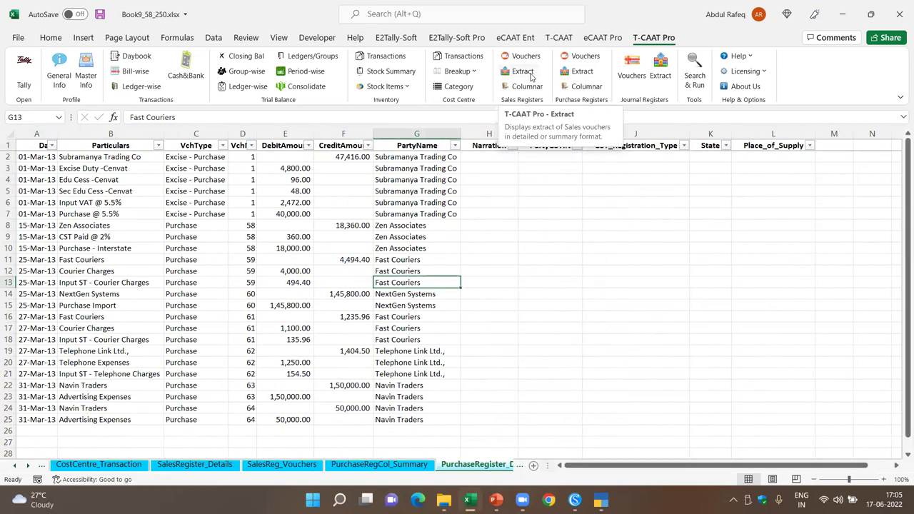
# - Extract the purchase register for the active financial year with the Summary option and purchase vouchers, and review the voucher sheet's parent groups
pyautogui.click(582, 75)
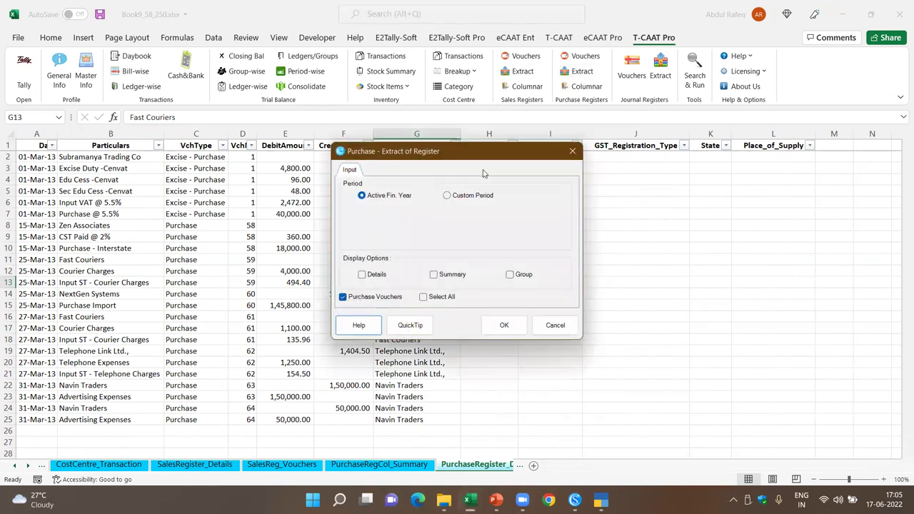
pyautogui.click(453, 279)
pyautogui.click(506, 326)
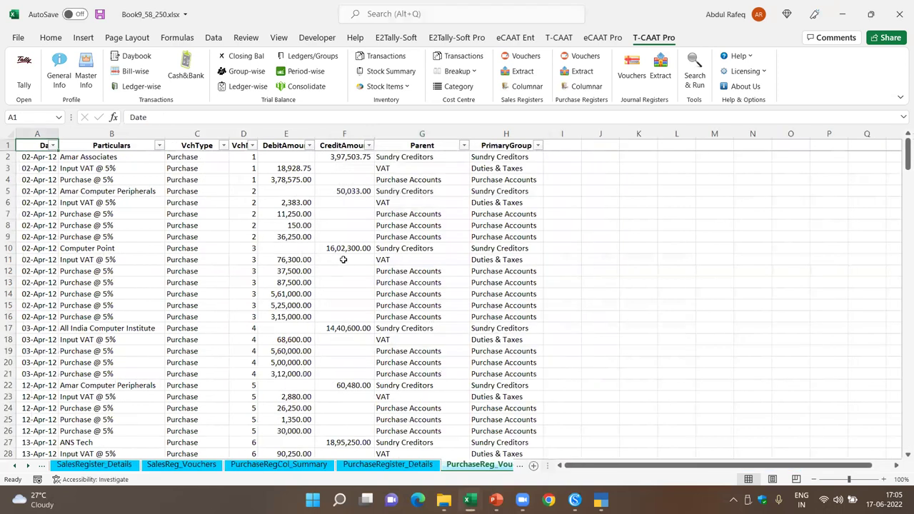
pyautogui.click(439, 249)
pyautogui.scroll(-18, 440, 249)
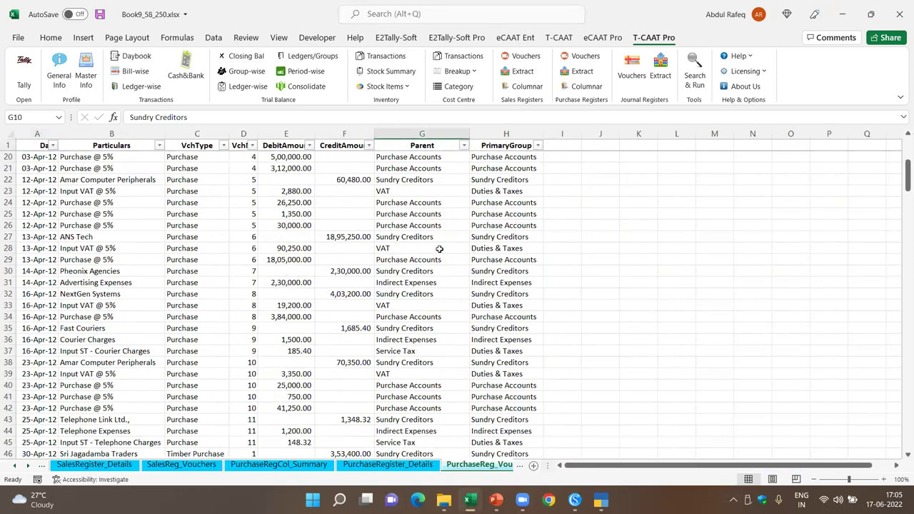
pyautogui.scroll(18, 453, 300)
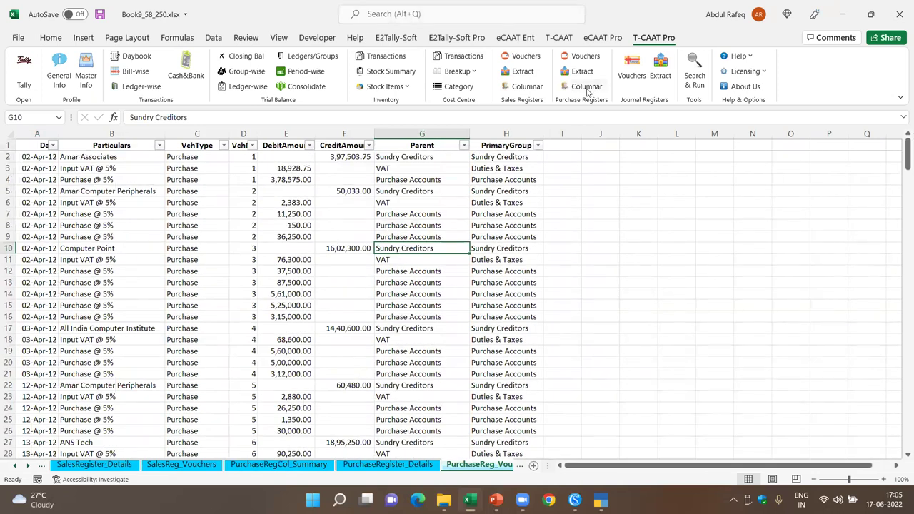
# - Extract detailed journal vouchers for the active financial year with narrations but without party ledger names, and review the resulting sheet
pyautogui.click(633, 71)
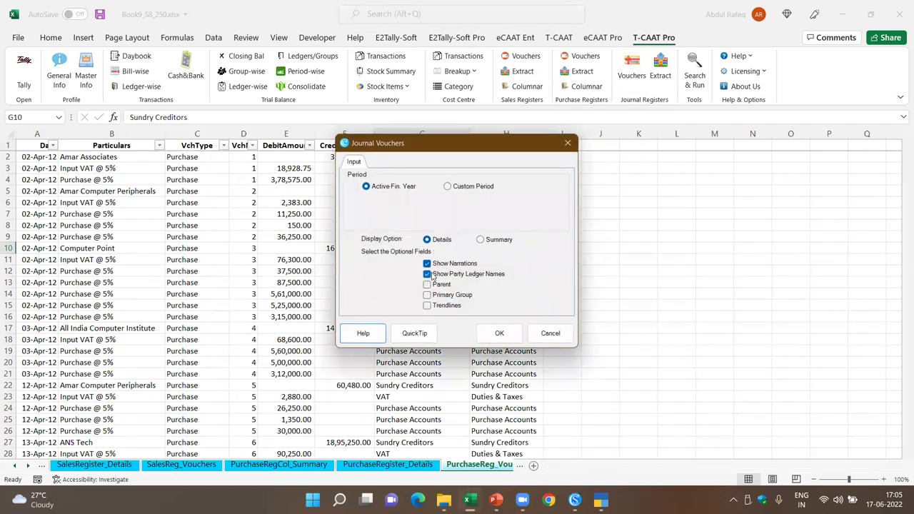
pyautogui.click(431, 276)
pyautogui.click(500, 334)
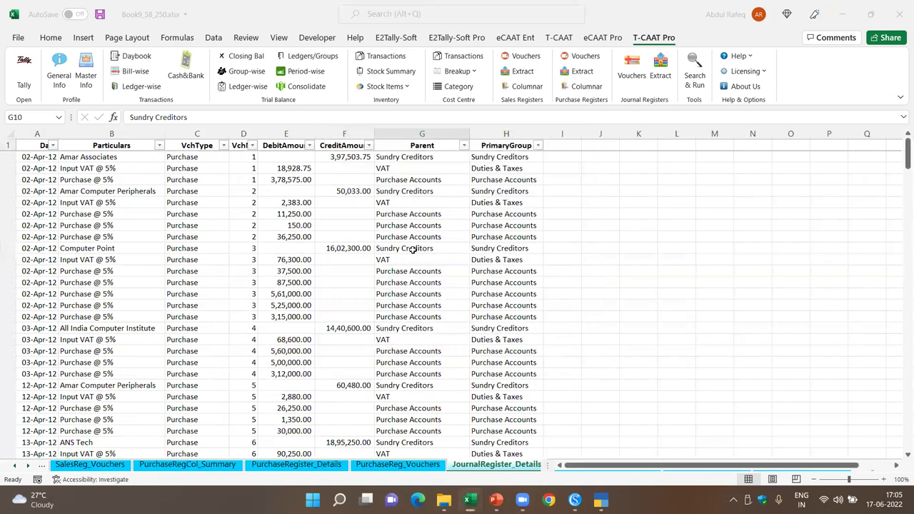
pyautogui.scroll(-20, 167, 222)
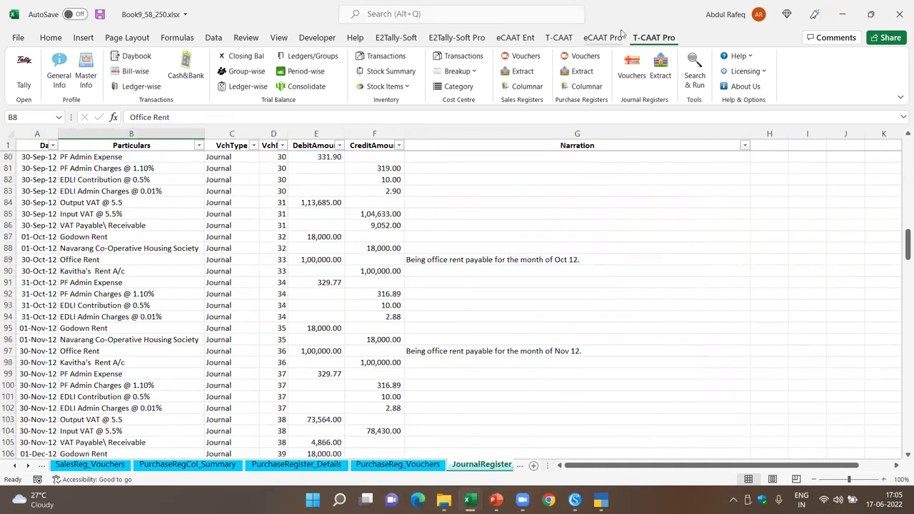
# - Extract the journal register for the active financial year with the Summary option and journal vouchers, and review the voucher sheet's parent and primary groups
pyautogui.click(663, 74)
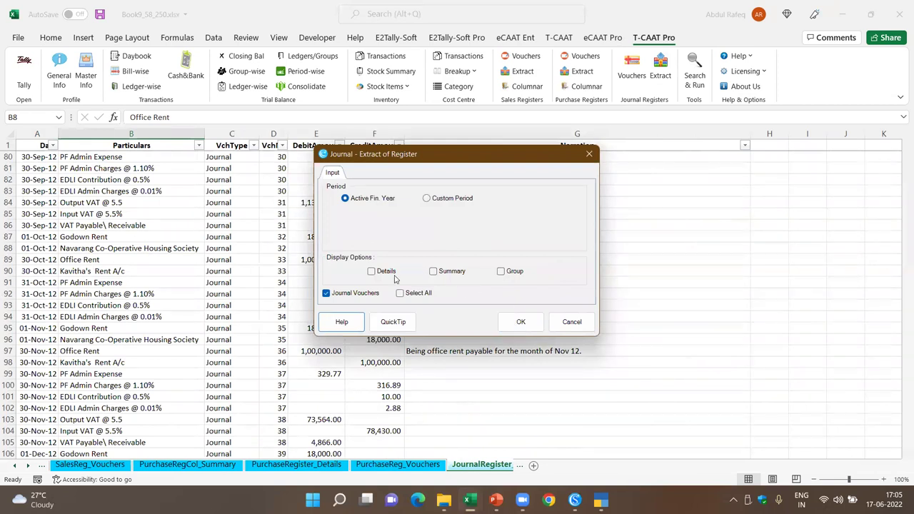
pyautogui.click(521, 323)
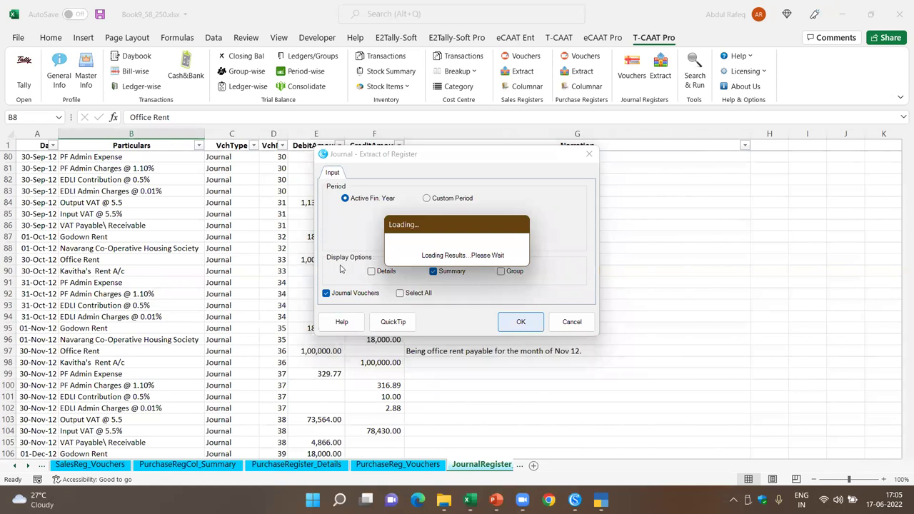
pyautogui.click(150, 170)
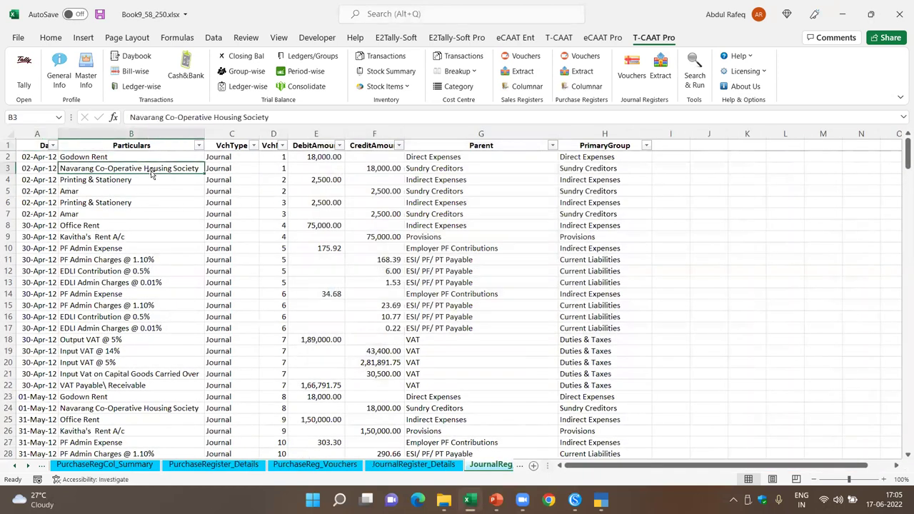
pyautogui.scroll(-8, 246, 186)
pyautogui.scroll(-20, 251, 190)
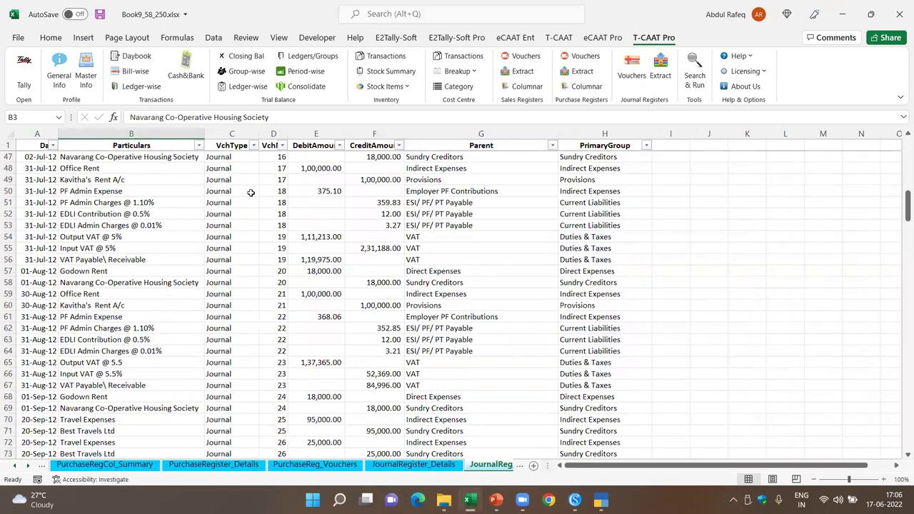
pyautogui.scroll(-15, 252, 224)
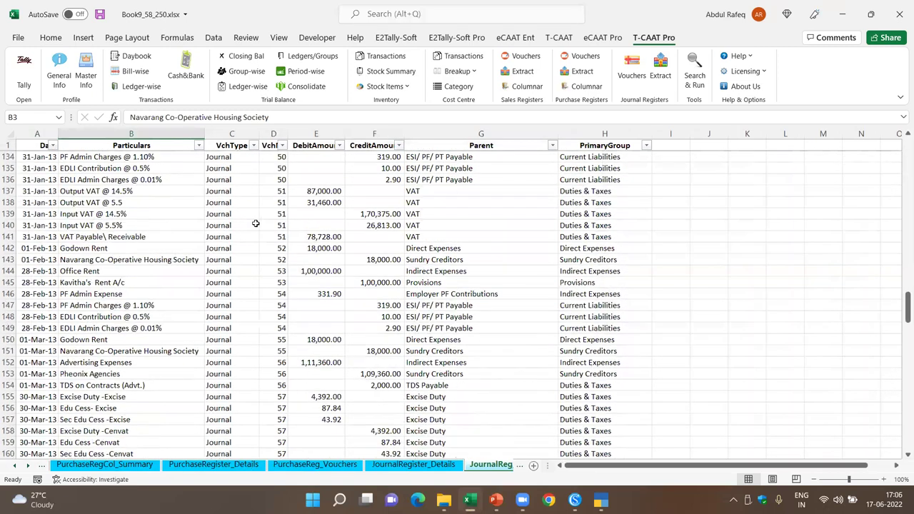
pyautogui.scroll(20, 255, 222)
pyautogui.scroll(10, 255, 221)
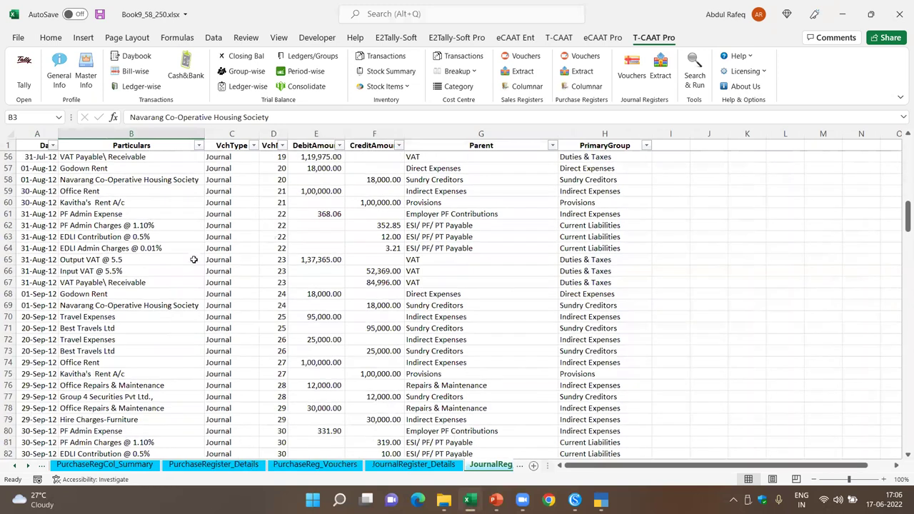
pyautogui.click(575, 244)
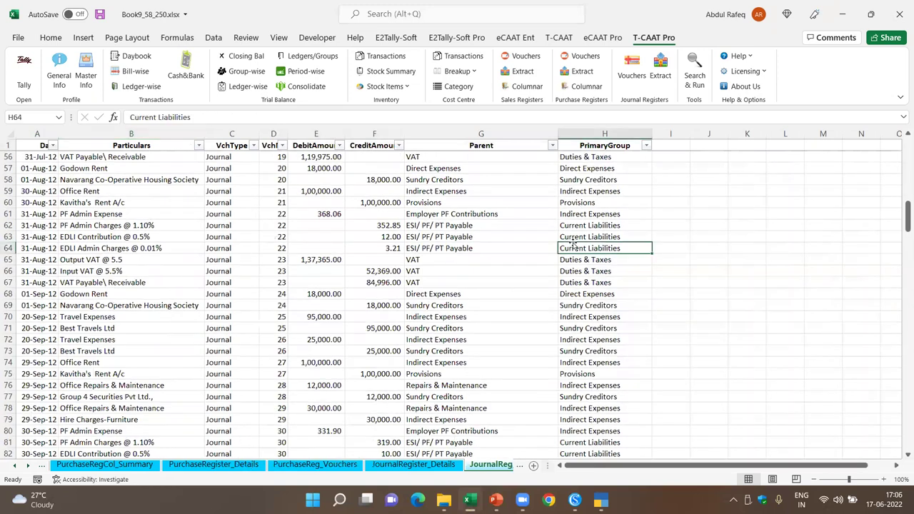
# - Search the add-in's functions for "cost", run CostCentre-Transactions to view its options, and dismiss it without extracting anything
pyautogui.click(694, 73)
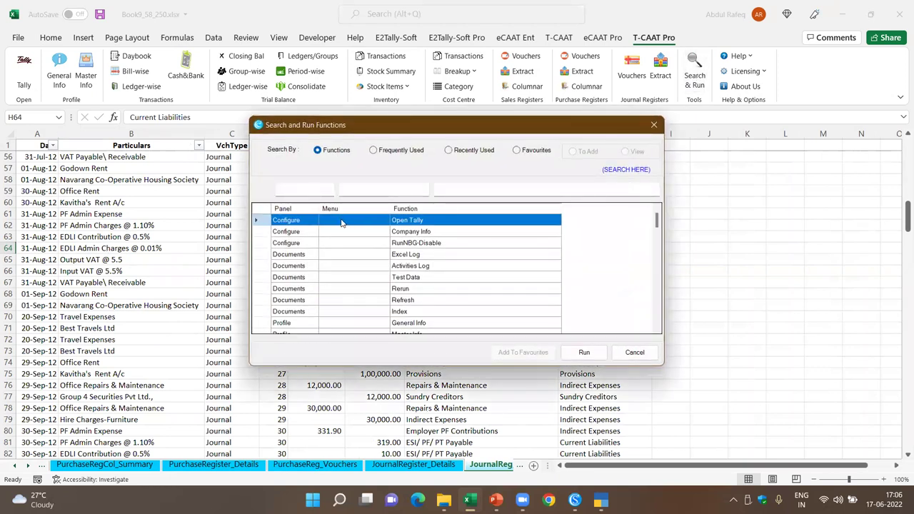
pyautogui.click(379, 187)
pyautogui.click(467, 186)
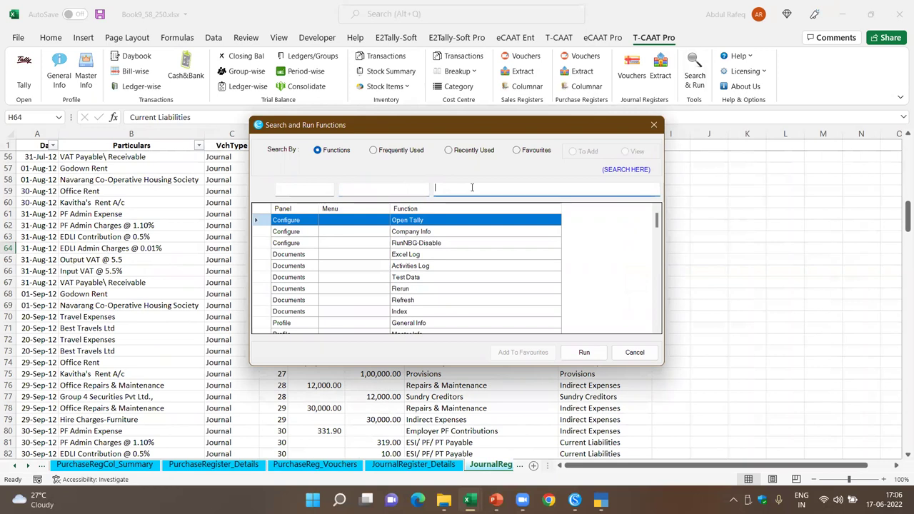
pyautogui.write('cost')
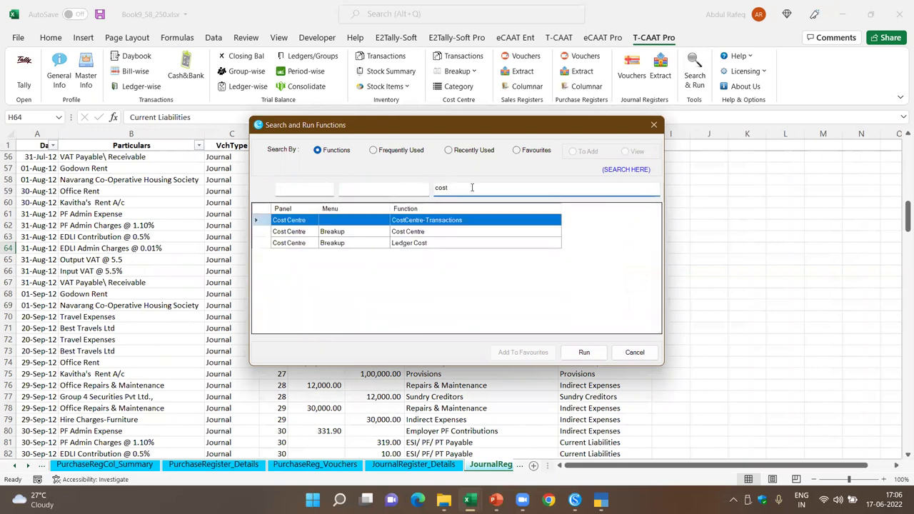
pyautogui.click(422, 223)
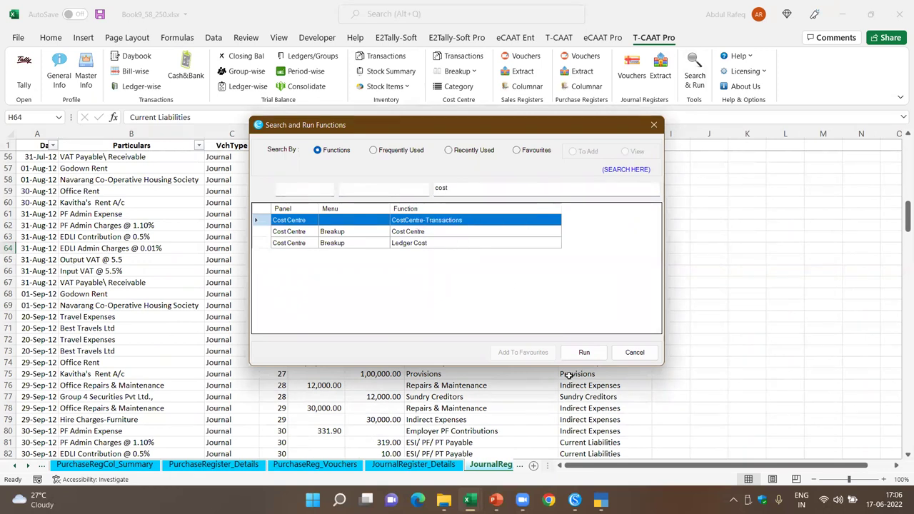
pyautogui.click(585, 353)
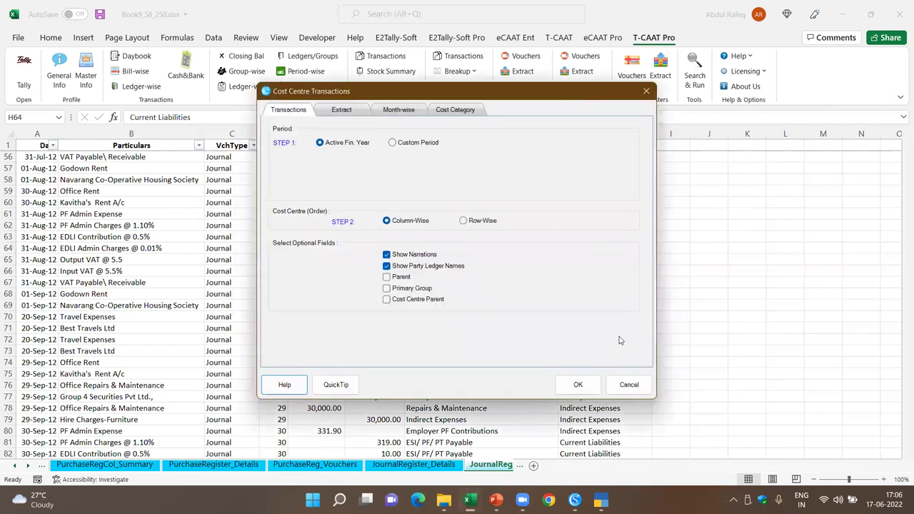
pyautogui.click(628, 384)
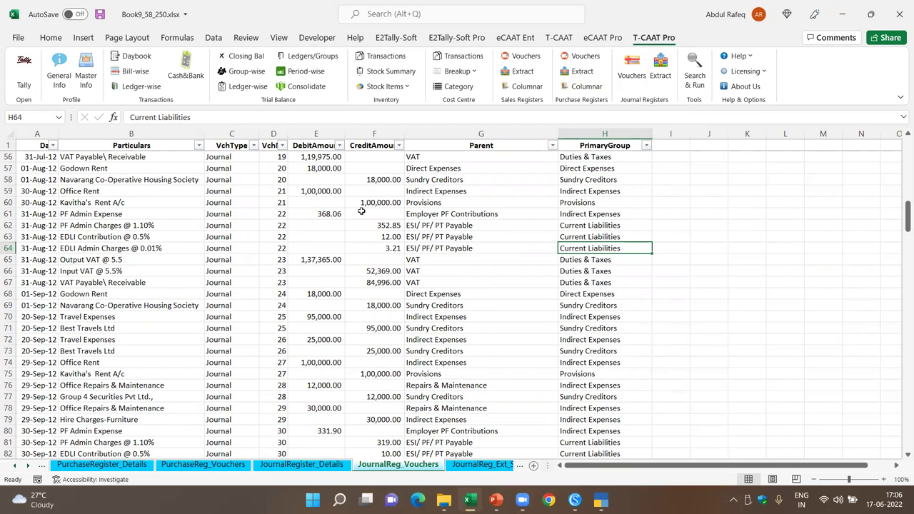
# - Switch to Chrome and open the T-CAAT Pro (SU/MU) product page on wincaat.com
pyautogui.click(549, 501)
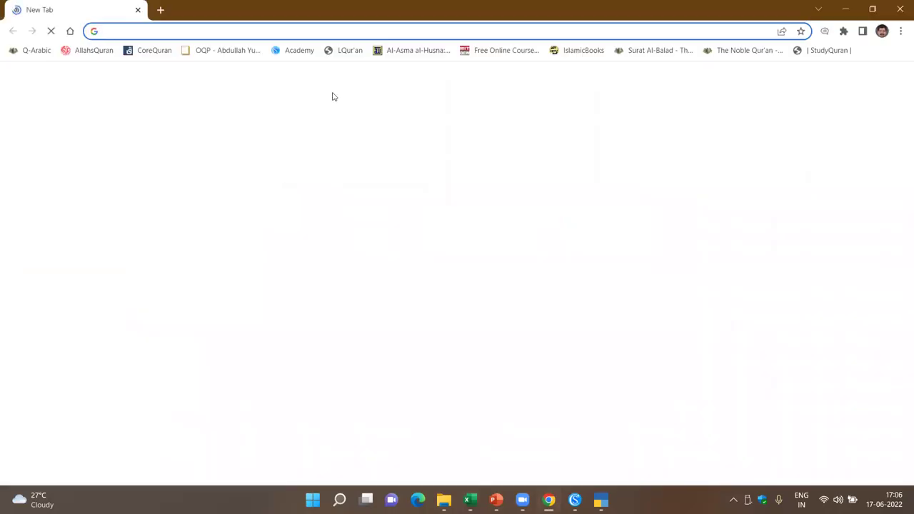
pyautogui.write('win')
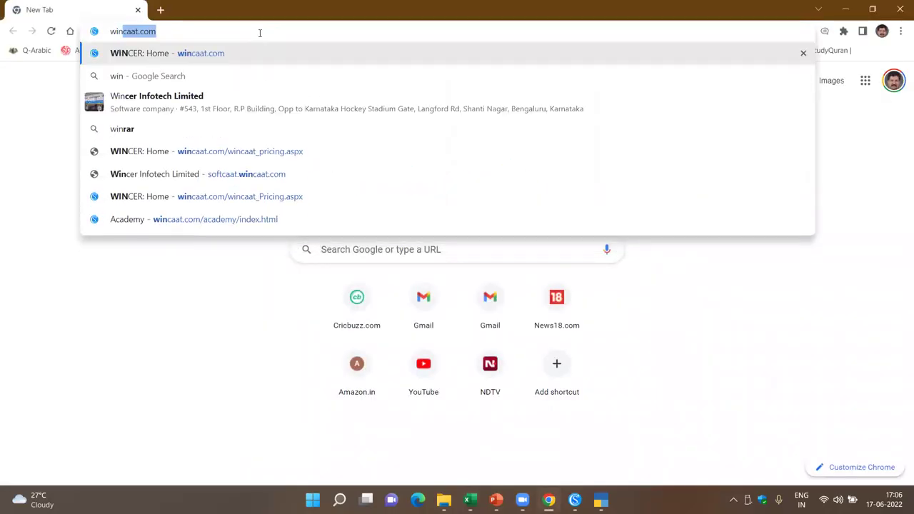
pyautogui.press('Return')
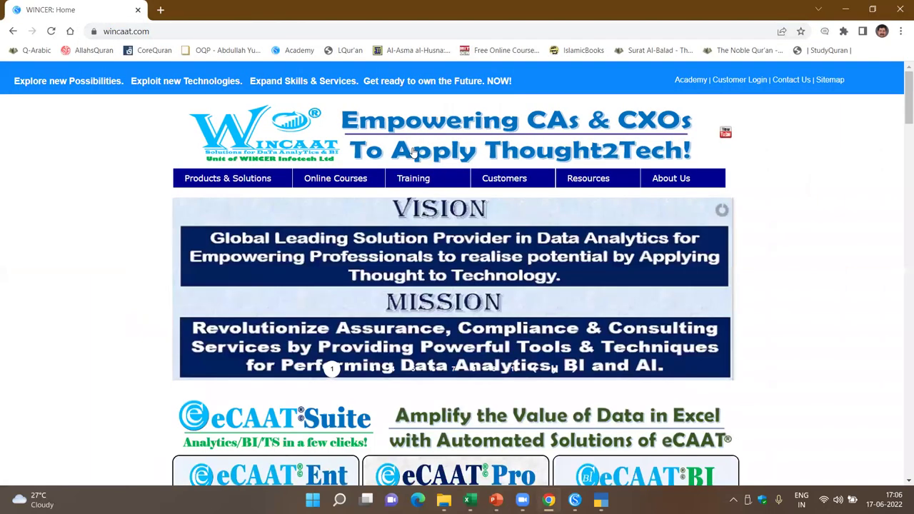
pyautogui.moveTo(241, 180)
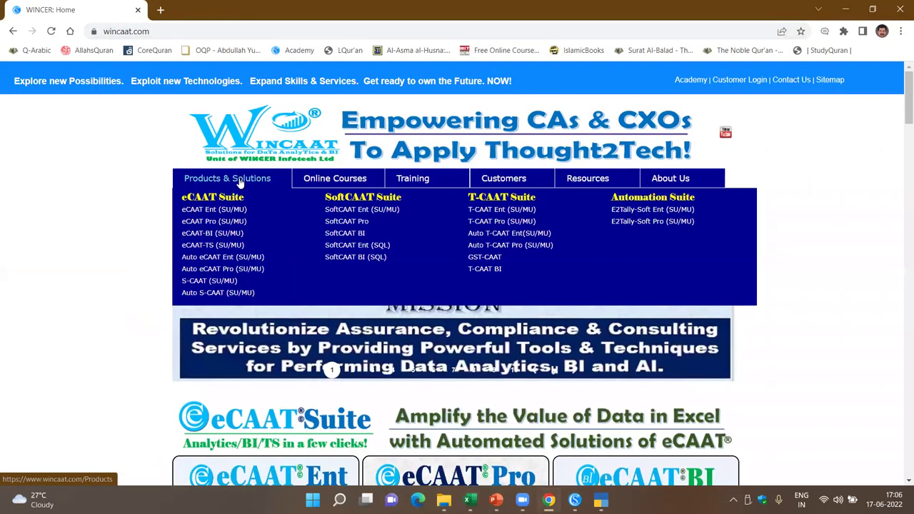
pyautogui.click(512, 223)
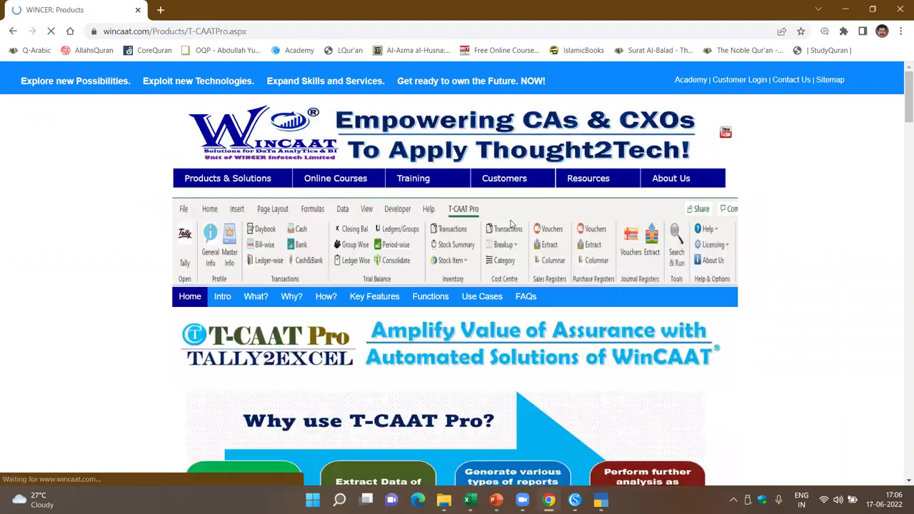
# - Examine the T-CAAT Pro product page, including its salient features, Ent and Pro comparison tables, key features presentation and videos
pyautogui.scroll(-4, 559, 299)
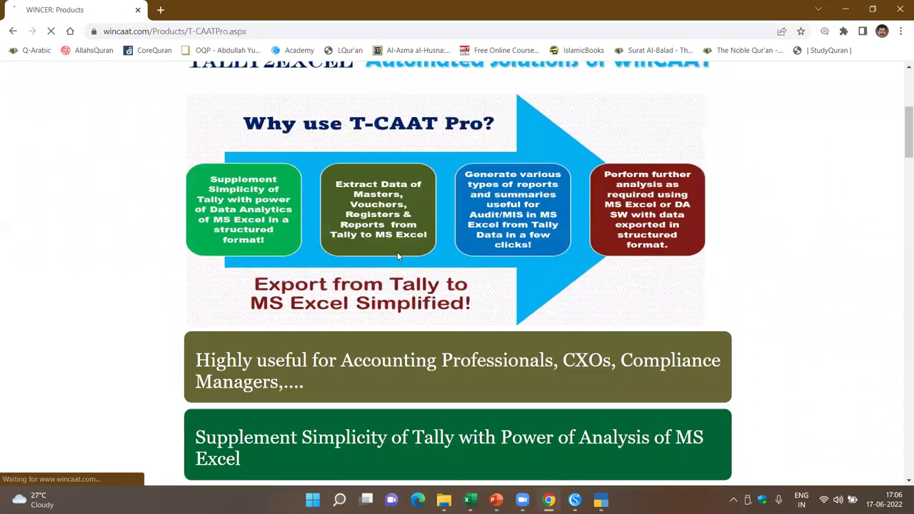
pyautogui.scroll(-12, 499, 246)
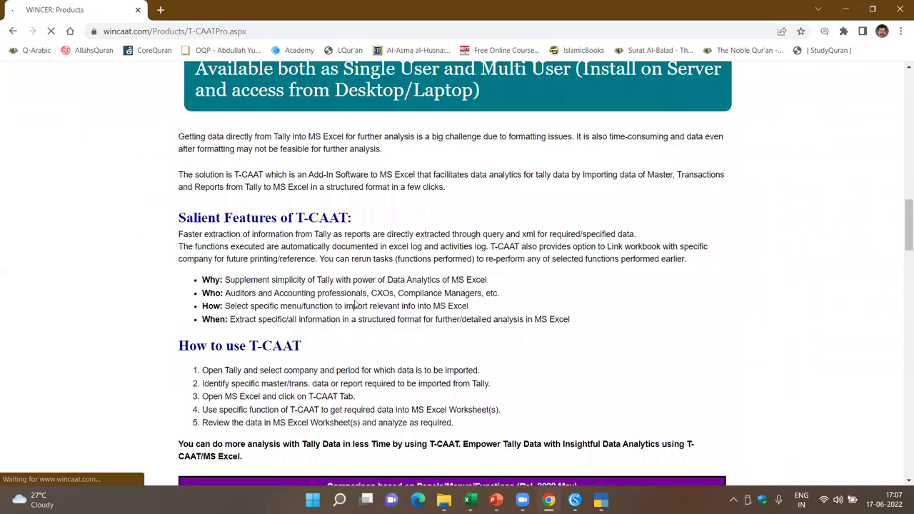
pyautogui.scroll(-6, 484, 350)
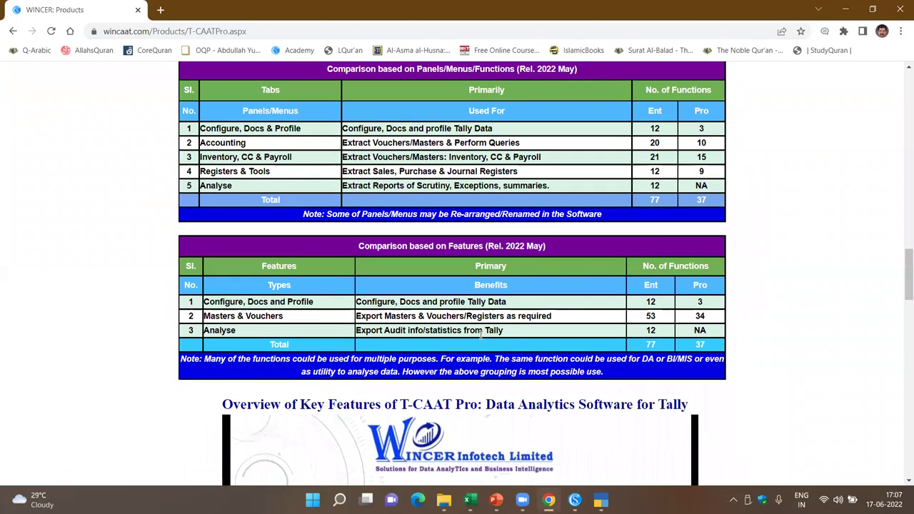
pyautogui.scroll(-4, 438, 286)
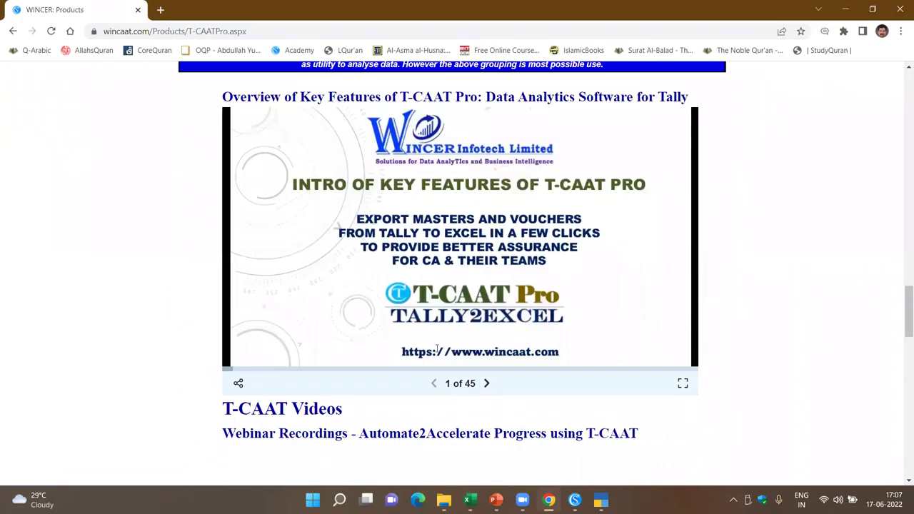
pyautogui.scroll(-1, 544, 351)
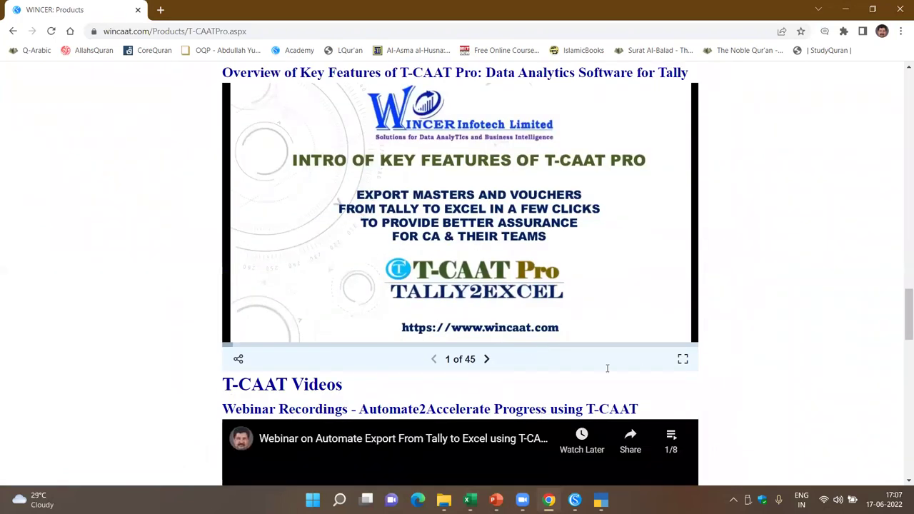
pyautogui.scroll(-20, 286, 385)
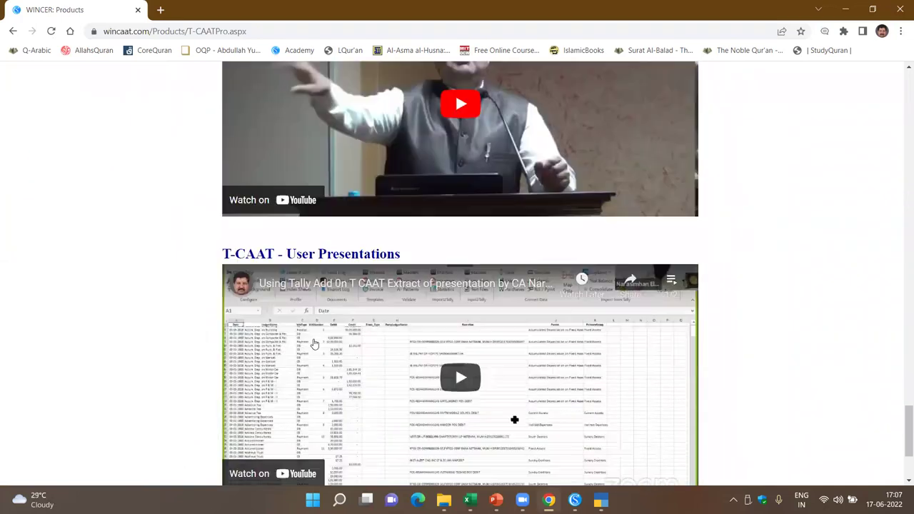
pyautogui.scroll(20, 316, 343)
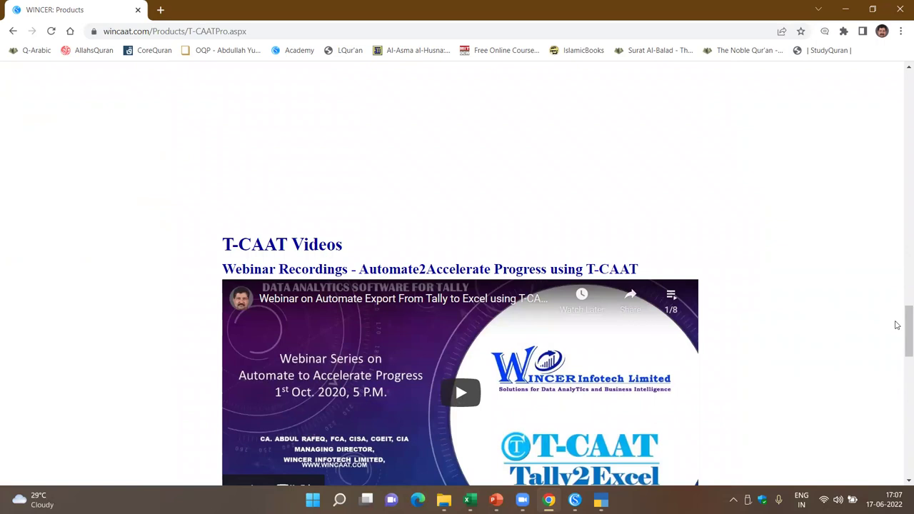
pyautogui.scroll(15, 902, 315)
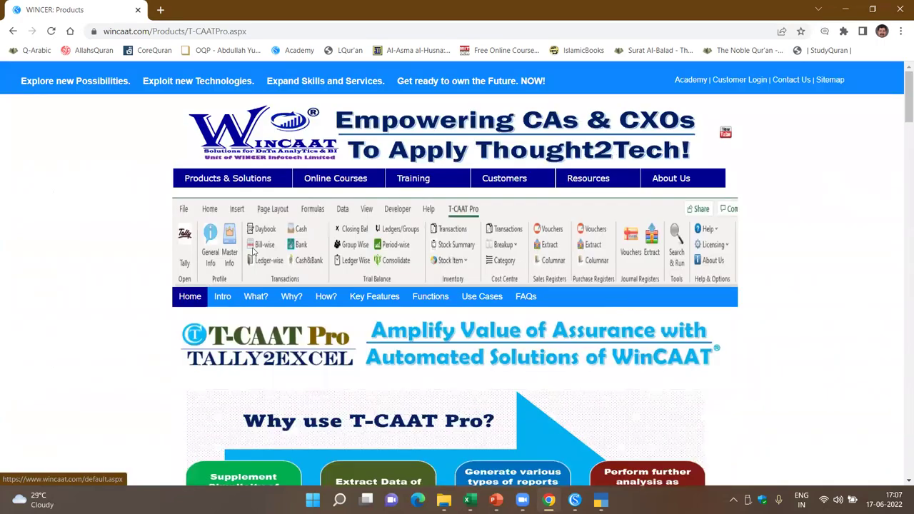
# - View the T-CAAT Pro Intro page and open its Functions page to read the function list with brief descriptions
pyautogui.click(221, 299)
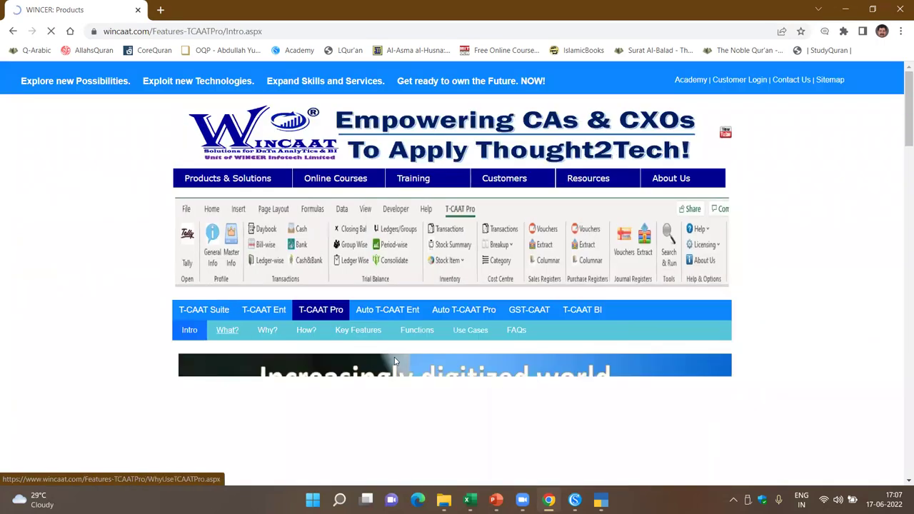
pyautogui.scroll(-3, 394, 361)
pyautogui.scroll(3, 432, 255)
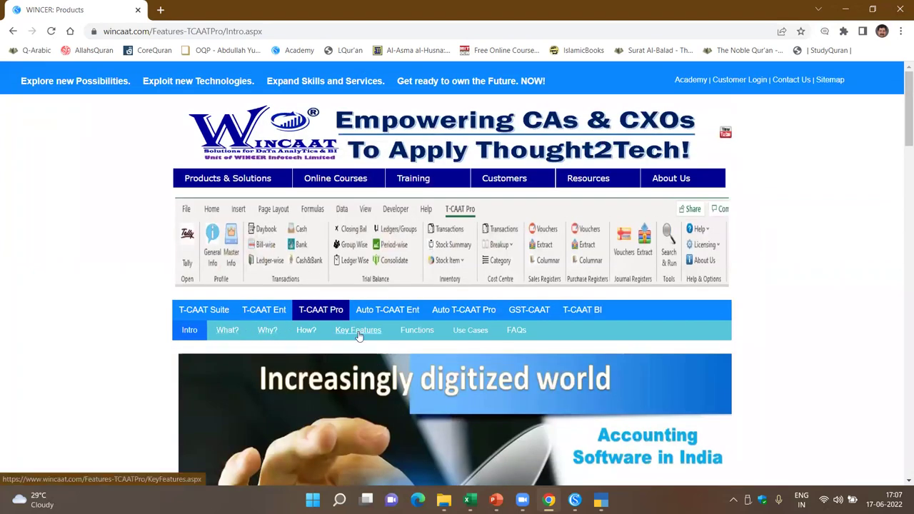
pyautogui.click(432, 334)
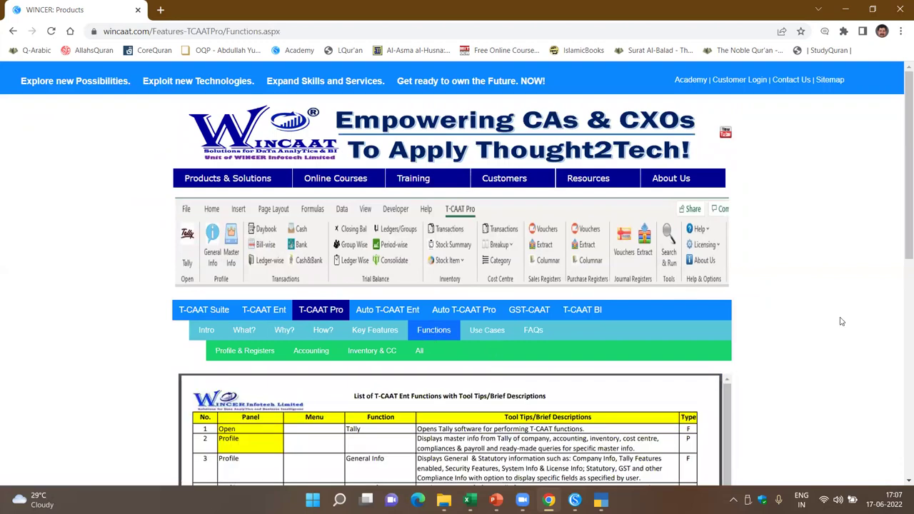
pyautogui.scroll(-4, 842, 321)
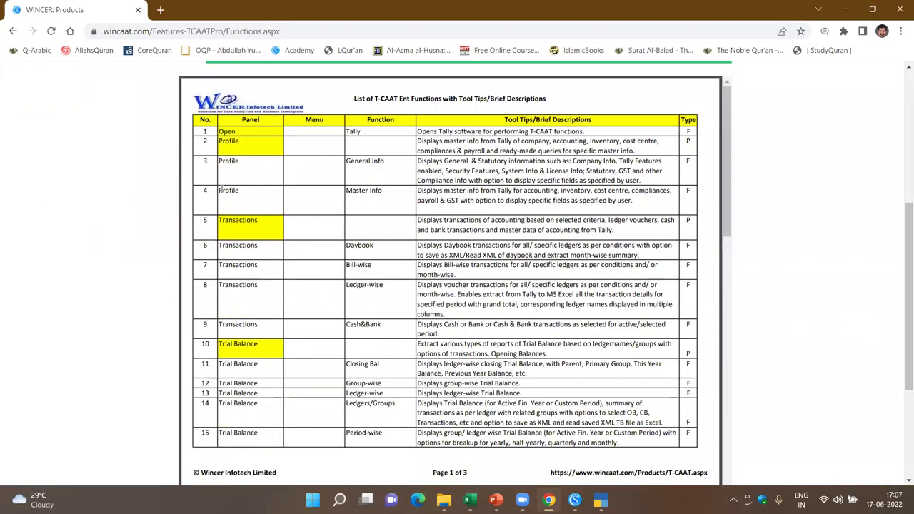
pyautogui.scroll(-6, 350, 213)
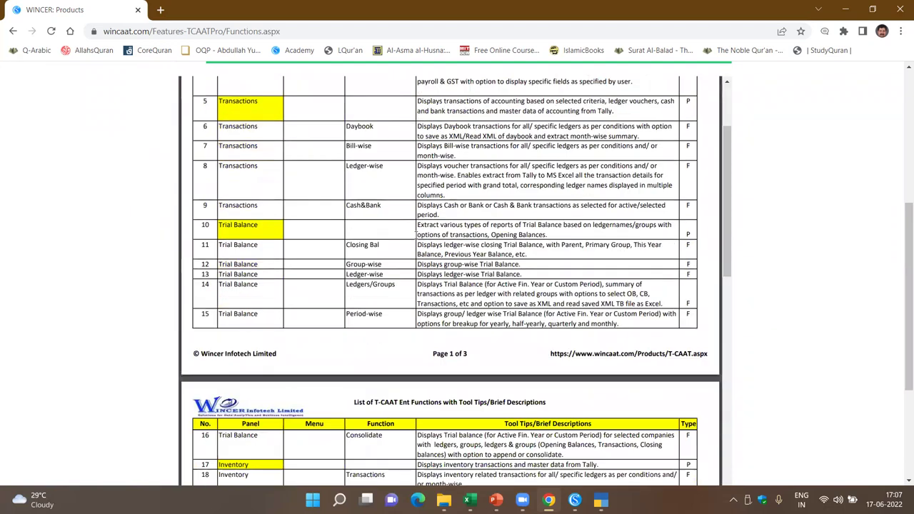
pyautogui.scroll(-2, 416, 232)
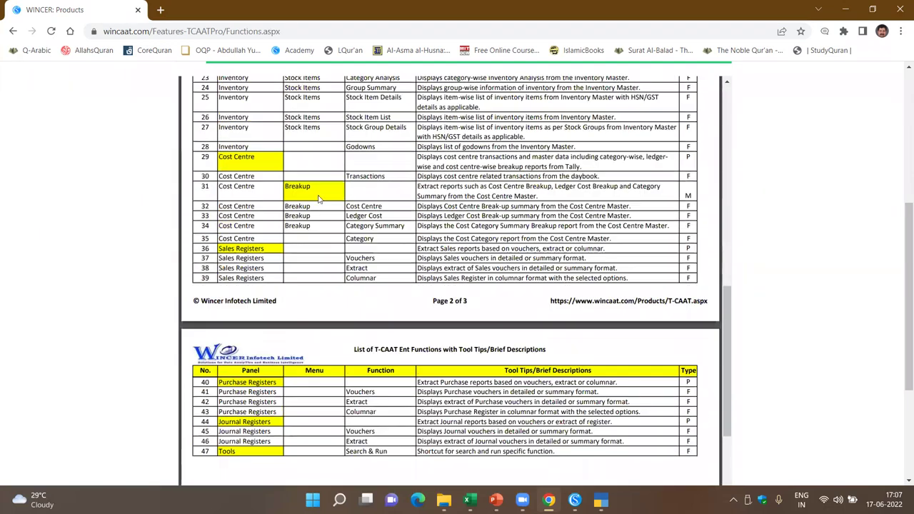
# - Read the end of the full T-CAAT function list, then view the Inventory & CC function list
pyautogui.scroll(-3, 440, 216)
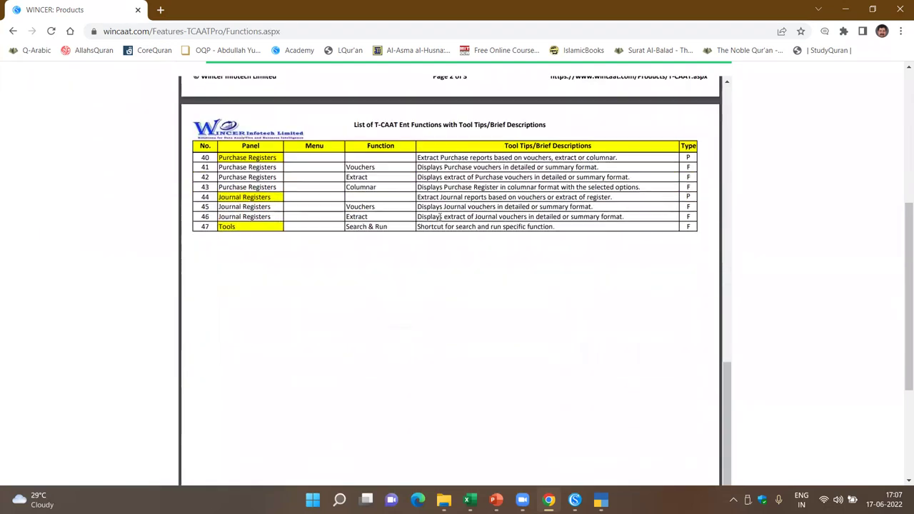
pyautogui.scroll(11, 441, 218)
pyautogui.scroll(4, 441, 218)
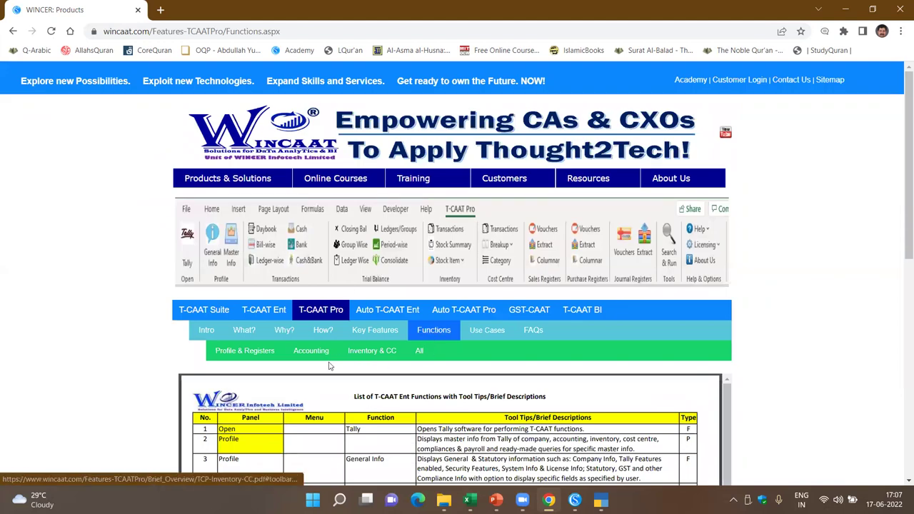
pyautogui.click(377, 355)
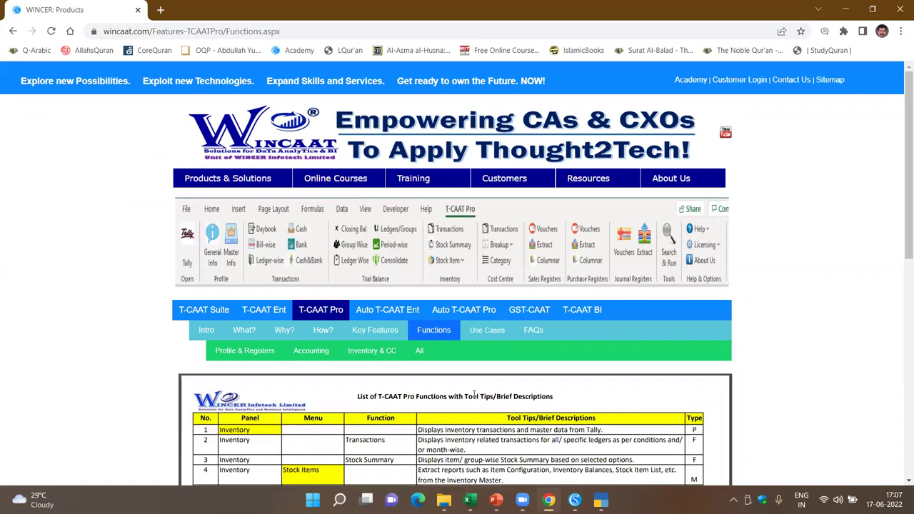
pyautogui.scroll(-4, 474, 394)
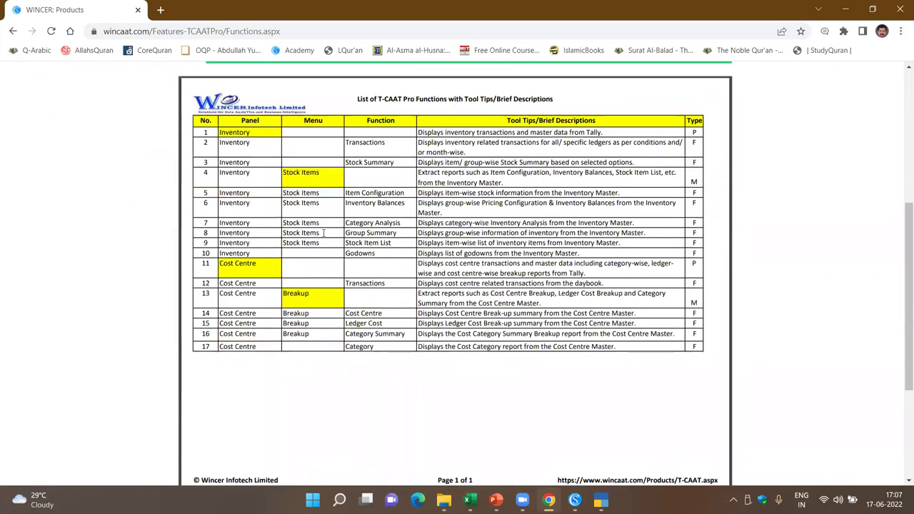
pyautogui.scroll(3, 420, 265)
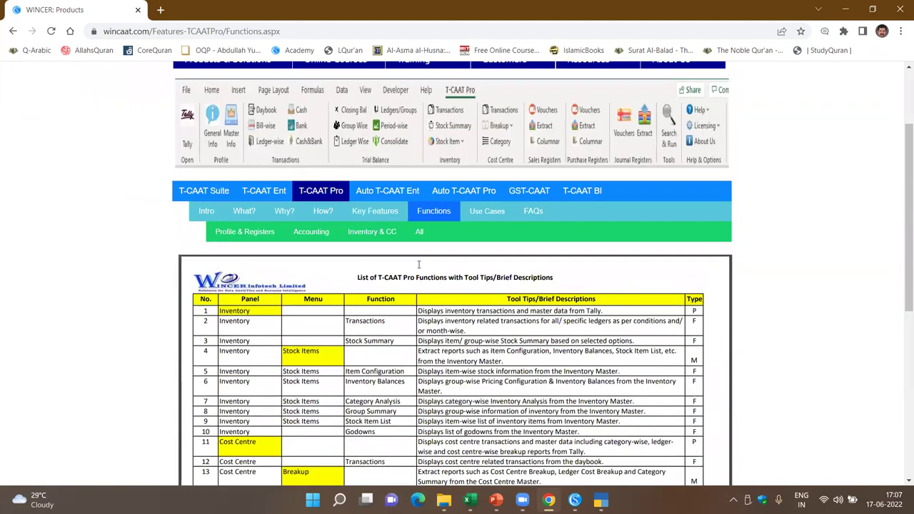
# - View the Accounting function list and read its daybook and trial balance function descriptions
pyautogui.click(297, 234)
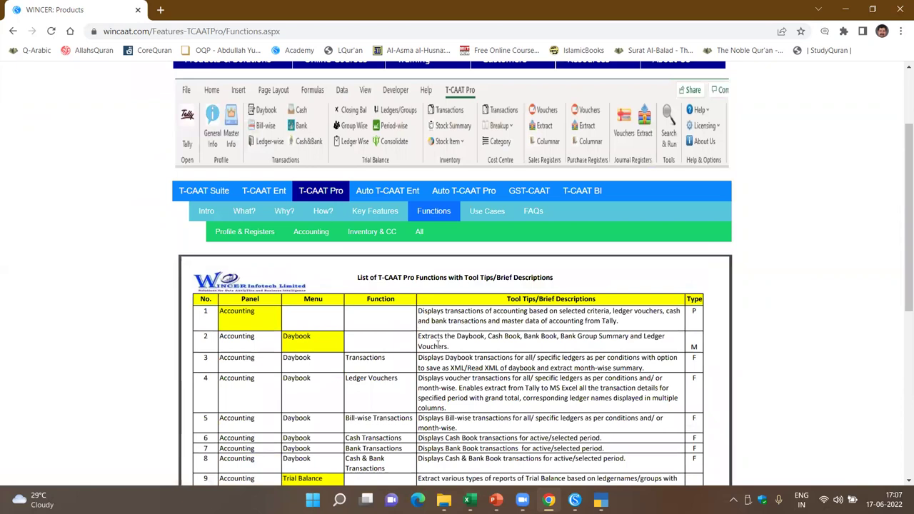
pyautogui.scroll(-2, 393, 247)
pyautogui.scroll(-4, 449, 250)
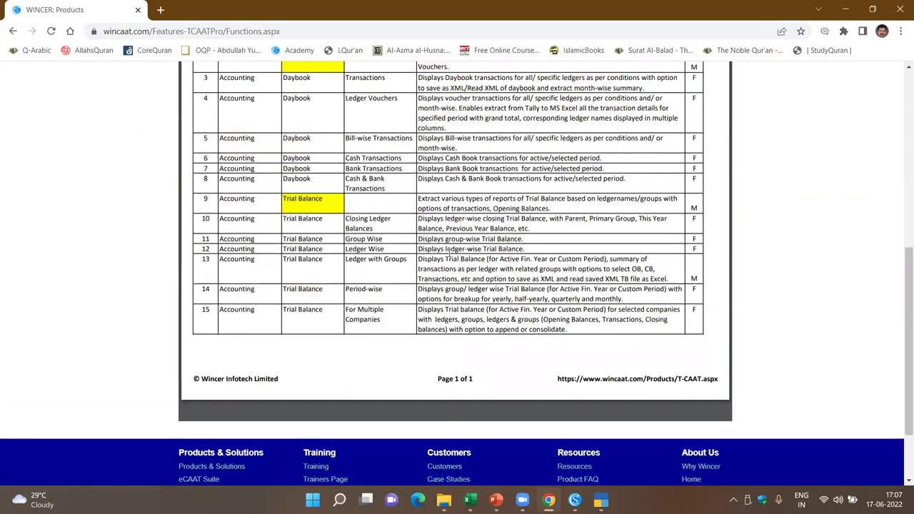
pyautogui.scroll(8, 420, 299)
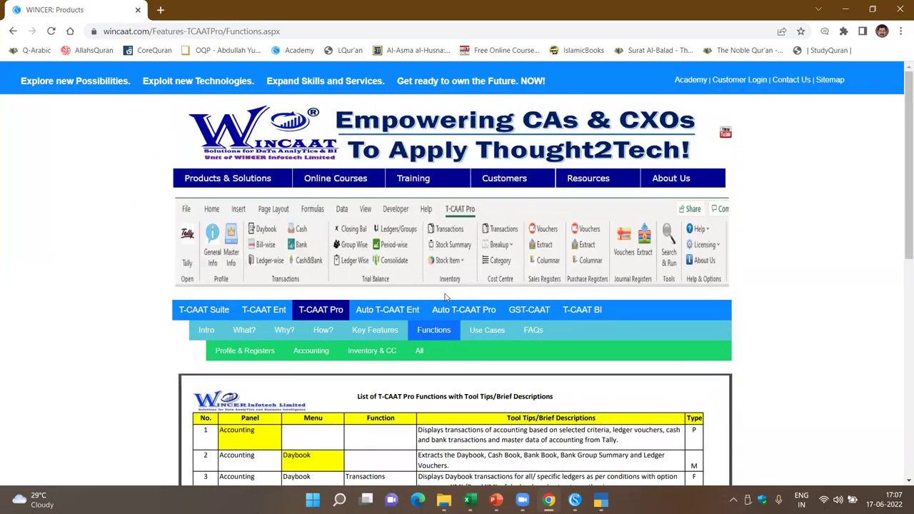
# - Open the T-CAAT Pro Use Cases page and look through the use case slides
pyautogui.click(490, 330)
pyautogui.scroll(-7, 424, 355)
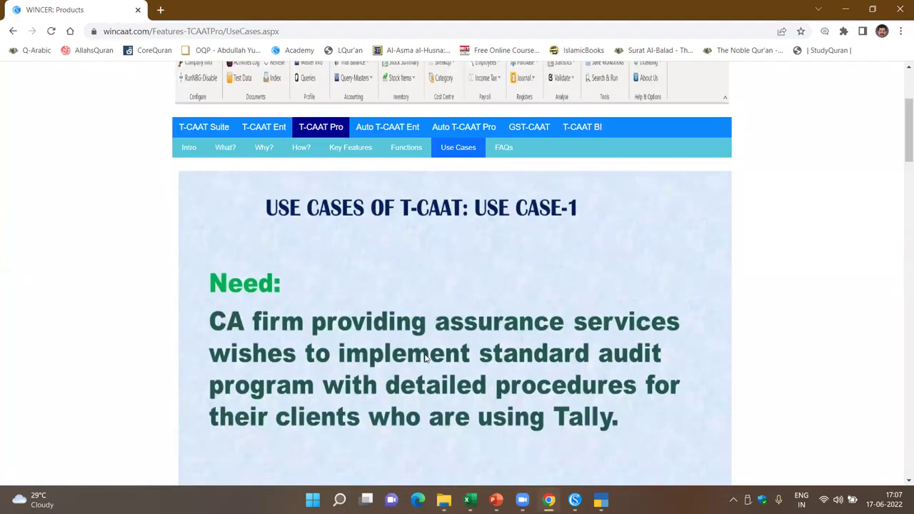
pyautogui.scroll(-5, 426, 364)
pyautogui.scroll(15, 426, 364)
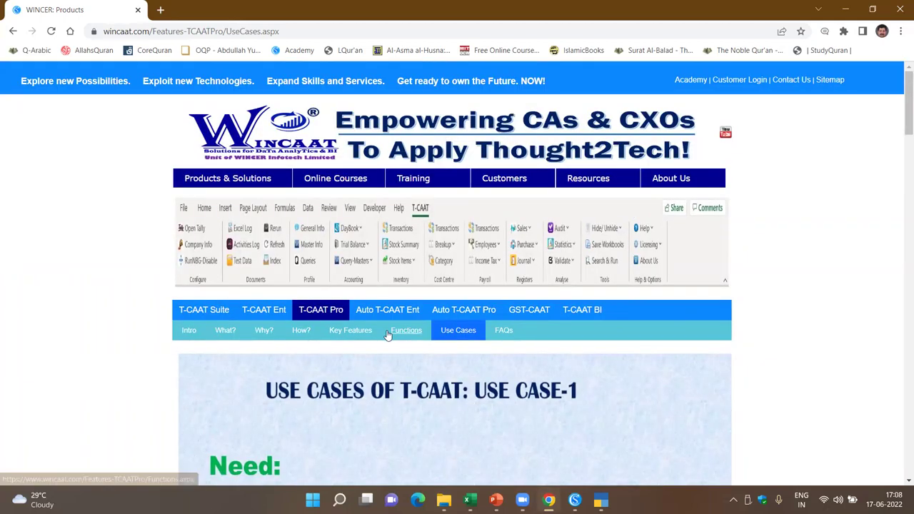
# - Open the T-CAAT Ent product page and review its "Why use T-CAAT Ent?" overview
pyautogui.click(262, 311)
pyautogui.scroll(-1, 326, 330)
pyautogui.scroll(-1, 326, 330)
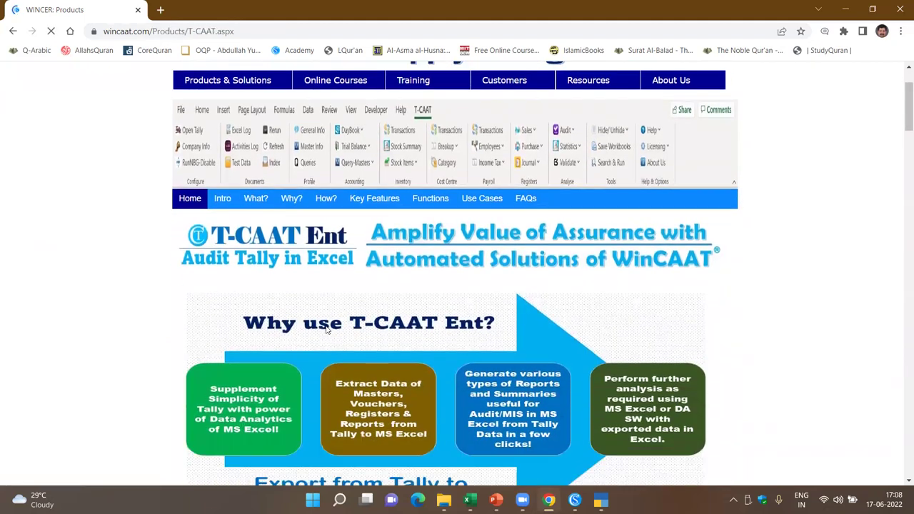
pyautogui.scroll(-1, 354, 323)
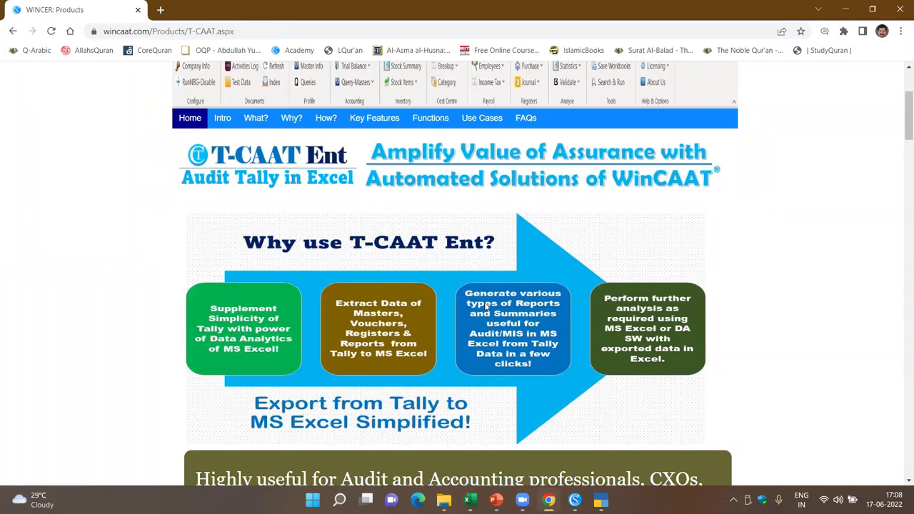
pyautogui.scroll(-1, 487, 306)
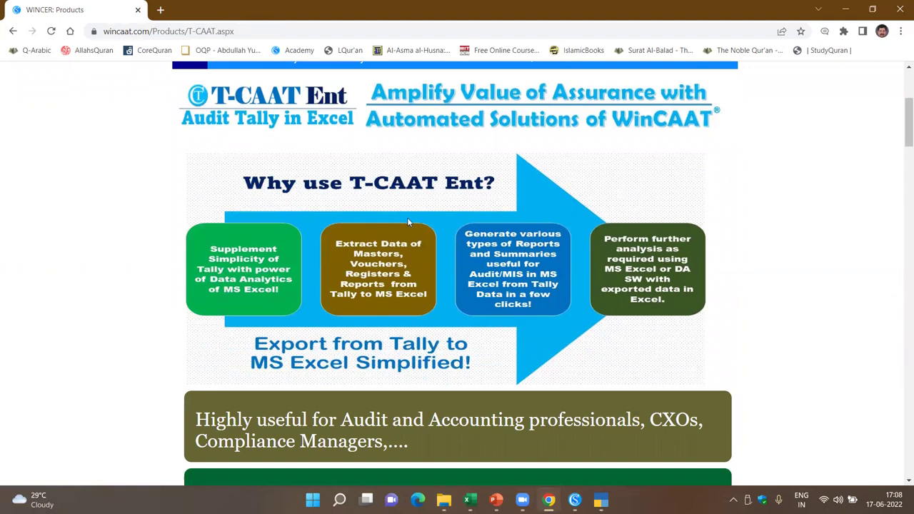
pyautogui.scroll(3, 409, 224)
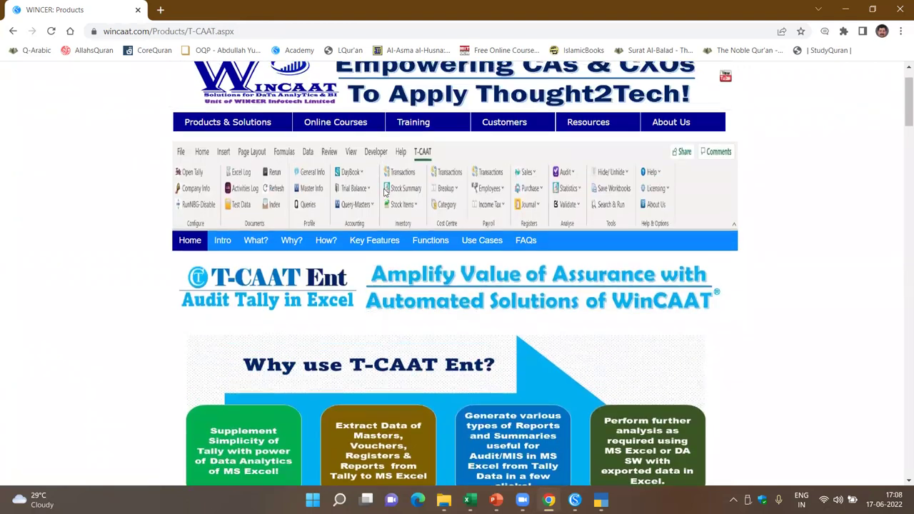
pyautogui.scroll(1, 409, 223)
# - Return to the T-CAAT Pro (SU/MU) product page and review its overview, salient features, comparison table, presentation and webinar videos
pyautogui.moveTo(240, 183)
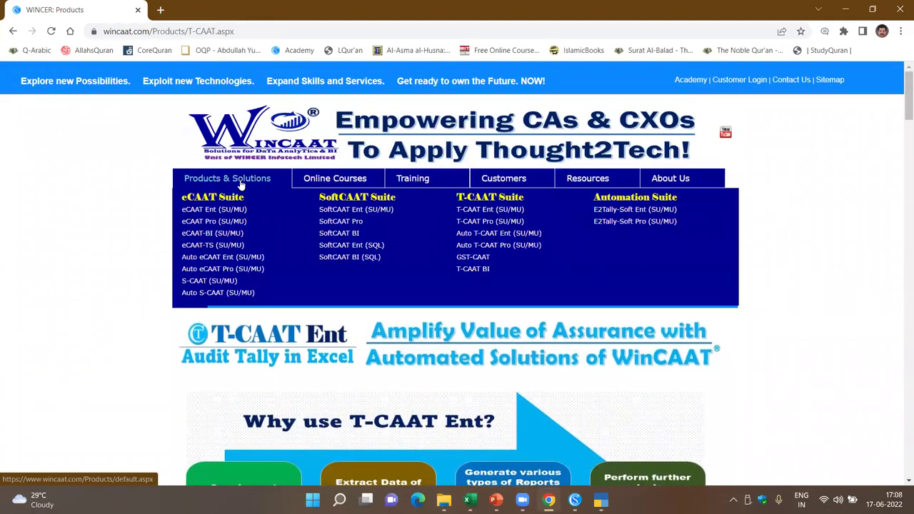
pyautogui.click(498, 226)
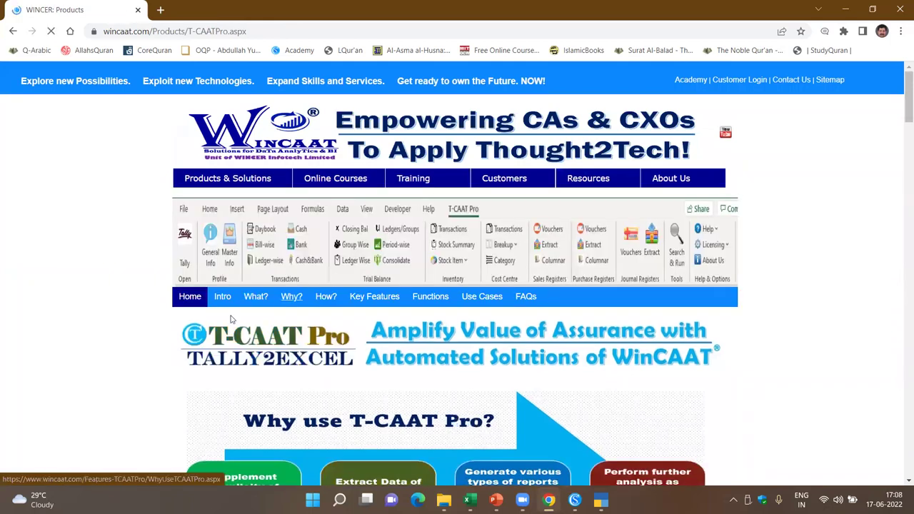
pyautogui.scroll(-2, 274, 349)
pyautogui.scroll(-2, 274, 348)
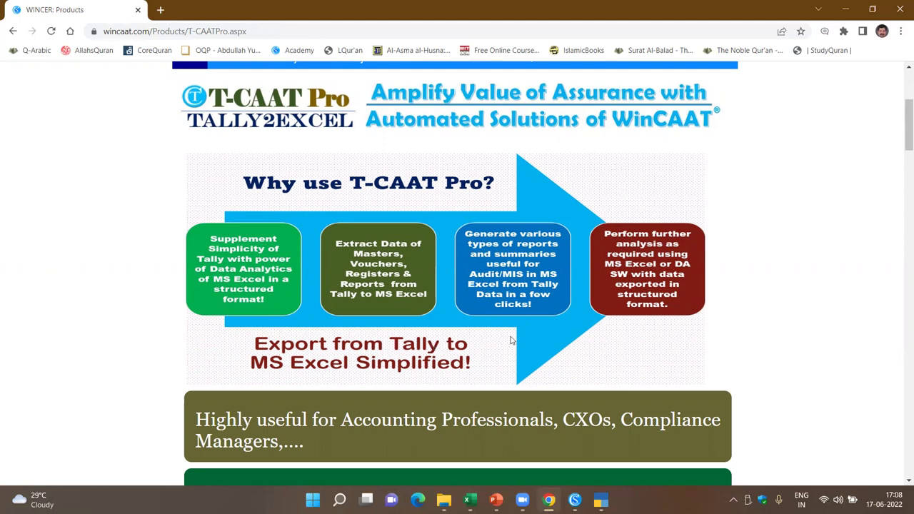
pyautogui.scroll(-3, 511, 340)
pyautogui.scroll(-10, 507, 339)
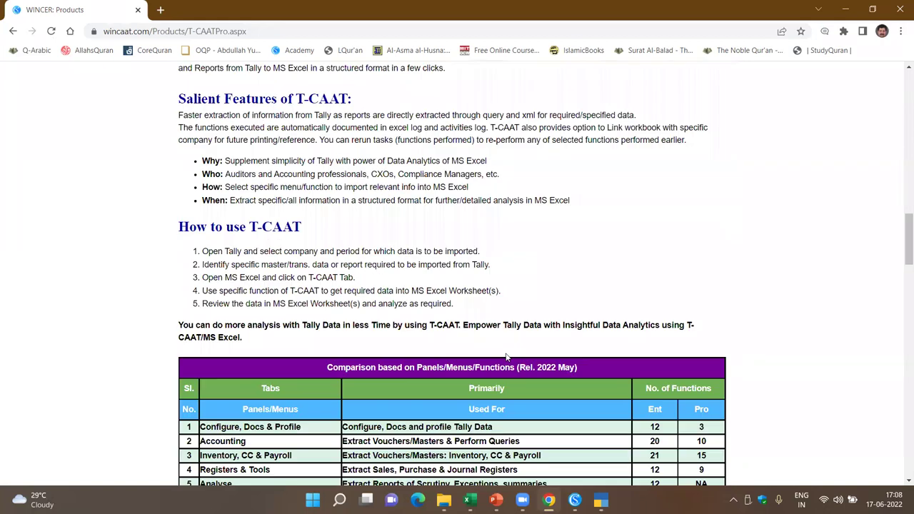
pyautogui.scroll(-5, 507, 355)
pyautogui.scroll(-3, 559, 386)
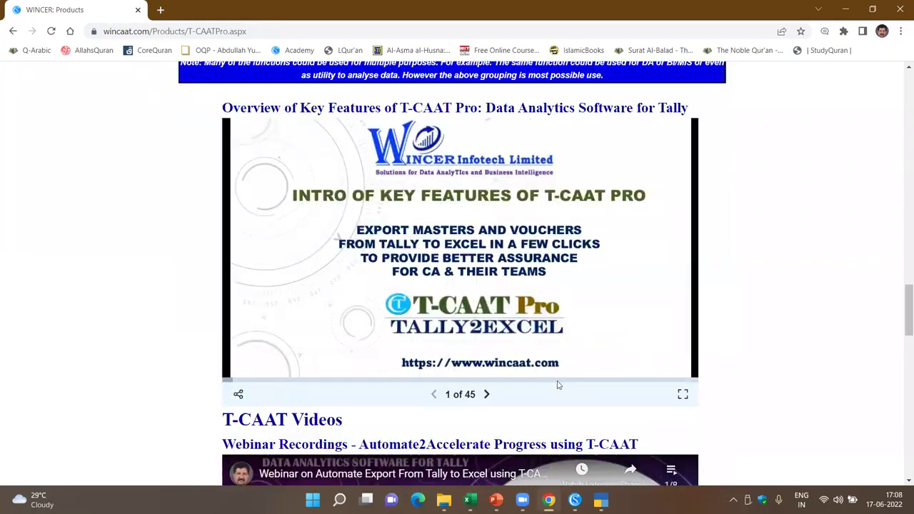
pyautogui.scroll(-2, 561, 382)
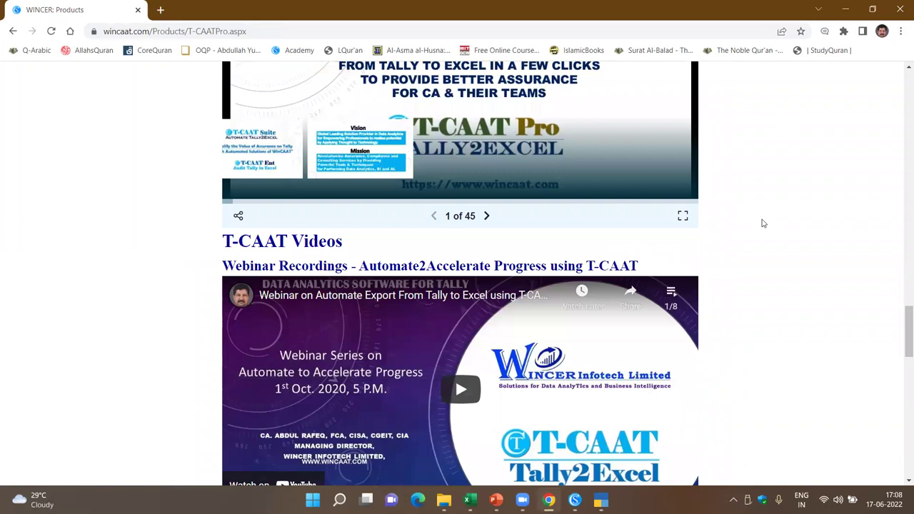
# - Open the Request Free Trial page and review the fields of the 7-day trial sign-up form
pyautogui.press('Home')
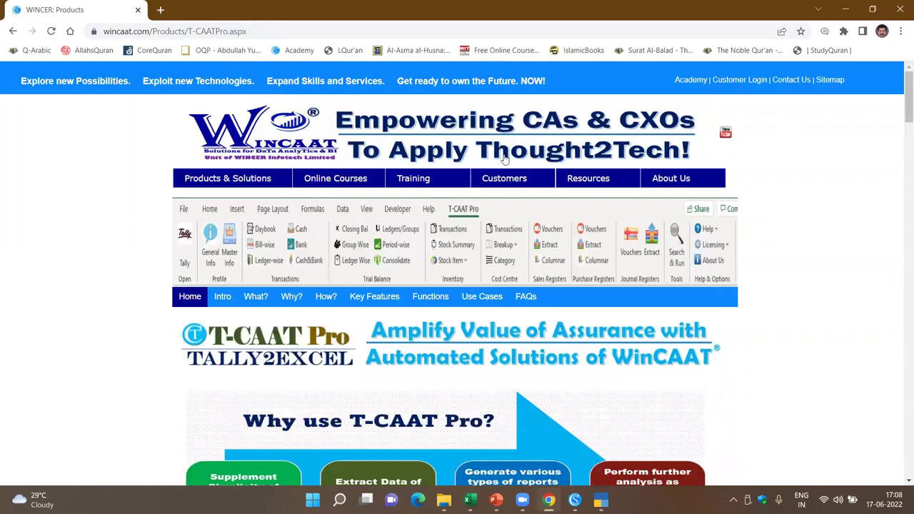
pyautogui.moveTo(493, 188)
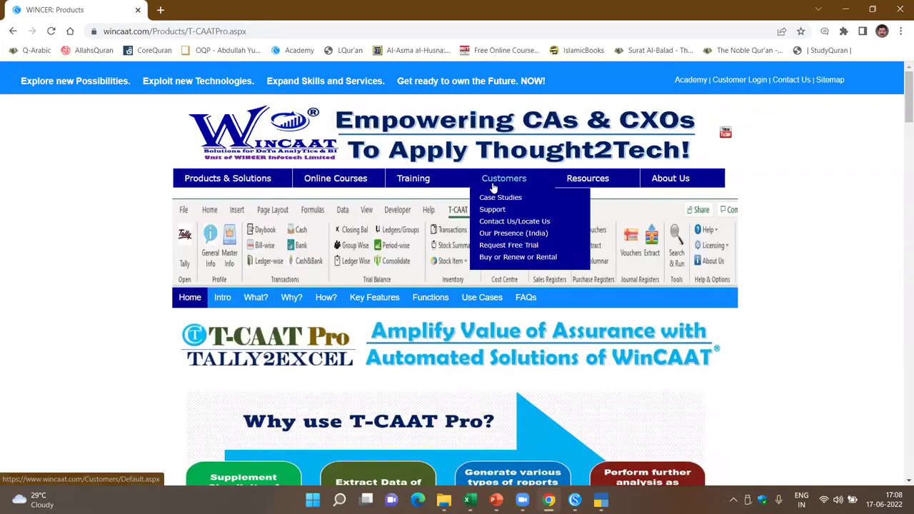
pyautogui.click(498, 246)
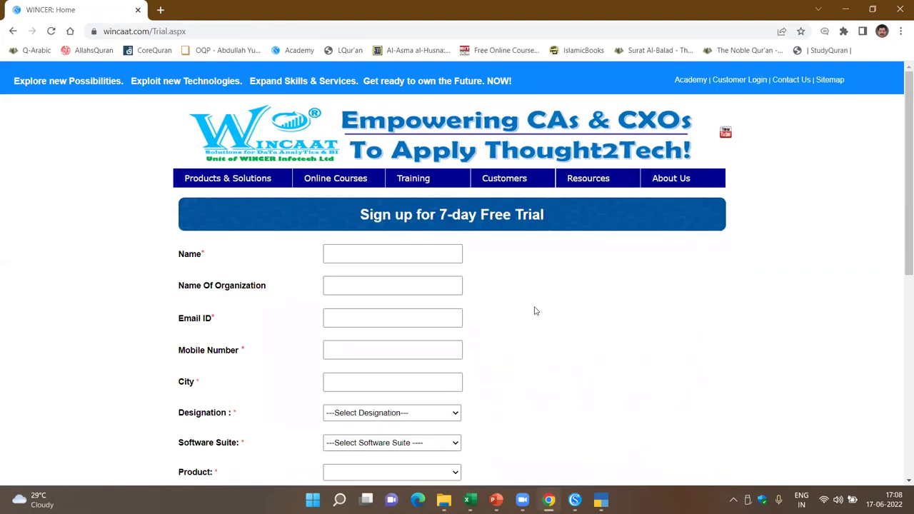
pyautogui.scroll(-5, 425, 197)
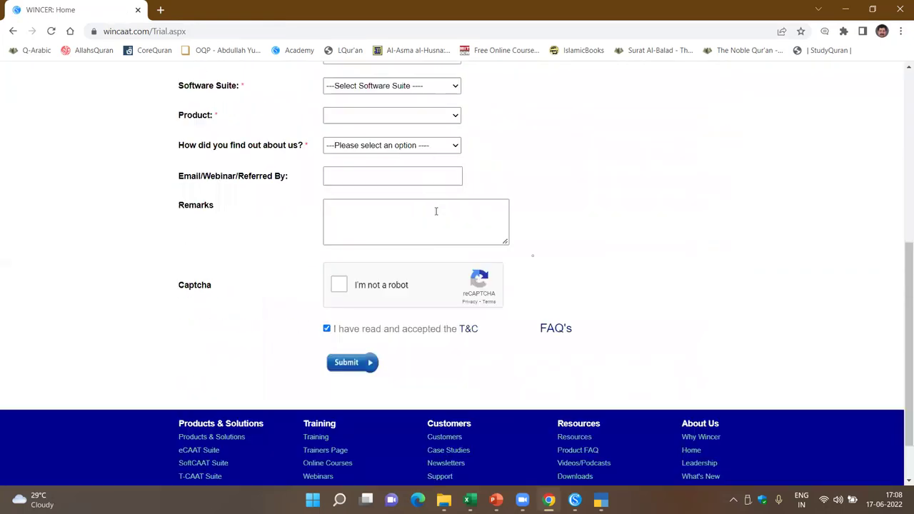
pyautogui.scroll(5, 615, 281)
# - Open the Buy or Renew or Rental page and filter the license prices to show only the T-CAAT Suite
pyautogui.moveTo(510, 183)
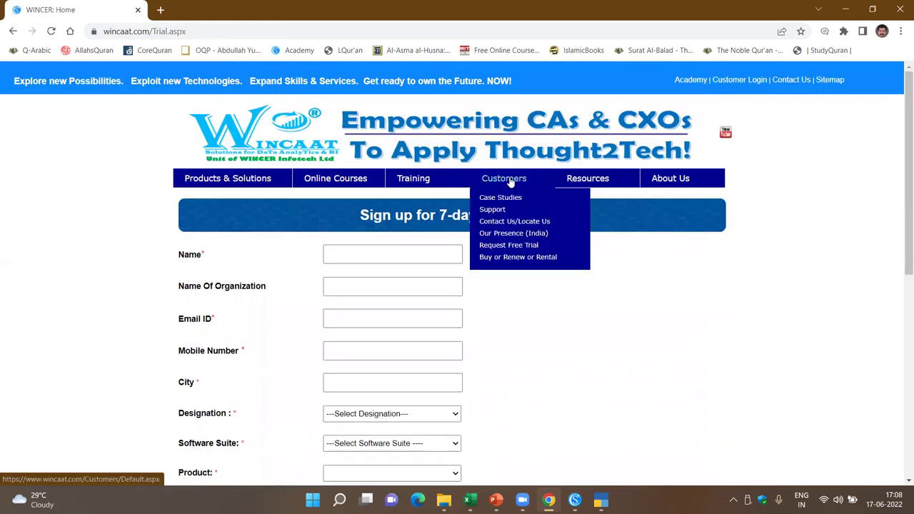
pyautogui.click(524, 258)
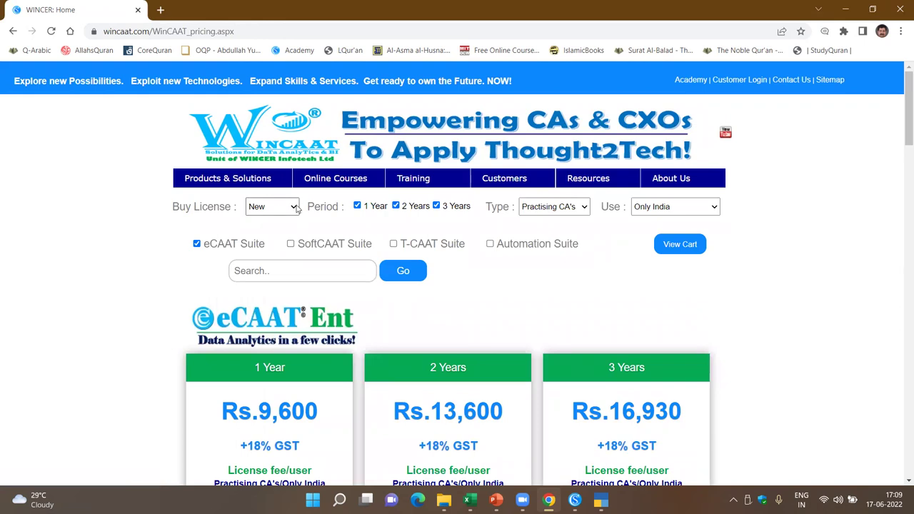
pyautogui.click(294, 207)
pyautogui.click(293, 208)
pyautogui.scroll(-3, 428, 332)
pyautogui.scroll(3, 428, 333)
pyautogui.click(394, 245)
pyautogui.click(197, 243)
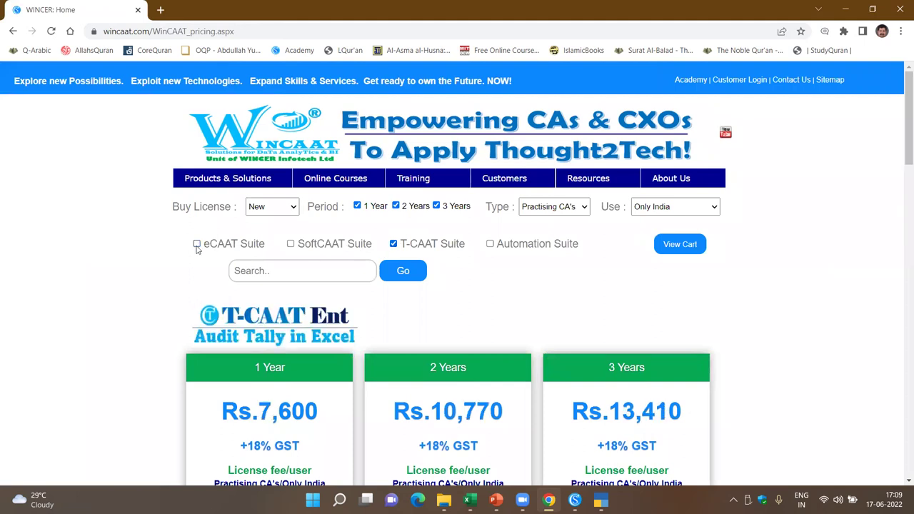
# - Examine the 1, 2 and 3-year license prices of the T-CAAT Suite products, from T-CAAT Ent to GST-CAAT
pyautogui.scroll(-4, 352, 310)
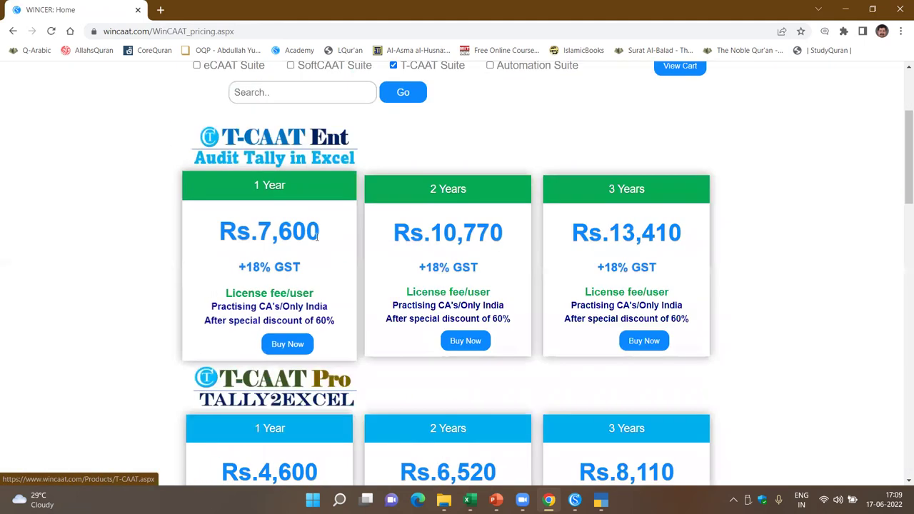
pyautogui.scroll(-2, 352, 208)
pyautogui.scroll(1, 408, 224)
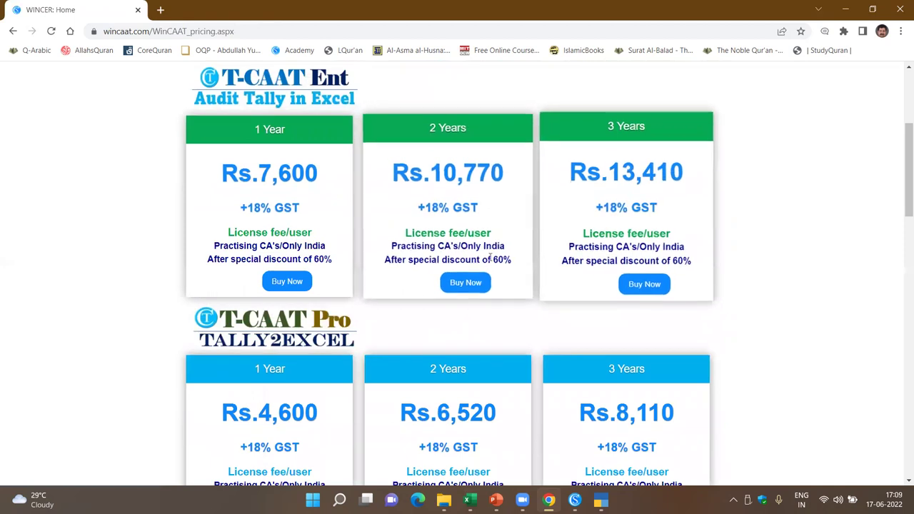
pyautogui.scroll(-6, 428, 236)
pyautogui.scroll(-5, 489, 262)
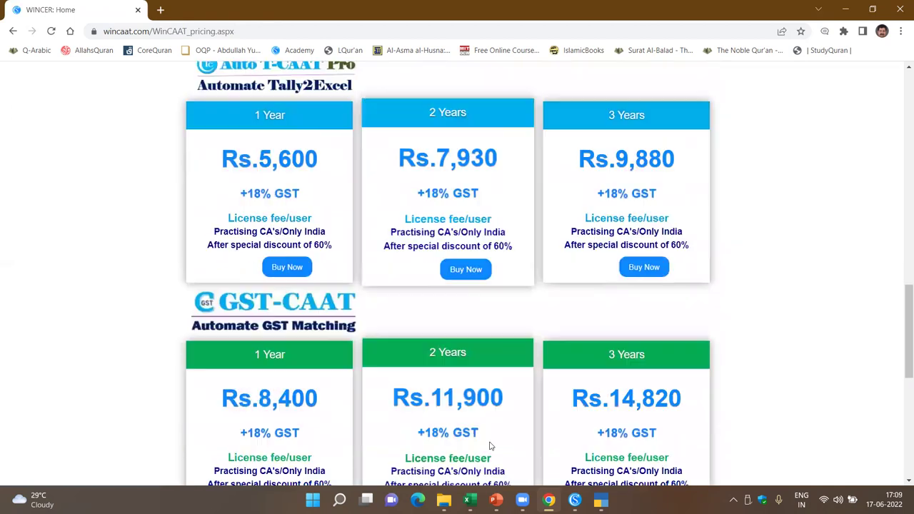
pyautogui.scroll(7, 498, 394)
pyautogui.scroll(8, 500, 394)
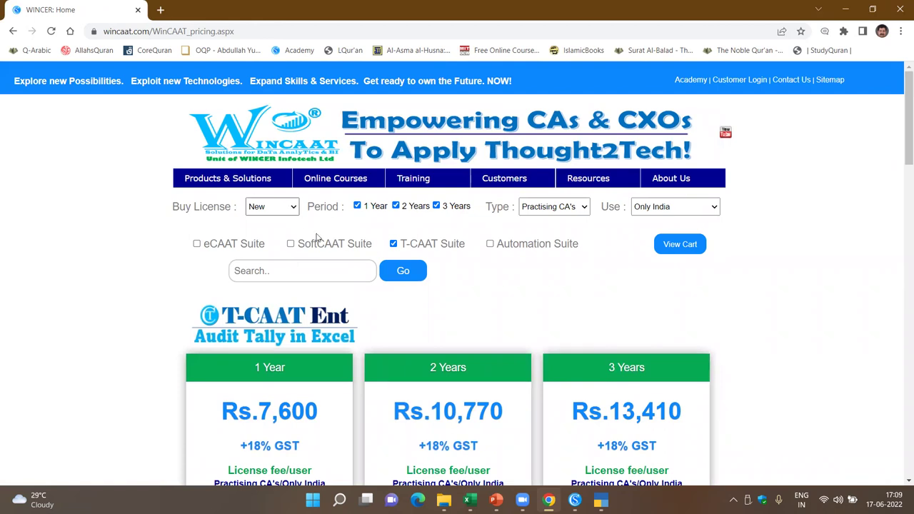
# - Check the Online Courses and Training options, then open the Webinars page and view the upcoming and recorded webinar schedules
pyautogui.moveTo(332, 181)
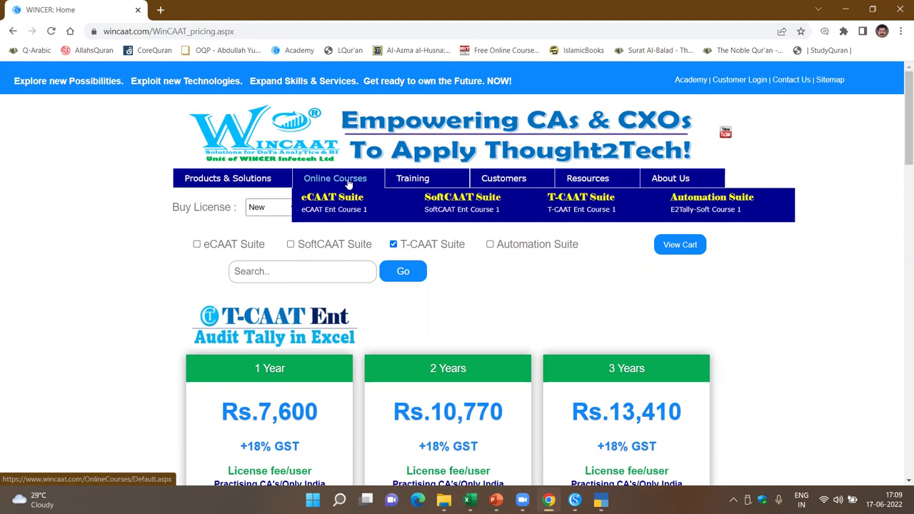
pyautogui.moveTo(404, 181)
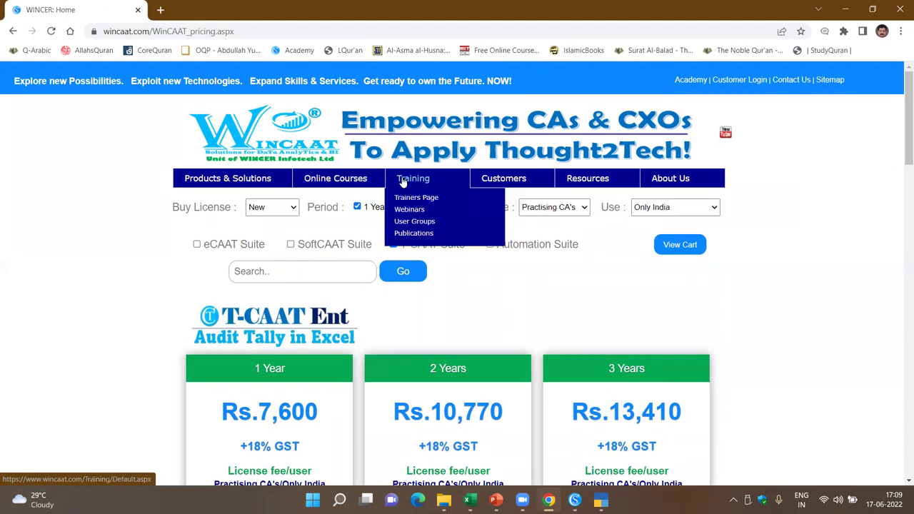
pyautogui.click(413, 211)
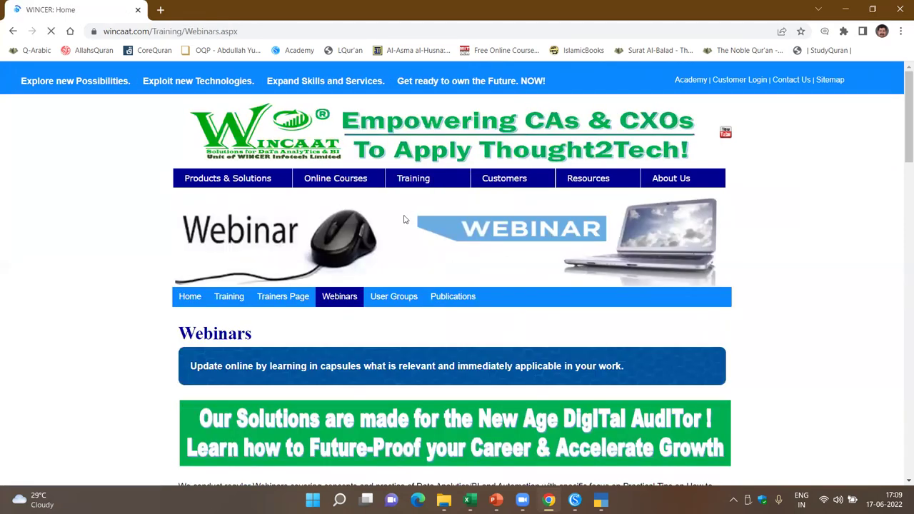
pyautogui.scroll(-6, 322, 325)
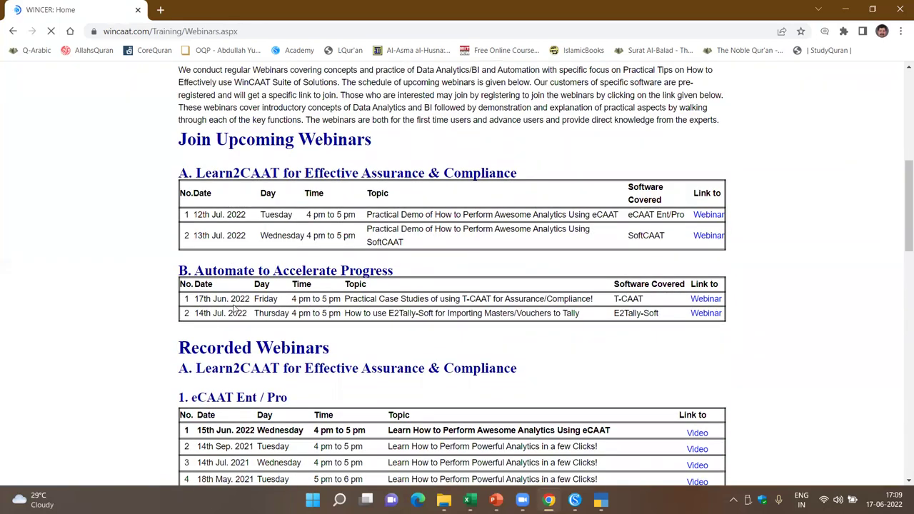
# - Play the 17th Nov. 2021 recorded T-CAAT webinar from the Webinars page and open the video on YouTube
pyautogui.scroll(-3, 234, 307)
pyautogui.scroll(2, 254, 293)
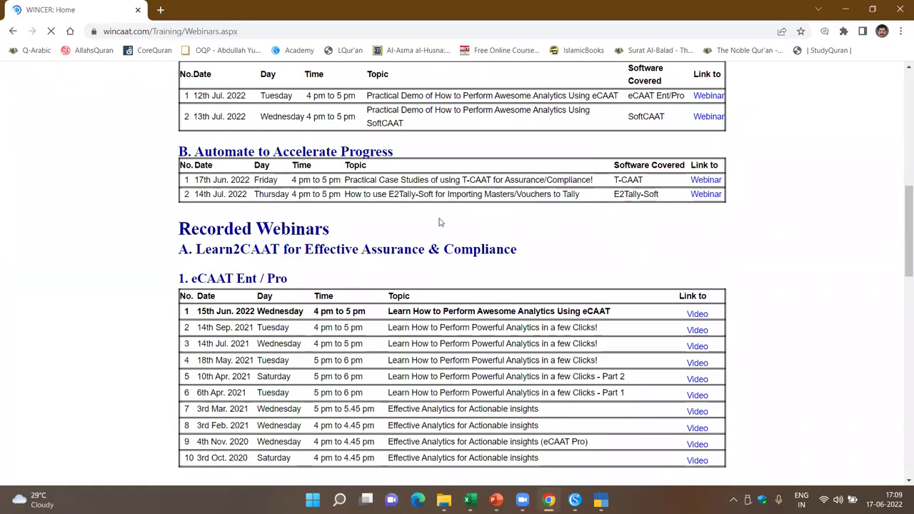
pyautogui.scroll(-7, 415, 271)
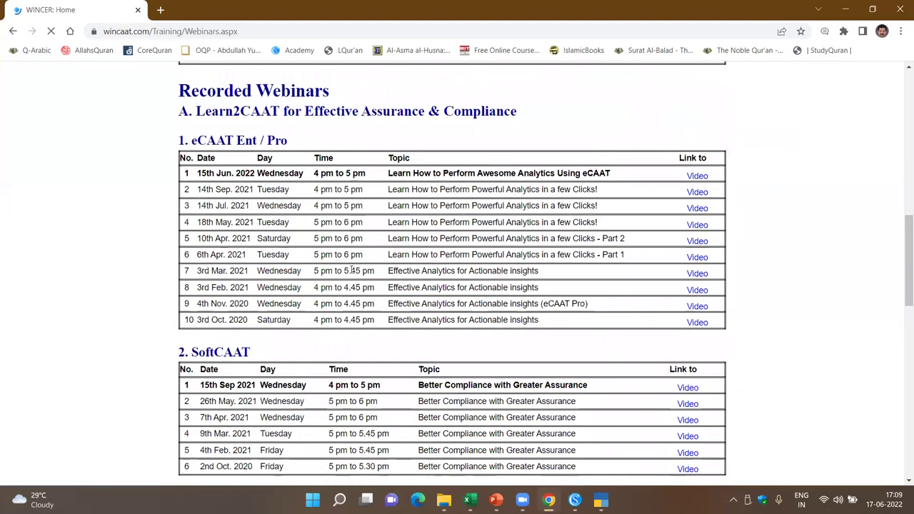
pyautogui.scroll(-4, 285, 243)
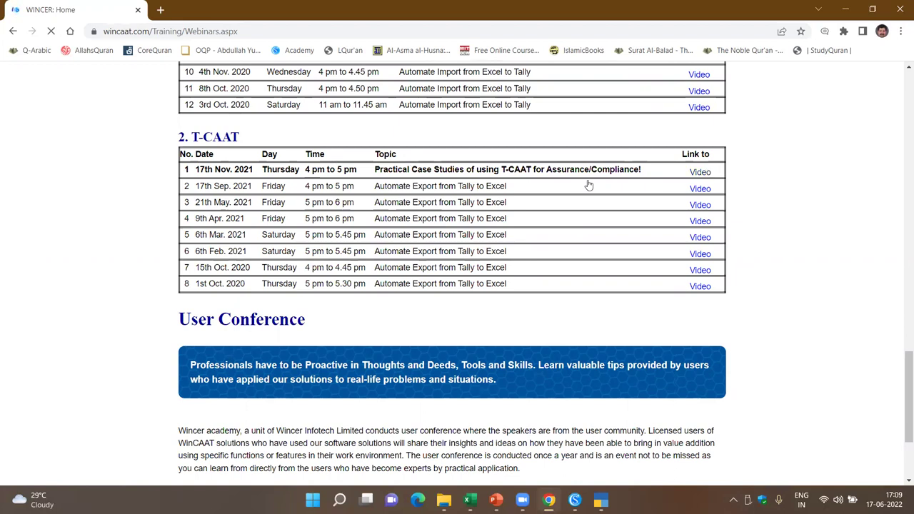
pyautogui.click(700, 172)
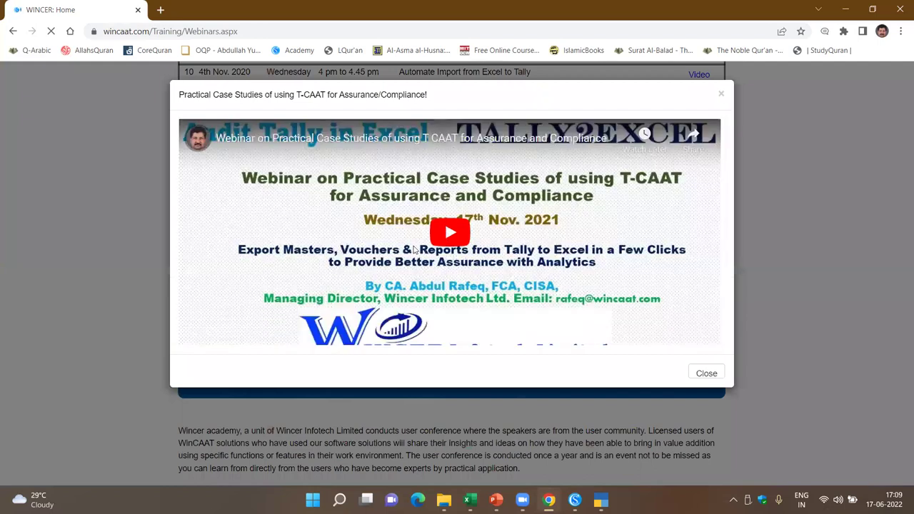
pyautogui.click(448, 244)
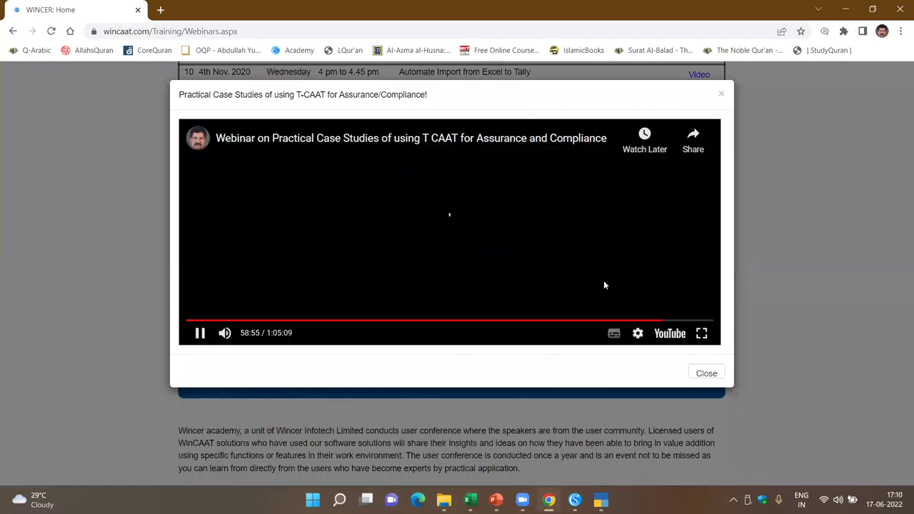
pyautogui.click(662, 336)
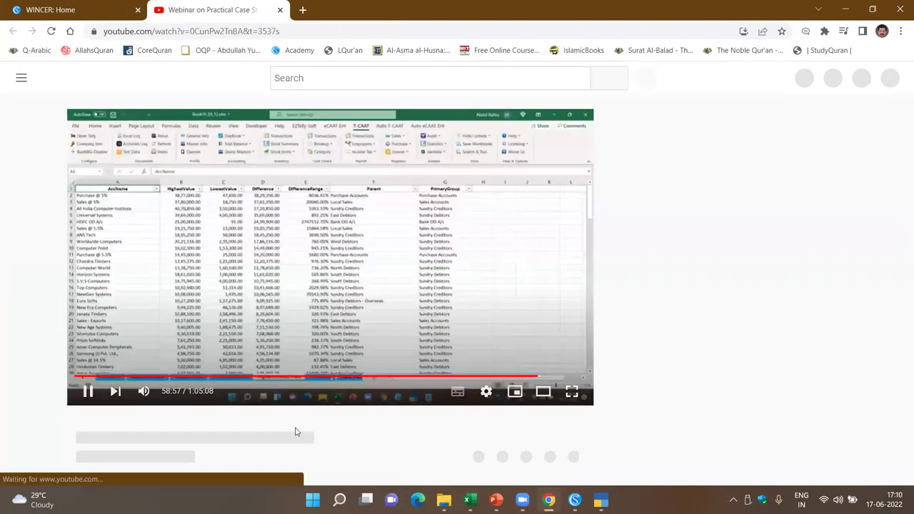
# - Expand the webinar video's description to review its timed sections, and pause the playback
pyautogui.scroll(-3, 846, 343)
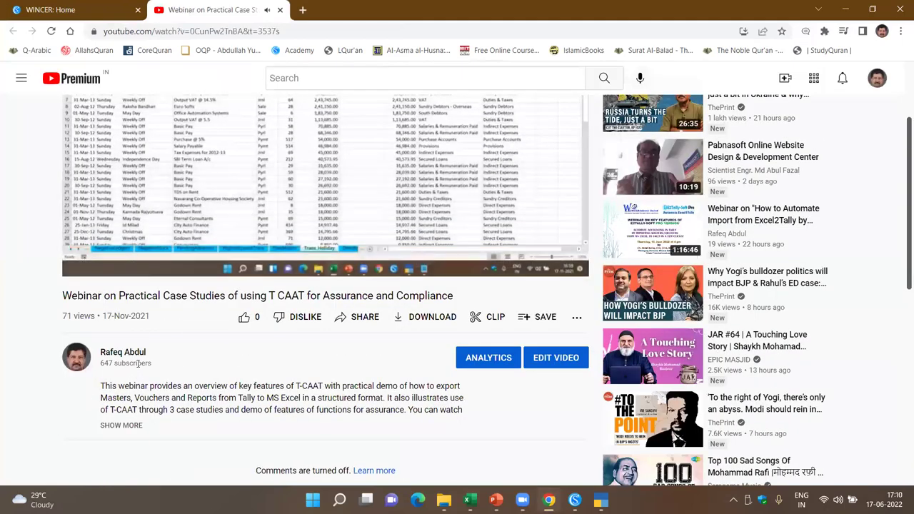
pyautogui.scroll(-2, 139, 336)
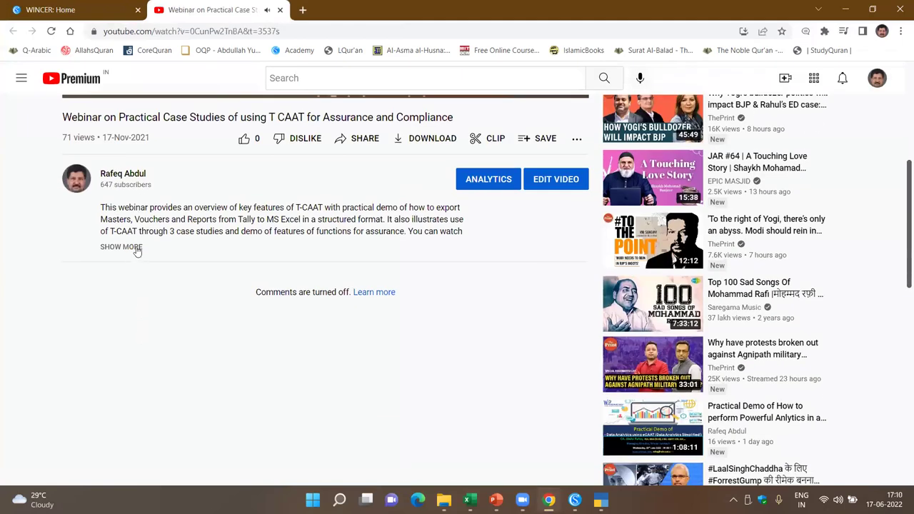
pyautogui.click(135, 249)
pyautogui.scroll(-2, 297, 157)
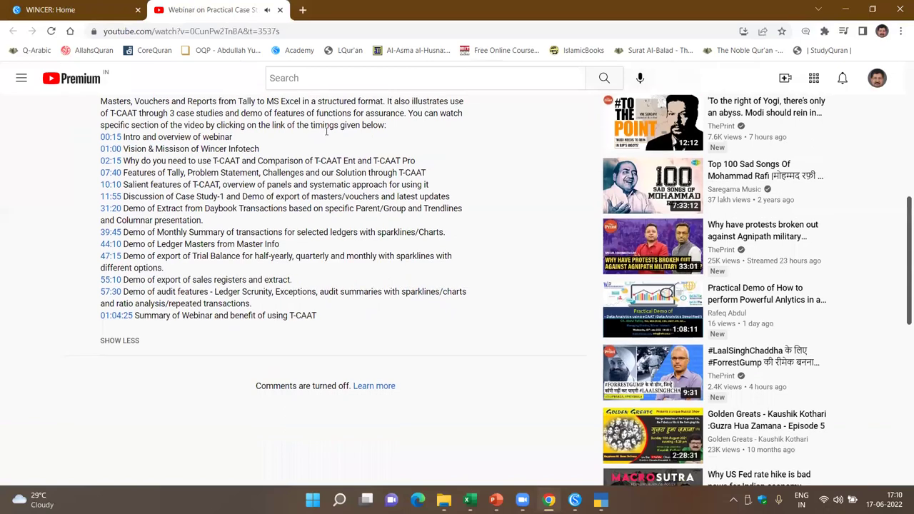
pyautogui.scroll(5, 315, 143)
pyautogui.click(325, 146)
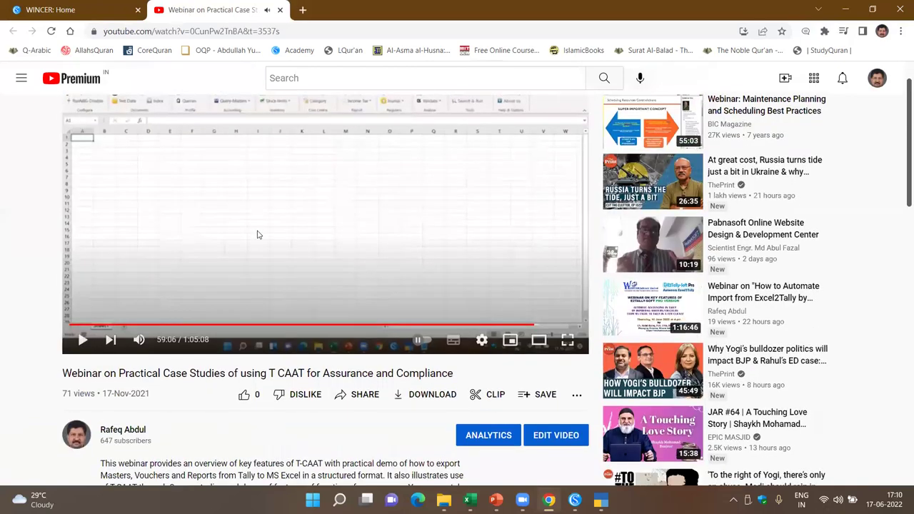
# - Jump to the 47:15 section of the webinar on exporting the Trial Balance and pause the video
pyautogui.scroll(-5, 257, 233)
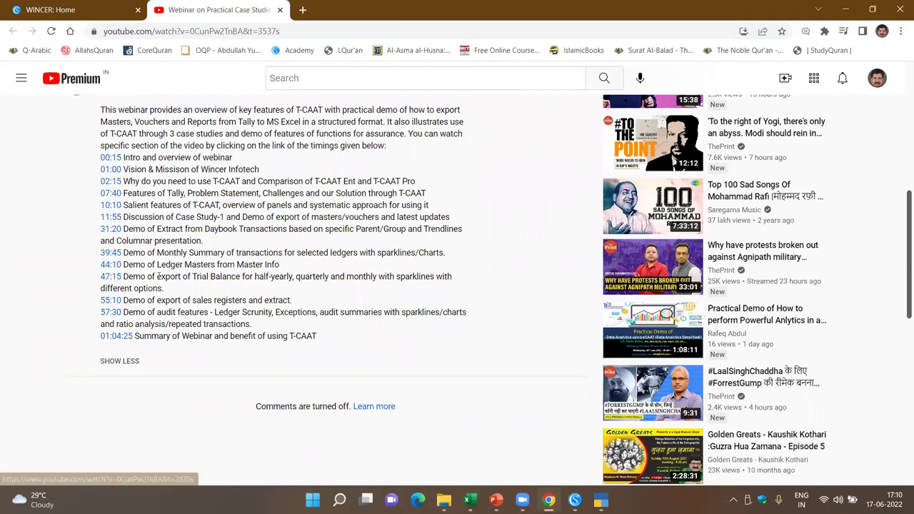
pyautogui.click(114, 276)
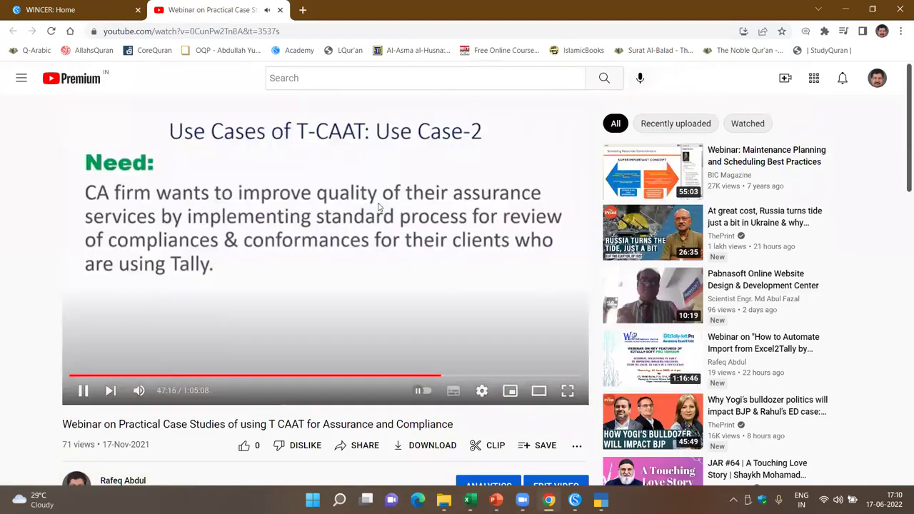
pyautogui.click(303, 229)
# - Jump to the 55:10 section on exporting sales registers, followed by the 57:30 section on audit features
pyautogui.scroll(-5, 235, 283)
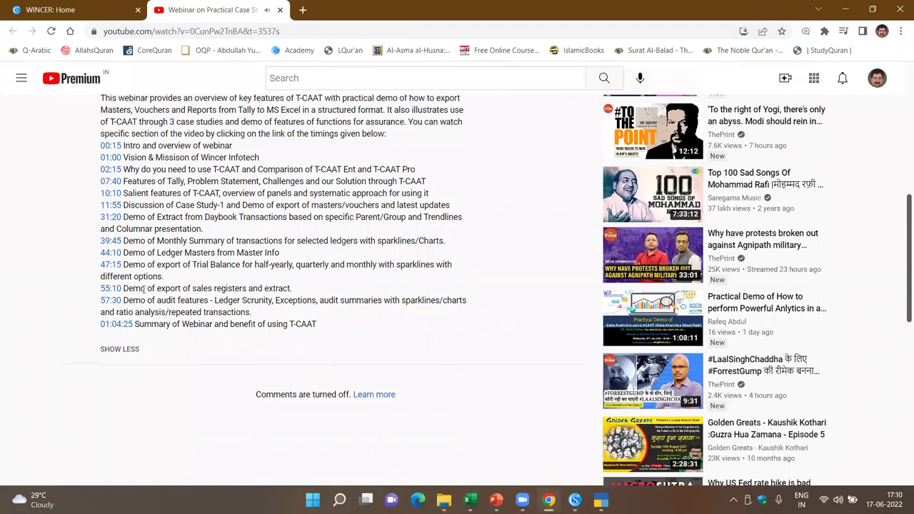
pyautogui.click(112, 289)
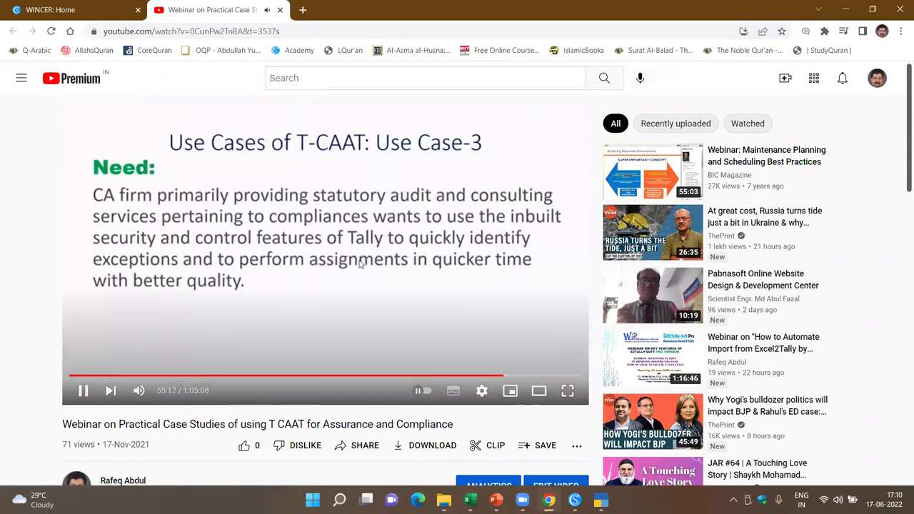
pyautogui.scroll(-5, 182, 337)
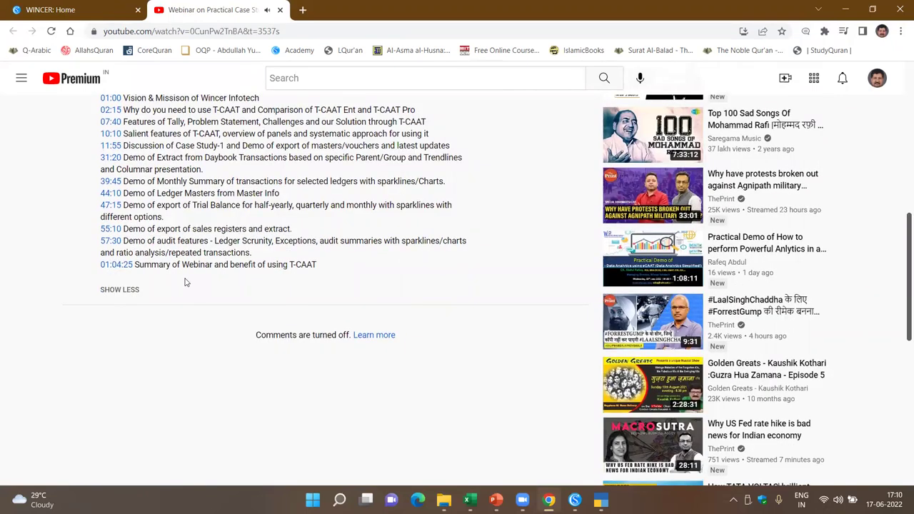
pyautogui.click(116, 243)
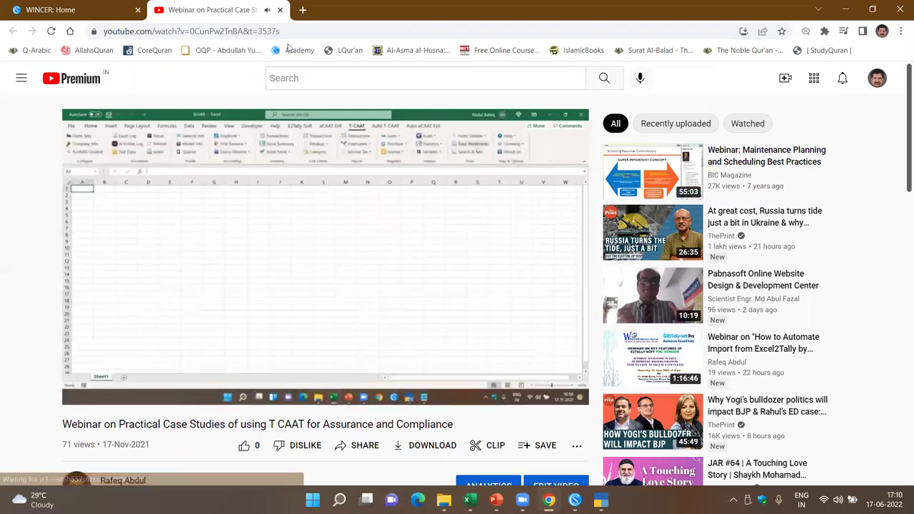
# - Close the YouTube page and the webinar video pop-up, and return to the upcoming and recorded webinar lists
pyautogui.hotkey('ctrl', 'w')
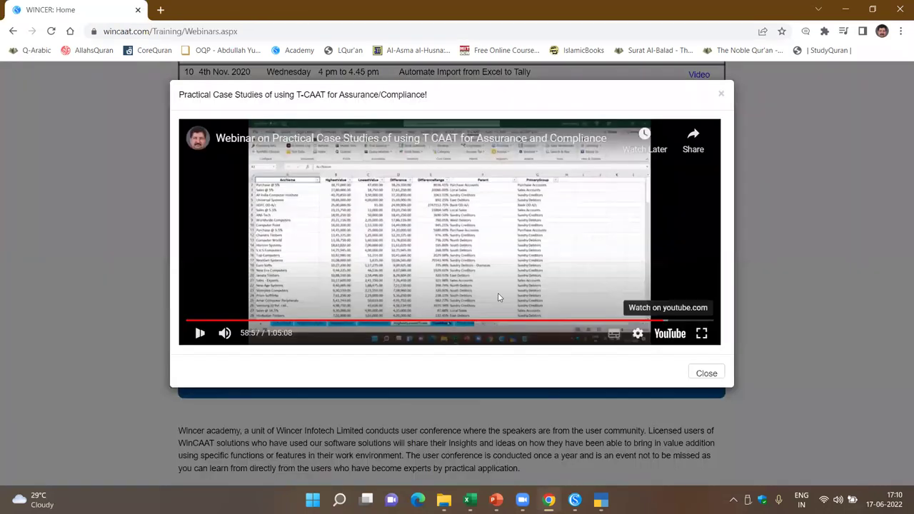
pyautogui.click(696, 372)
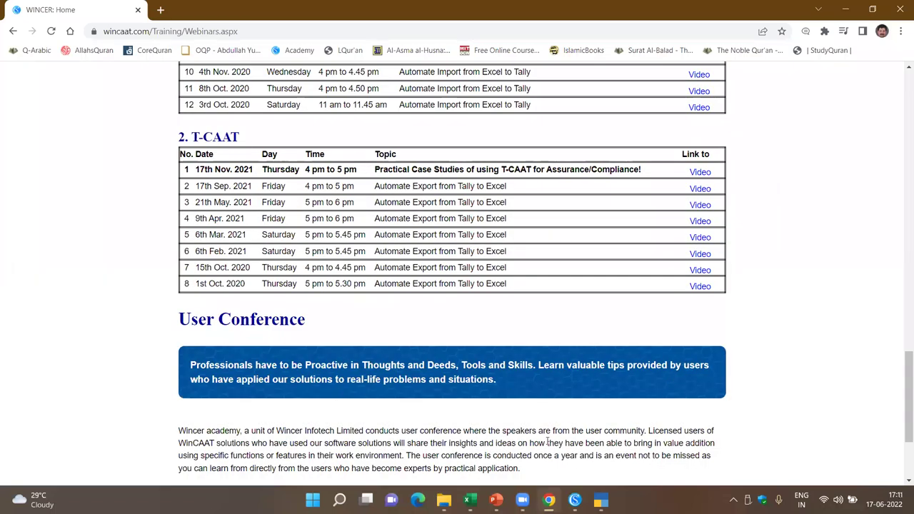
pyautogui.scroll(9, 581, 393)
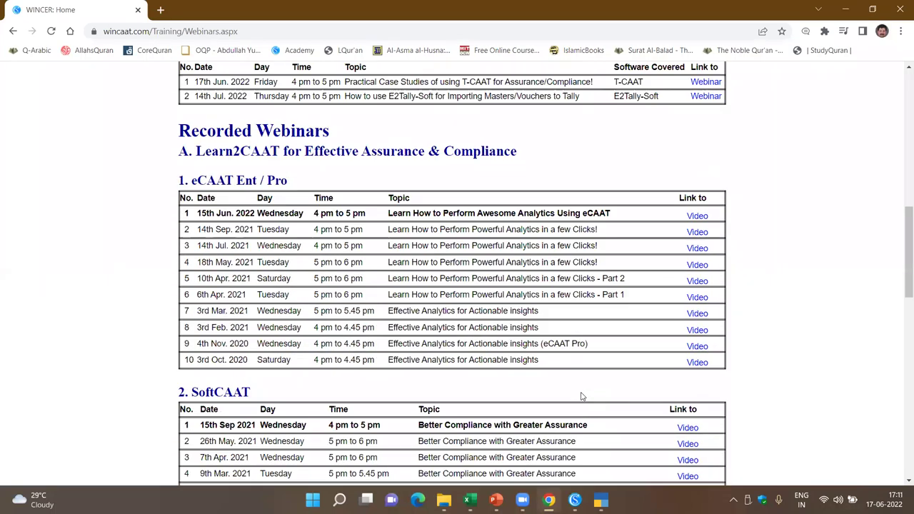
pyautogui.scroll(1, 581, 397)
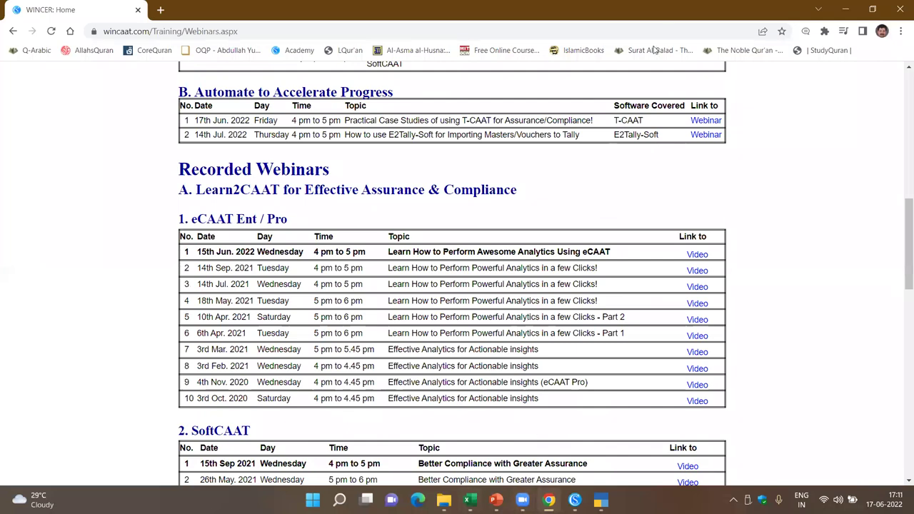